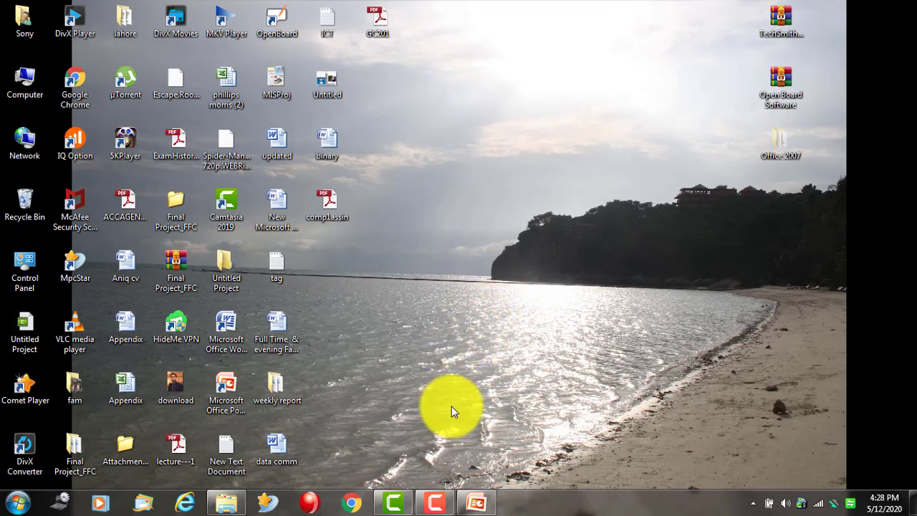
- Close the PowerPoint window from its taskbar icon, choosing No to saving changes
{"action": "right_click", "coordinate": [602, 506]}
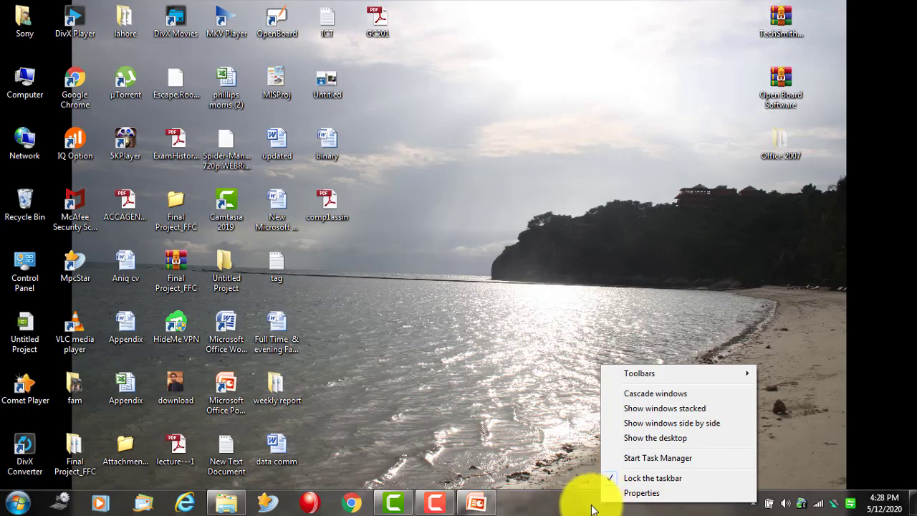
{"action": "left_click", "coordinate": [559, 503]}
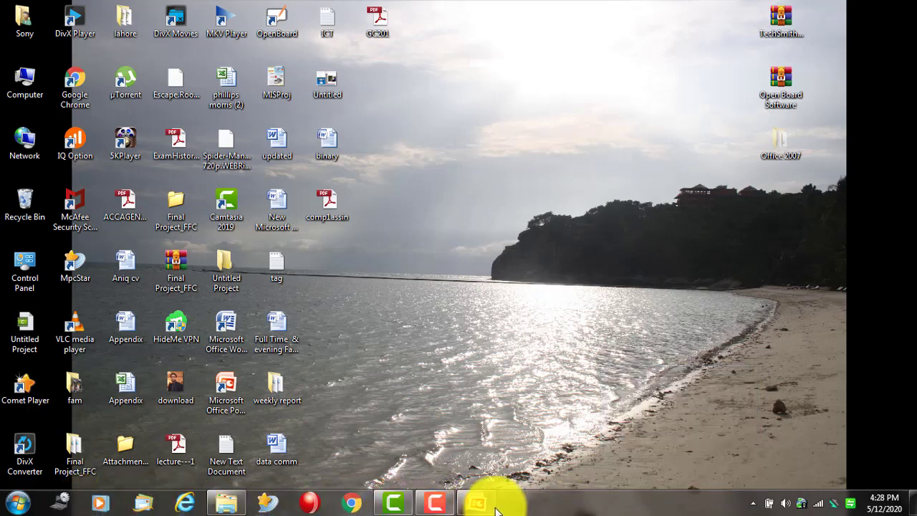
{"action": "mouse_move", "coordinate": [487, 509]}
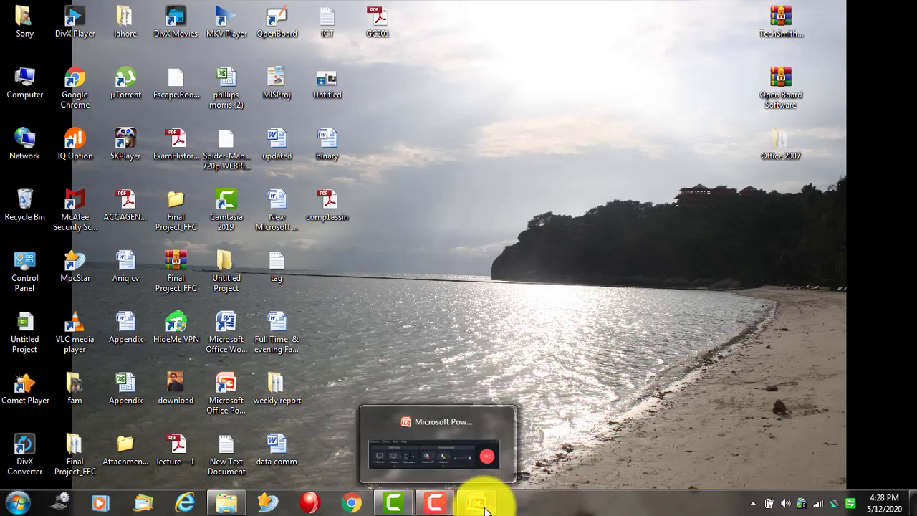
{"action": "right_click", "coordinate": [478, 504]}
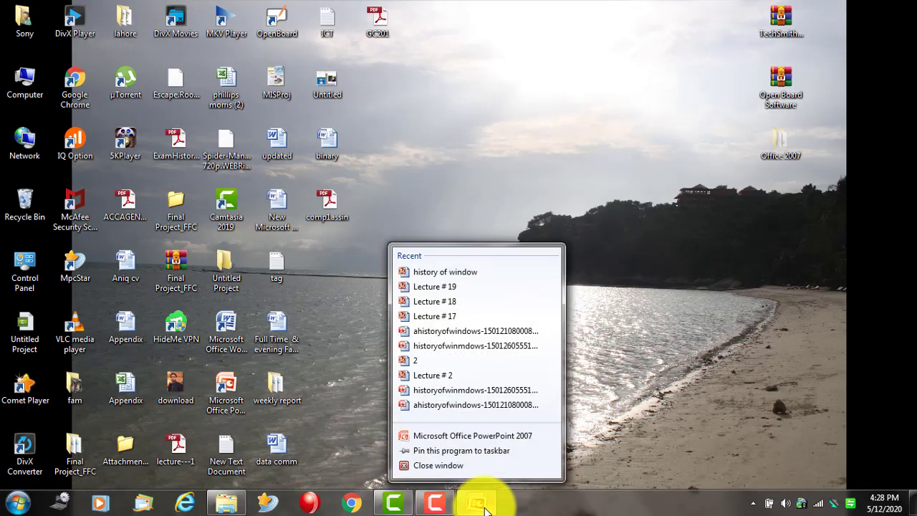
{"action": "left_click", "coordinate": [478, 470]}
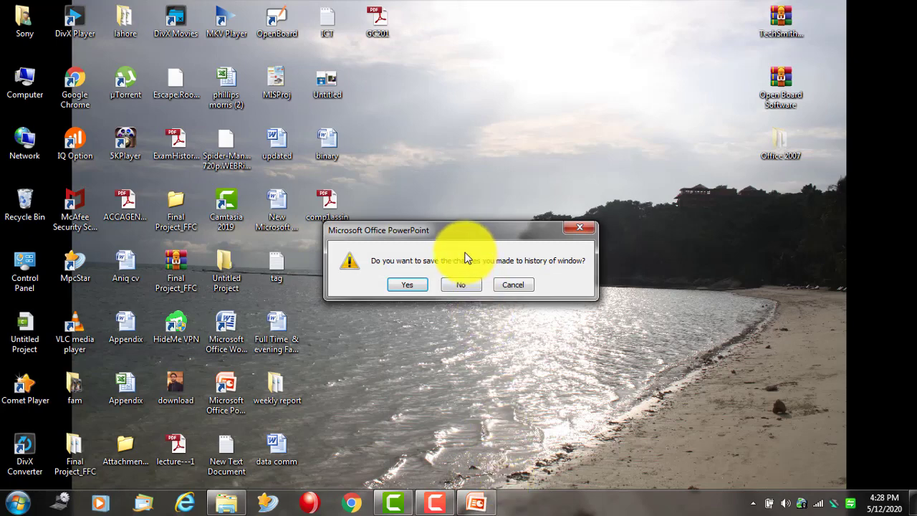
{"action": "left_click", "coordinate": [462, 285]}
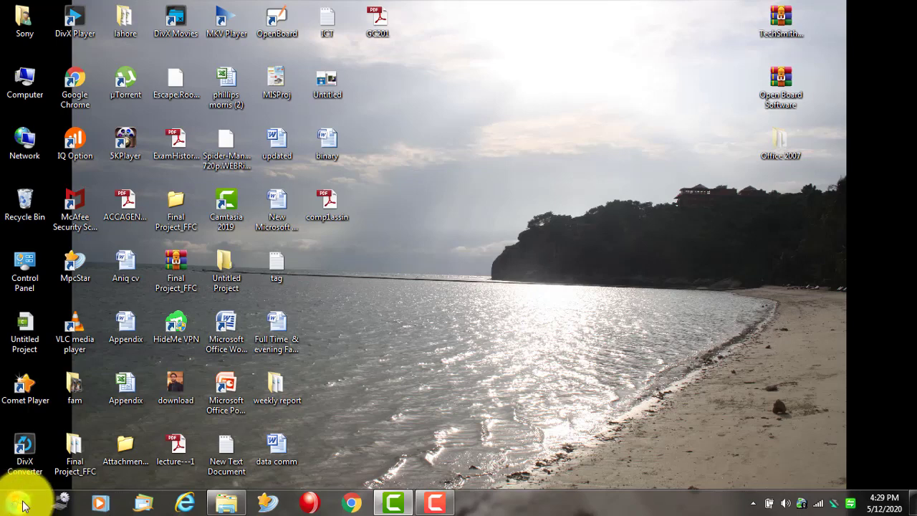
{"action": "left_click", "coordinate": [16, 503]}
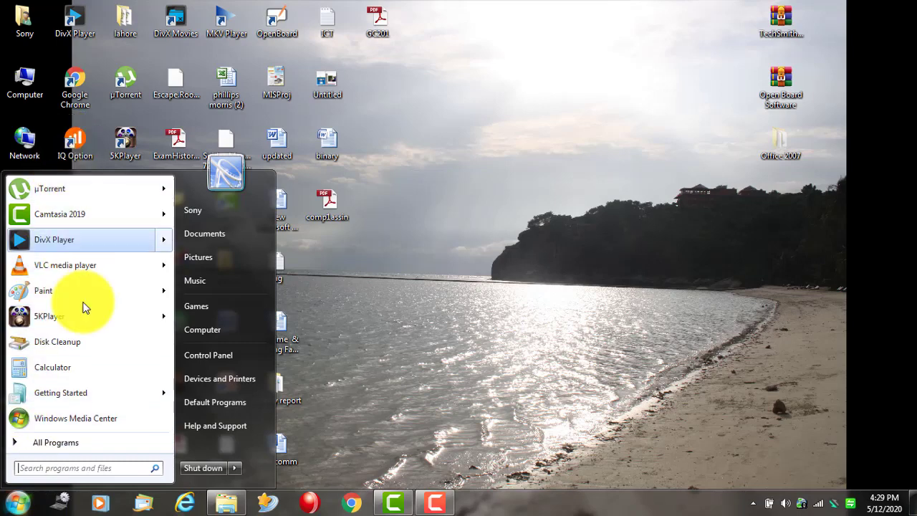
{"action": "left_click", "coordinate": [16, 503]}
{"action": "left_click", "coordinate": [16, 503]}
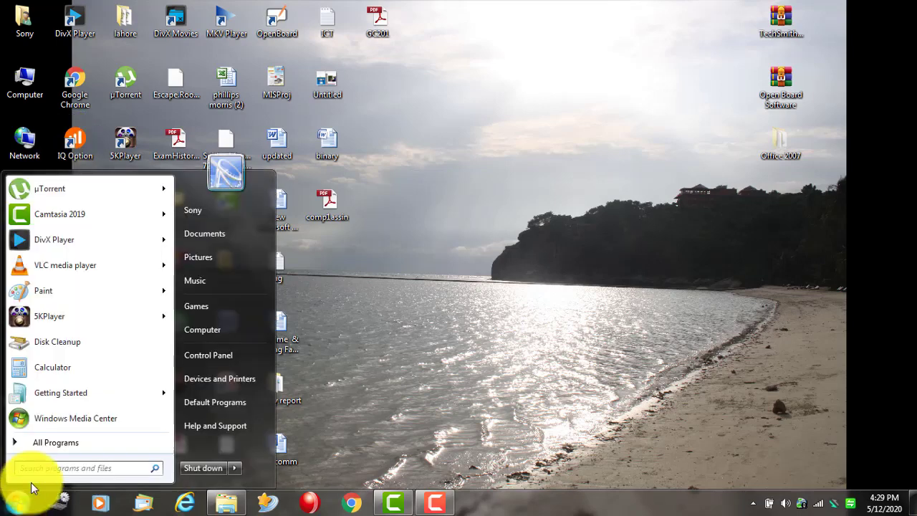
{"action": "left_click", "coordinate": [63, 444]}
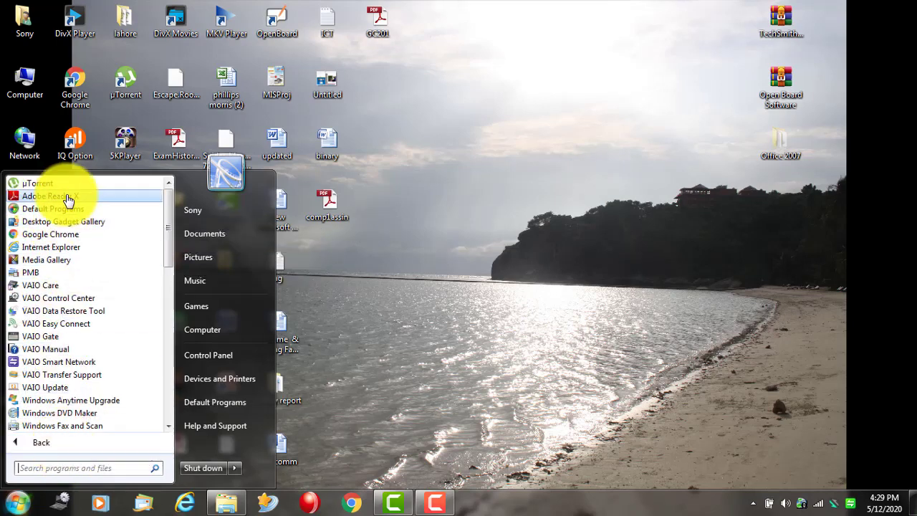
{"action": "key", "text": "Down"}
{"action": "key", "text": "Down"}
{"action": "key", "text": "Down"}
{"action": "key", "text": "Down"}
{"action": "key", "text": "Down"}
{"action": "key", "text": "Down"}
{"action": "key", "text": "Down"}
{"action": "key", "text": "Down"}
{"action": "key", "text": "Down"}
{"action": "key", "text": "Down"}
{"action": "key", "text": "Down"}
{"action": "key", "text": "Down"}
{"action": "key", "text": "Down"}
{"action": "key", "text": "Down"}
{"action": "key", "text": "Down"}
{"action": "key", "text": "Down"}
{"action": "key", "text": "Down"}
{"action": "key", "text": "Down"}
{"action": "key", "text": "Down"}
{"action": "key", "text": "Down"}
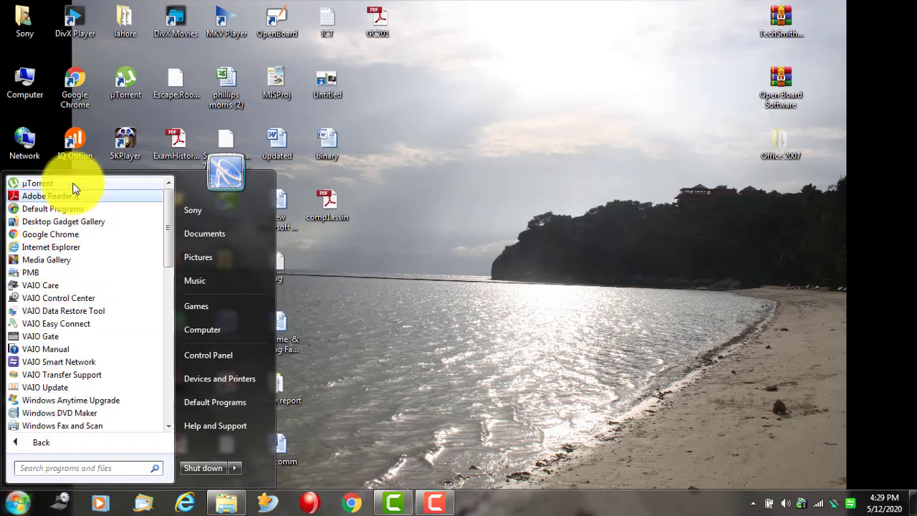
{"action": "key", "text": "Down"}
{"action": "key", "text": "Down"}
{"action": "key", "text": "Down"}
{"action": "key", "text": "Down"}
{"action": "key", "text": "Down"}
{"action": "key", "text": "Down"}
{"action": "key", "text": "Down"}
{"action": "key", "text": "Down"}
{"action": "key", "text": "Down"}
{"action": "key", "text": "Down"}
{"action": "key", "text": "Down"}
{"action": "key", "text": "Down"}
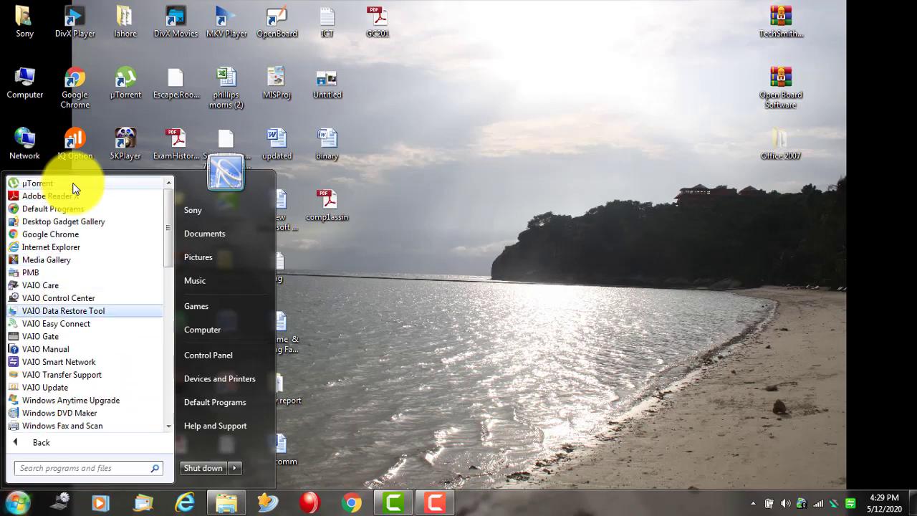
{"action": "key", "text": "Up"}
{"action": "key", "text": "Up"}
{"action": "key", "text": "Up"}
{"action": "key", "text": "Up"}
{"action": "key", "text": "Up"}
{"action": "key", "text": "Up"}
{"action": "key", "text": "Up"}
{"action": "key", "text": "Up"}
{"action": "key", "text": "Up"}
{"action": "key", "text": "Up"}
{"action": "key", "text": "Up"}
{"action": "key", "text": "Up"}
{"action": "key", "text": "Up"}
{"action": "key", "text": "Up"}
{"action": "key", "text": "Up"}
{"action": "key", "text": "Up"}
{"action": "key", "text": "Up"}
{"action": "key", "text": "Up"}
{"action": "key", "text": "Up"}
{"action": "key", "text": "Up"}
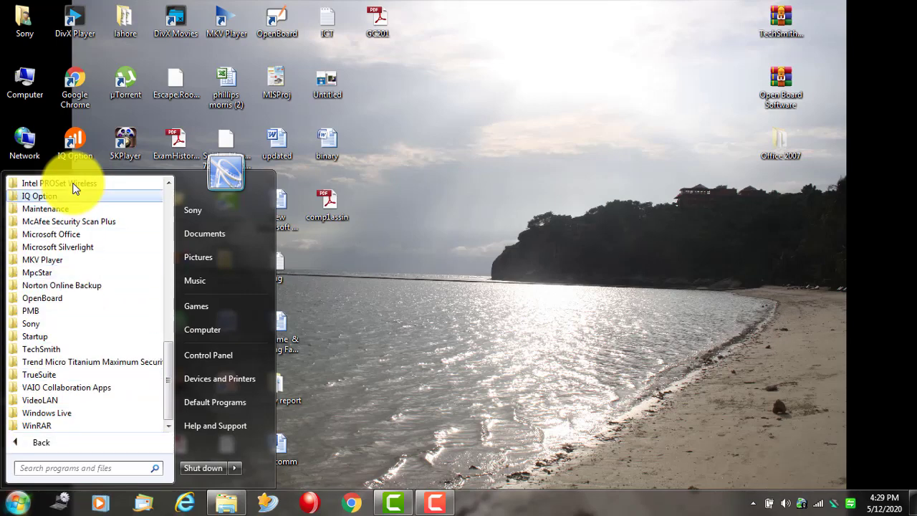
{"action": "key", "text": "Up"}
{"action": "key", "text": "Up"}
{"action": "key", "text": "Up"}
{"action": "key", "text": "Up"}
{"action": "key", "text": "Up"}
{"action": "key", "text": "Up"}
{"action": "key", "text": "Up"}
{"action": "key", "text": "Up"}
{"action": "key", "text": "Up"}
{"action": "key", "text": "Up"}
{"action": "key", "text": "Up"}
{"action": "key", "text": "Up"}
{"action": "key", "text": "Up"}
{"action": "key", "text": "Up"}
{"action": "key", "text": "Up"}
{"action": "key", "text": "Up"}
{"action": "key", "text": "Up"}
{"action": "key", "text": "Up"}
{"action": "key", "text": "Up"}
{"action": "key", "text": "Up"}
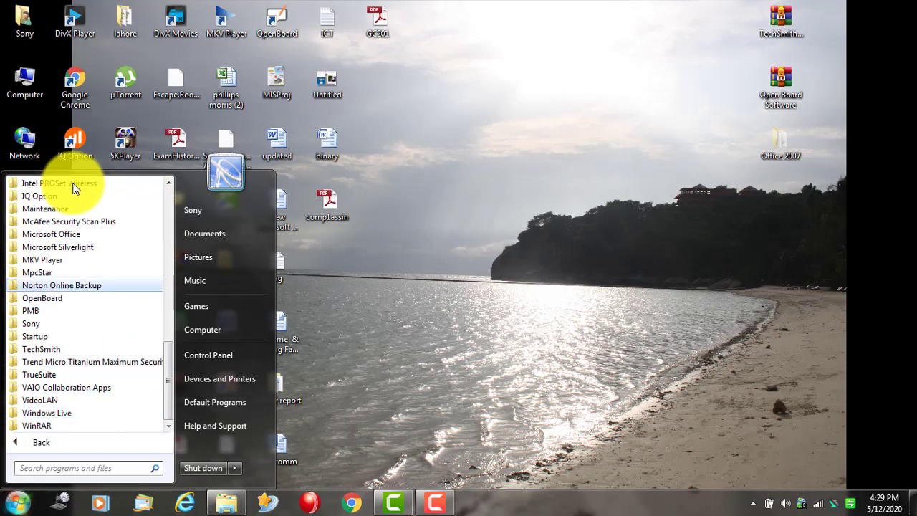
{"action": "key", "text": "Up"}
{"action": "key", "text": "Up"}
{"action": "key", "text": "Up"}
{"action": "key", "text": "Up"}
{"action": "key", "text": "Up"}
{"action": "key", "text": "Up"}
{"action": "key", "text": "Up"}
{"action": "key", "text": "Up"}
{"action": "key", "text": "Up"}
{"action": "key", "text": "Up"}
{"action": "key", "text": "Up"}
{"action": "key", "text": "Up"}
{"action": "key", "text": "Up"}
{"action": "key", "text": "Up"}
{"action": "key", "text": "Up"}
{"action": "key", "text": "Up"}
{"action": "key", "text": "Up"}
{"action": "key", "text": "Up"}
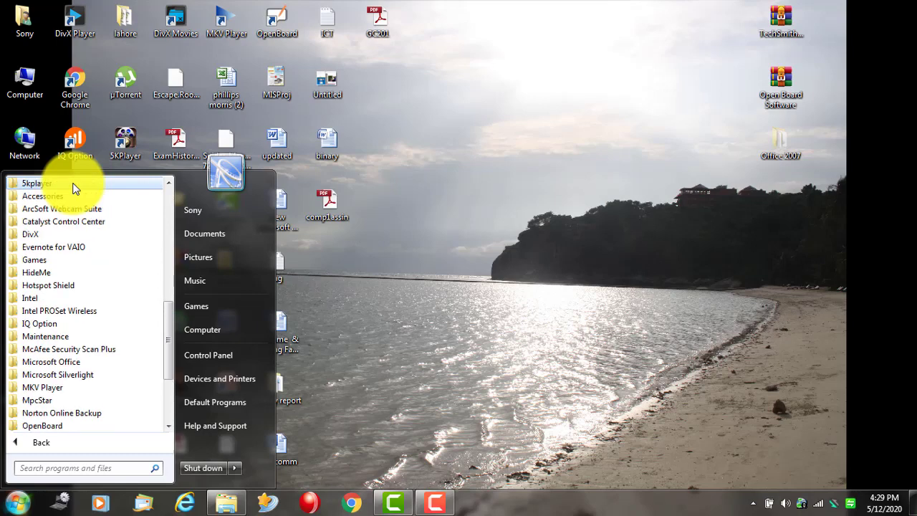
{"action": "key", "text": "Up"}
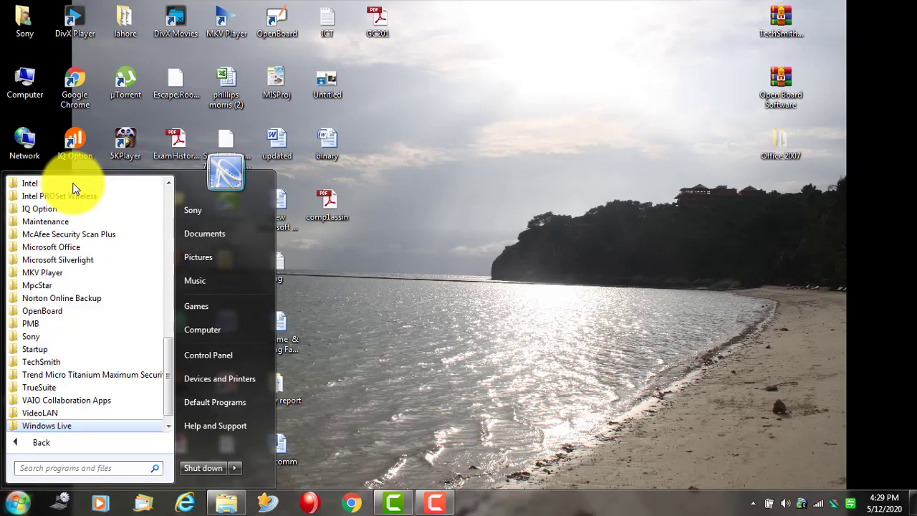
{"action": "key", "text": "Down"}
{"action": "key", "text": "Down"}
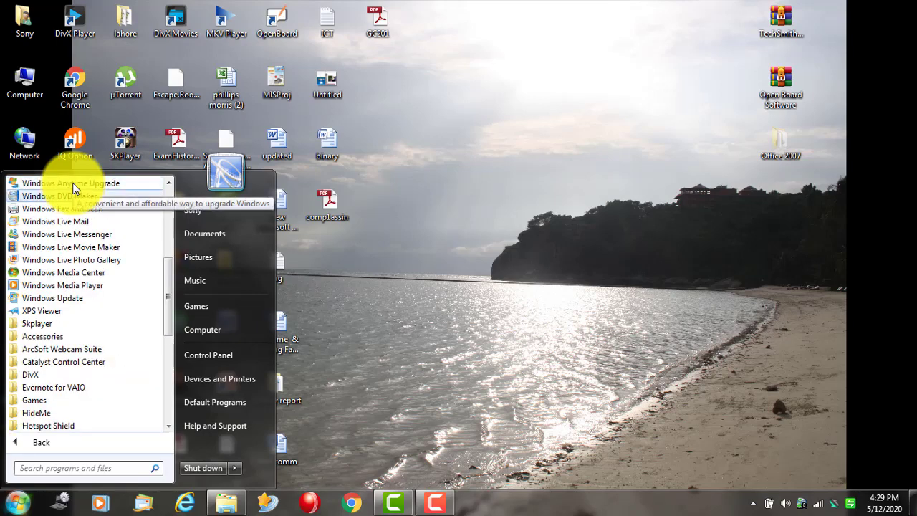
{"action": "key", "text": "Down"}
{"action": "key", "text": "Down"}
{"action": "key", "text": "Down"}
{"action": "key", "text": "Down"}
{"action": "key", "text": "Down"}
{"action": "key", "text": "Down"}
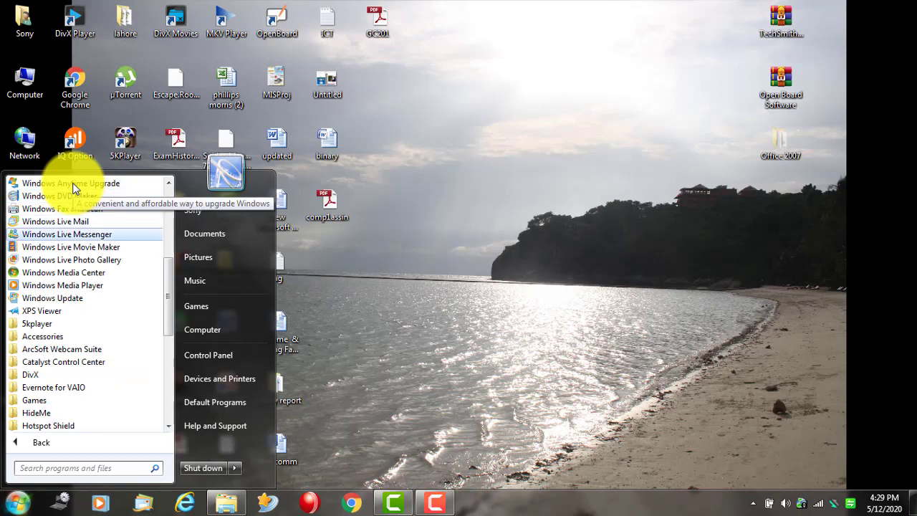
{"action": "key", "text": "Down"}
{"action": "key", "text": "Down"}
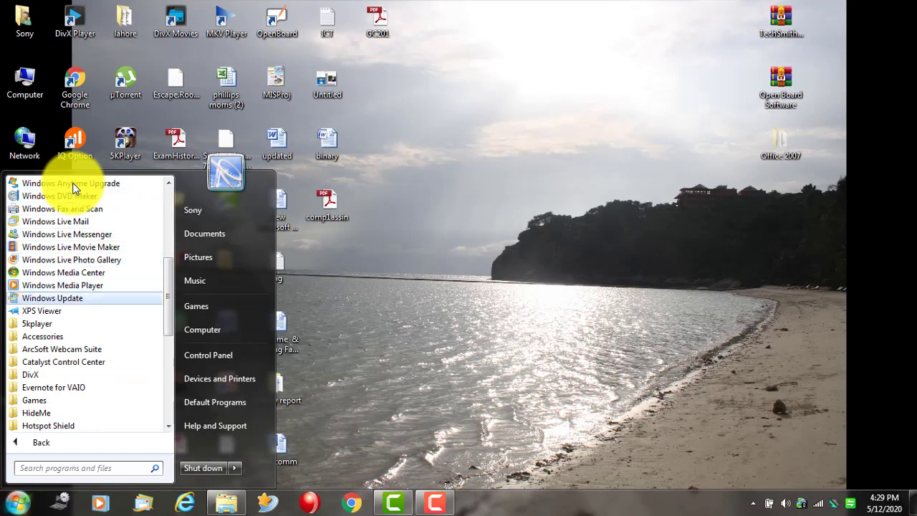
{"action": "key", "text": "Page_Down"}
{"action": "key", "text": "Down"}
{"action": "key", "text": "Down"}
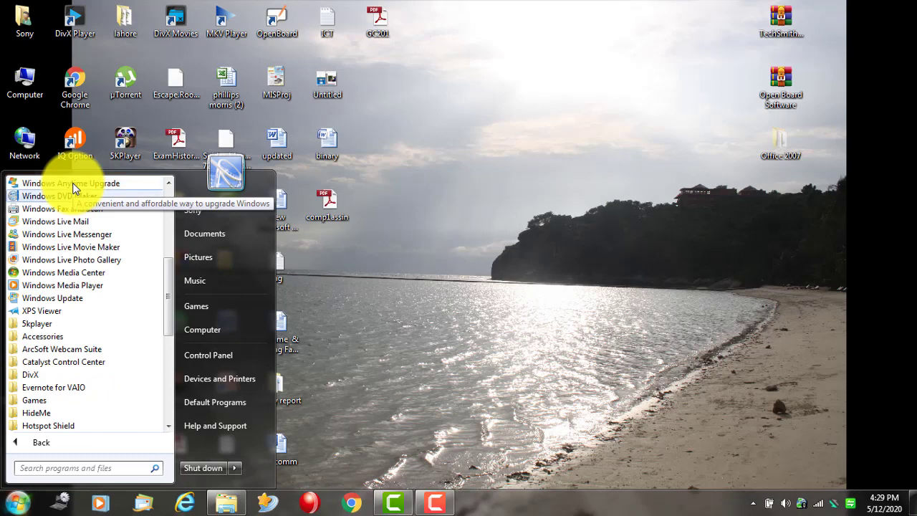
{"action": "key", "text": "Down"}
{"action": "key", "text": "Down"}
{"action": "key", "text": "Down"}
{"action": "key", "text": "Down"}
{"action": "key", "text": "Down"}
{"action": "key", "text": "Down"}
{"action": "key", "text": "Down"}
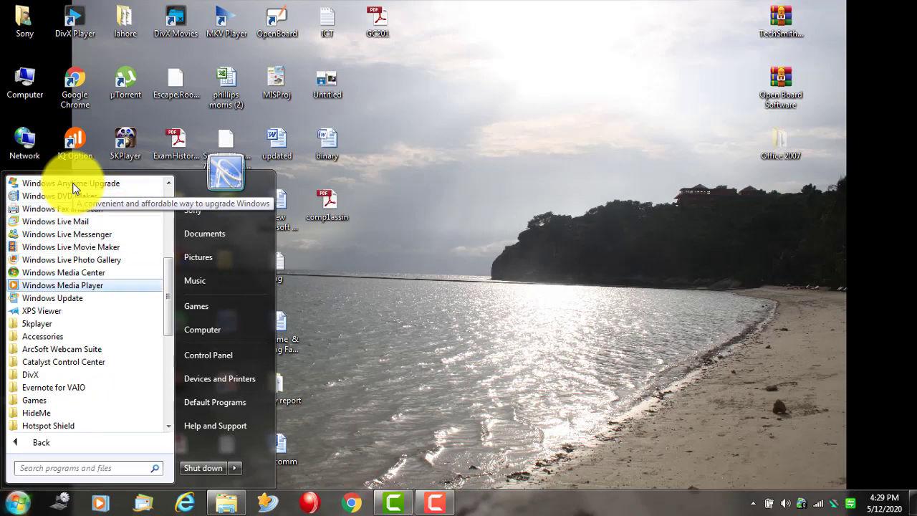
{"action": "key", "text": "Up"}
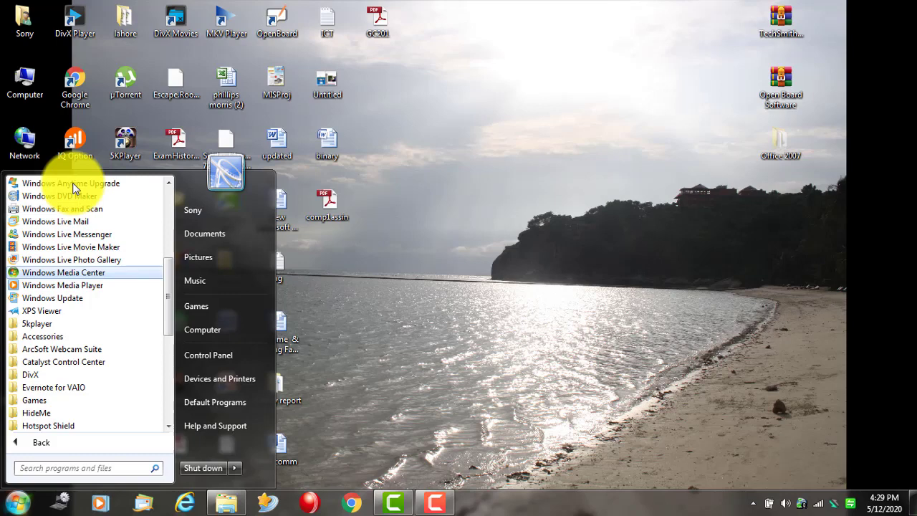
{"action": "left_click", "coordinate": [638, 196]}
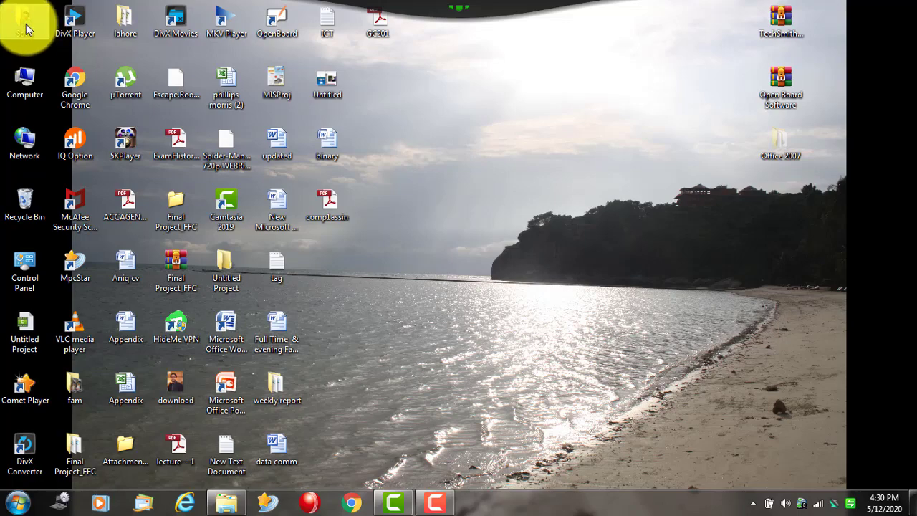
- Open the Sony folder from the desktop, look inside its Desktop subfolder, then go back
{"action": "double_click", "coordinate": [27, 29]}
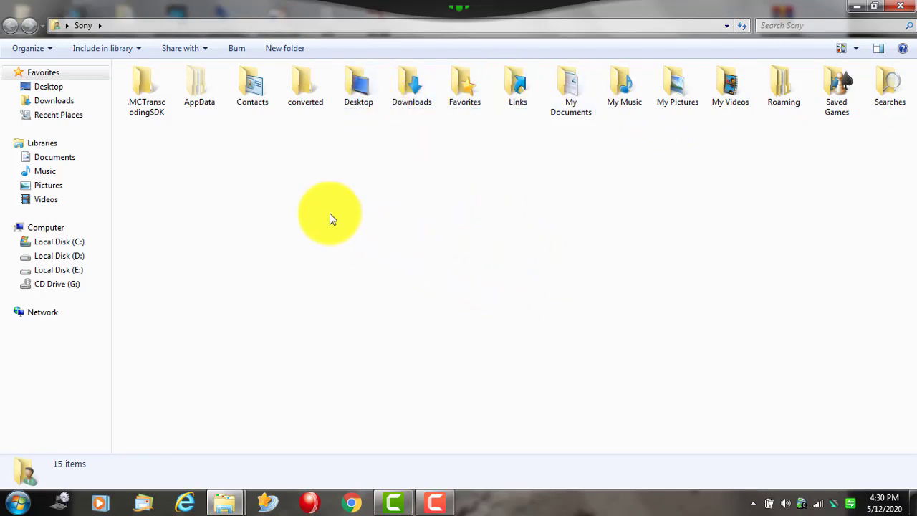
{"action": "left_click", "coordinate": [416, 81]}
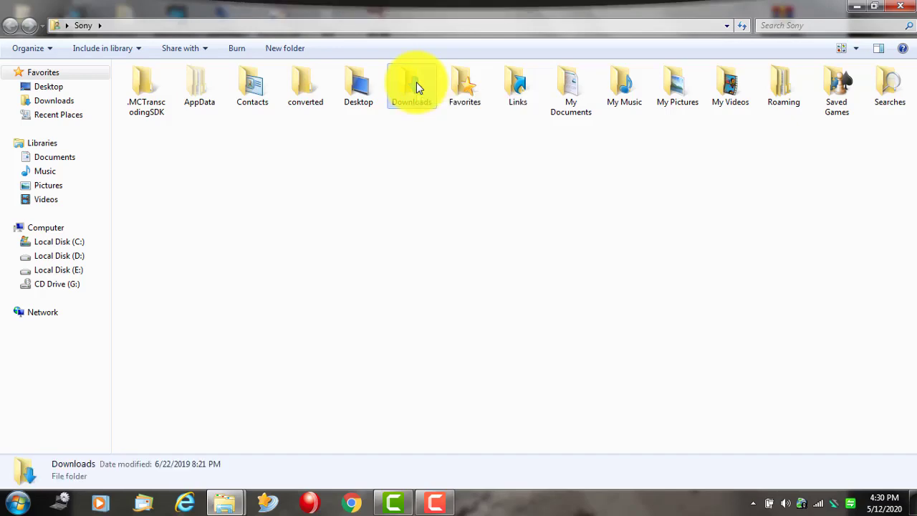
{"action": "double_click", "coordinate": [351, 82]}
{"action": "scroll", "coordinate": [268, 308], "scroll_direction": "down", "scroll_amount": 5}
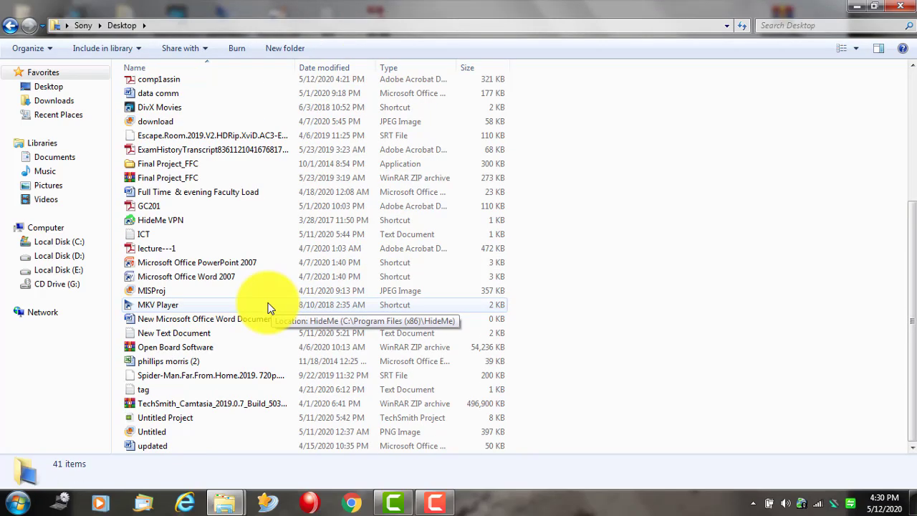
{"action": "scroll", "coordinate": [268, 308], "scroll_direction": "up", "scroll_amount": 5}
{"action": "left_click", "coordinate": [10, 26]}
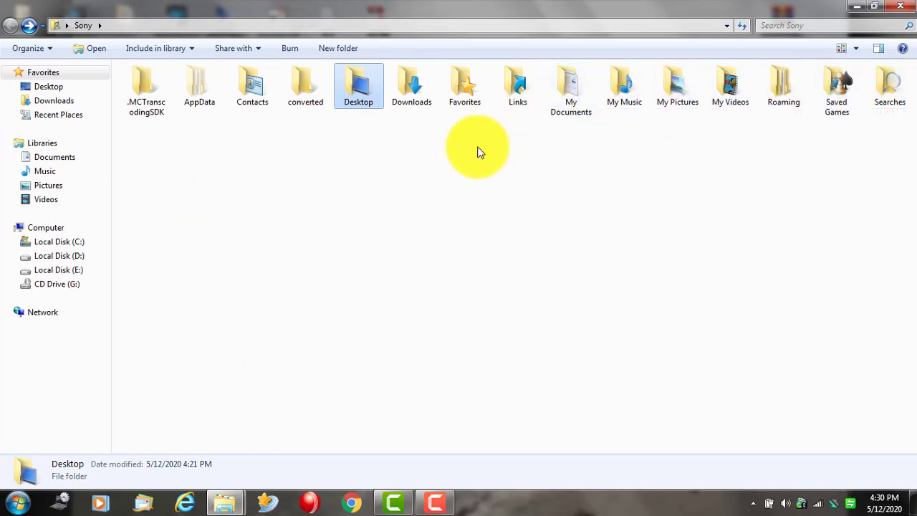
- Create a new folder named 'note' in the Sony folder
{"action": "right_click", "coordinate": [428, 263]}
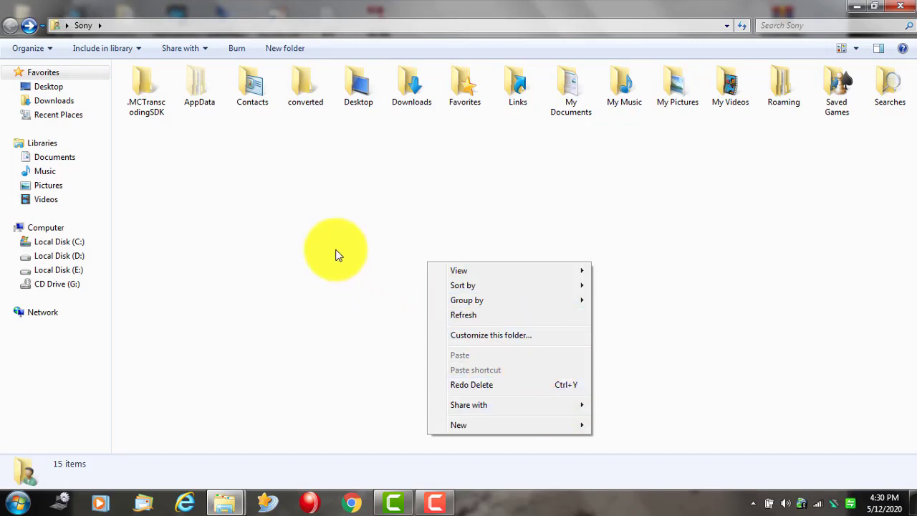
{"action": "left_click", "coordinate": [549, 426]}
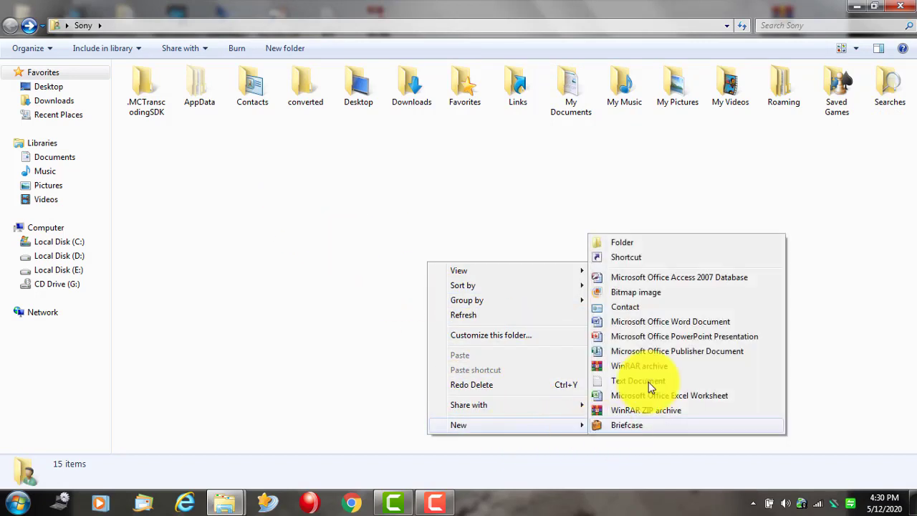
{"action": "left_click", "coordinate": [644, 242]}
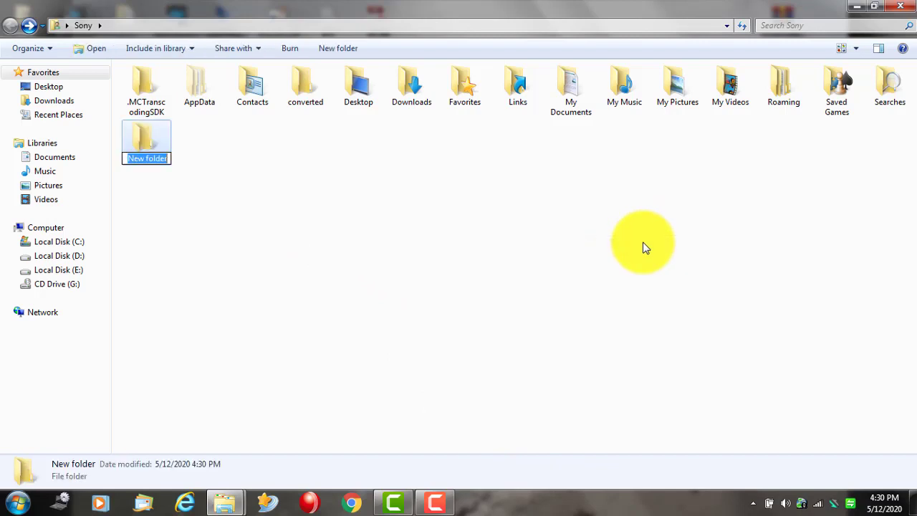
{"action": "type", "text": "n"}
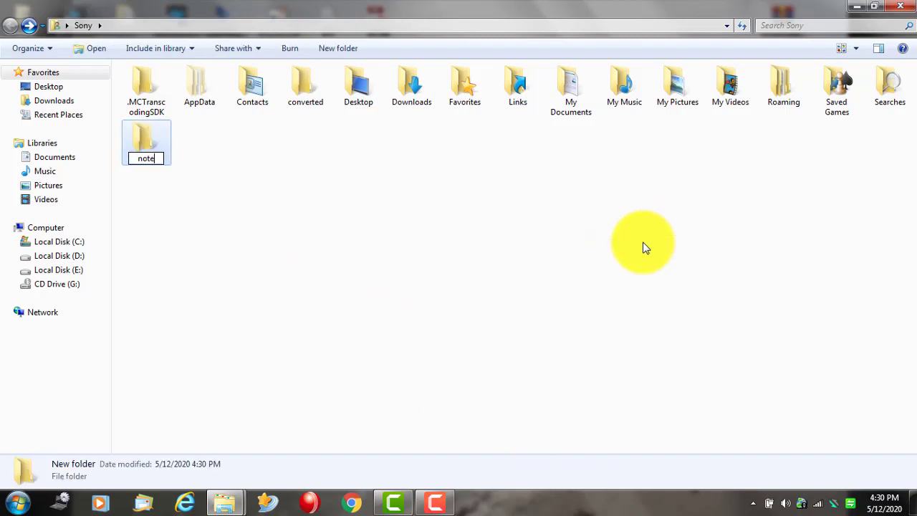
{"action": "type", "text": "ote"}
{"action": "key", "text": "Return"}
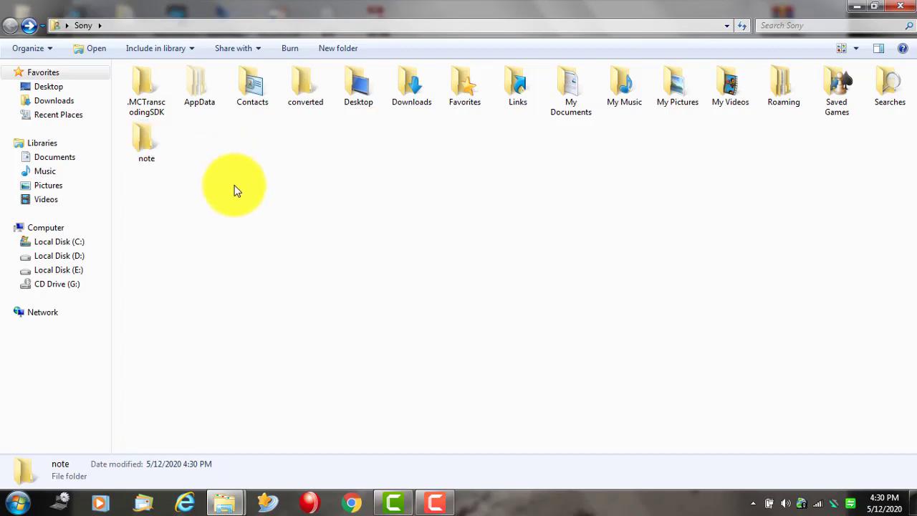
{"action": "left_click", "coordinate": [225, 229]}
- Rename the 'note' folder to 'Introduction to computer notes'
{"action": "right_click", "coordinate": [153, 152]}
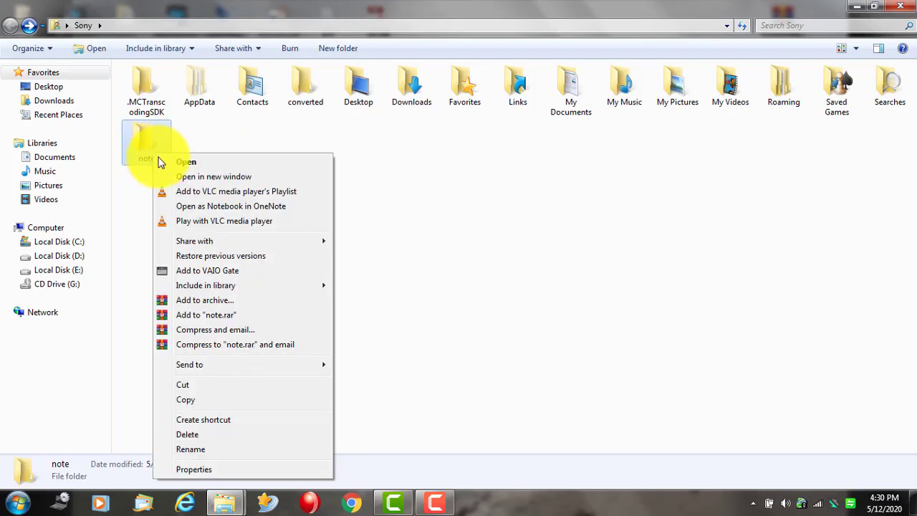
{"action": "left_click", "coordinate": [216, 450]}
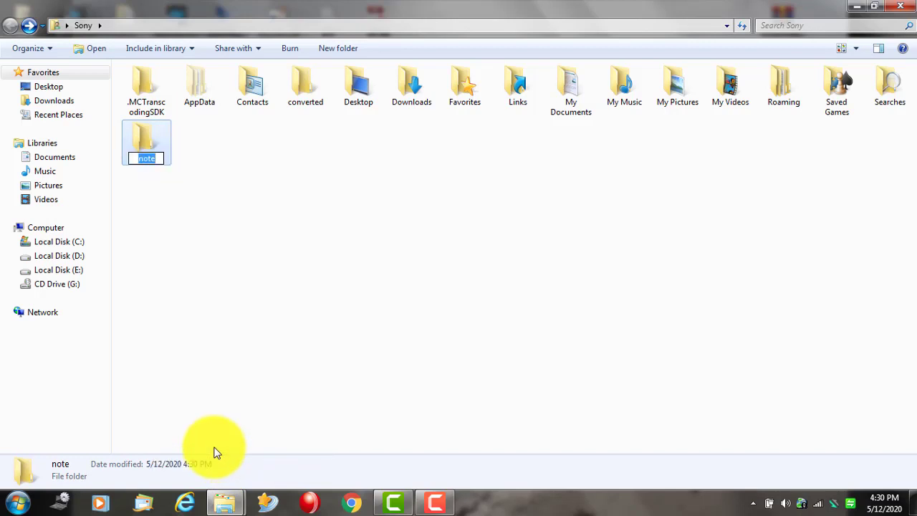
{"action": "type", "text": "1"}
{"action": "type", "text": "ntro duction"}
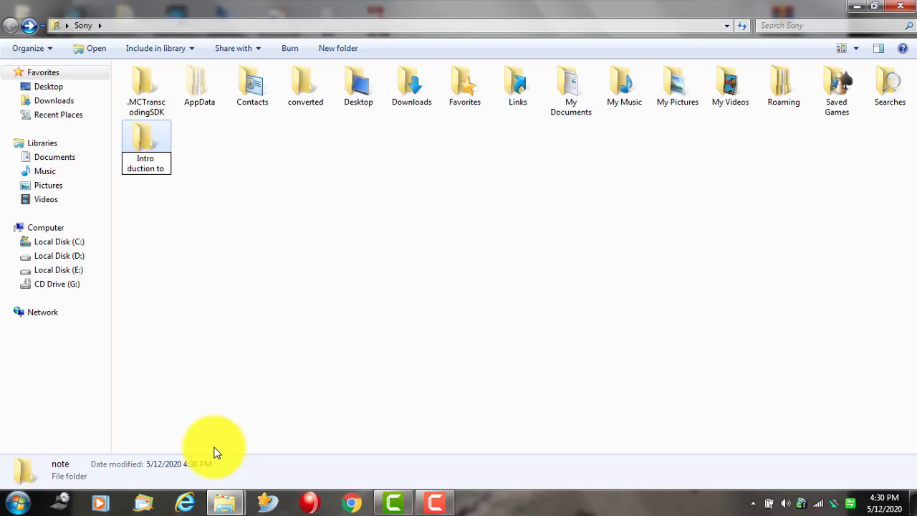
{"action": "key", "text": "BackSpace"}
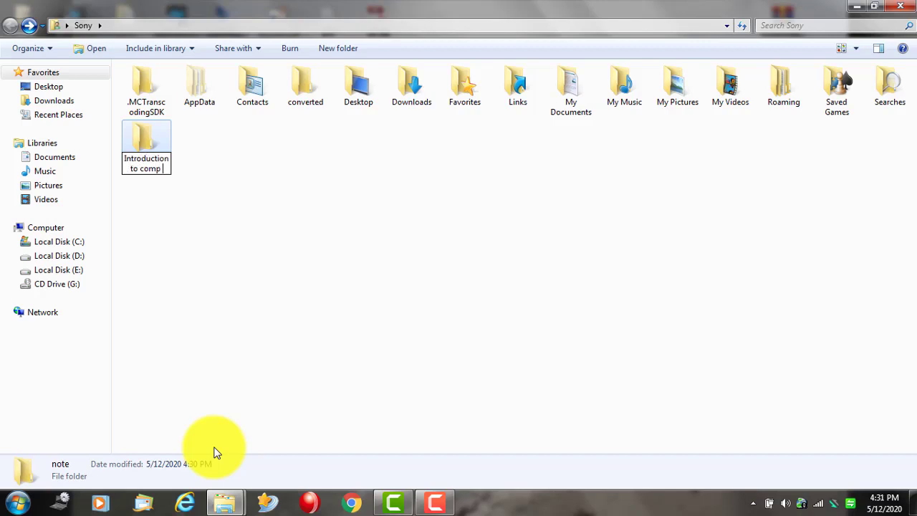
{"action": "type", "text": "er notes"}
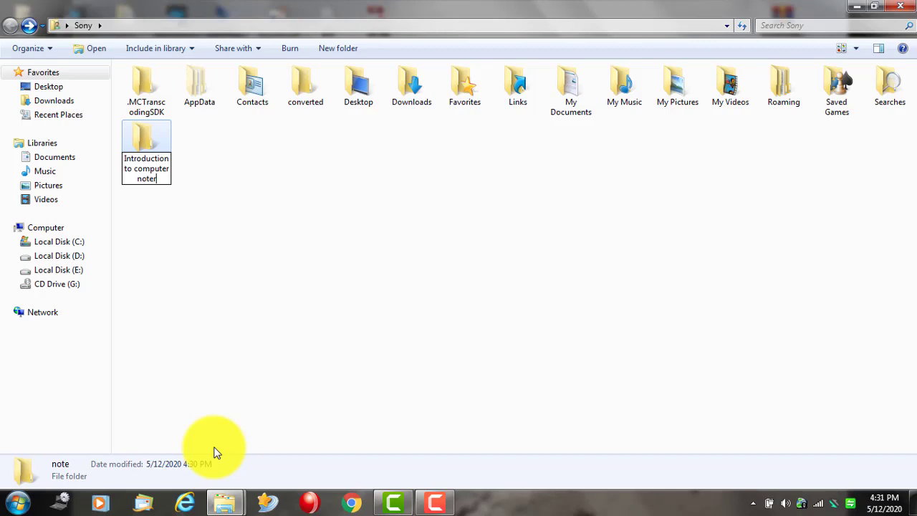
{"action": "key", "text": "Return"}
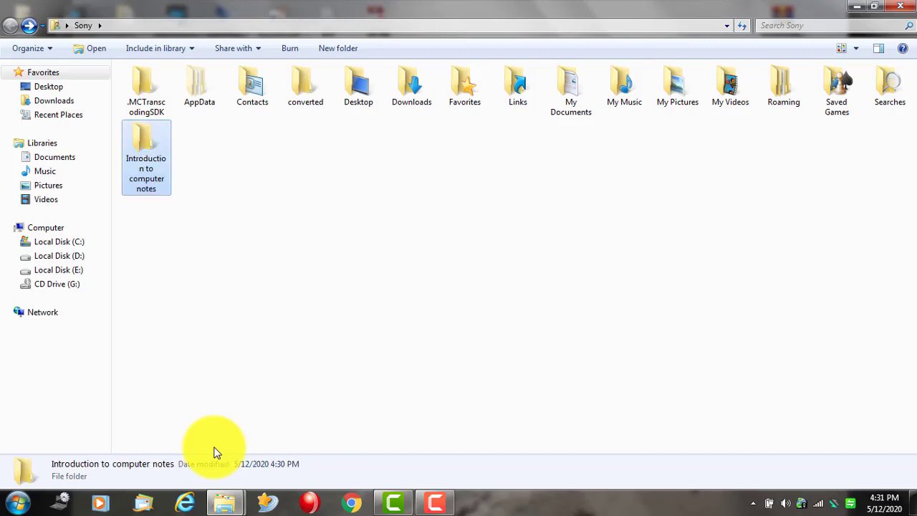
{"action": "left_click", "coordinate": [297, 254]}
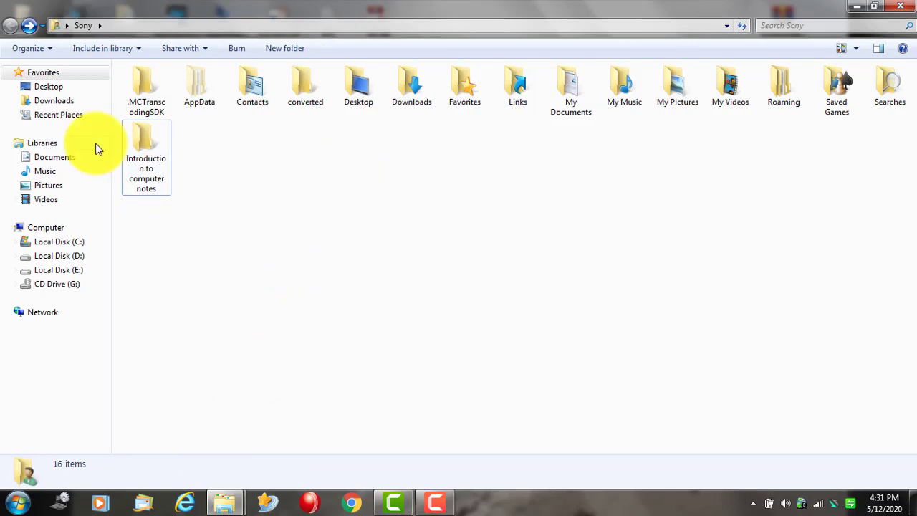
- Create a new folder in Sony named 'zoologu note'
{"action": "right_click", "coordinate": [336, 216]}
{"action": "mouse_move", "coordinate": [472, 381]}
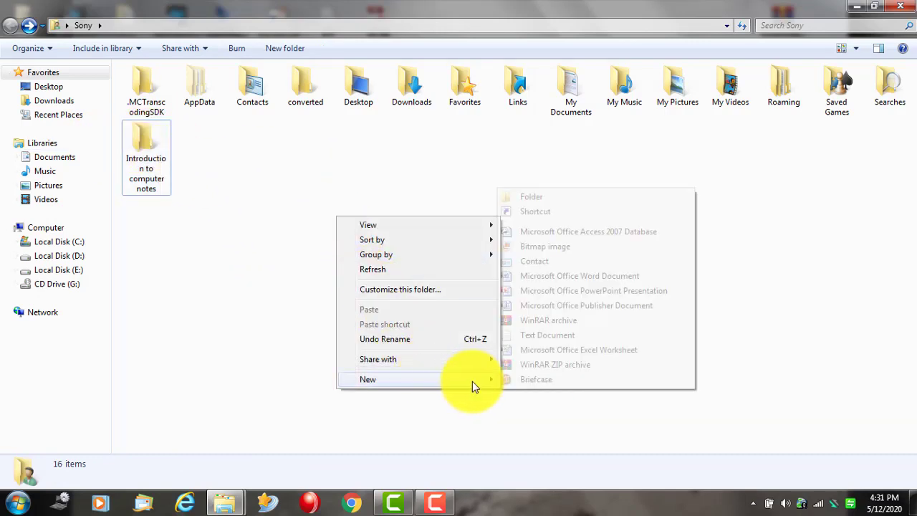
{"action": "left_click", "coordinate": [541, 197]}
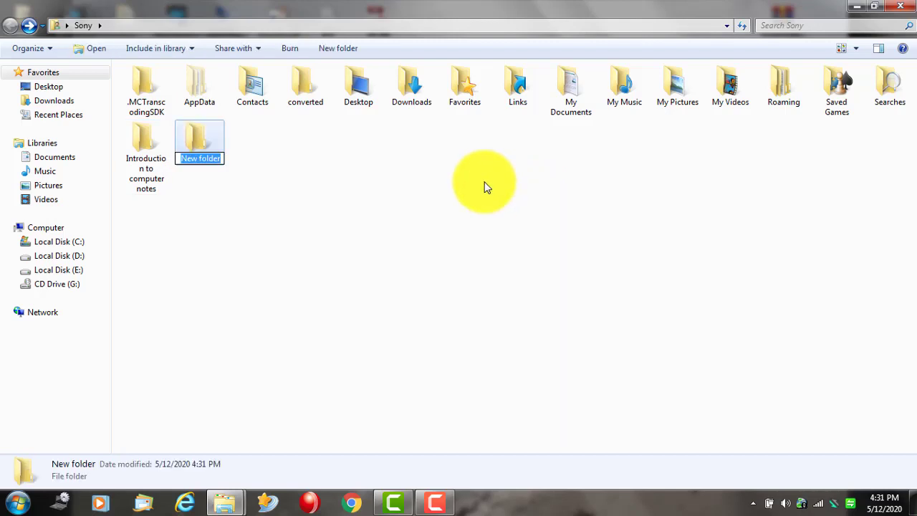
{"action": "type", "text": "zoologu not"}
{"action": "type", "text": "e"}
{"action": "key", "text": "Return"}
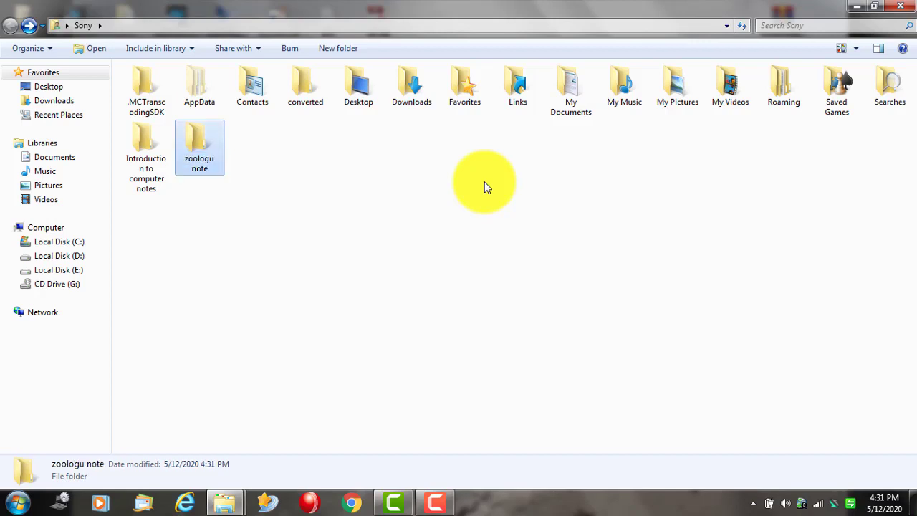
- Correct the folder's name from 'zoologu note' to 'zoology note'
{"action": "right_click", "coordinate": [211, 171]}
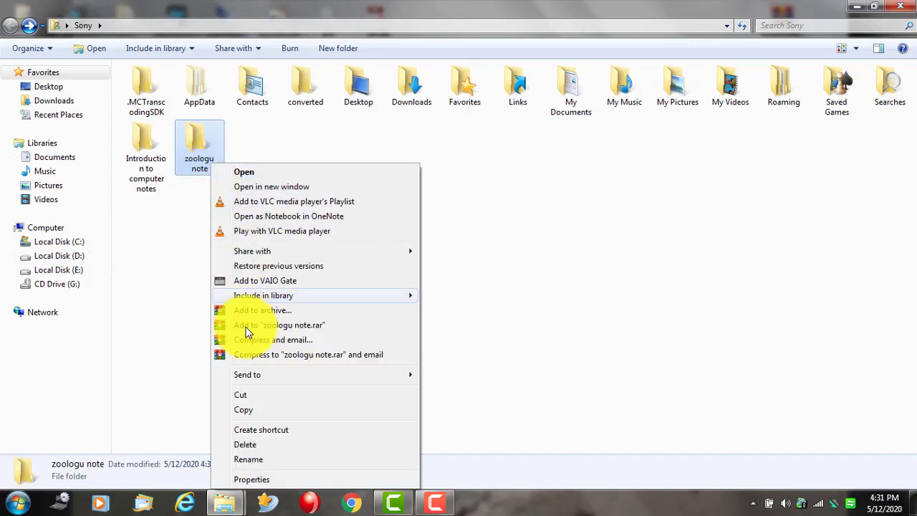
{"action": "left_click", "coordinate": [276, 463]}
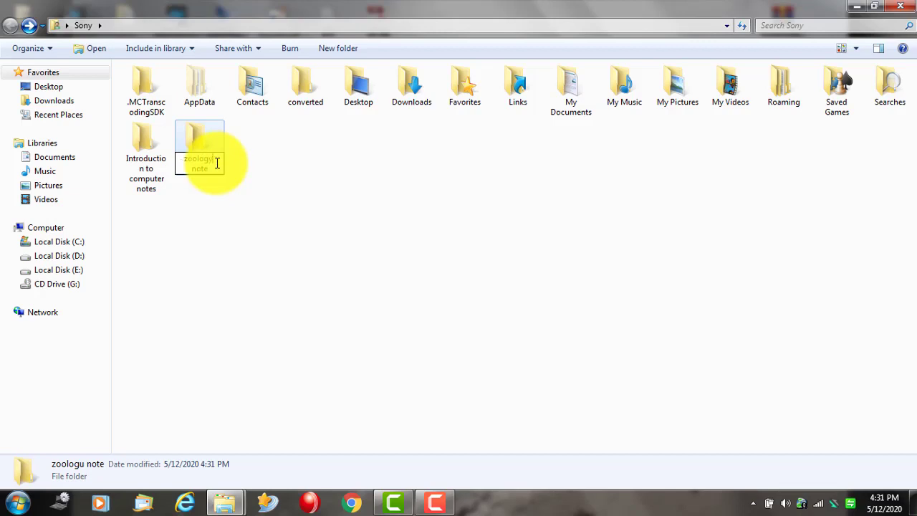
{"action": "left_click", "coordinate": [225, 215]}
{"action": "right_click", "coordinate": [223, 214]}
- Add another folder in Sony and keep its default name 'New folder'
{"action": "mouse_move", "coordinate": [382, 376]}
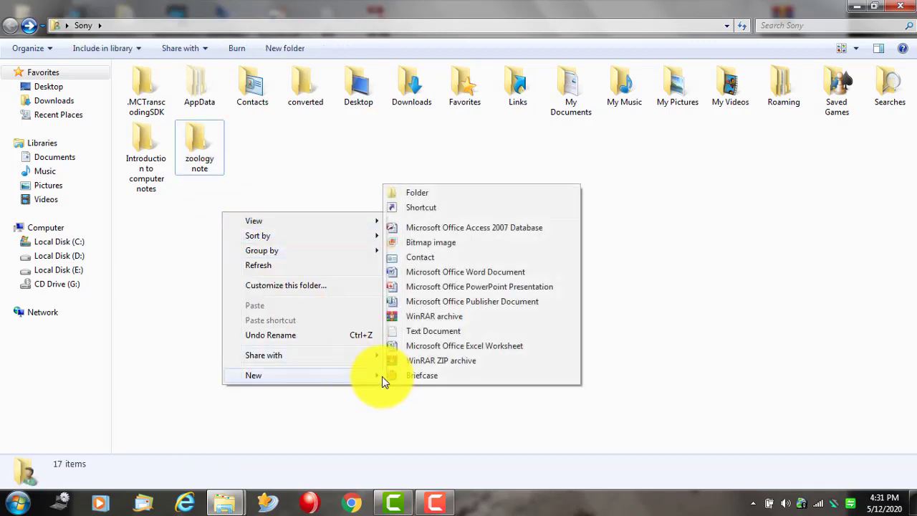
{"action": "left_click", "coordinate": [437, 192]}
{"action": "left_click", "coordinate": [339, 226]}
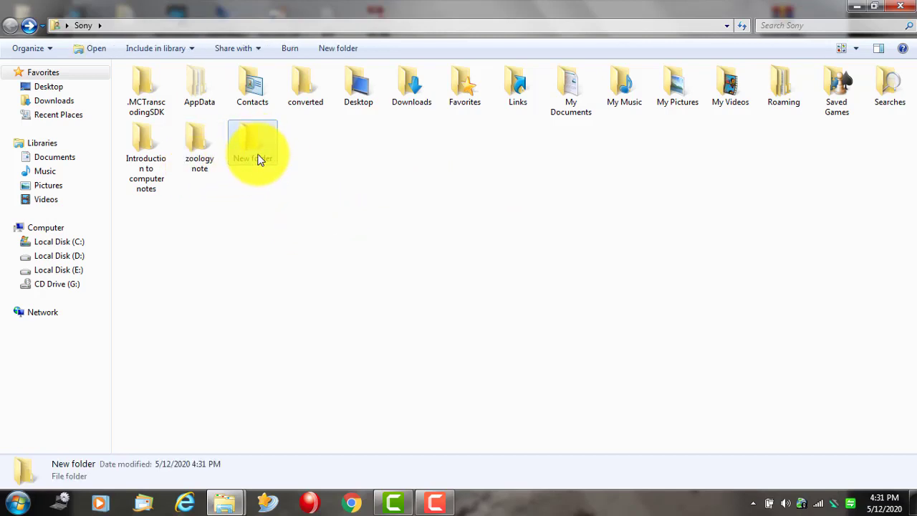
- Select the three new folders, then open 'Introduction to computer notes'
{"action": "left_click_drag", "start_coordinate": [302, 223], "coordinate": [139, 137]}
{"action": "right_click", "coordinate": [139, 137]}
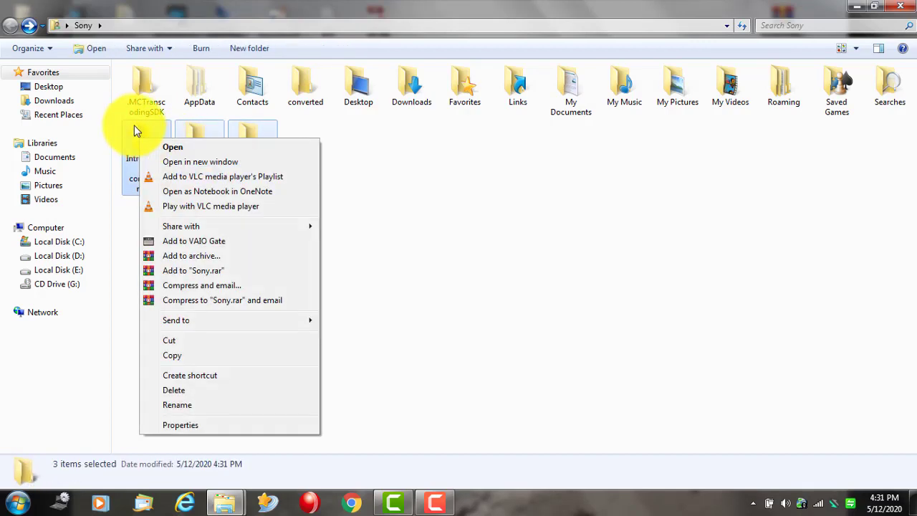
{"action": "double_click", "coordinate": [137, 131]}
- Create a new blank Word document with its default name in the folder
{"action": "right_click", "coordinate": [145, 156]}
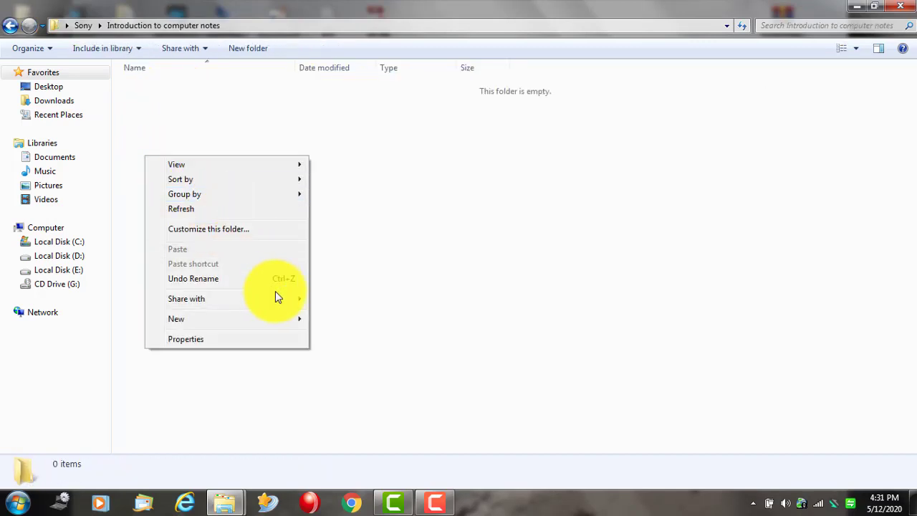
{"action": "mouse_move", "coordinate": [297, 322]}
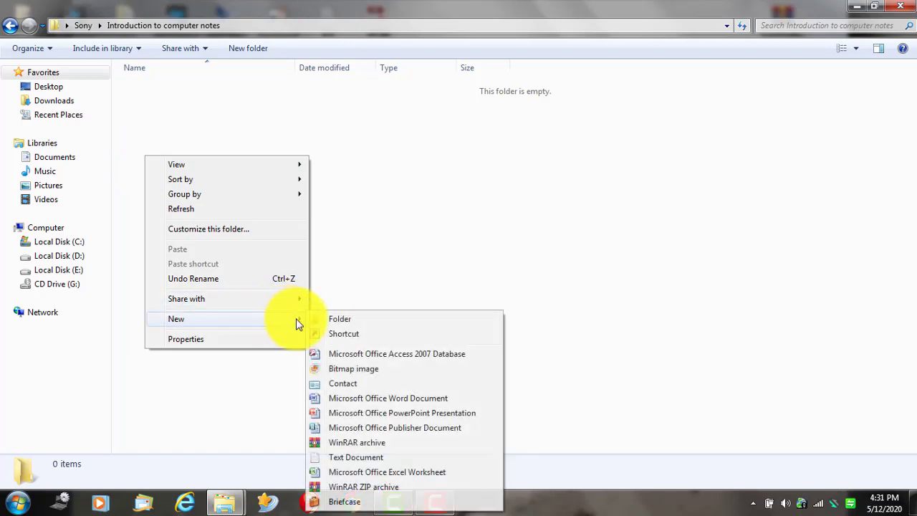
{"action": "left_click", "coordinate": [358, 402]}
{"action": "key", "text": "Return"}
{"action": "left_click", "coordinate": [208, 165]}
- Create a new PowerPoint presentation in the same folder
{"action": "right_click", "coordinate": [207, 163]}
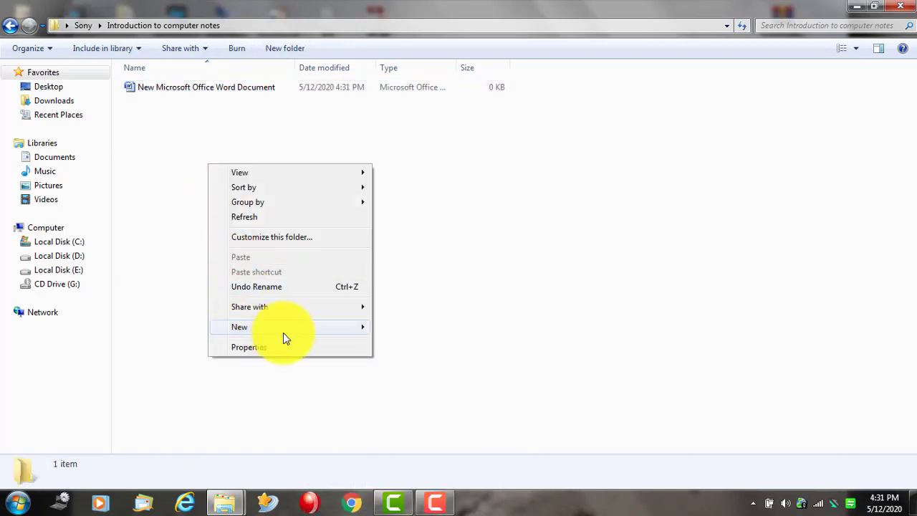
{"action": "mouse_move", "coordinate": [360, 331]}
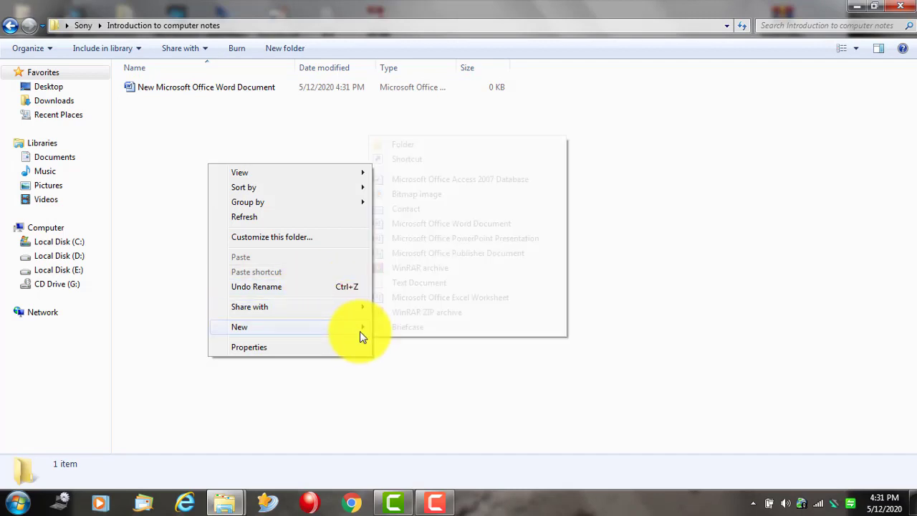
{"action": "left_click", "coordinate": [436, 240]}
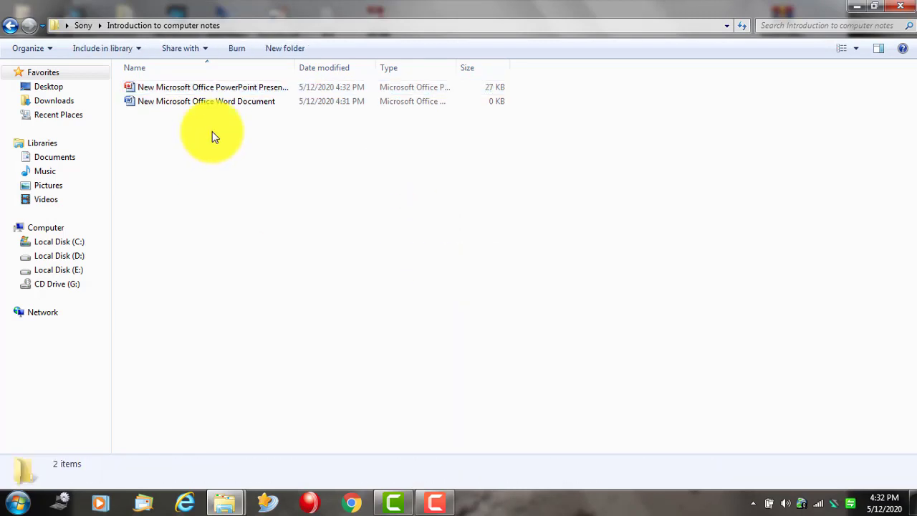
- Restore the Explorer window, shift it right to uncover the desktop, and paste into the folder
{"action": "double_click", "coordinate": [800, 4]}
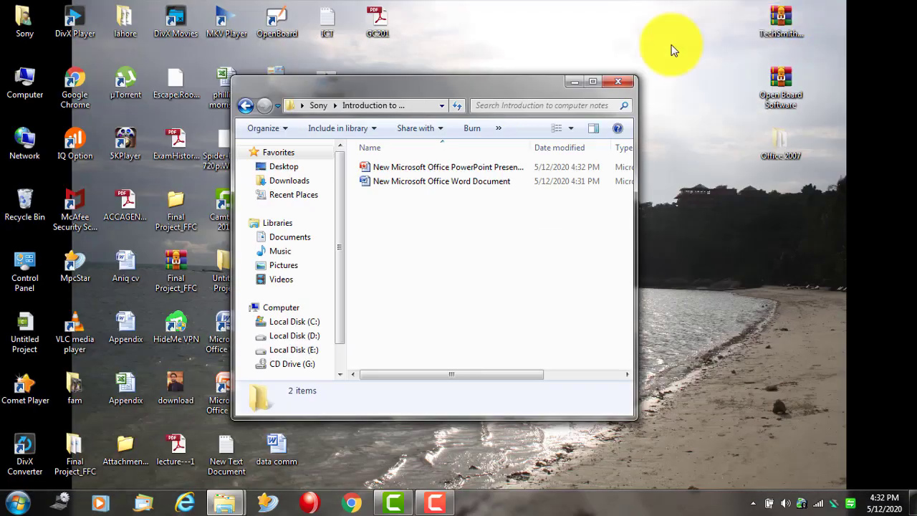
{"action": "left_click_drag", "start_coordinate": [505, 84], "coordinate": [637, 101]}
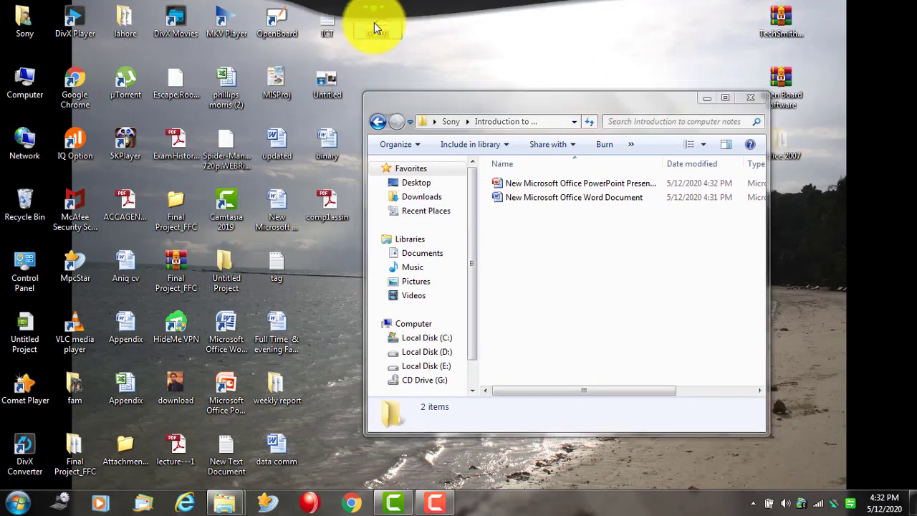
{"action": "right_click", "coordinate": [527, 228]}
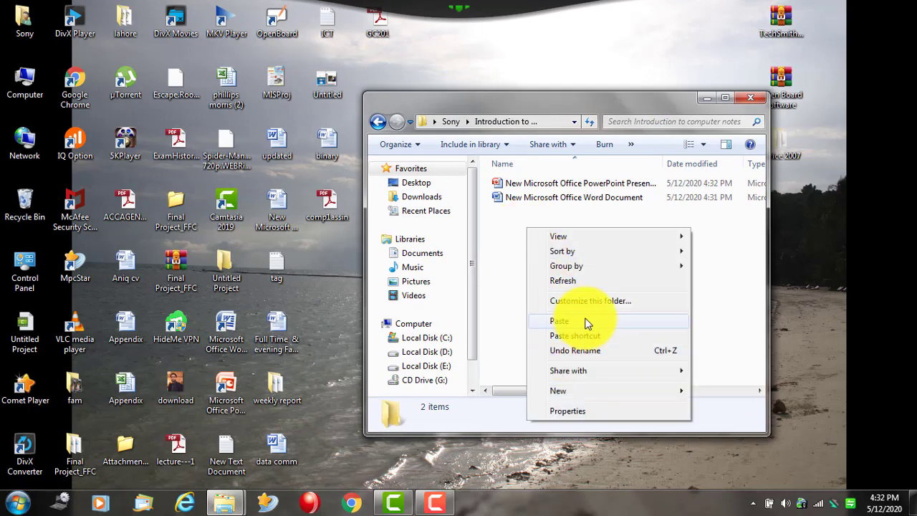
{"action": "left_click", "coordinate": [584, 323]}
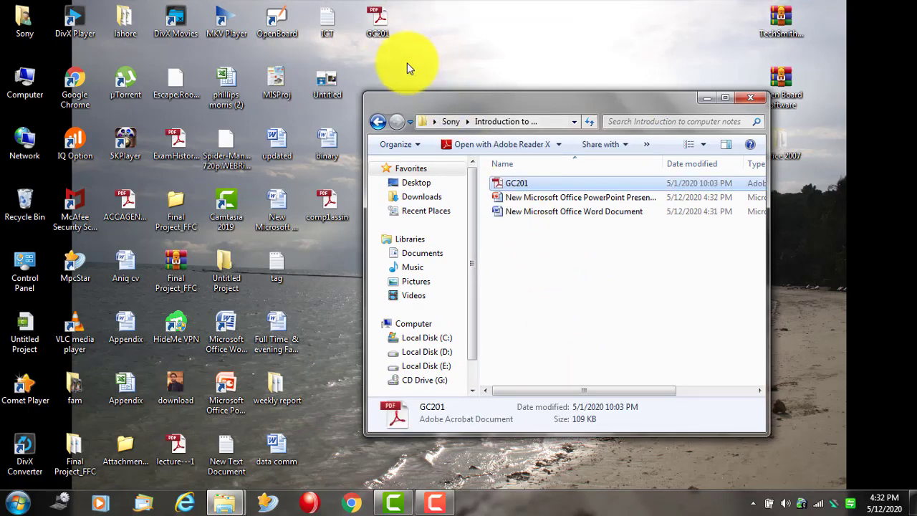
- Copy the GC201 PDF from the desktop into the folder, replacing the existing copy
{"action": "right_click", "coordinate": [377, 30]}
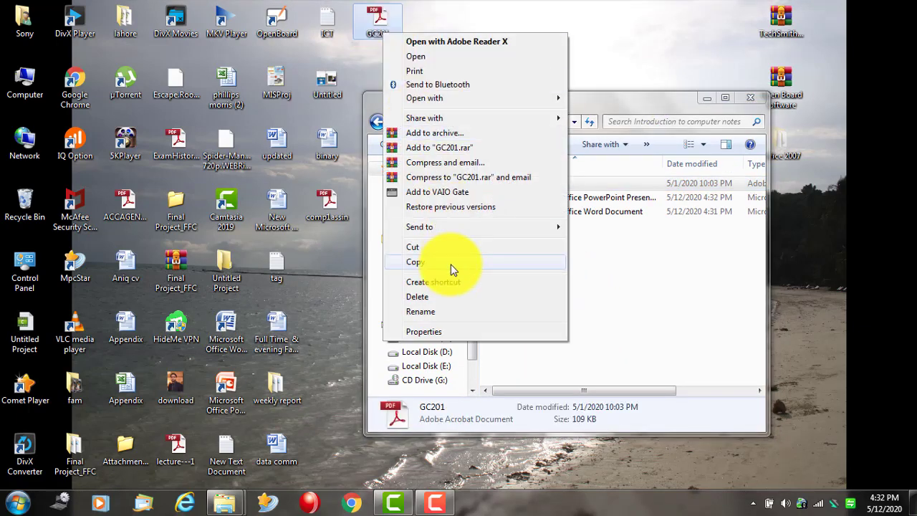
{"action": "left_click", "coordinate": [452, 263]}
{"action": "right_click", "coordinate": [539, 273]}
{"action": "left_click", "coordinate": [593, 367]}
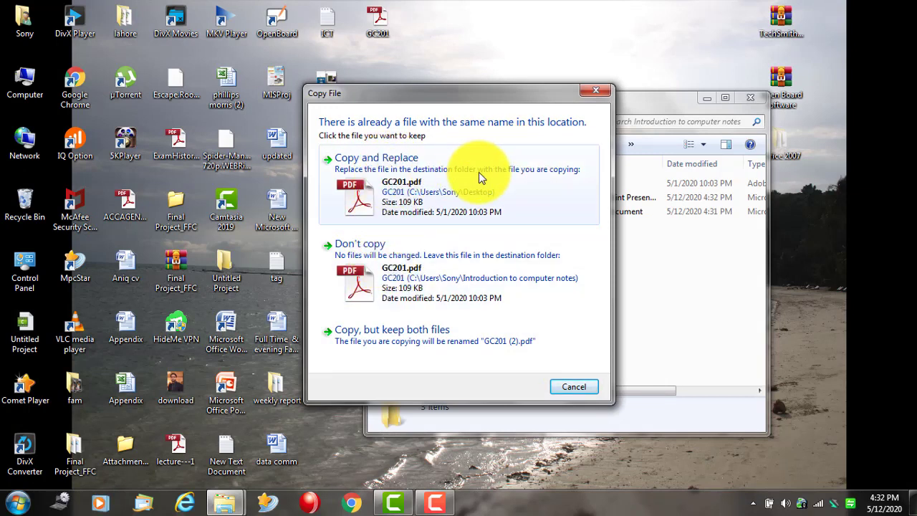
{"action": "left_click", "coordinate": [397, 166]}
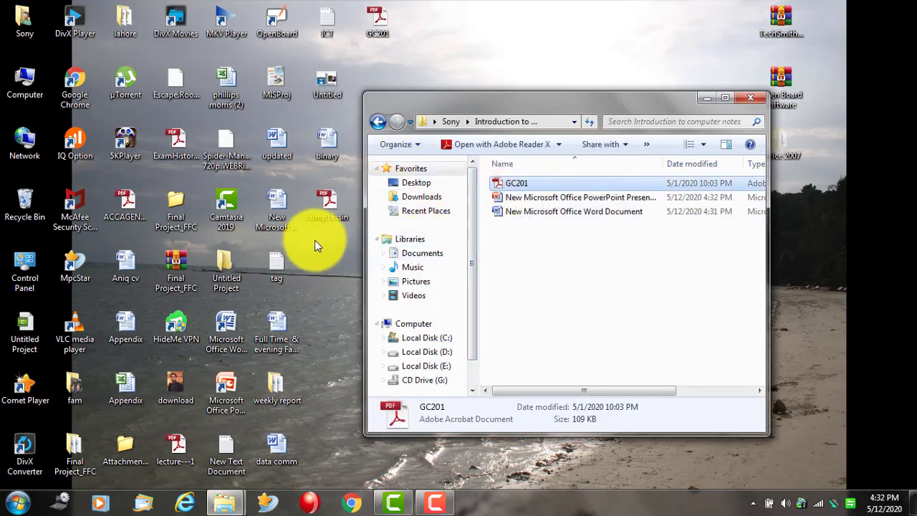
{"action": "right_click", "coordinate": [316, 270]}
- Drag the PowerPoint presentation to the desktop and paste a copy back into the folder
{"action": "left_click", "coordinate": [546, 198]}
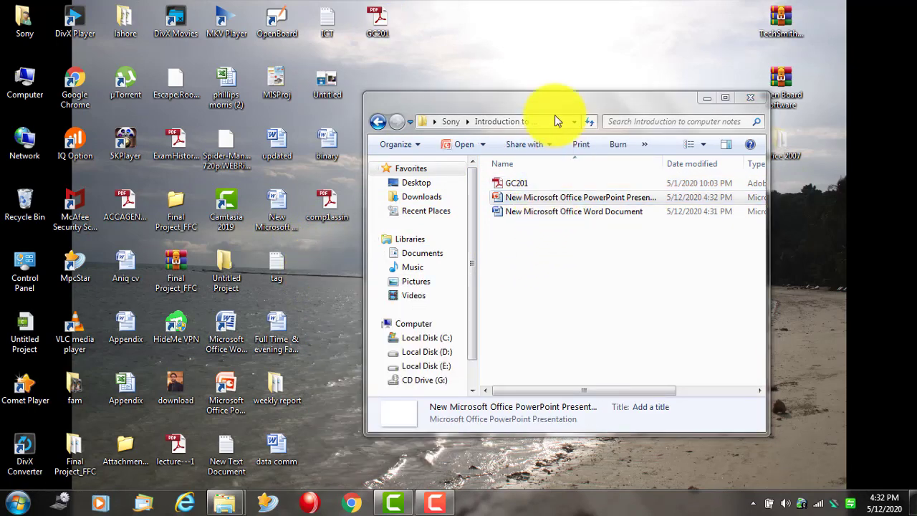
{"action": "left_click_drag", "start_coordinate": [554, 115], "coordinate": [541, 60]}
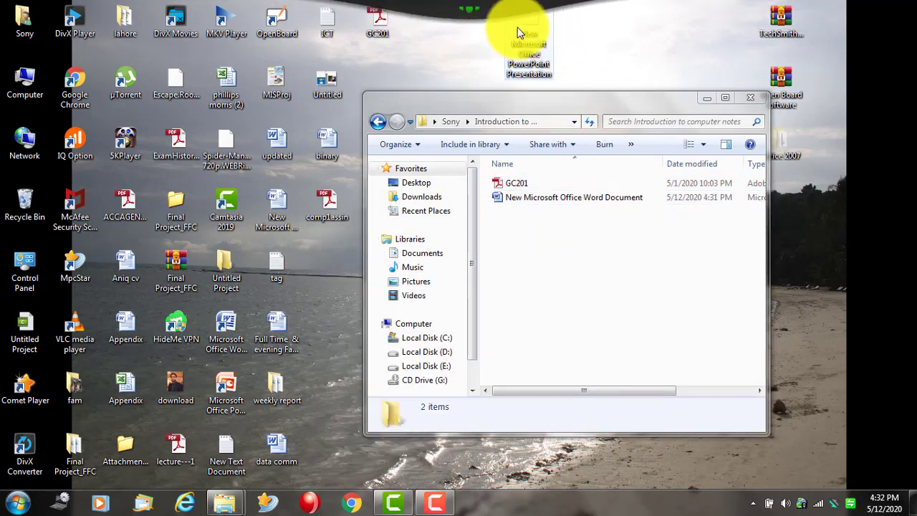
{"action": "right_click", "coordinate": [532, 33]}
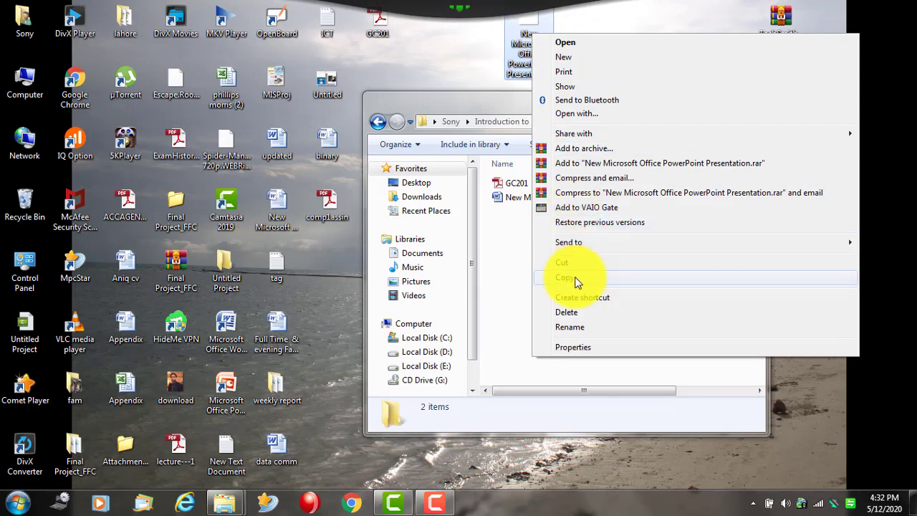
{"action": "key", "text": "Escape"}
{"action": "right_click", "coordinate": [552, 278]}
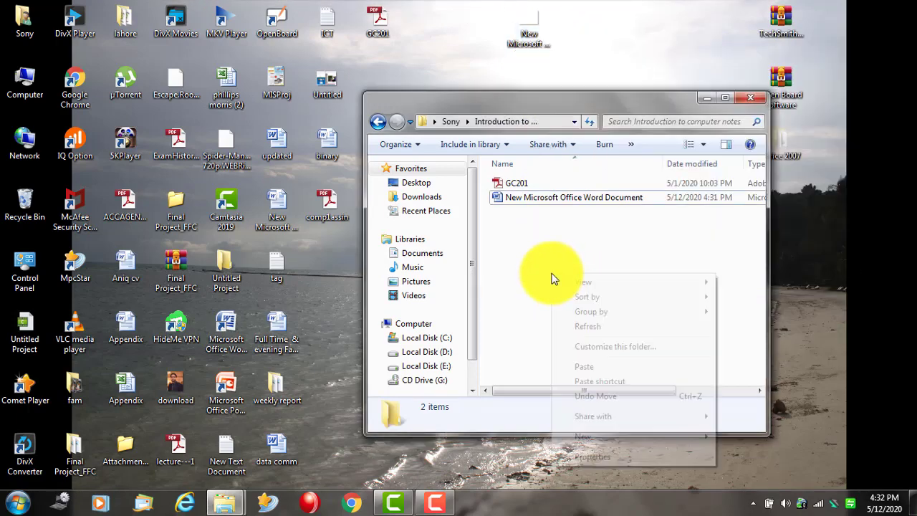
{"action": "left_click", "coordinate": [601, 365]}
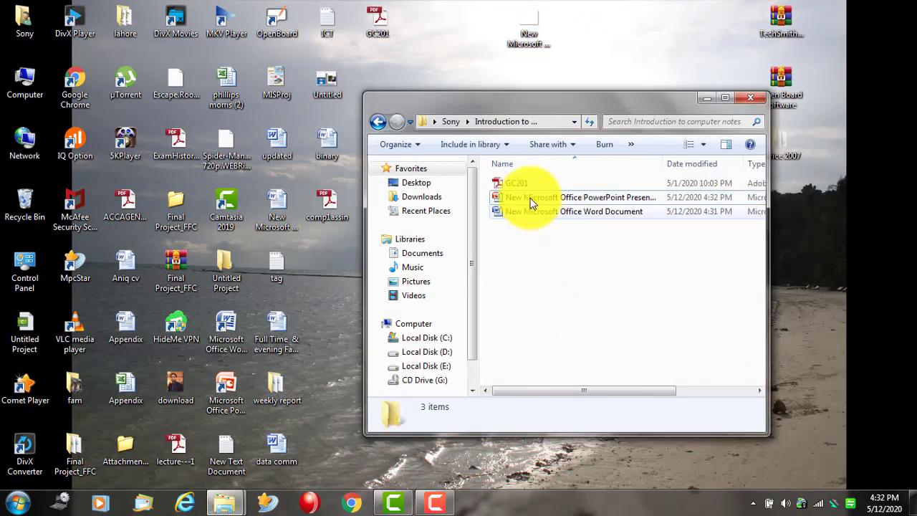
- Rename the desktop presentation file to 'aaa'
{"action": "left_click", "coordinate": [529, 24]}
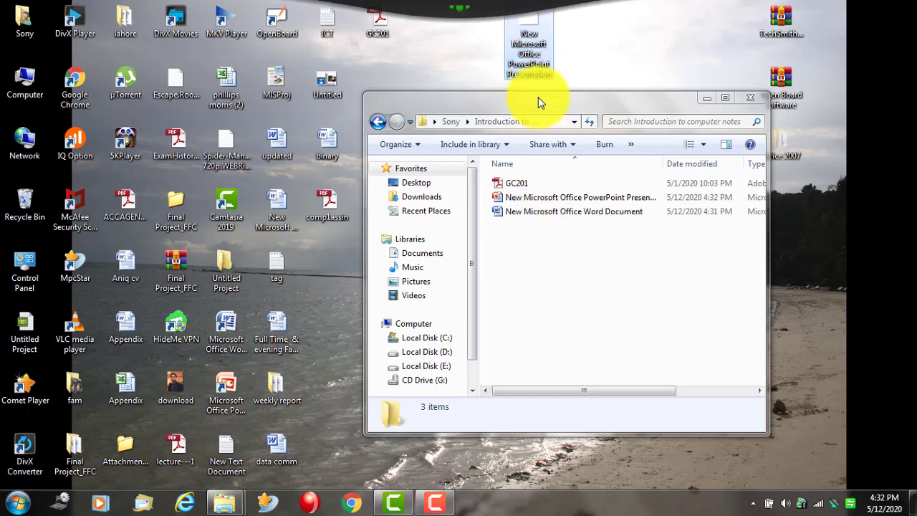
{"action": "right_click", "coordinate": [533, 70]}
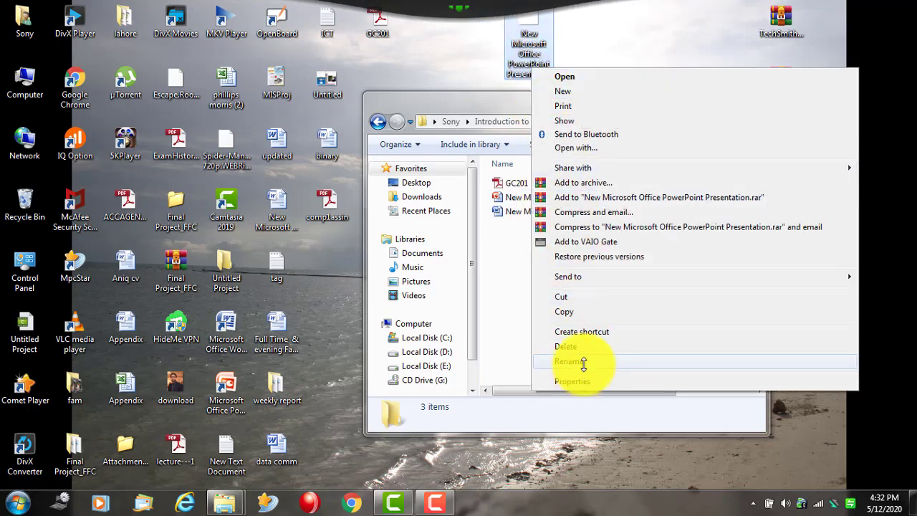
{"action": "left_click", "coordinate": [584, 363]}
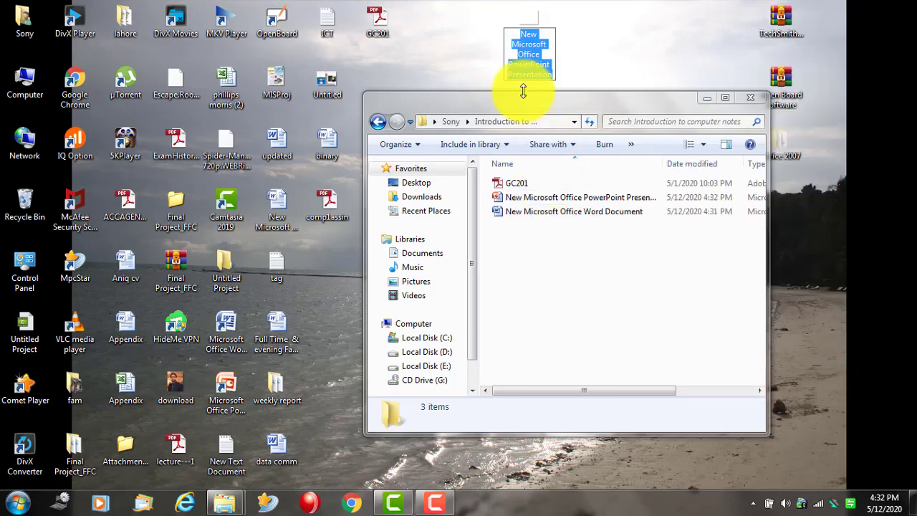
{"action": "type", "text": "aaa"}
{"action": "key", "text": "Return"}
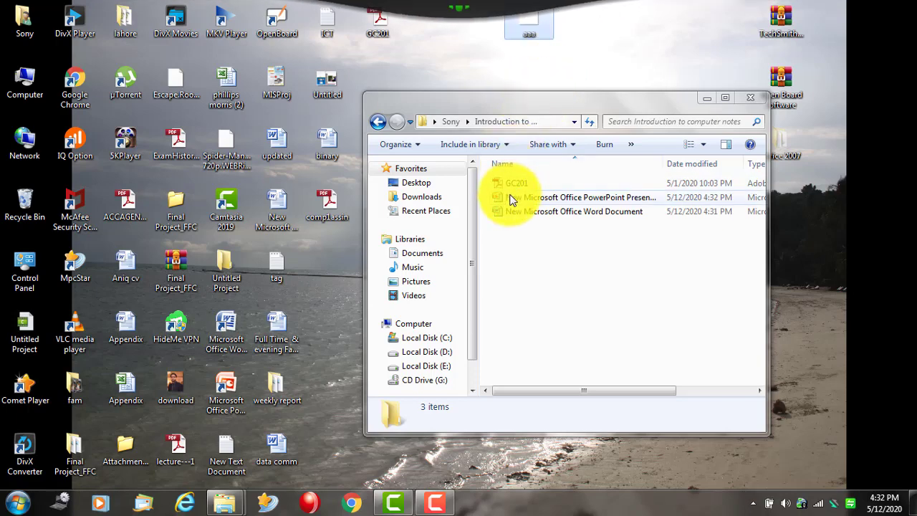
{"action": "right_click", "coordinate": [533, 35]}
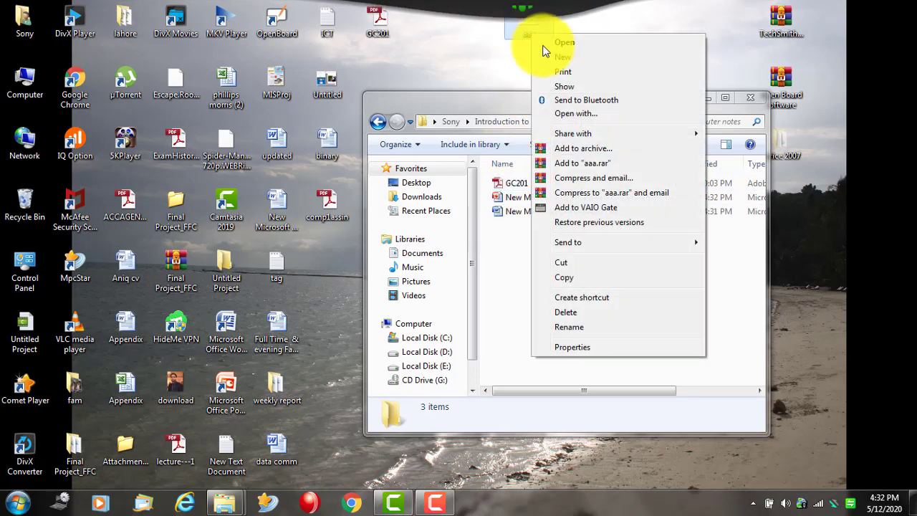
- Paste a copy of aaa into the folder, then attempt moving the desktop aaa but cancel
{"action": "left_click", "coordinate": [589, 279]}
{"action": "right_click", "coordinate": [584, 290]}
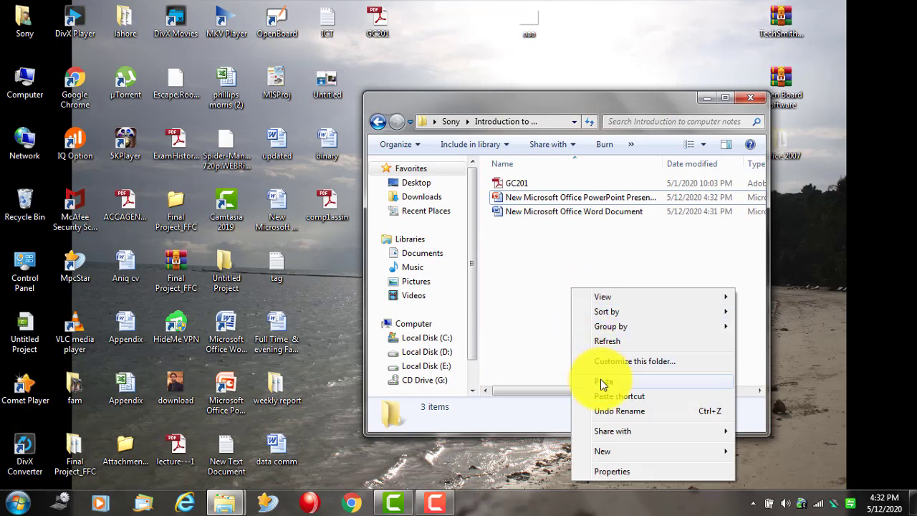
{"action": "left_click", "coordinate": [611, 385]}
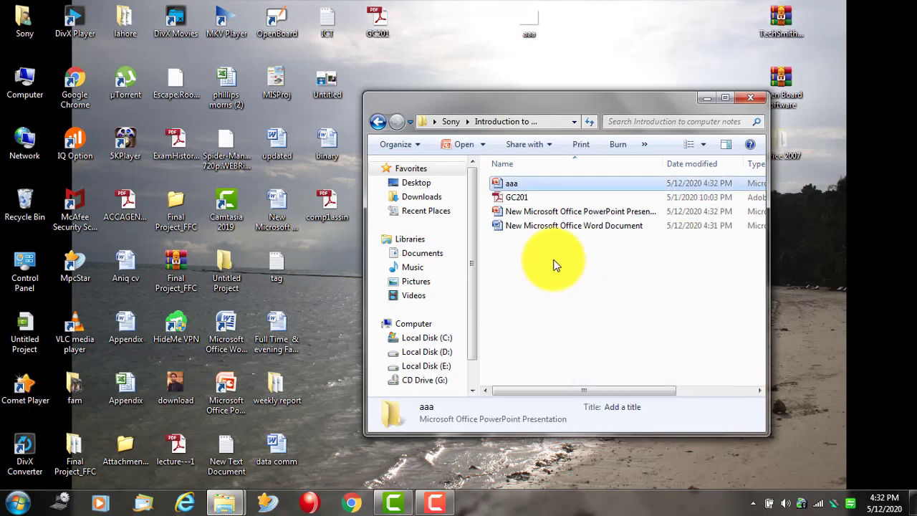
{"action": "left_click", "coordinate": [526, 184]}
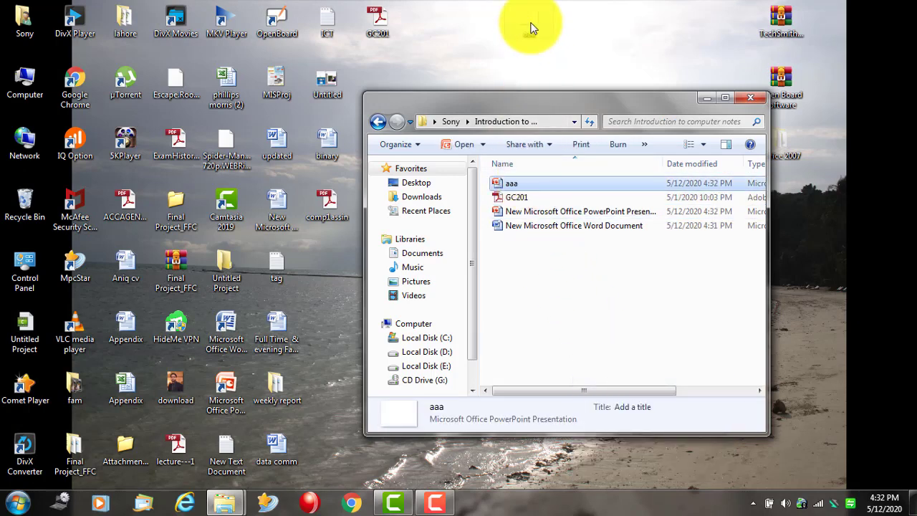
{"action": "right_click", "coordinate": [528, 26]}
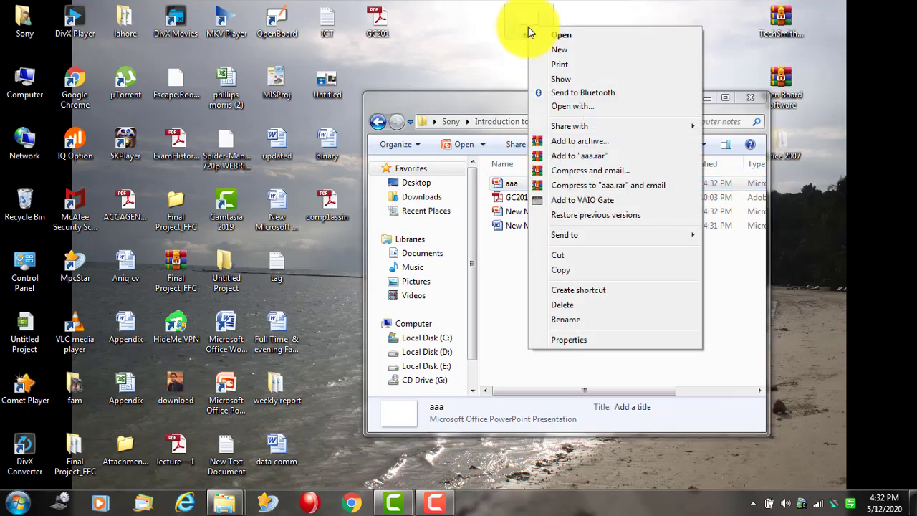
{"action": "left_click", "coordinate": [572, 260]}
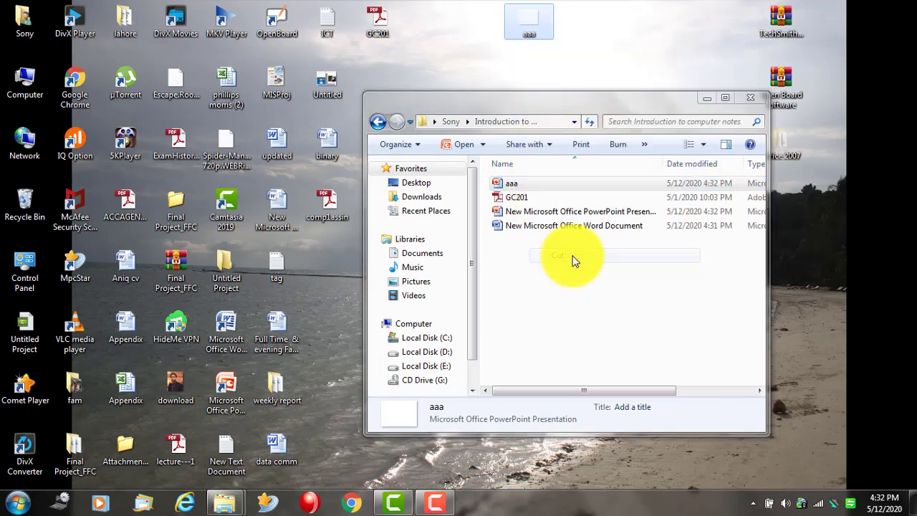
{"action": "right_click", "coordinate": [546, 268]}
{"action": "left_click", "coordinate": [594, 366]}
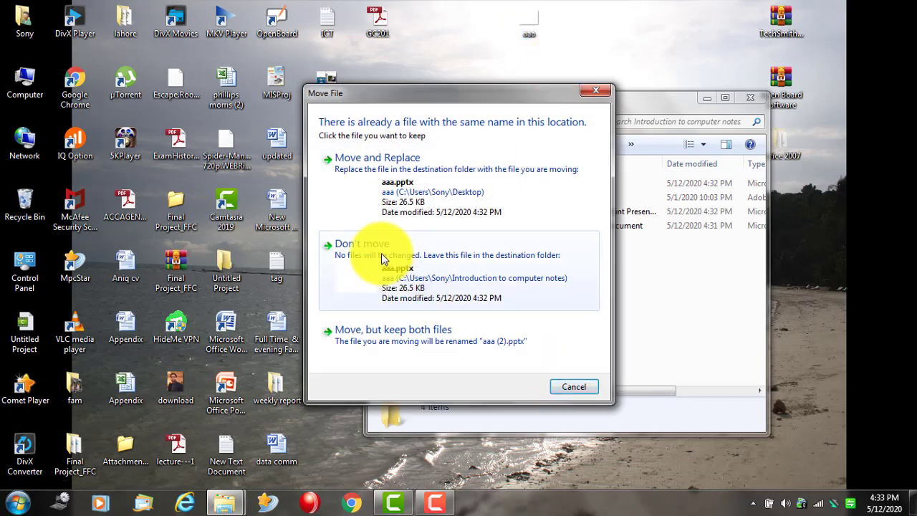
{"action": "left_click", "coordinate": [379, 247]}
- Cut the desktop aaa and paste it into the folder, replacing the existing aaa
{"action": "right_click", "coordinate": [526, 27]}
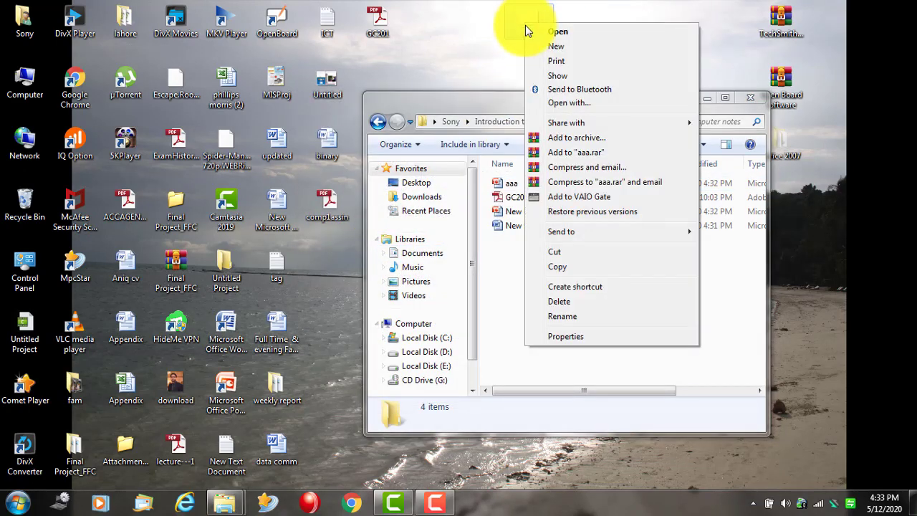
{"action": "left_click", "coordinate": [579, 253]}
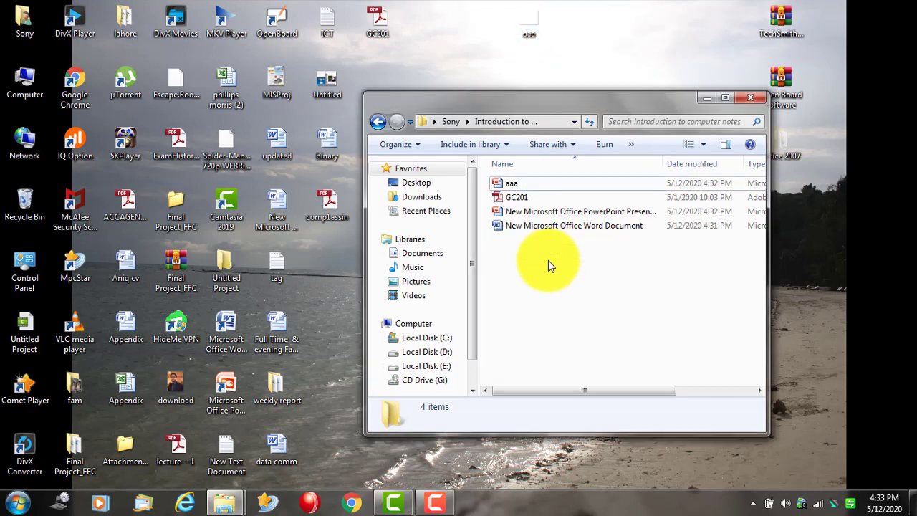
{"action": "right_click", "coordinate": [548, 261]}
{"action": "left_click", "coordinate": [600, 351]}
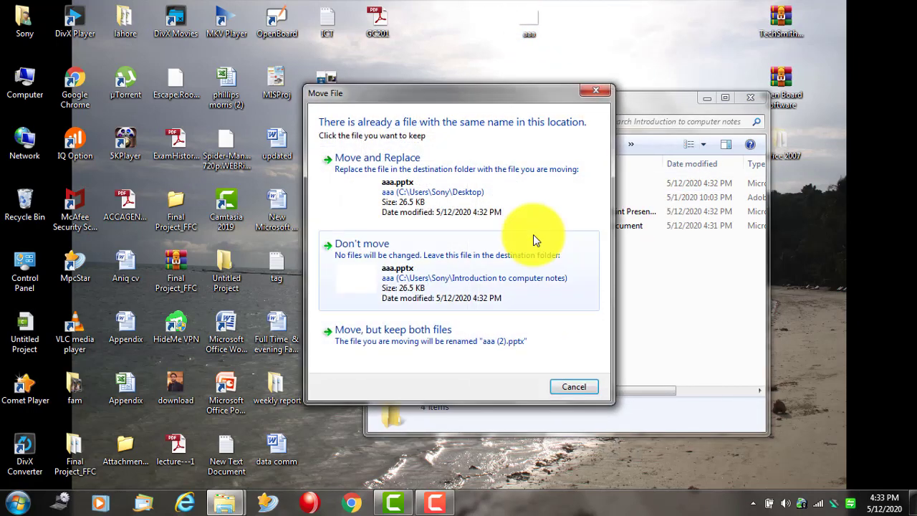
{"action": "left_click", "coordinate": [373, 176]}
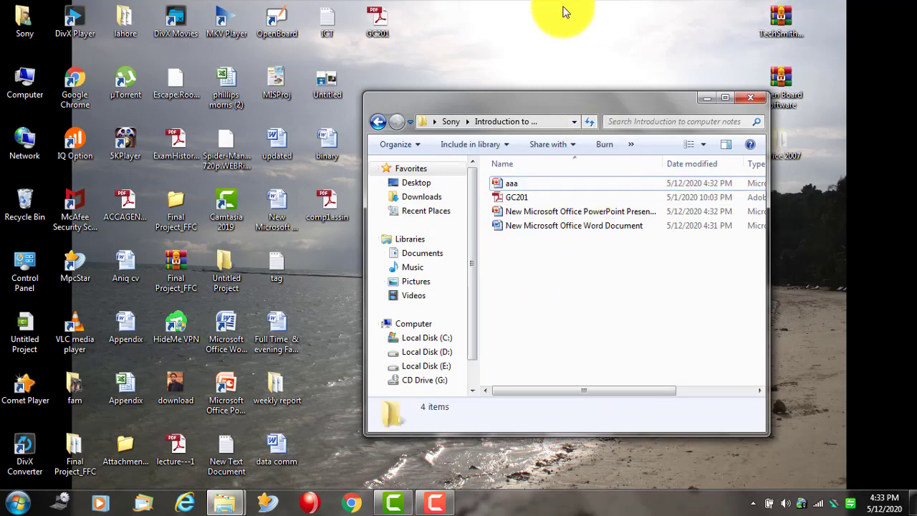
- Minimize, restore and toggle the Introduction to computer notes window's size, leaving it maximized
{"action": "left_click", "coordinate": [704, 98]}
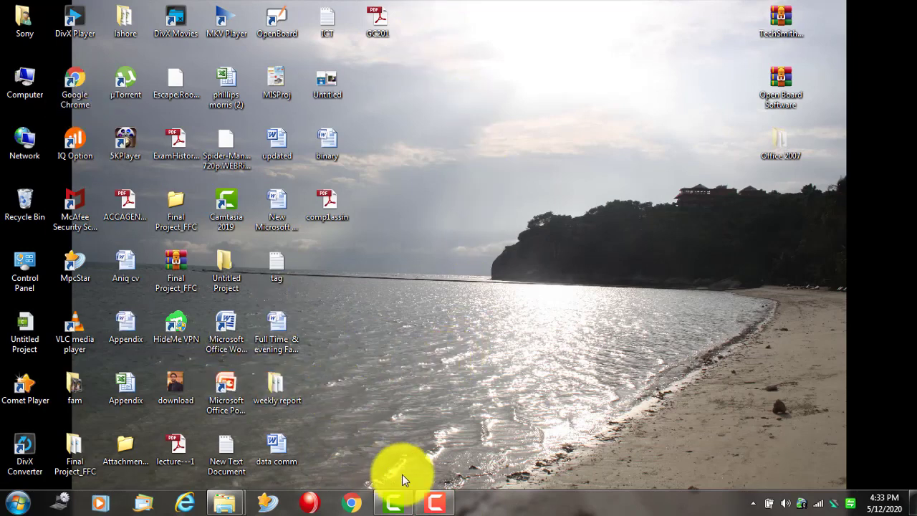
{"action": "mouse_move", "coordinate": [226, 502]}
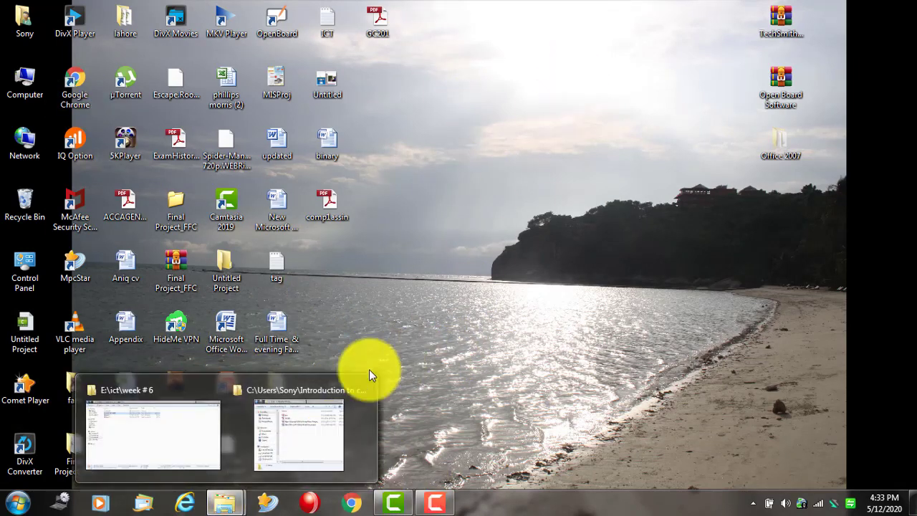
{"action": "left_click", "coordinate": [297, 418]}
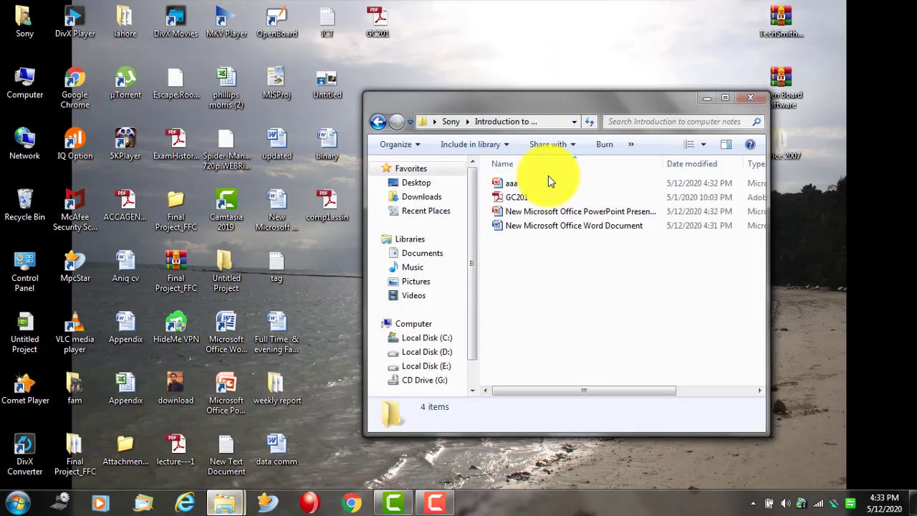
{"action": "double_click", "coordinate": [585, 106]}
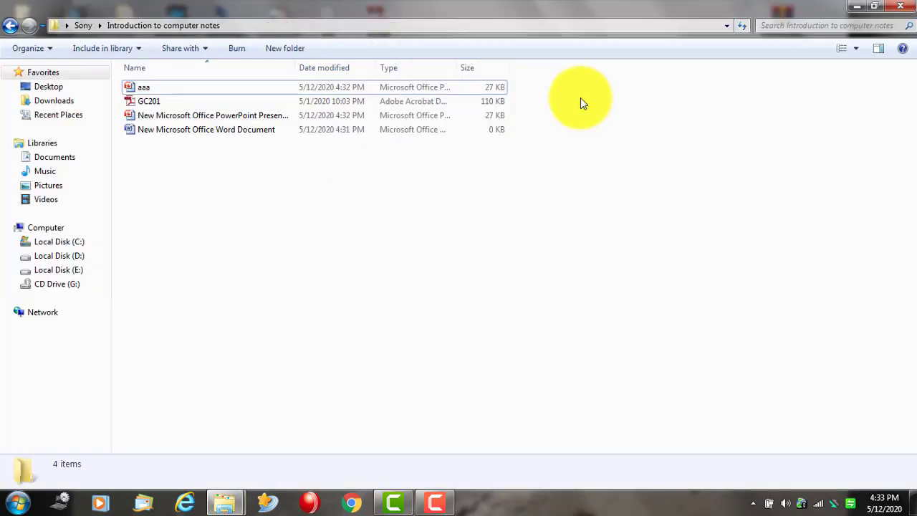
{"action": "double_click", "coordinate": [621, 14]}
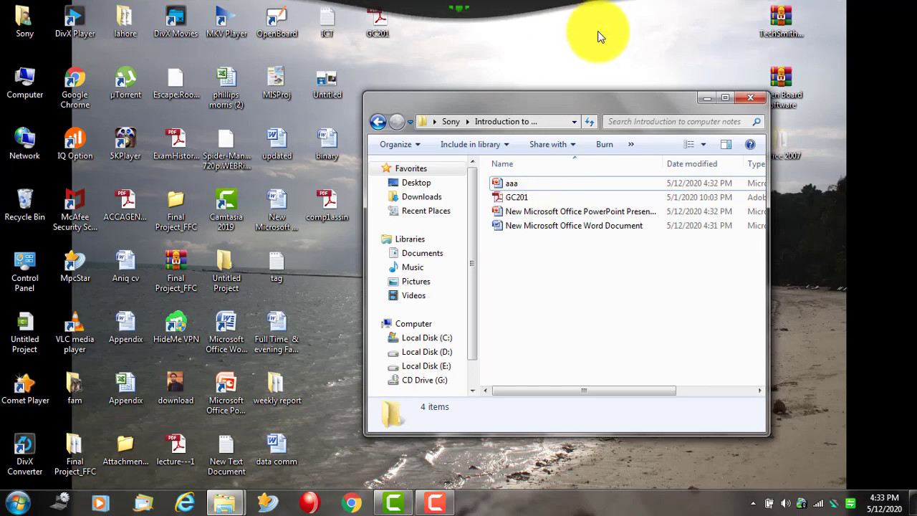
{"action": "double_click", "coordinate": [654, 101]}
{"action": "left_click", "coordinate": [860, 7]}
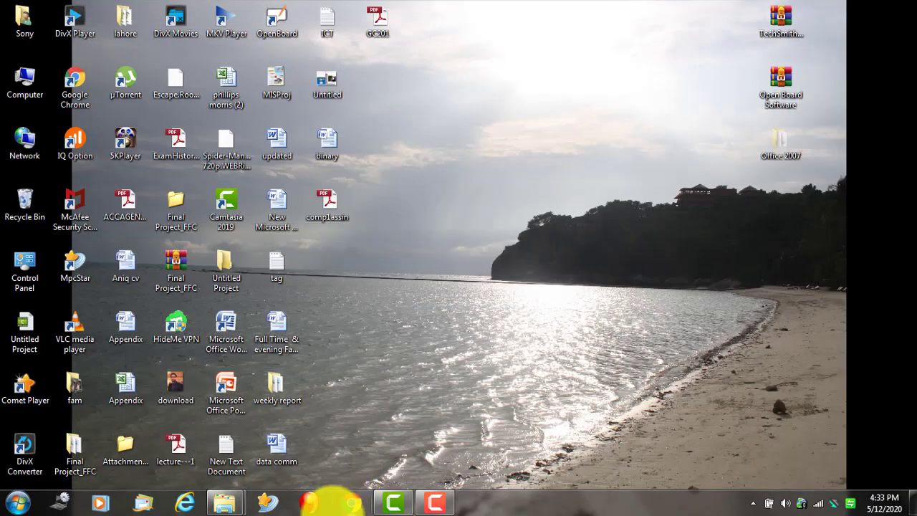
{"action": "mouse_move", "coordinate": [228, 501]}
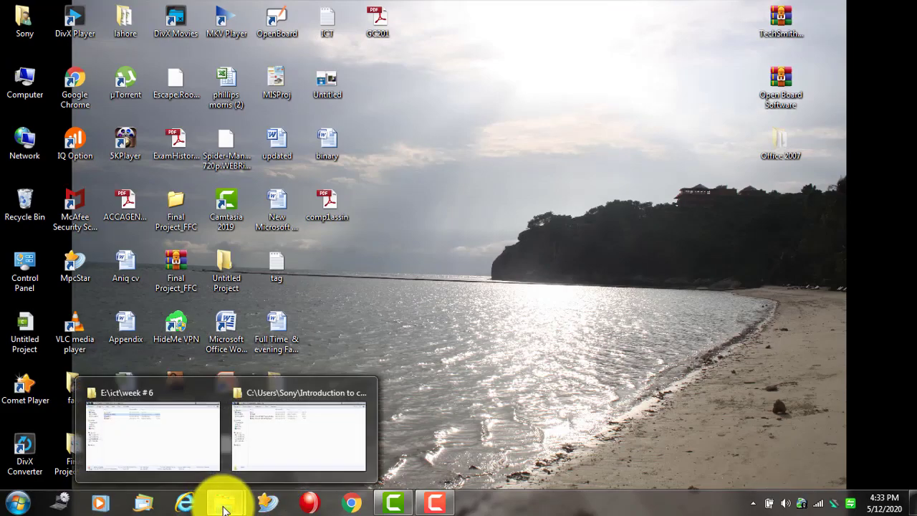
{"action": "left_click", "coordinate": [280, 435]}
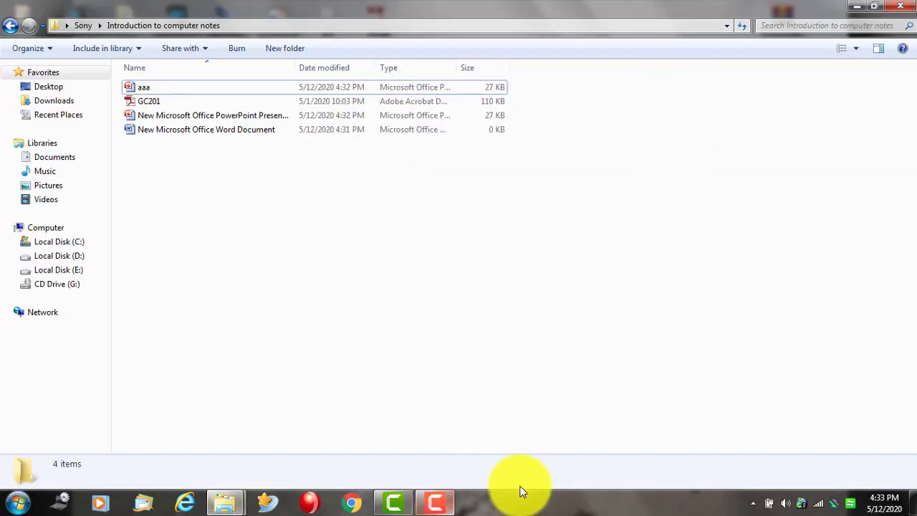
{"action": "left_click", "coordinate": [876, 7]}
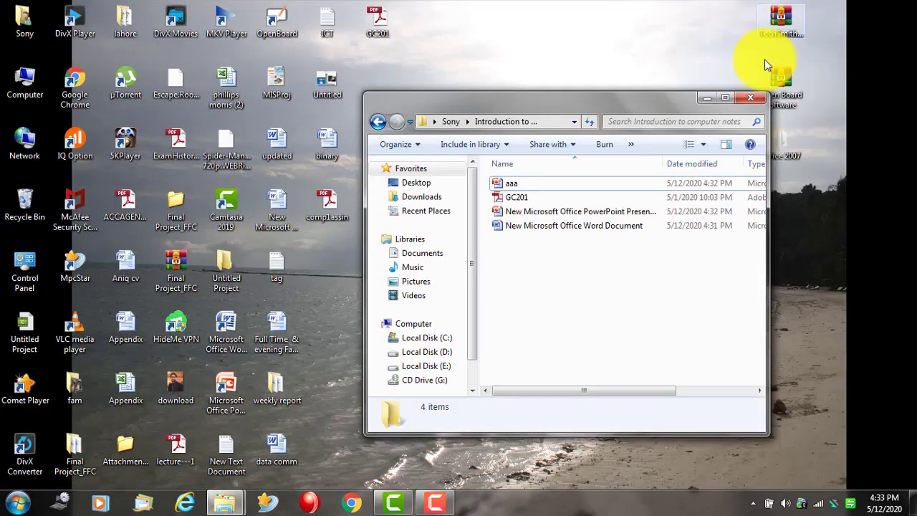
{"action": "left_click", "coordinate": [725, 97]}
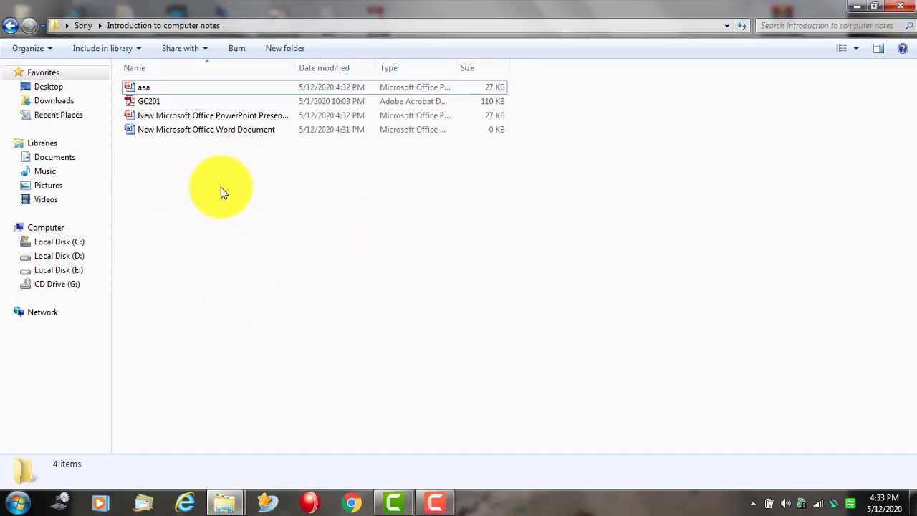
- Select all four files in the notes folder and mark them Hidden in Properties
{"action": "left_click_drag", "start_coordinate": [221, 187], "coordinate": [144, 86]}
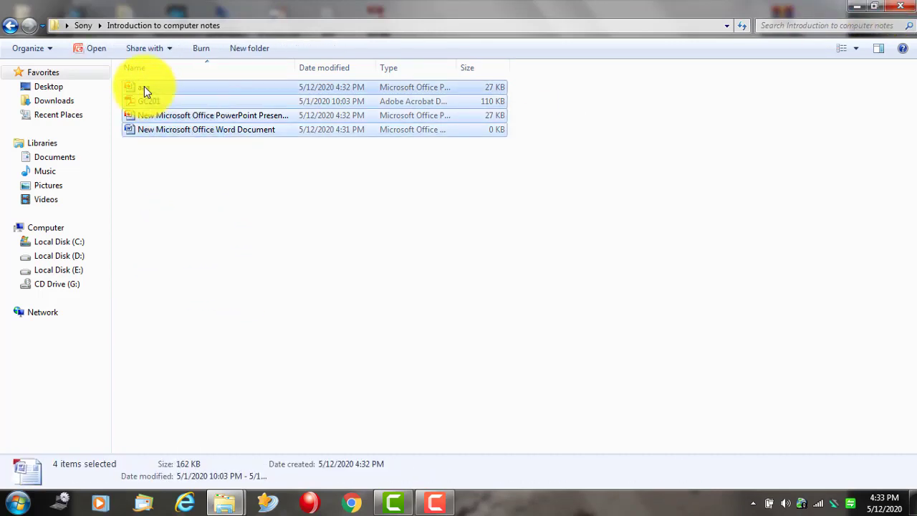
{"action": "right_click", "coordinate": [144, 86]}
{"action": "left_click", "coordinate": [217, 301]}
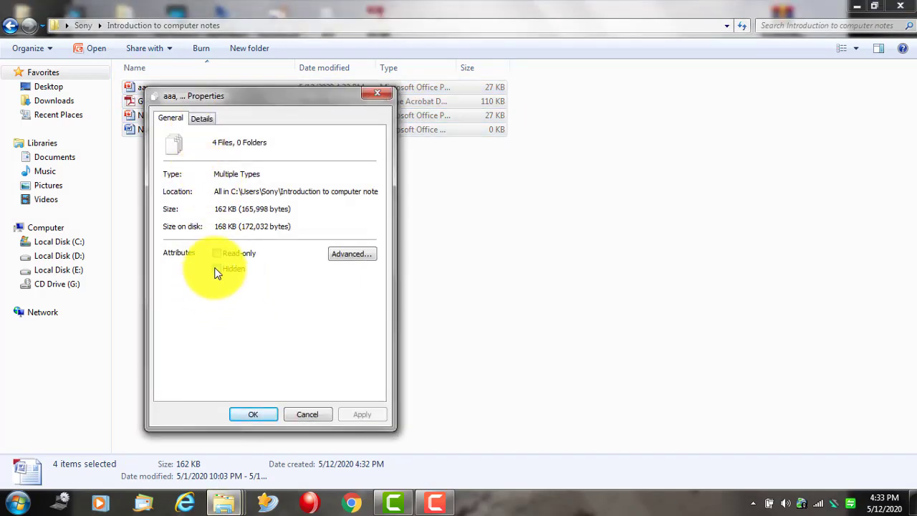
{"action": "left_click", "coordinate": [217, 269]}
{"action": "left_click", "coordinate": [262, 415]}
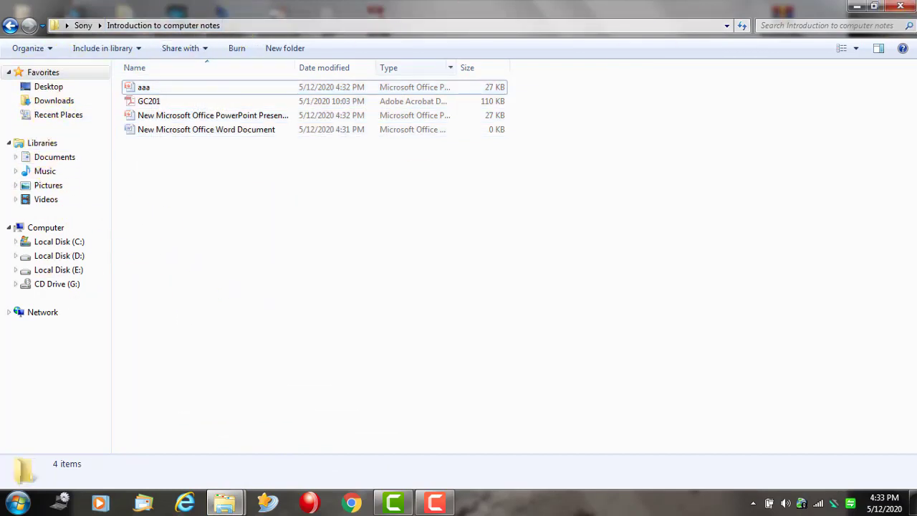
- Set Folder Options to not show hidden files, leaving the folder empty
{"action": "left_click", "coordinate": [46, 49]}
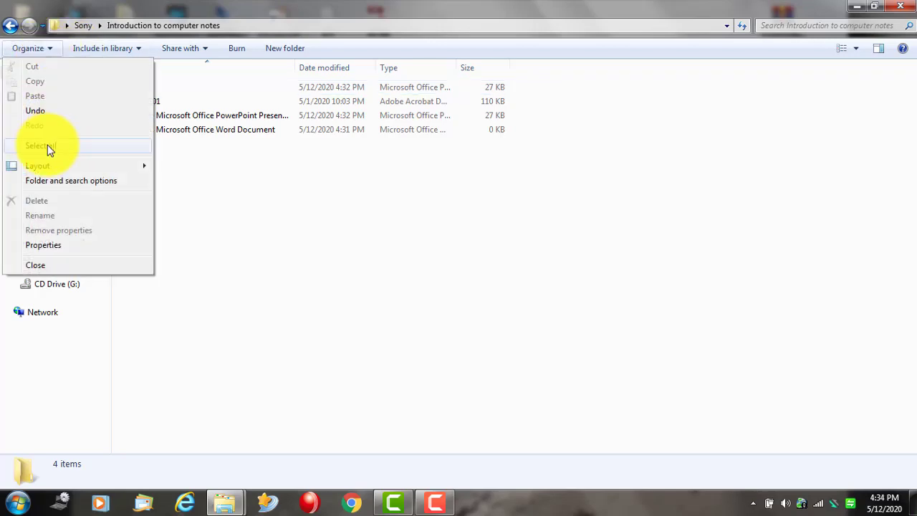
{"action": "left_click", "coordinate": [74, 182]}
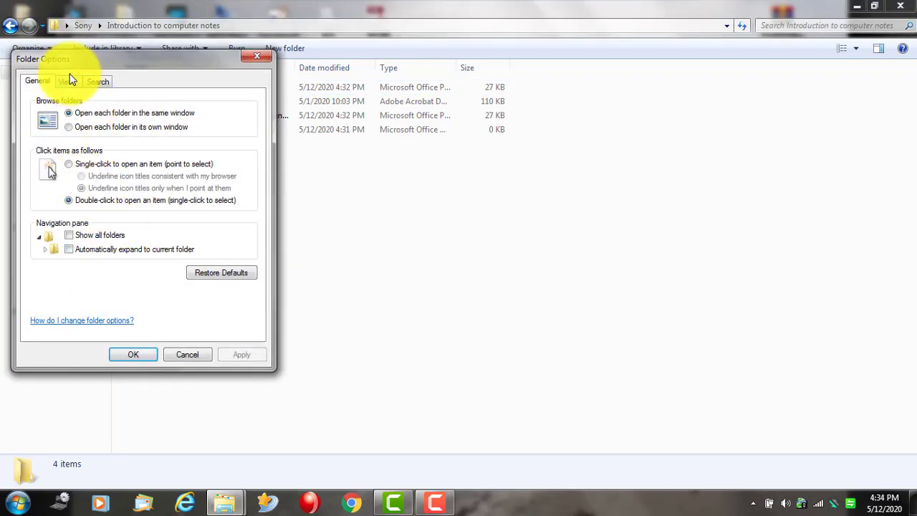
{"action": "left_click", "coordinate": [69, 82]}
{"action": "left_click", "coordinate": [94, 258]}
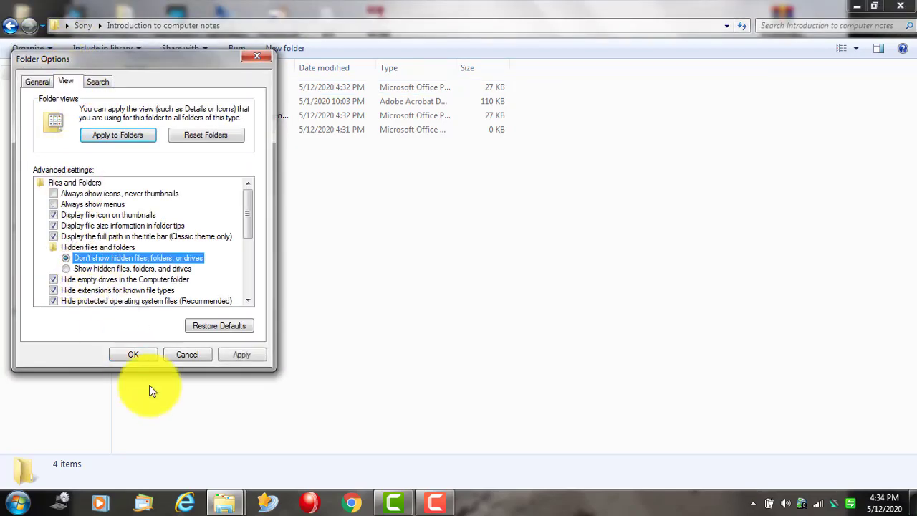
{"action": "left_click", "coordinate": [134, 353]}
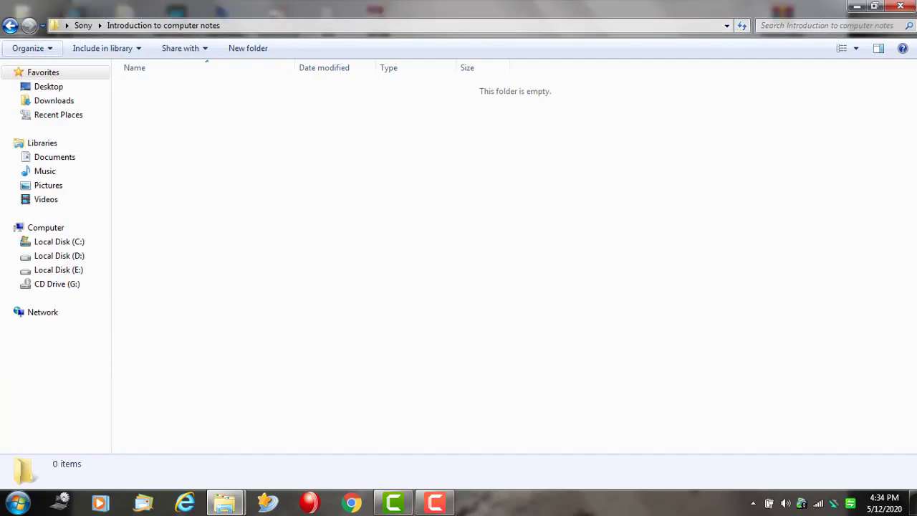
- Reopen Sony > Introduction to computer notes and set Folder Options to show hidden files, folders and drives
{"action": "left_click", "coordinate": [900, 7]}
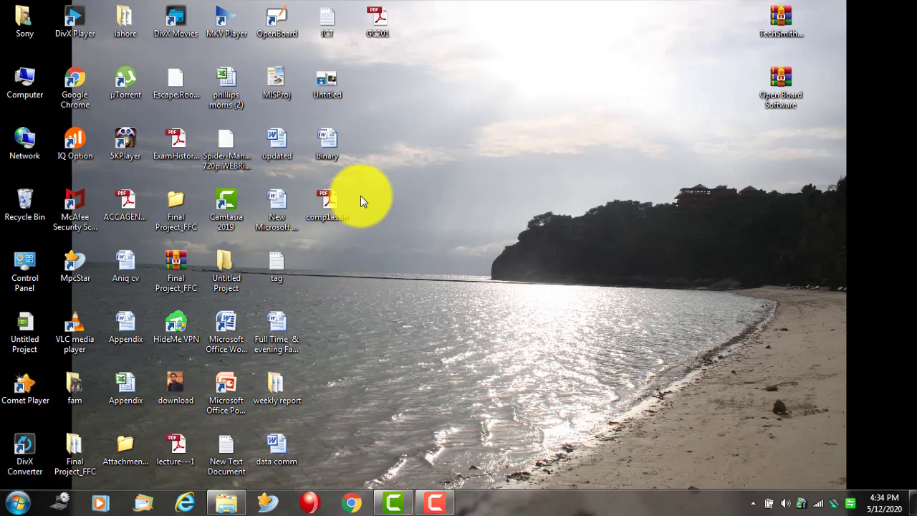
{"action": "double_click", "coordinate": [27, 21]}
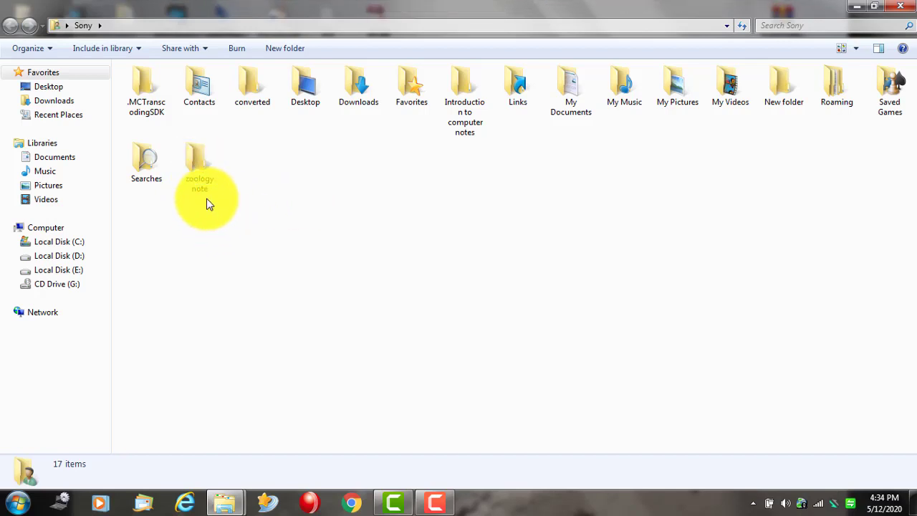
{"action": "double_click", "coordinate": [463, 86]}
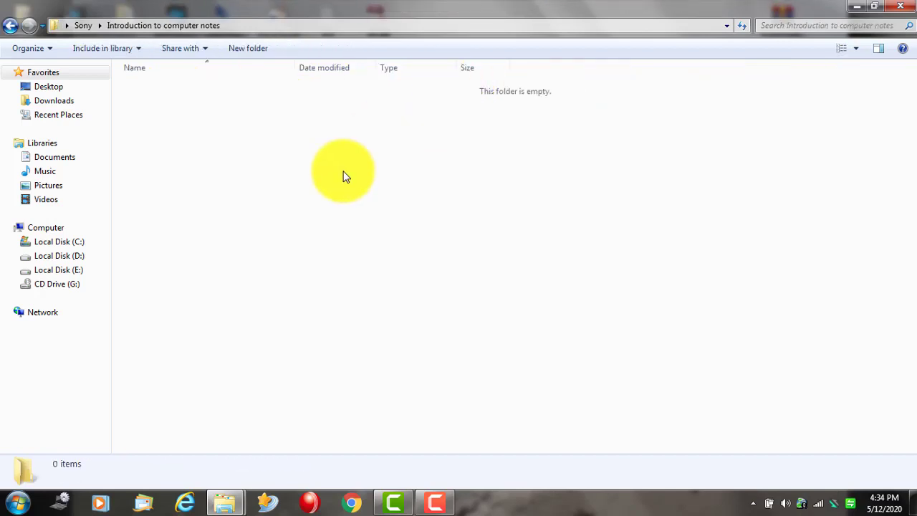
{"action": "left_click", "coordinate": [29, 48]}
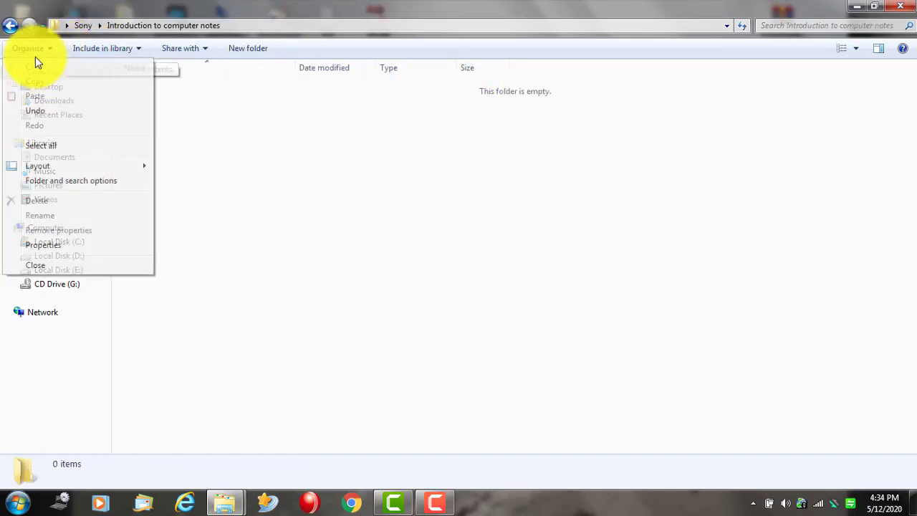
{"action": "left_click", "coordinate": [53, 182]}
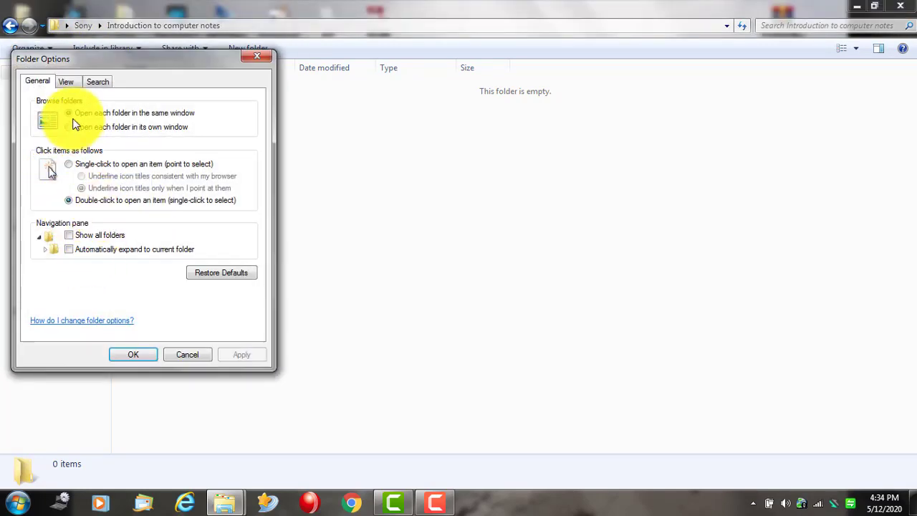
{"action": "left_click", "coordinate": [66, 82]}
{"action": "left_click", "coordinate": [97, 269]}
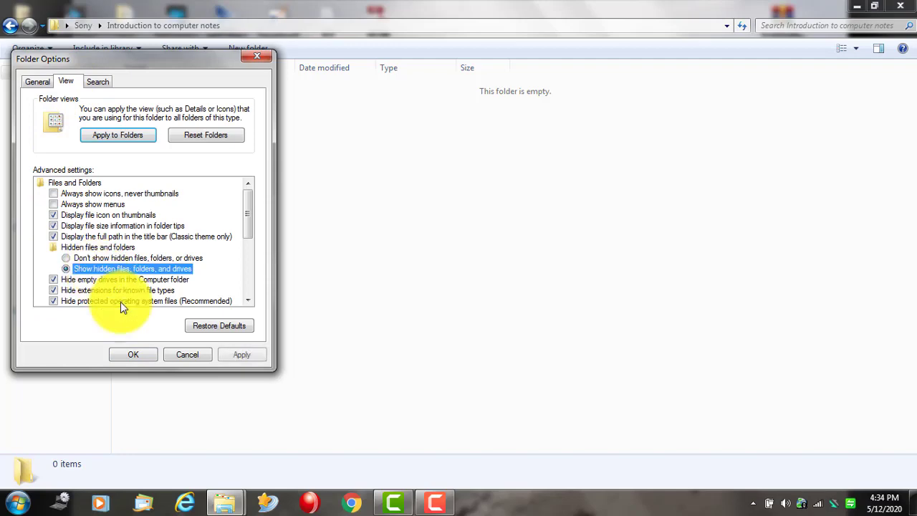
{"action": "left_click", "coordinate": [136, 355]}
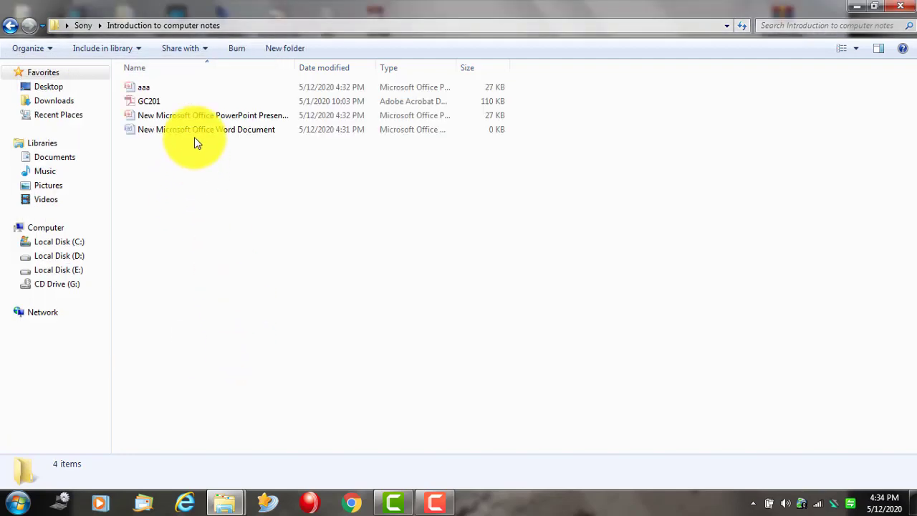
- Select the four files and clear their Hidden attribute in Properties
{"action": "left_click_drag", "start_coordinate": [221, 177], "coordinate": [144, 87]}
{"action": "right_click", "coordinate": [142, 87]}
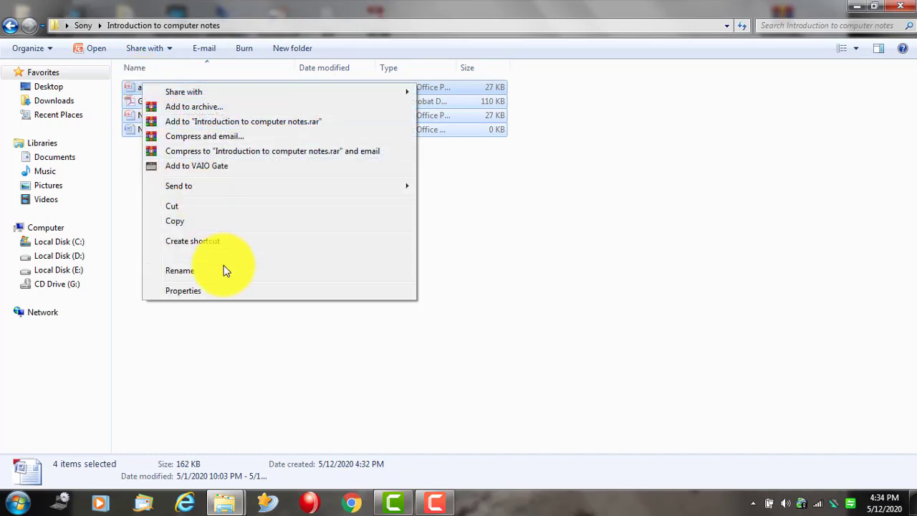
{"action": "left_click", "coordinate": [218, 290]}
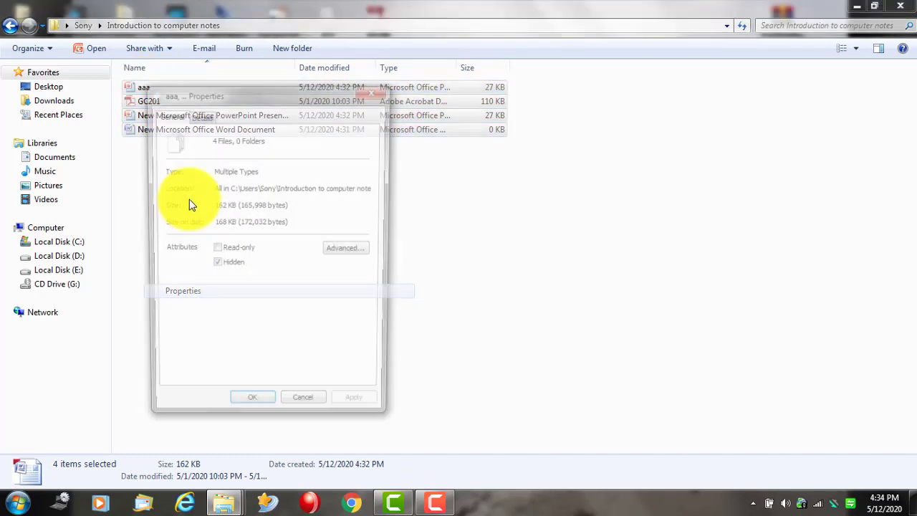
{"action": "left_click", "coordinate": [230, 266]}
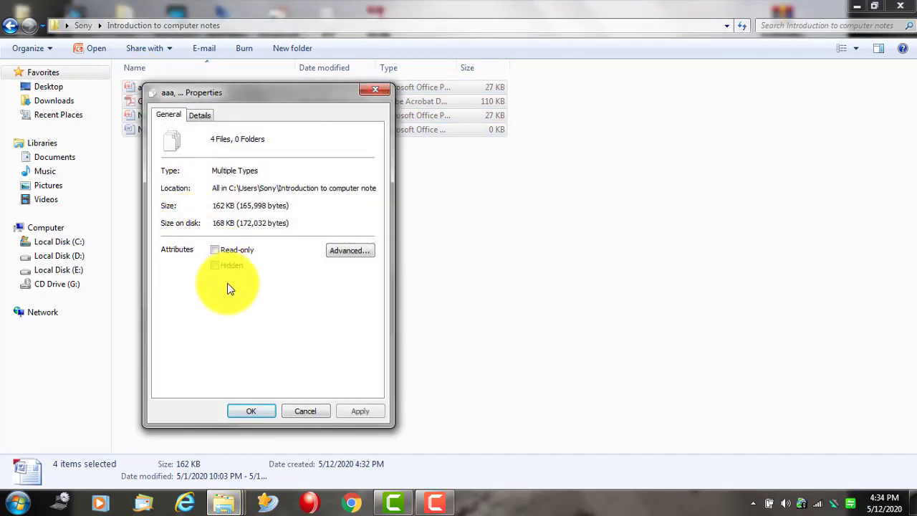
{"action": "left_click", "coordinate": [251, 411]}
{"action": "left_click", "coordinate": [273, 272]}
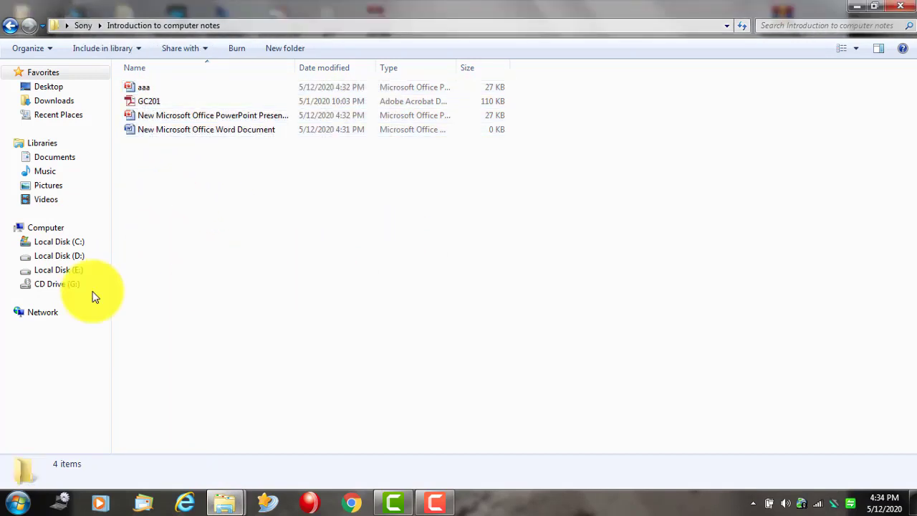
{"action": "left_click", "coordinate": [140, 137]}
{"action": "right_click", "coordinate": [143, 132]}
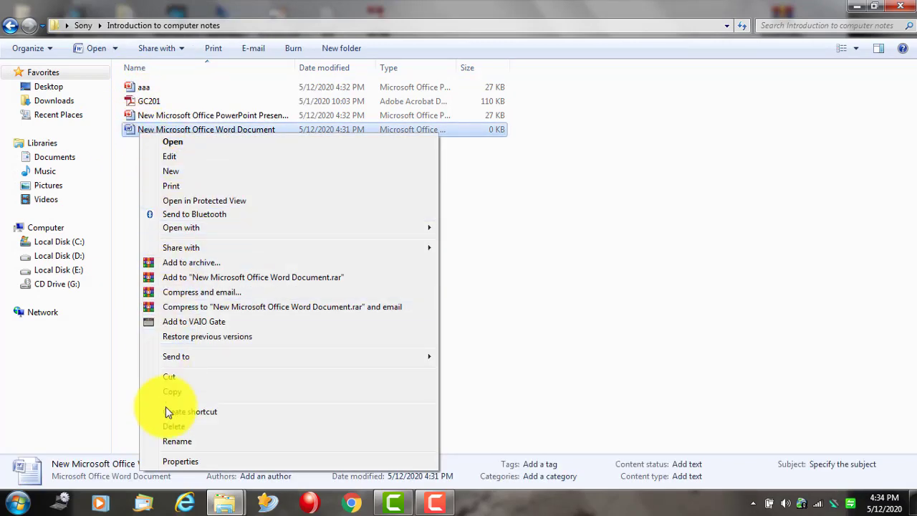
{"action": "left_click", "coordinate": [180, 460]}
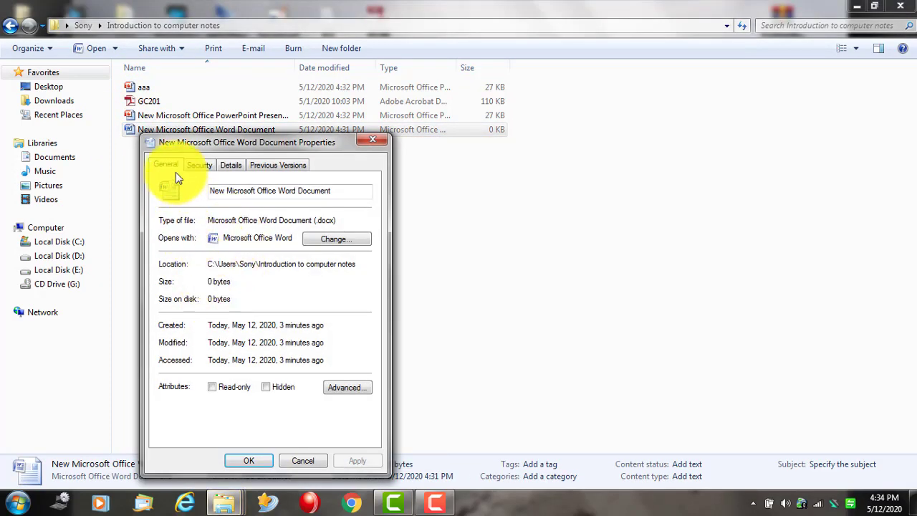
{"action": "left_click", "coordinate": [236, 164]}
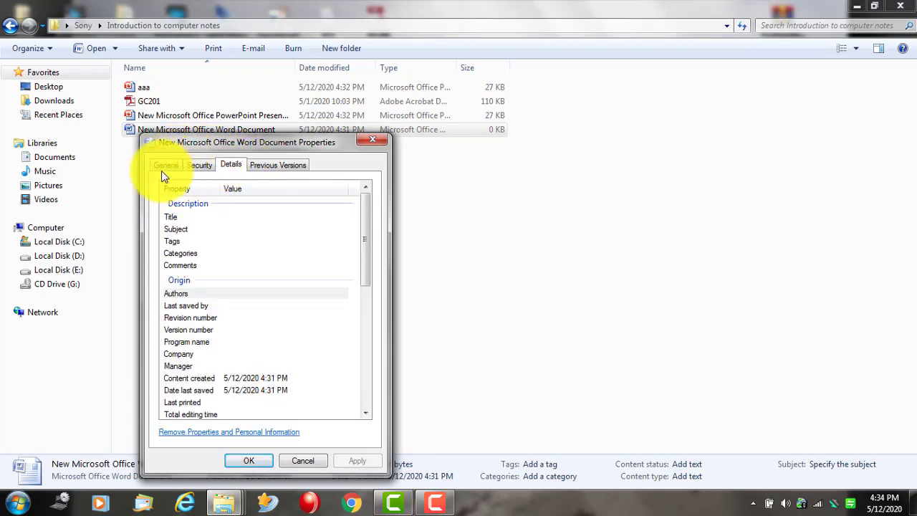
{"action": "left_click", "coordinate": [164, 167]}
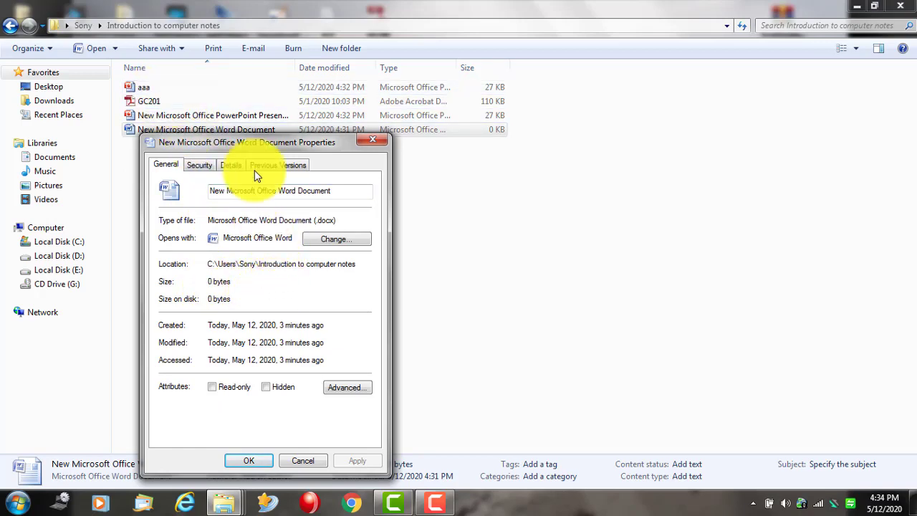
{"action": "left_click", "coordinate": [372, 140]}
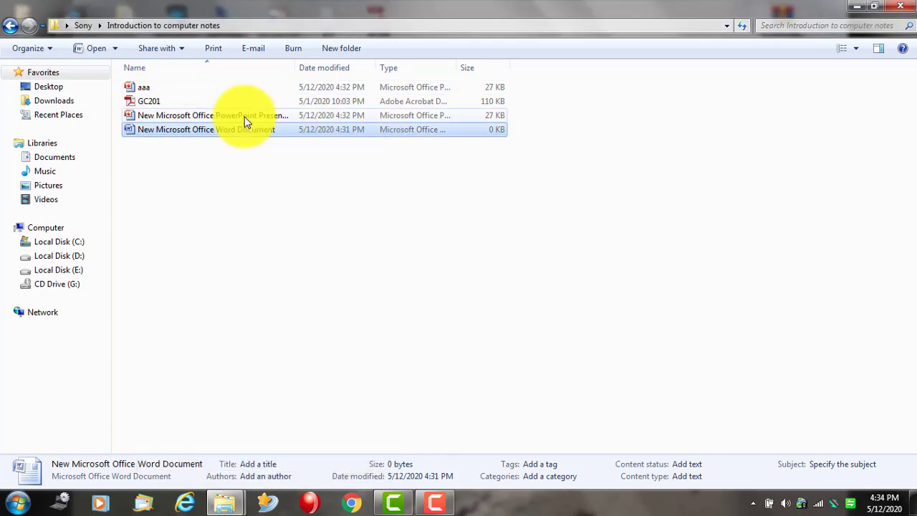
{"action": "right_click", "coordinate": [147, 104]}
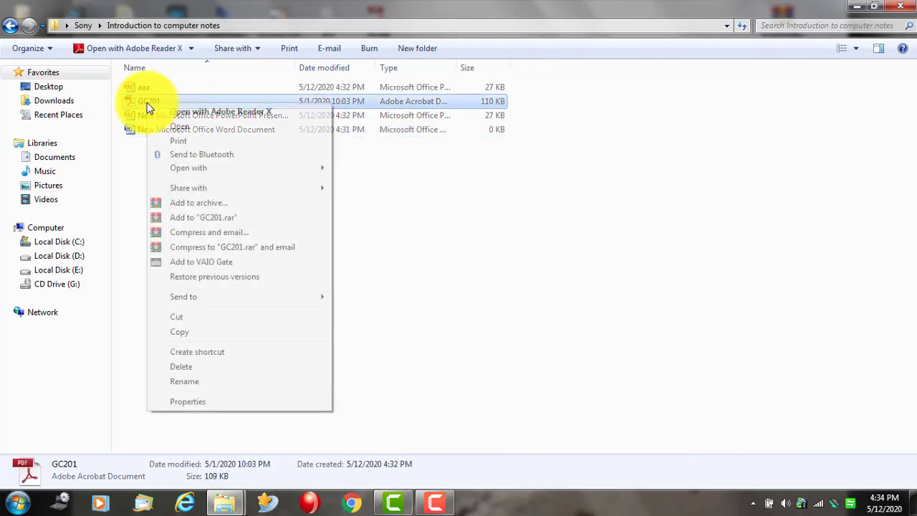
{"action": "left_click", "coordinate": [210, 404]}
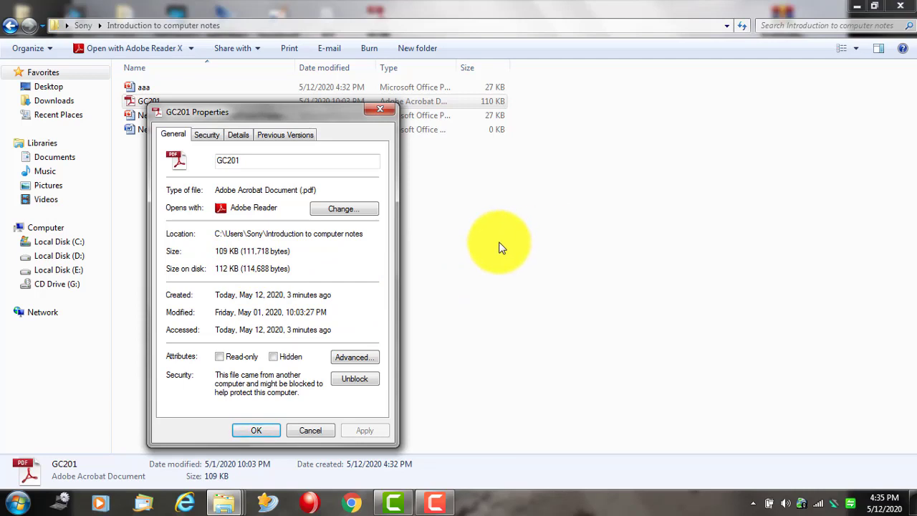
{"action": "left_click", "coordinate": [315, 430]}
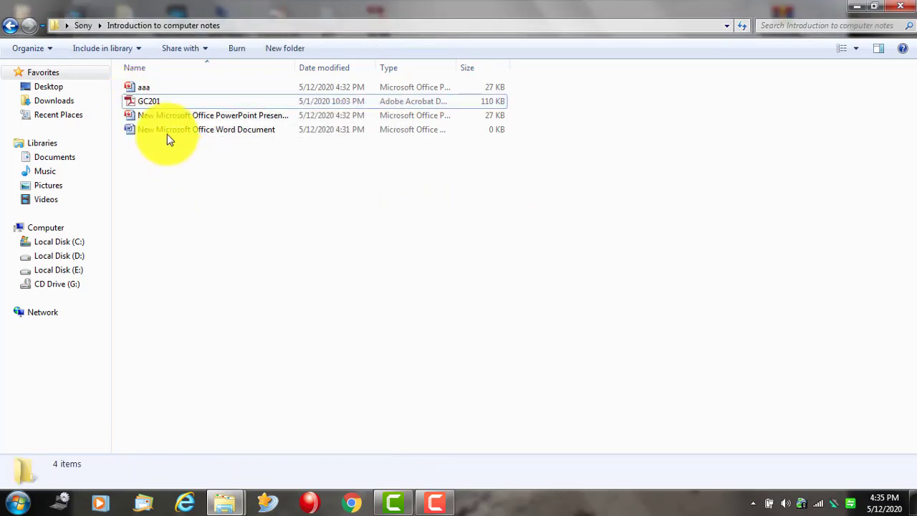
- Rename the Word document to 'input devices'
{"action": "right_click", "coordinate": [154, 102]}
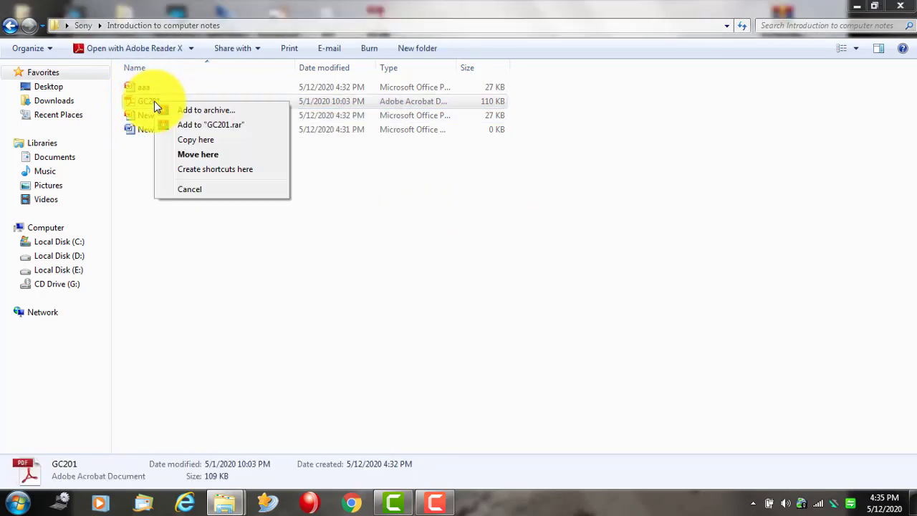
{"action": "left_click", "coordinate": [227, 191]}
{"action": "right_click", "coordinate": [156, 132]}
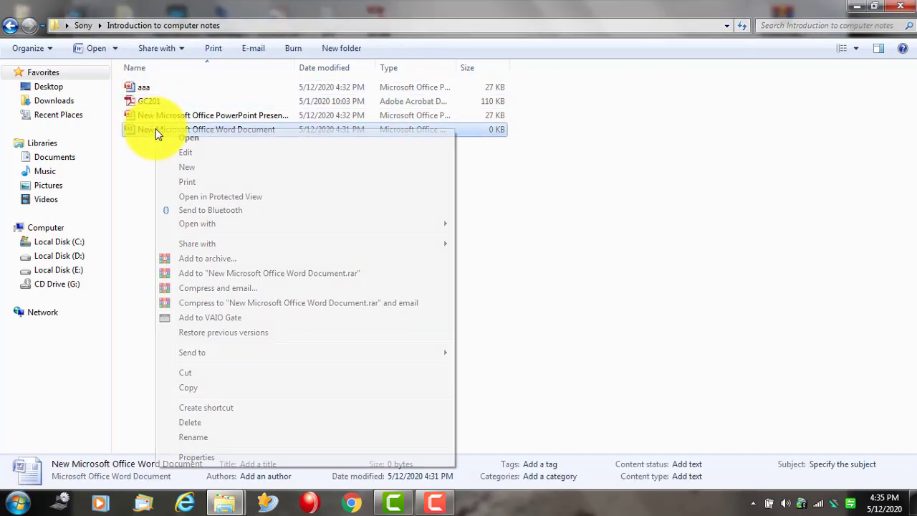
{"action": "left_click", "coordinate": [248, 437]}
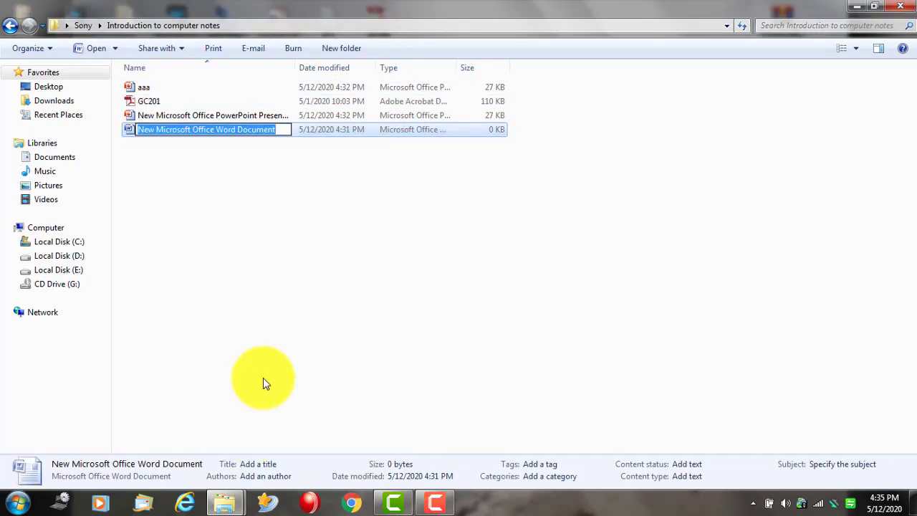
{"action": "type", "text": "input device"}
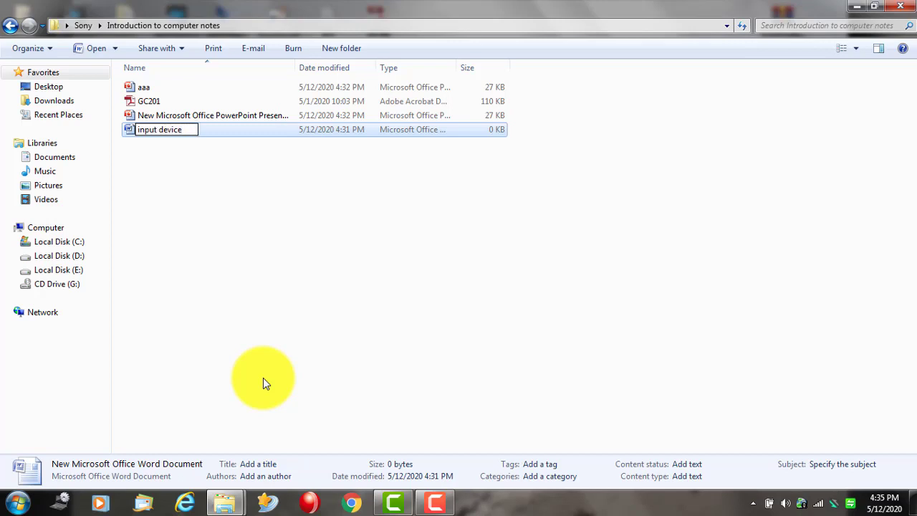
{"action": "type", "text": "s"}
{"action": "key", "text": "Return"}
- Rename the PowerPoint presentation to 'lecture 1'
{"action": "left_click", "coordinate": [221, 144]}
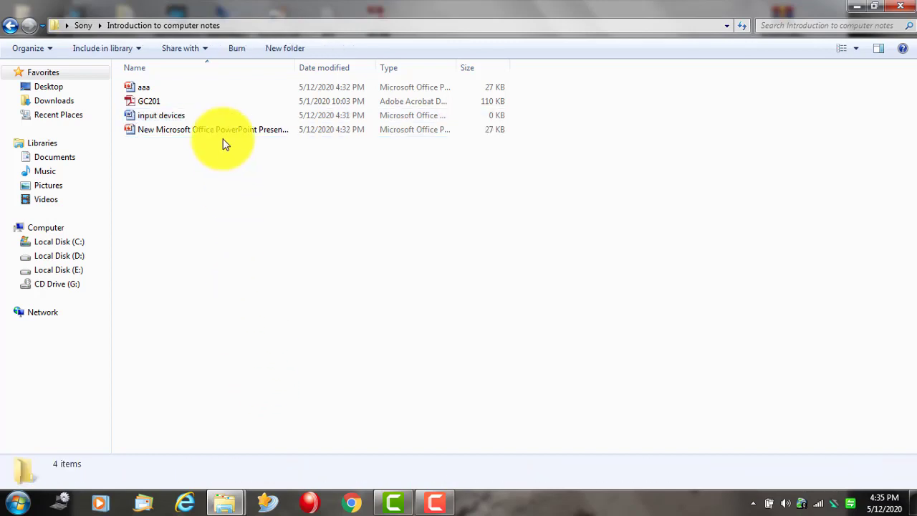
{"action": "right_click", "coordinate": [211, 140]}
{"action": "right_click", "coordinate": [209, 129]}
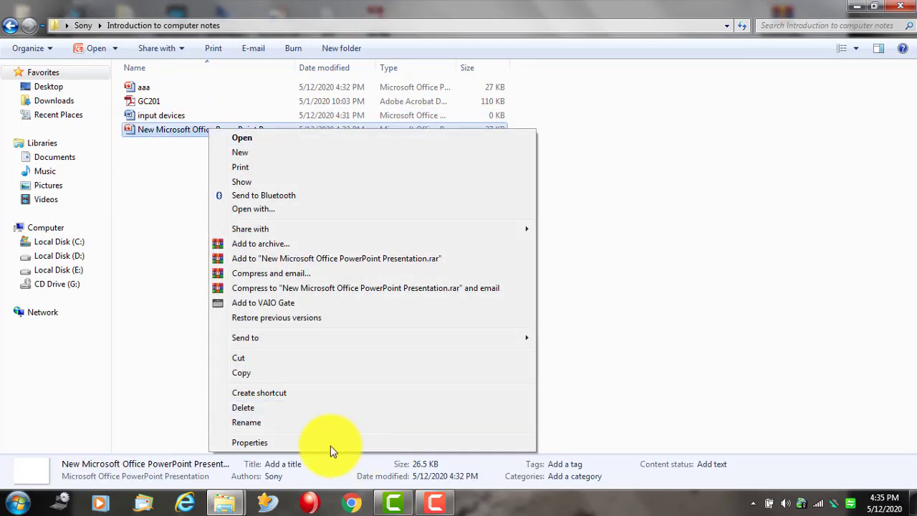
{"action": "left_click", "coordinate": [264, 422]}
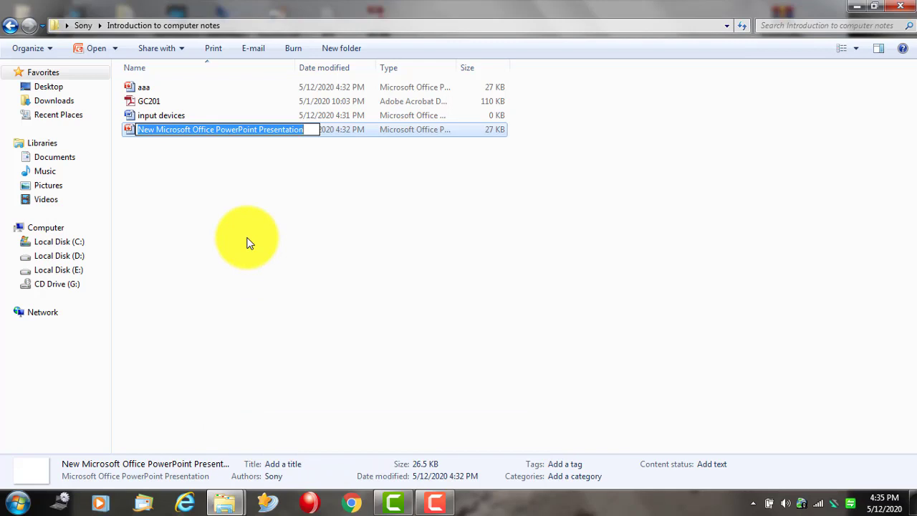
{"action": "type", "text": "lecture 1"}
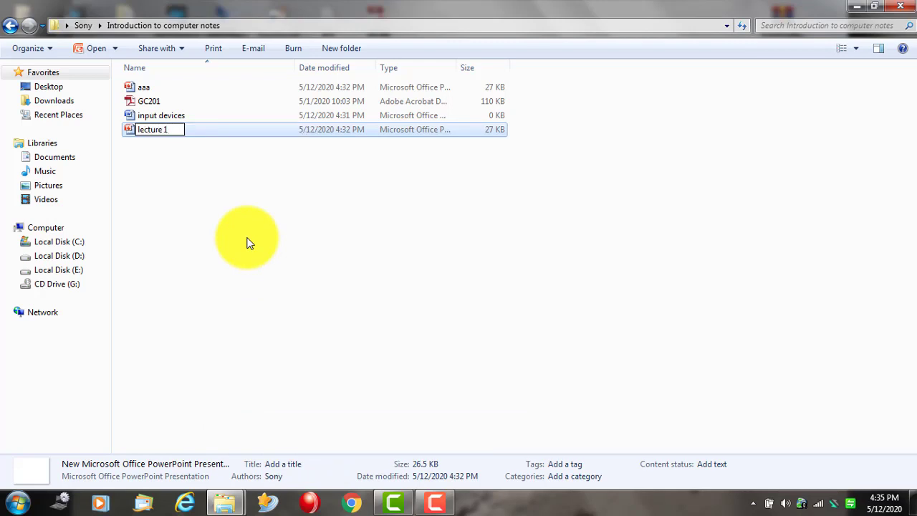
{"action": "key", "text": "Return"}
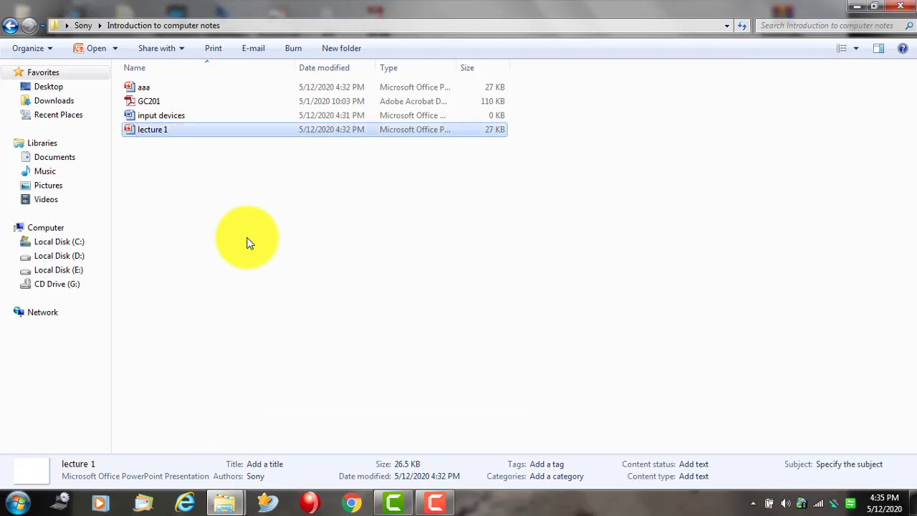
{"action": "left_click", "coordinate": [163, 127]}
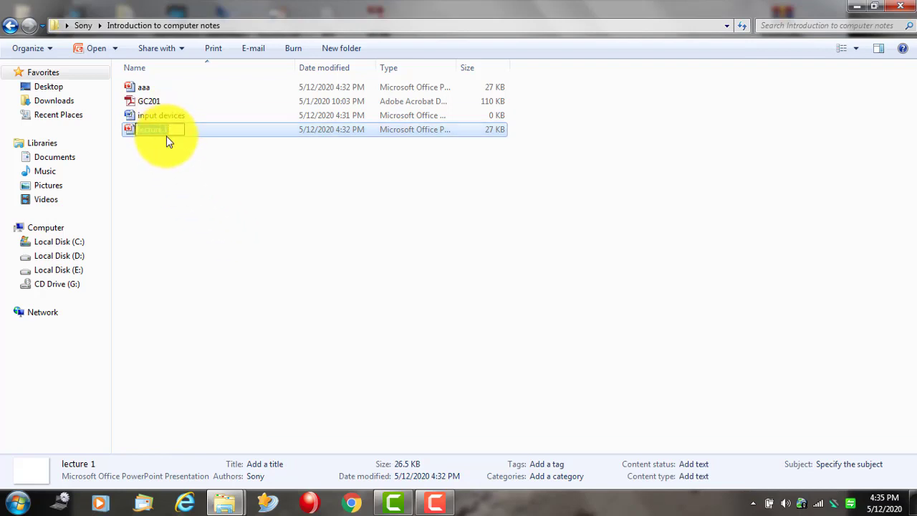
{"action": "left_click", "coordinate": [204, 222]}
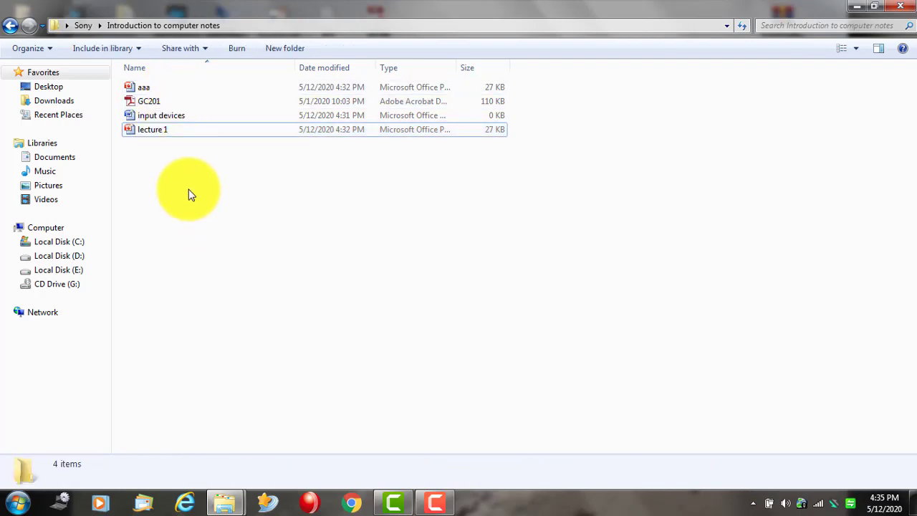
- Back in Sony, delete the Introduction to computer notes folder to the Recycle Bin
{"action": "left_click_drag", "start_coordinate": [190, 195], "coordinate": [143, 98]}
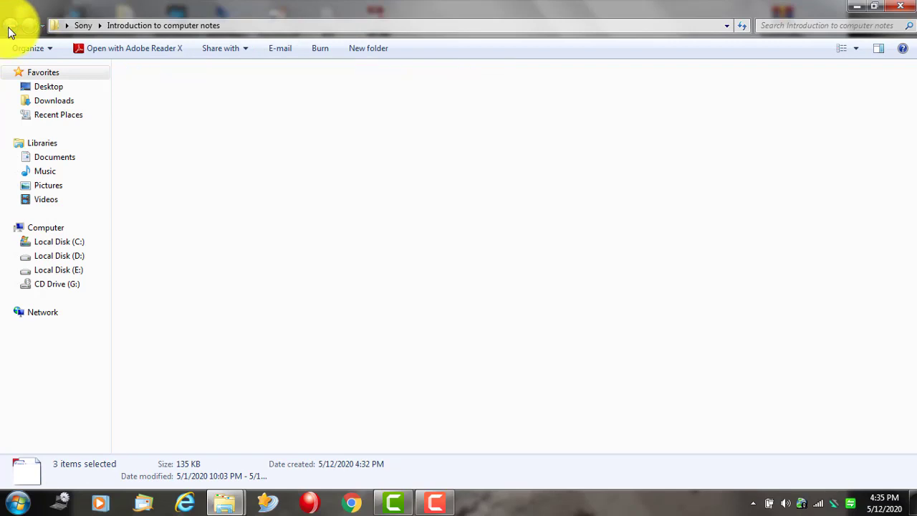
{"action": "left_click", "coordinate": [10, 31]}
{"action": "right_click", "coordinate": [509, 88]}
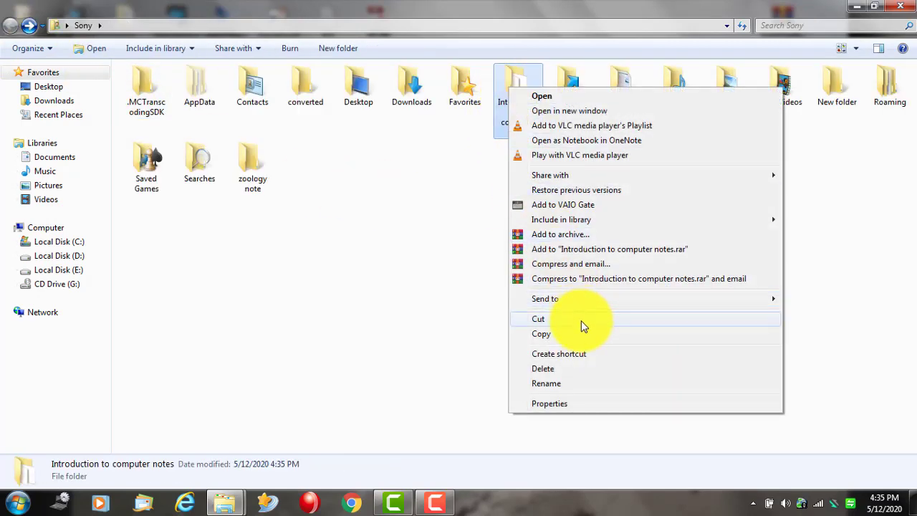
{"action": "left_click", "coordinate": [596, 370]}
{"action": "left_click", "coordinate": [529, 306]}
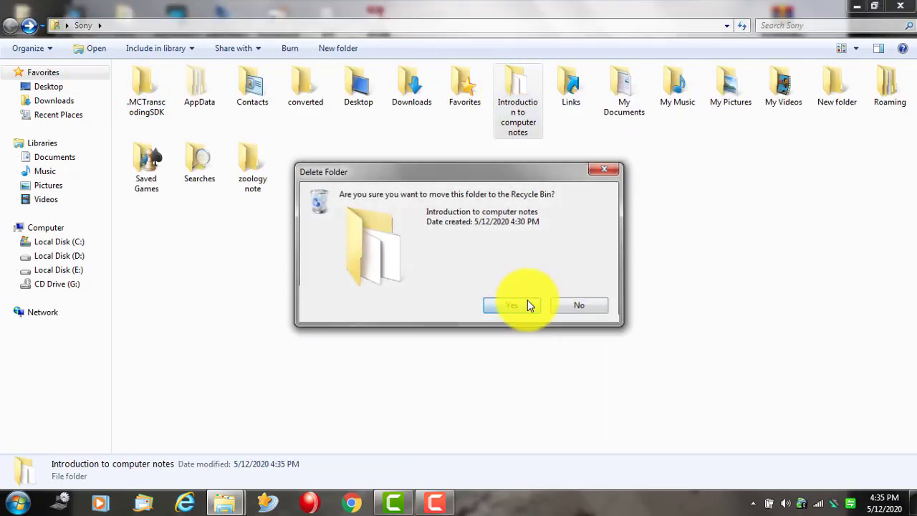
- Minimize Explorer and open the Recycle Bin from the desktop
{"action": "left_click", "coordinate": [857, 6]}
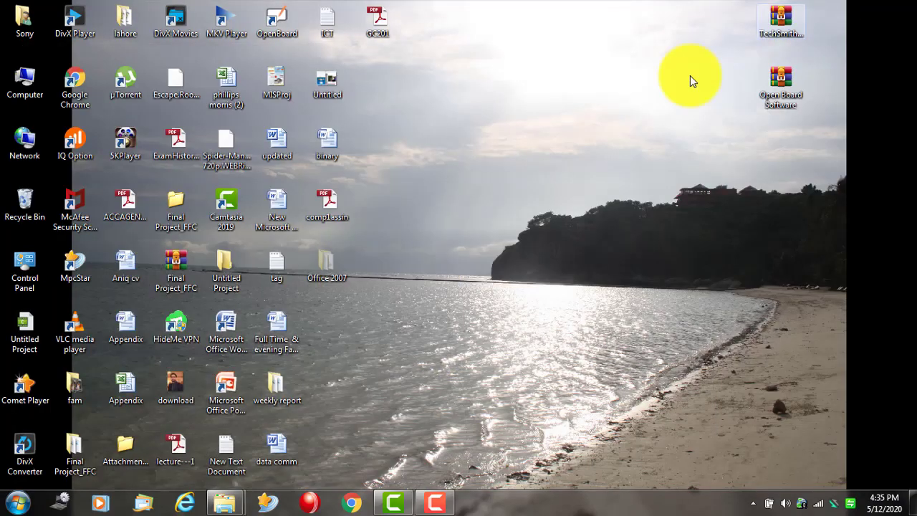
{"action": "double_click", "coordinate": [26, 207]}
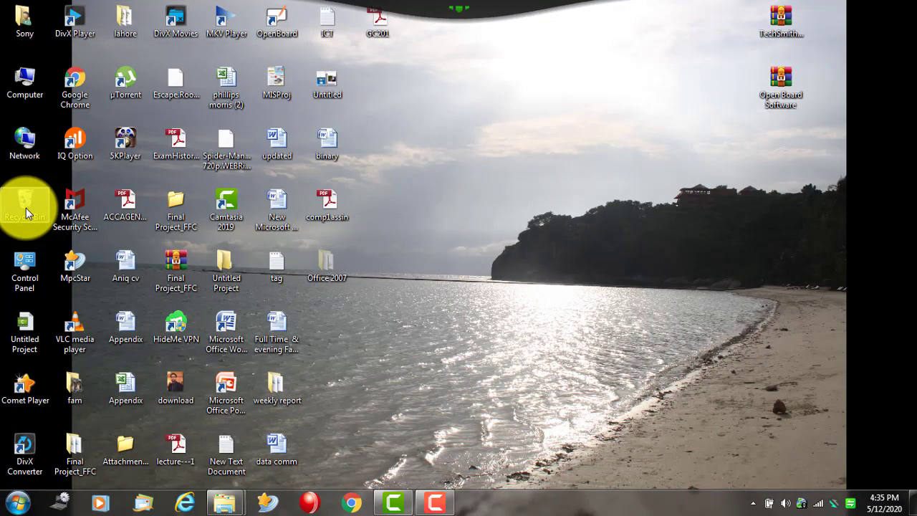
{"action": "left_click", "coordinate": [424, 147]}
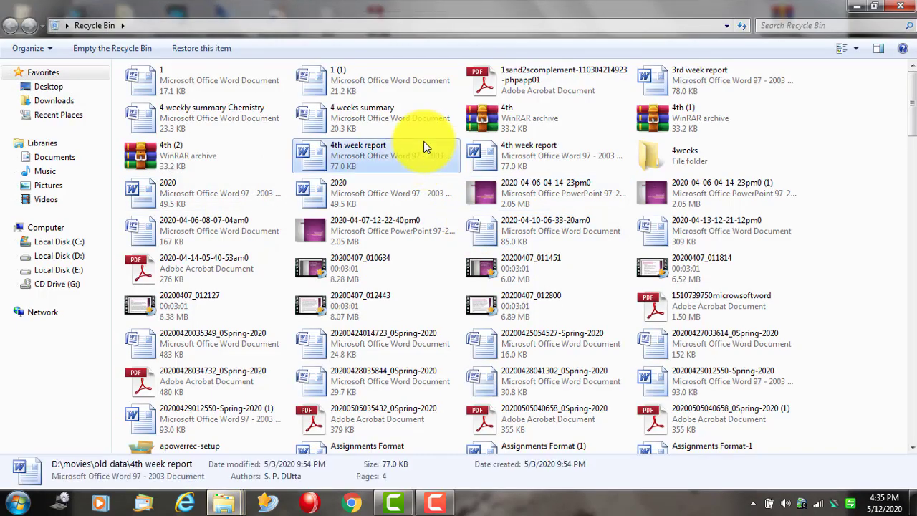
- Restore the Introduction to computer notes folder from the Recycle Bin, then close the bin
{"action": "key", "text": "i"}
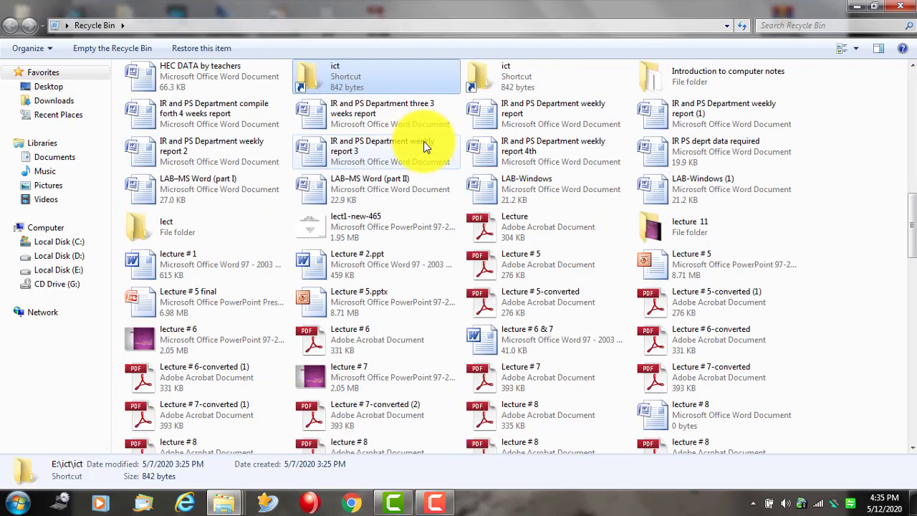
{"action": "left_click", "coordinate": [655, 81]}
{"action": "right_click", "coordinate": [686, 77]}
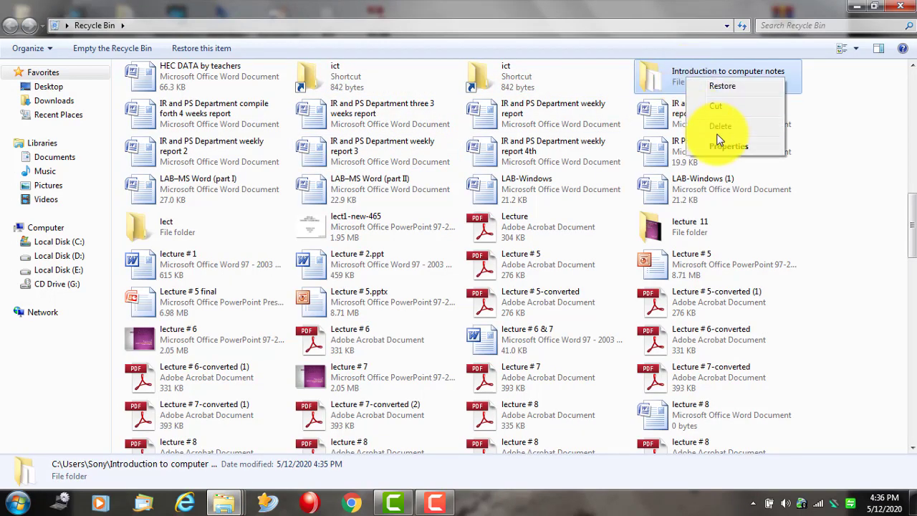
{"action": "left_click", "coordinate": [731, 86]}
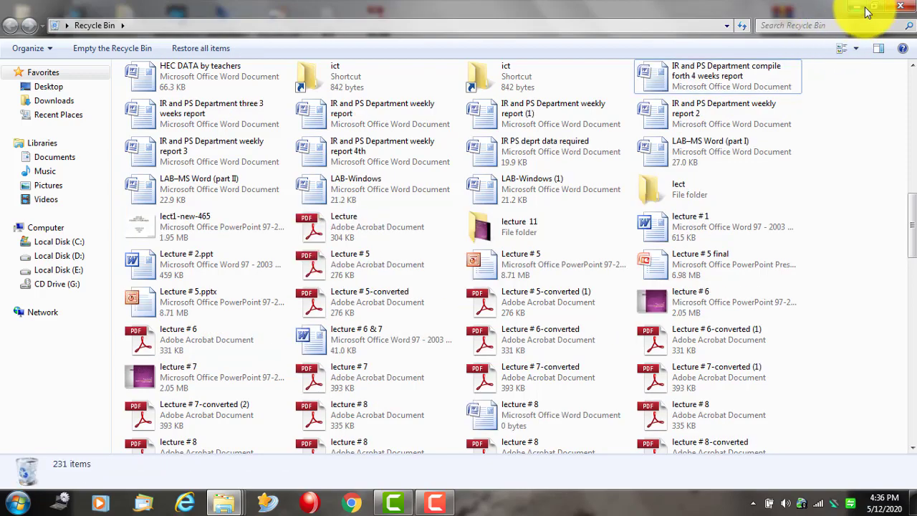
{"action": "left_click", "coordinate": [902, 8]}
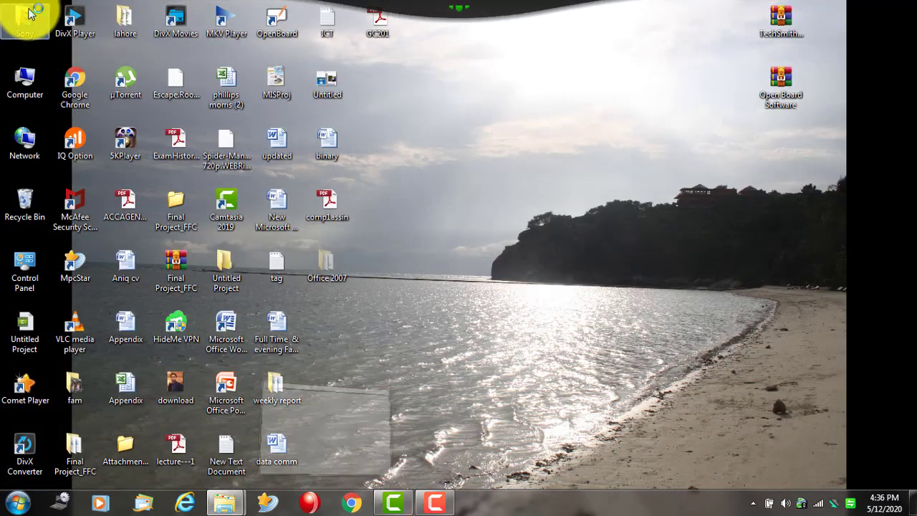
- Open the Sony folder maximized and check the restored Introduction to computer notes folder
{"action": "double_click", "coordinate": [29, 13]}
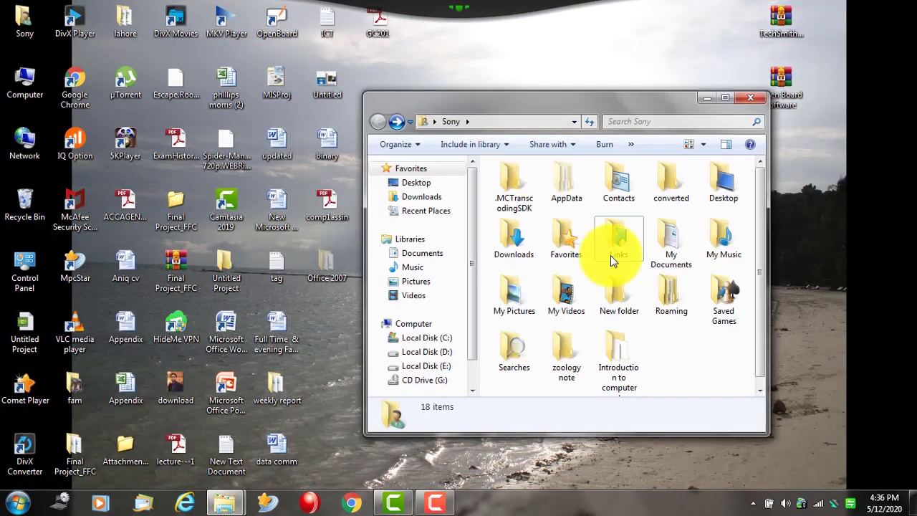
{"action": "double_click", "coordinate": [604, 100]}
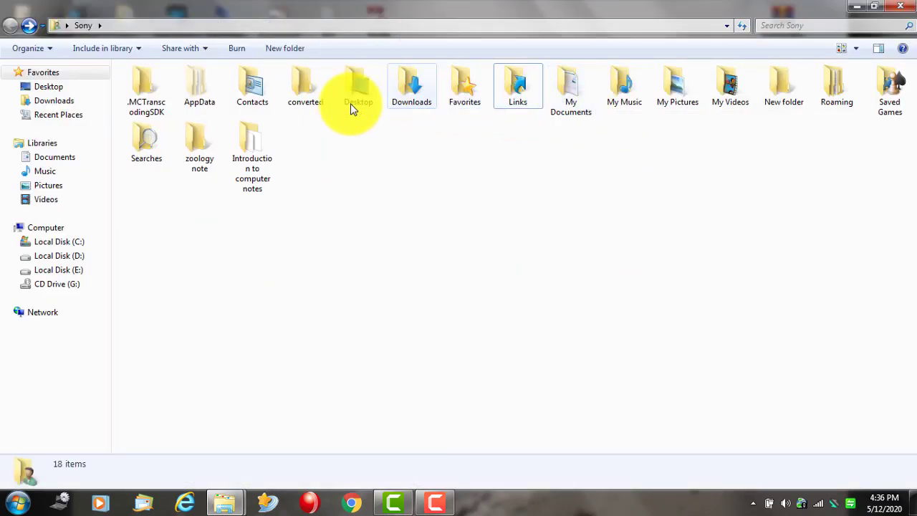
{"action": "double_click", "coordinate": [253, 142]}
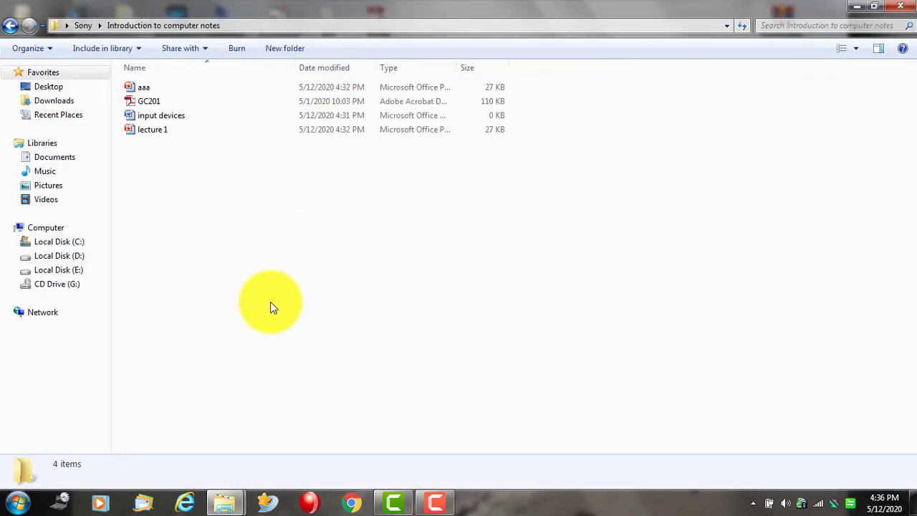
{"action": "left_click", "coordinate": [10, 25]}
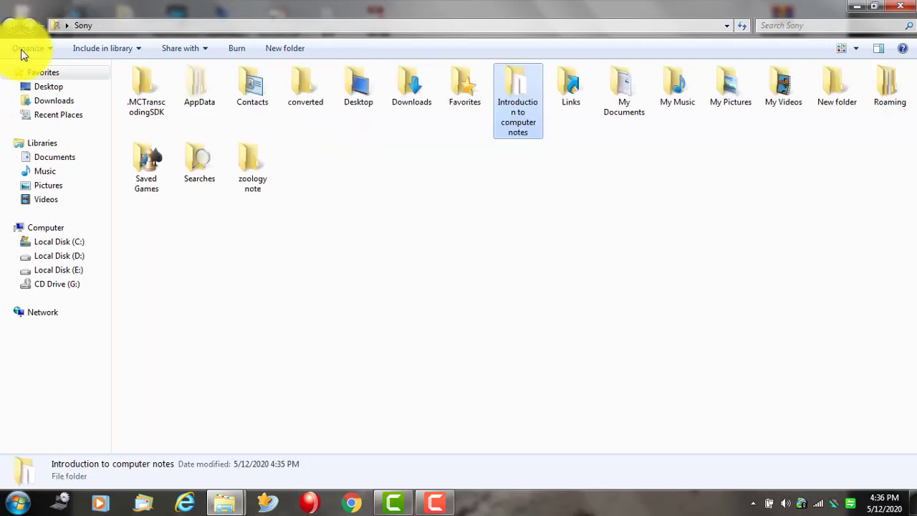
- Permanently delete the zoology note folder with Shift+Delete and close the Sony window
{"action": "left_click", "coordinate": [271, 229]}
{"action": "left_click", "coordinate": [260, 166]}
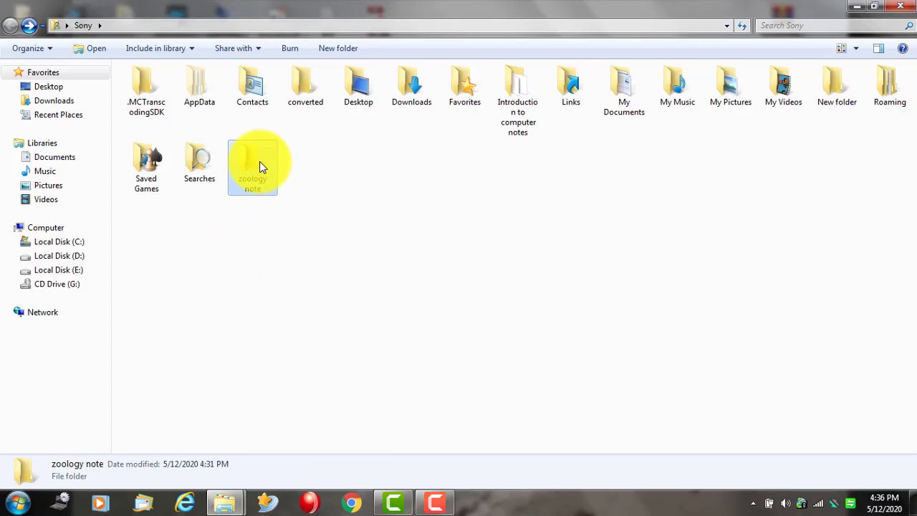
{"action": "key", "text": "shift+Delete"}
{"action": "key", "text": "Return"}
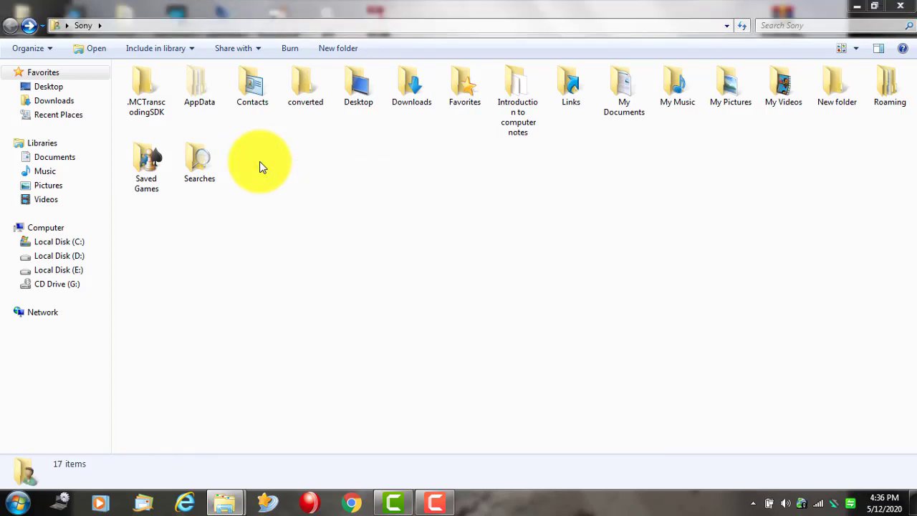
{"action": "left_click", "coordinate": [910, 7]}
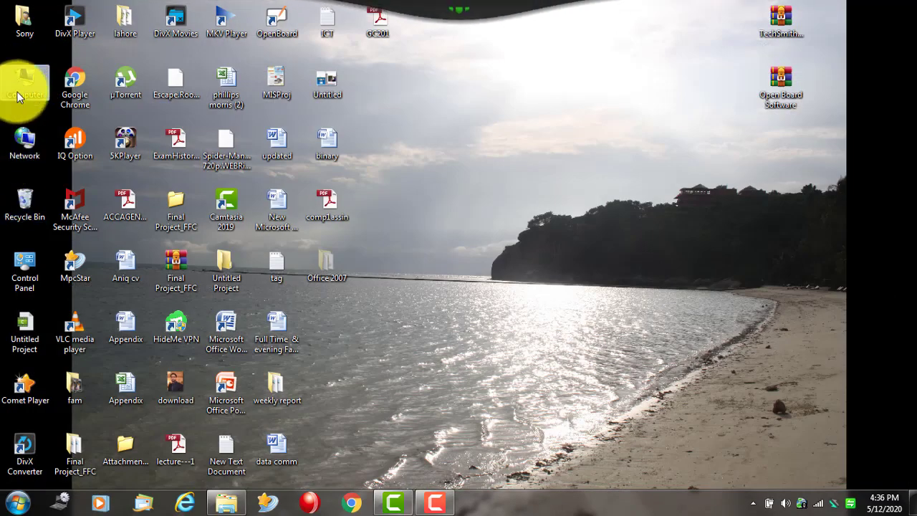
{"action": "left_click", "coordinate": [24, 214]}
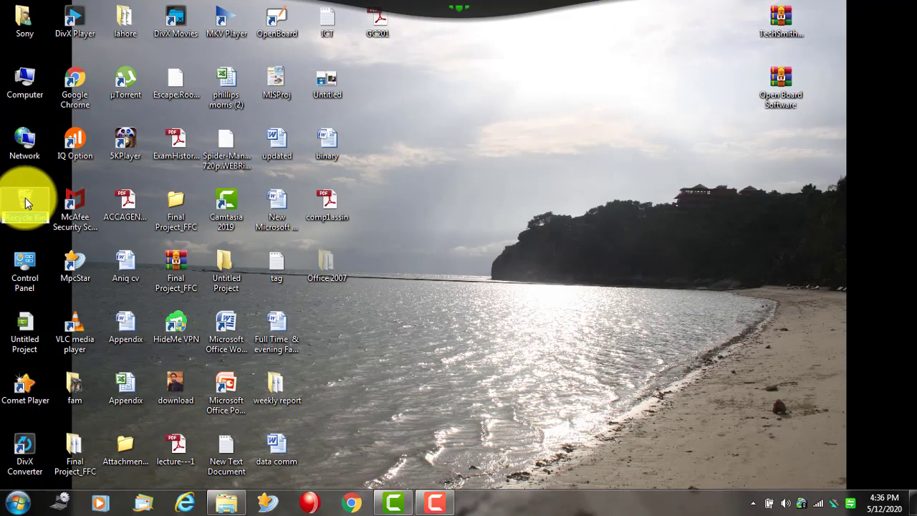
{"action": "double_click", "coordinate": [25, 202]}
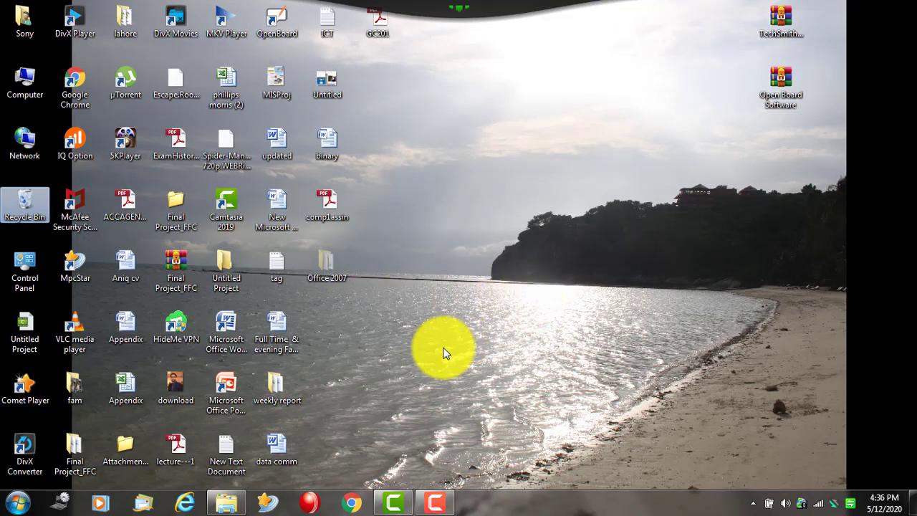
{"action": "double_click", "coordinate": [19, 202]}
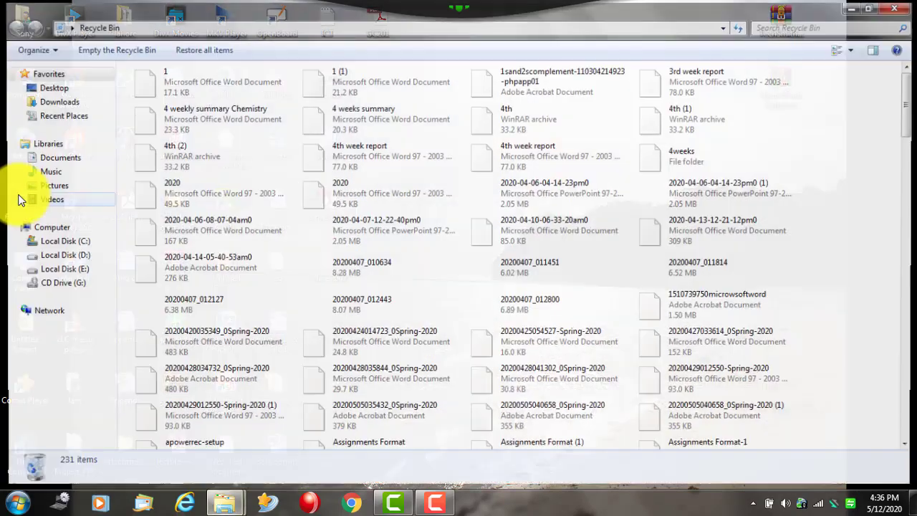
{"action": "left_click", "coordinate": [550, 207]}
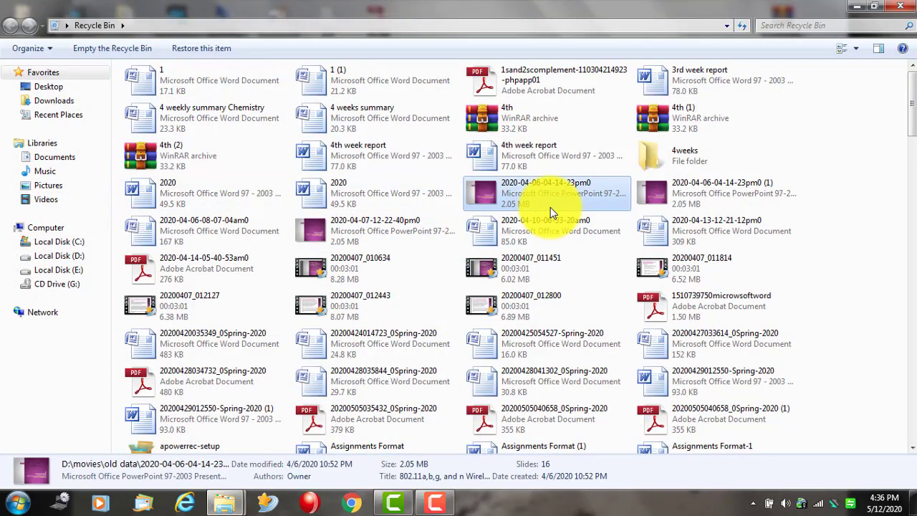
{"action": "left_click", "coordinate": [549, 276]}
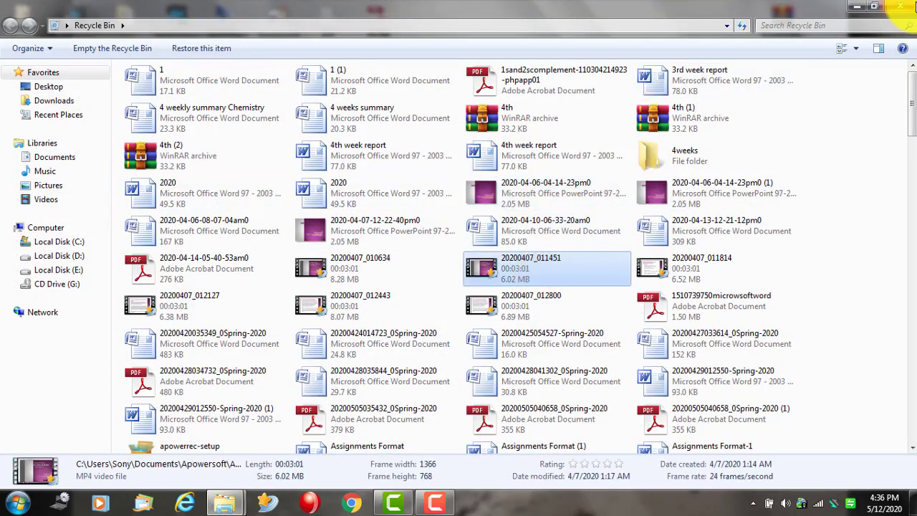
{"action": "left_click", "coordinate": [910, 11]}
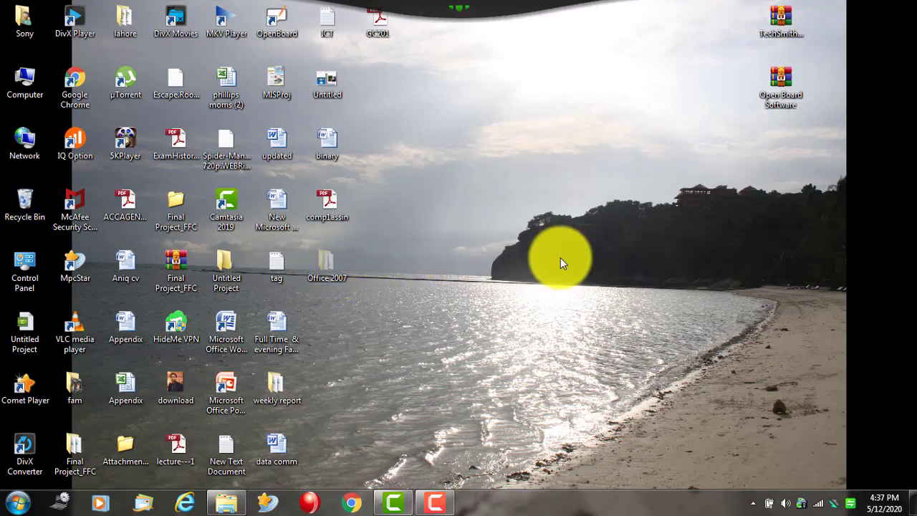
- Open the Recycle Bin, scroll through its deleted items, and close it
{"action": "double_click", "coordinate": [28, 212]}
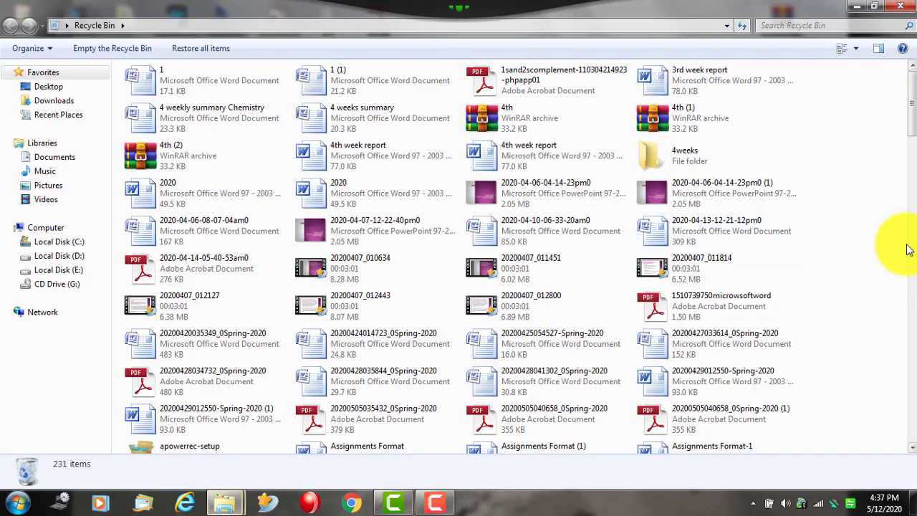
{"action": "scroll", "coordinate": [558, 306], "scroll_direction": "down", "scroll_amount": 15}
{"action": "scroll", "coordinate": [553, 349], "scroll_direction": "down", "scroll_amount": 3}
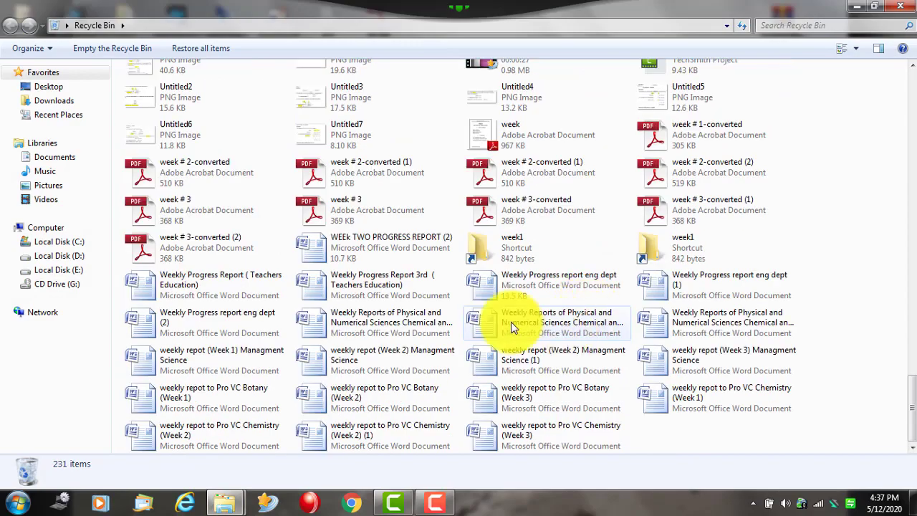
{"action": "scroll", "coordinate": [490, 221], "scroll_direction": "up", "scroll_amount": 10}
{"action": "scroll", "coordinate": [624, 208], "scroll_direction": "up", "scroll_amount": 8}
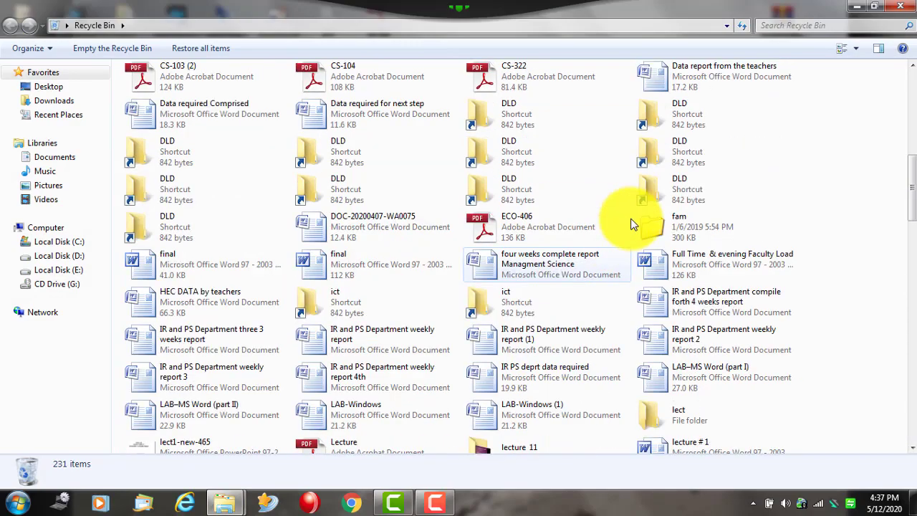
{"action": "scroll", "coordinate": [430, 200], "scroll_direction": "down", "scroll_amount": 7}
{"action": "scroll", "coordinate": [387, 358], "scroll_direction": "down", "scroll_amount": 5}
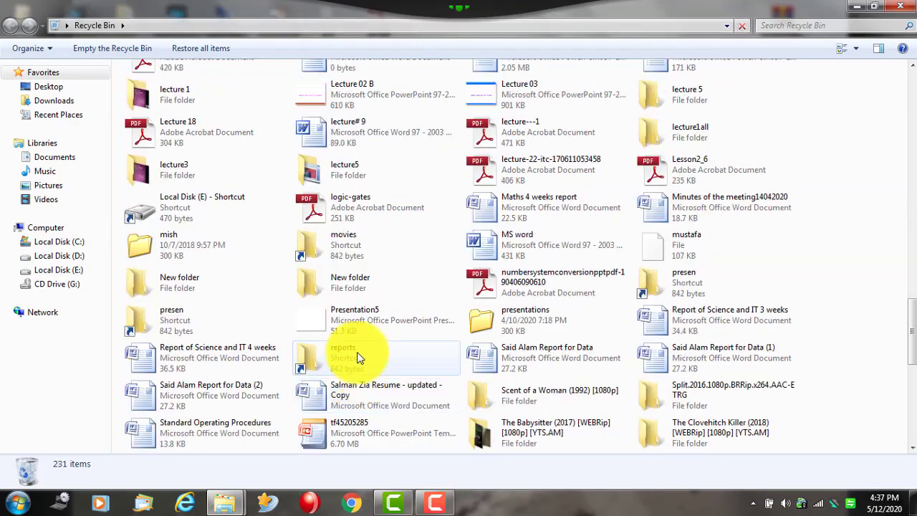
{"action": "scroll", "coordinate": [389, 378], "scroll_direction": "down", "scroll_amount": 5}
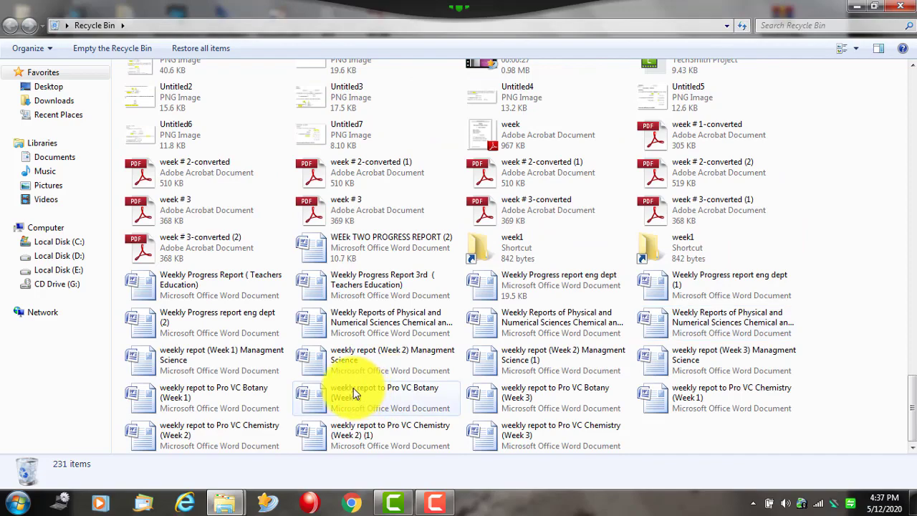
{"action": "left_click", "coordinate": [907, 8]}
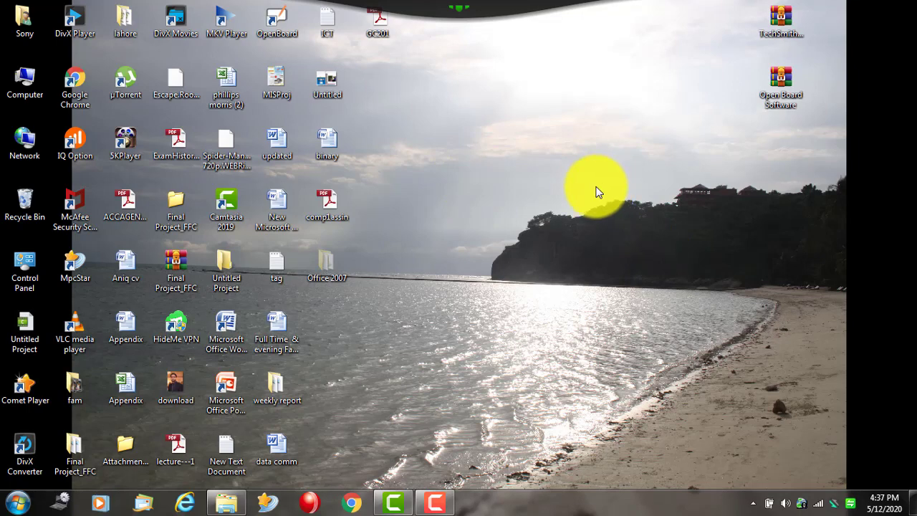
- In Sony > Introduction to computer notes, create a new folder named final term'
{"action": "double_click", "coordinate": [19, 28]}
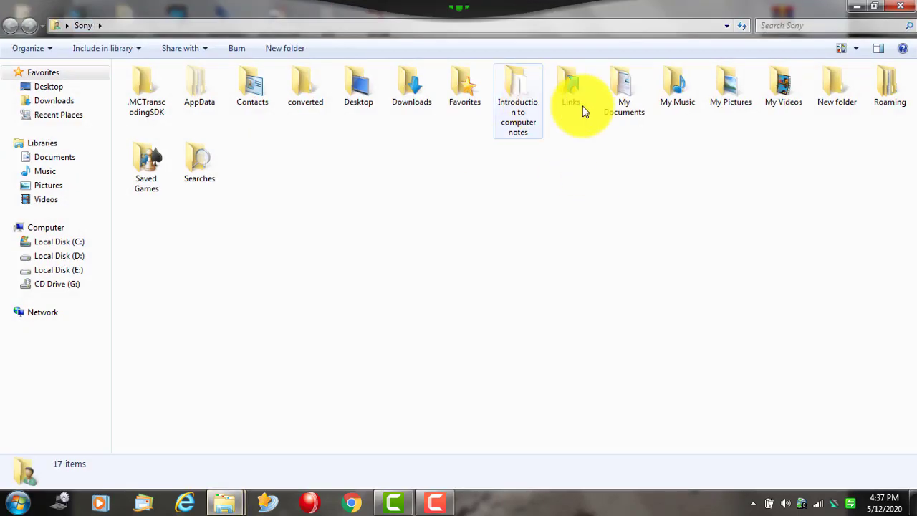
{"action": "double_click", "coordinate": [522, 87]}
{"action": "right_click", "coordinate": [308, 187]}
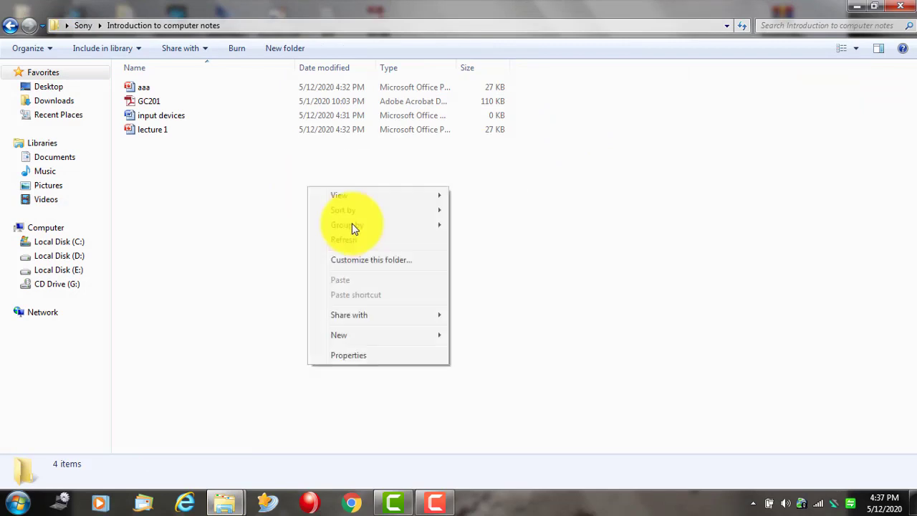
{"action": "mouse_move", "coordinate": [414, 342]}
{"action": "left_click", "coordinate": [512, 152]}
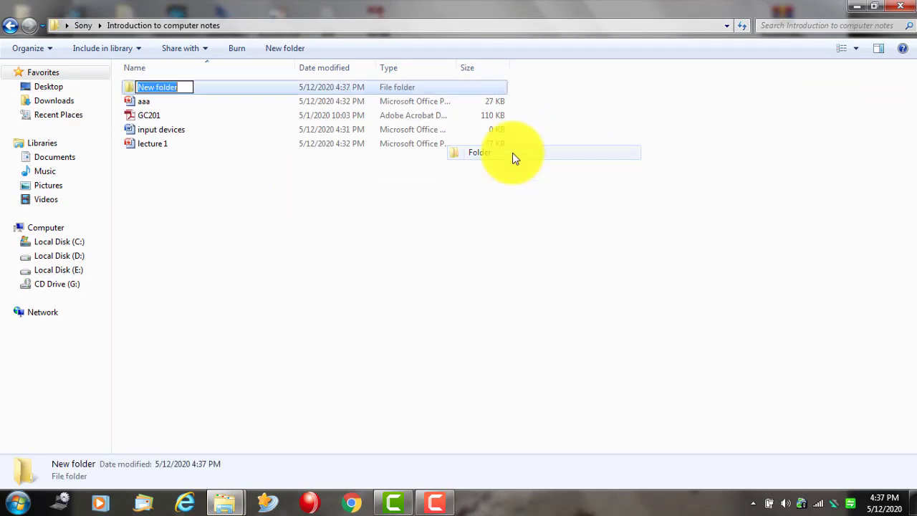
{"action": "type", "text": "fi"}
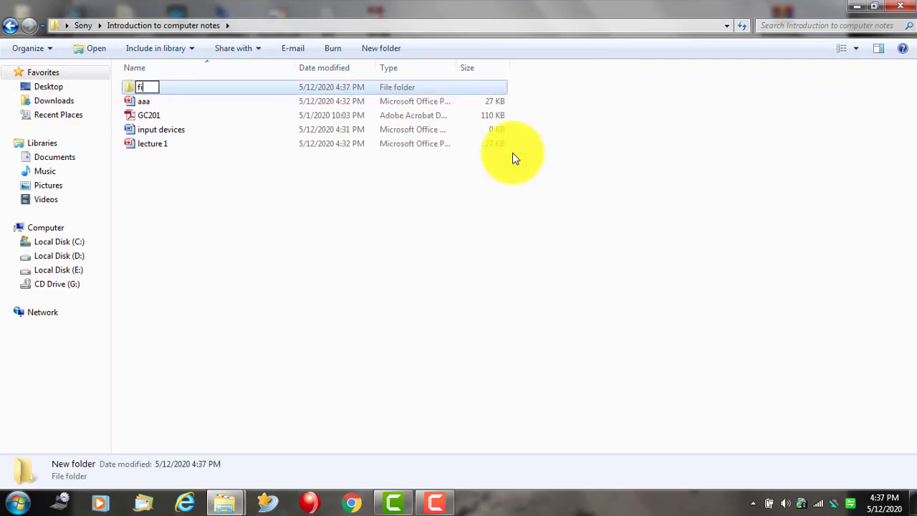
{"action": "type", "text": "nal term'"}
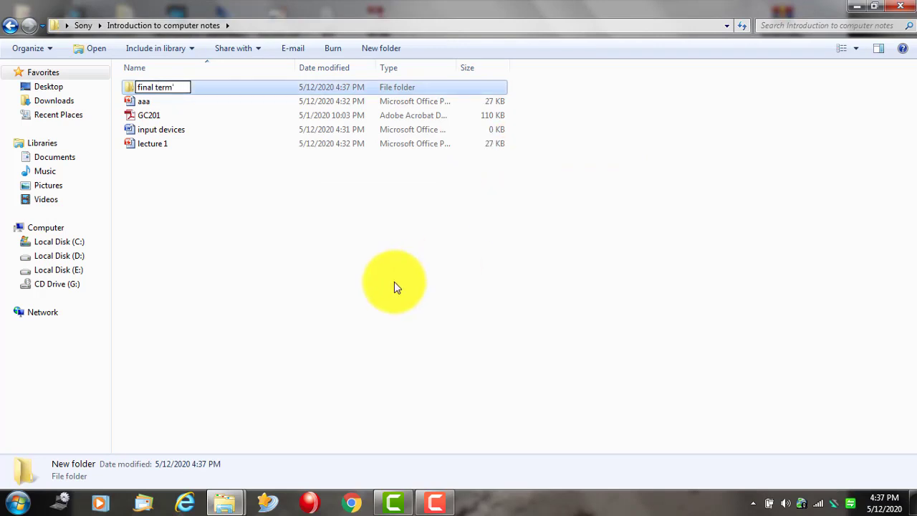
{"action": "left_click", "coordinate": [394, 281]}
- Create a mid term folder, move the four files into it, and close Explorer
{"action": "right_click", "coordinate": [133, 212]}
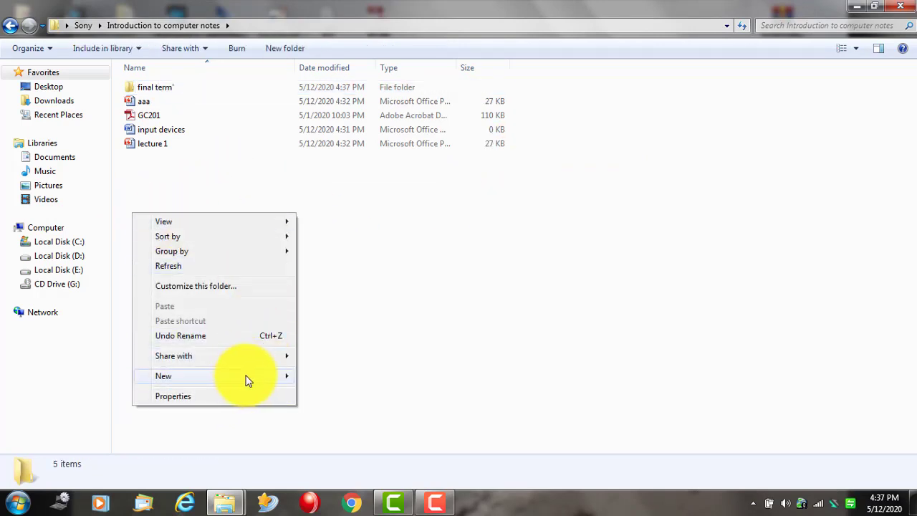
{"action": "mouse_move", "coordinate": [246, 376]}
{"action": "left_click", "coordinate": [340, 195]}
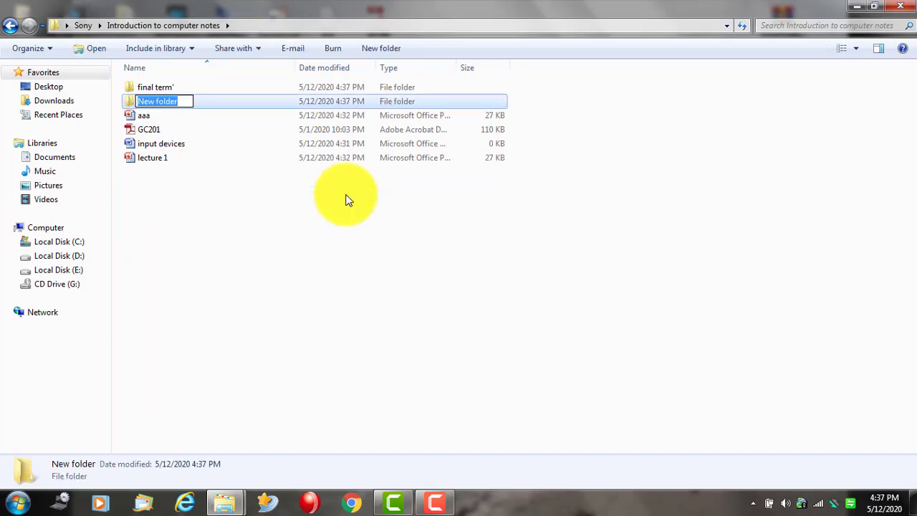
{"action": "type", "text": "mid ter"}
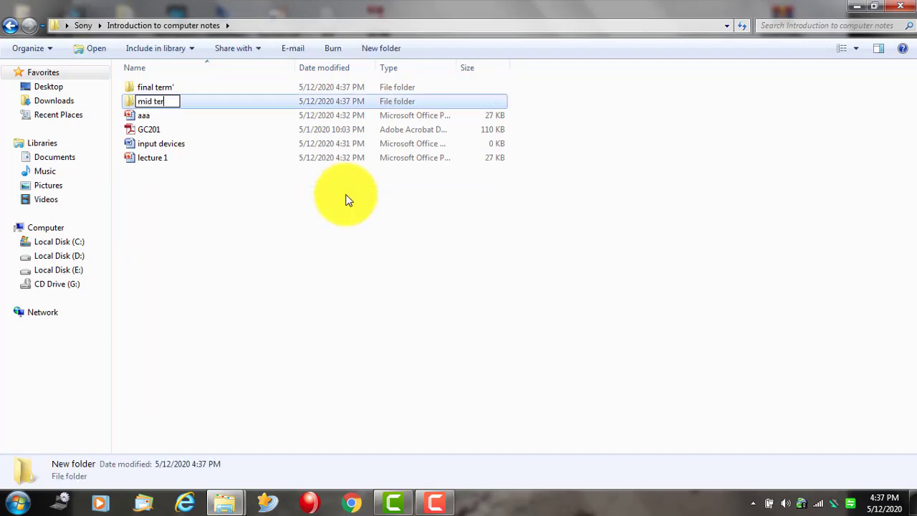
{"action": "type", "text": "m"}
{"action": "left_click", "coordinate": [205, 198]}
{"action": "left_click_drag", "start_coordinate": [203, 220], "coordinate": [141, 101]}
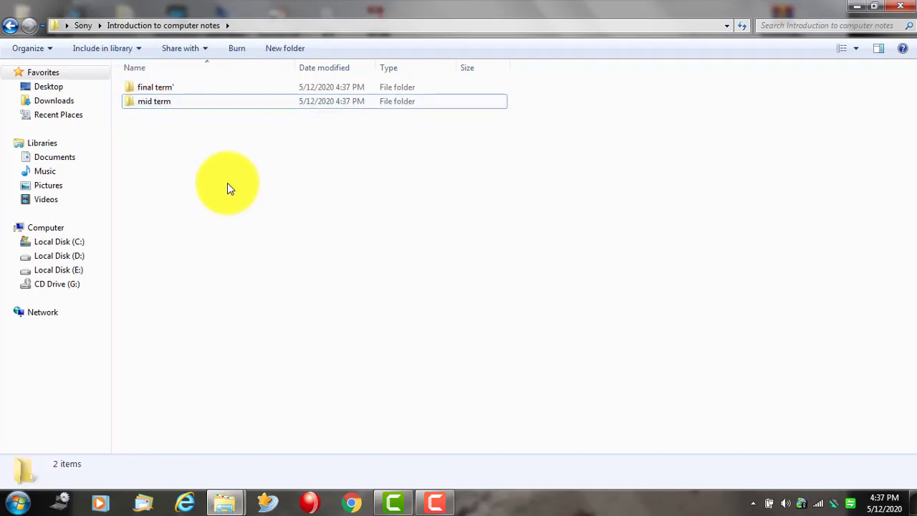
{"action": "left_click", "coordinate": [900, 7]}
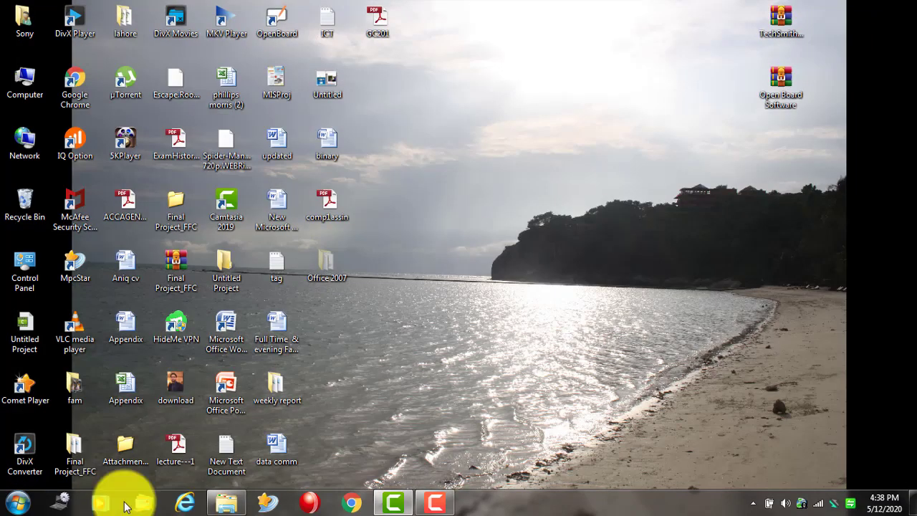
- Search the Start menu for 'binary', skip the missing binary.doc shortcut, and open the second binary result
{"action": "left_click", "coordinate": [17, 505]}
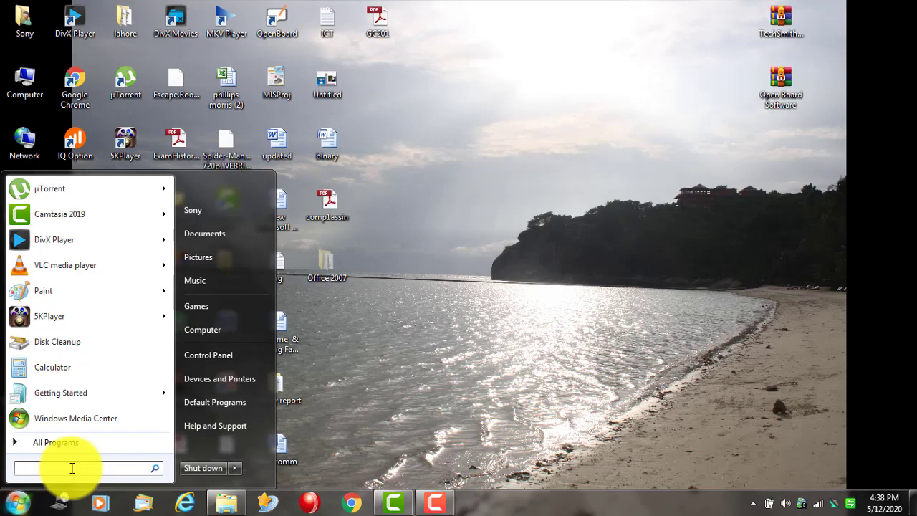
{"action": "type", "text": "binary"}
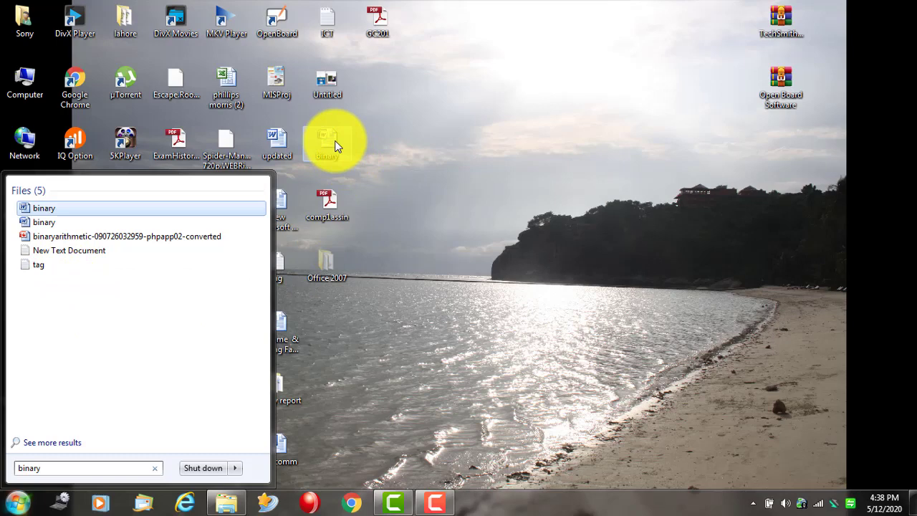
{"action": "left_click", "coordinate": [40, 210]}
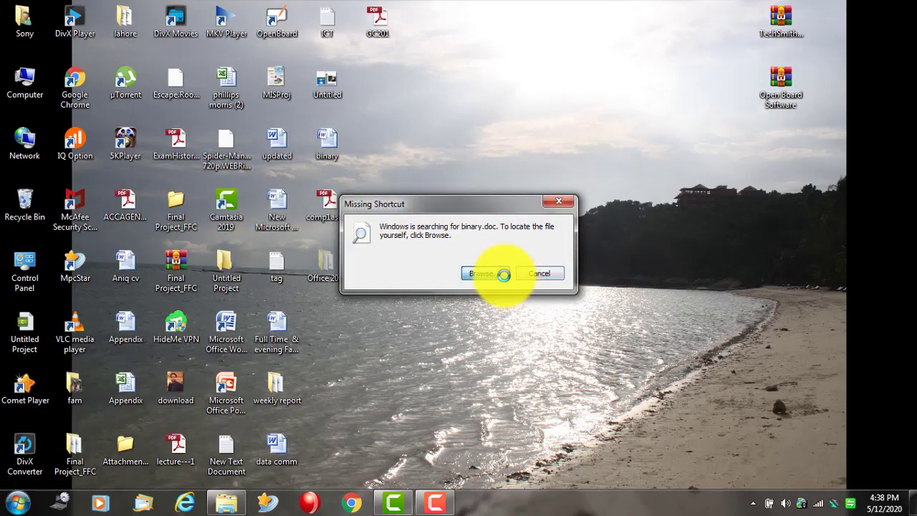
{"action": "left_click", "coordinate": [504, 275]}
{"action": "left_click", "coordinate": [756, 443]}
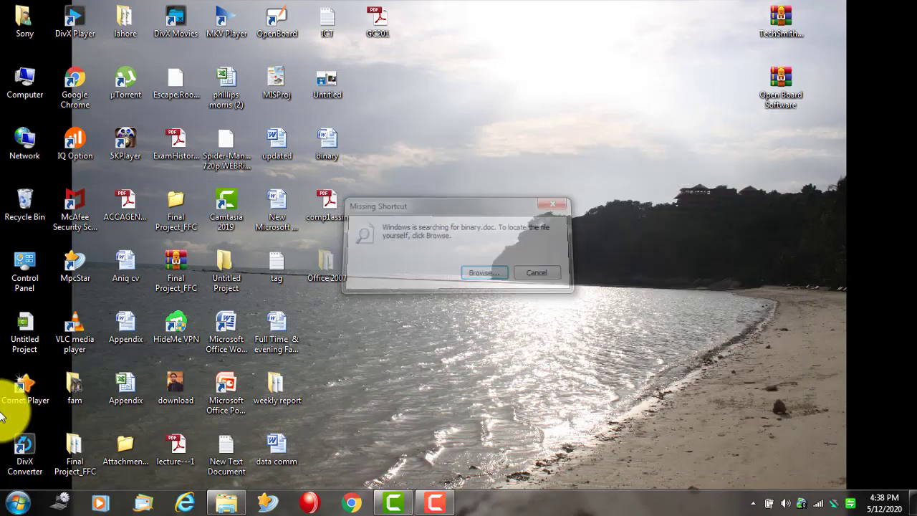
{"action": "left_click", "coordinate": [14, 503]}
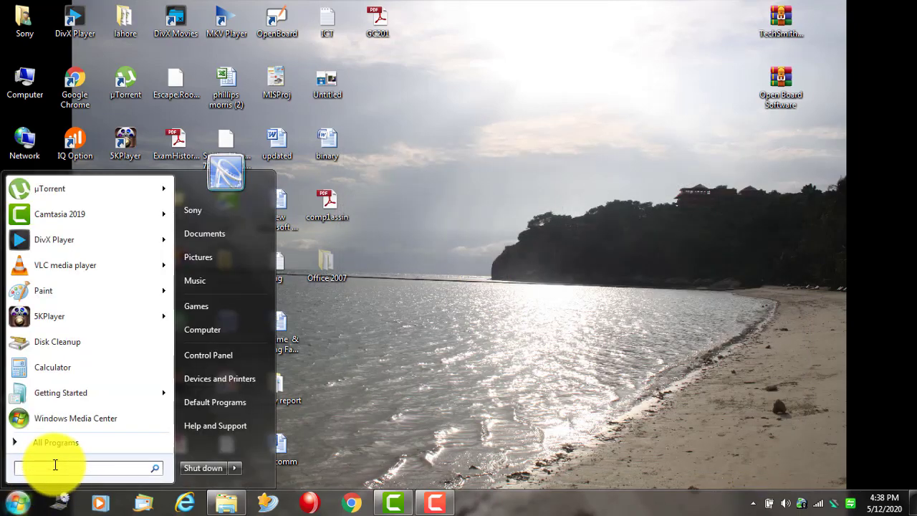
{"action": "type", "text": "bi"}
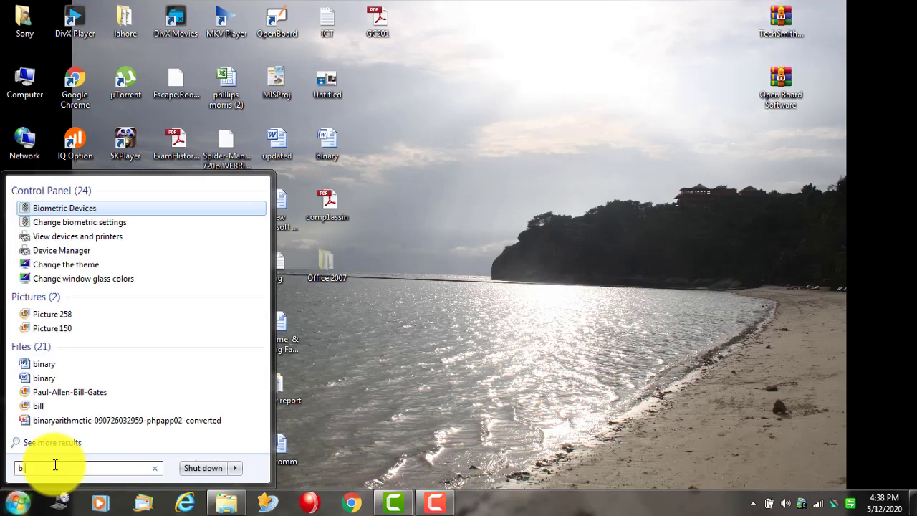
{"action": "type", "text": "nary"}
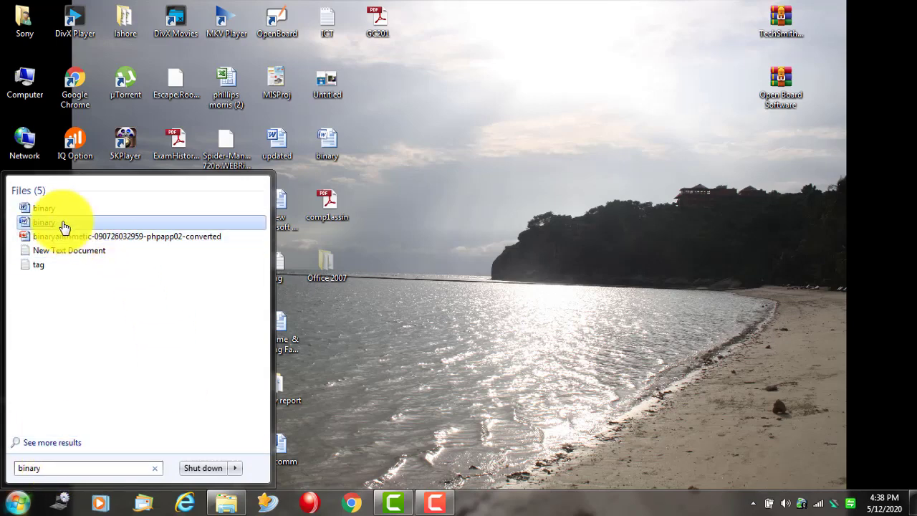
{"action": "left_click", "coordinate": [62, 222]}
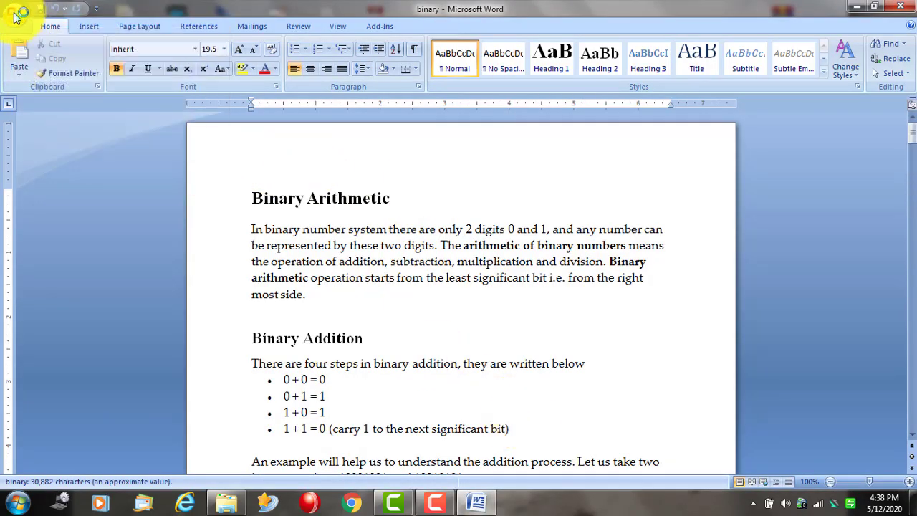
- Choose Save As Word 97-2003 Document for the binary file
{"action": "left_click", "coordinate": [16, 17]}
{"action": "mouse_move", "coordinate": [62, 134]}
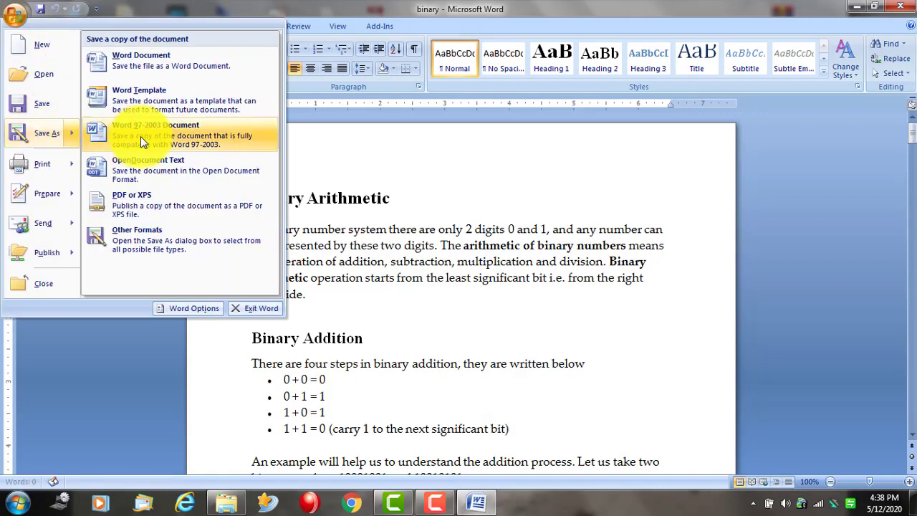
{"action": "left_click", "coordinate": [177, 135]}
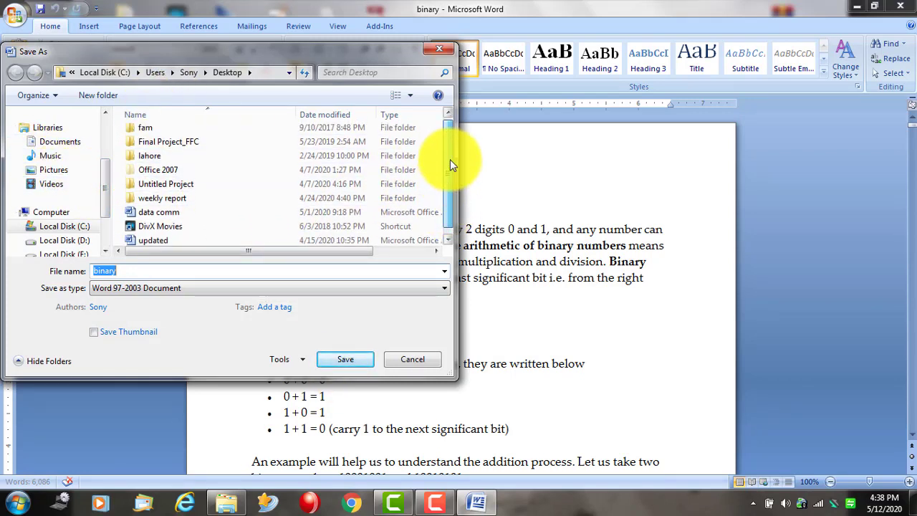
- Save it as binary in the Intro to Computer folder on Local Disk (E:)
{"action": "left_click_drag", "start_coordinate": [105, 182], "coordinate": [110, 135]}
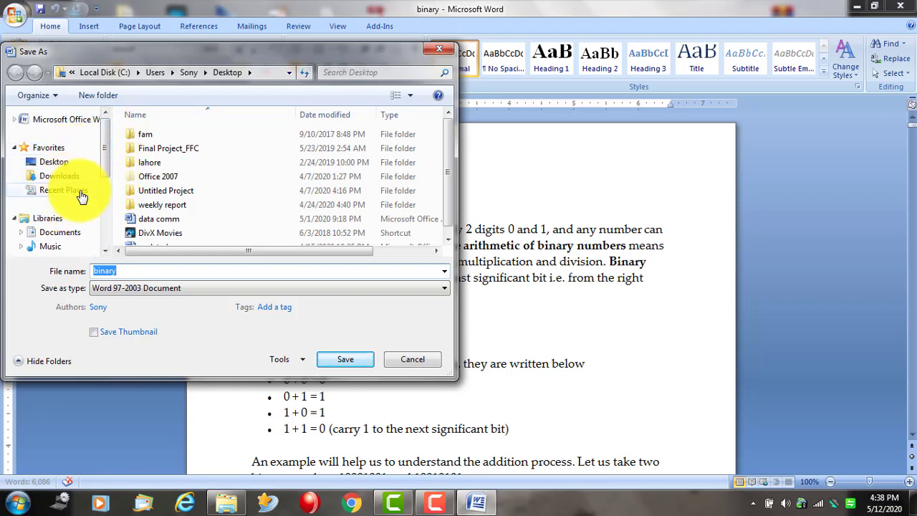
{"action": "scroll", "coordinate": [100, 173], "scroll_direction": "down", "scroll_amount": 3}
{"action": "scroll", "coordinate": [100, 179], "scroll_direction": "up", "scroll_amount": 2}
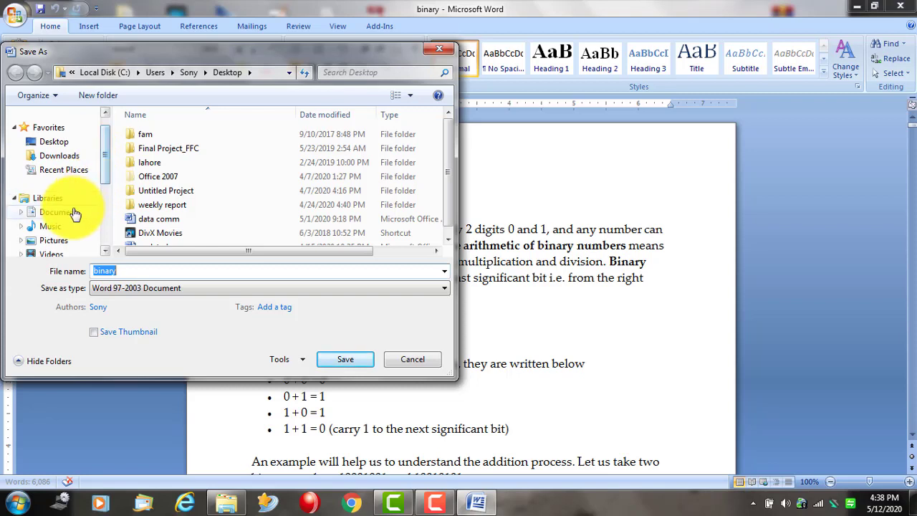
{"action": "left_click_drag", "start_coordinate": [114, 154], "coordinate": [108, 206]}
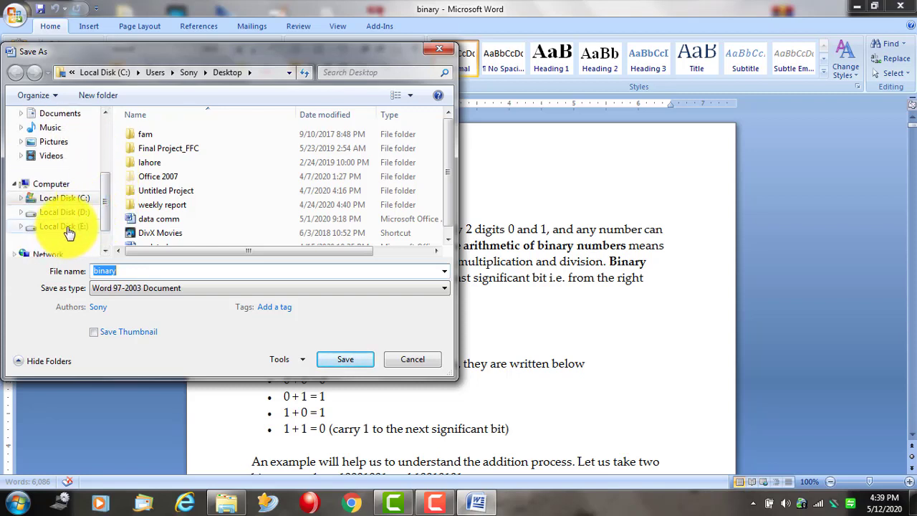
{"action": "scroll", "coordinate": [106, 218], "scroll_direction": "down", "scroll_amount": 1}
{"action": "left_click_drag", "start_coordinate": [106, 230], "coordinate": [110, 132]}
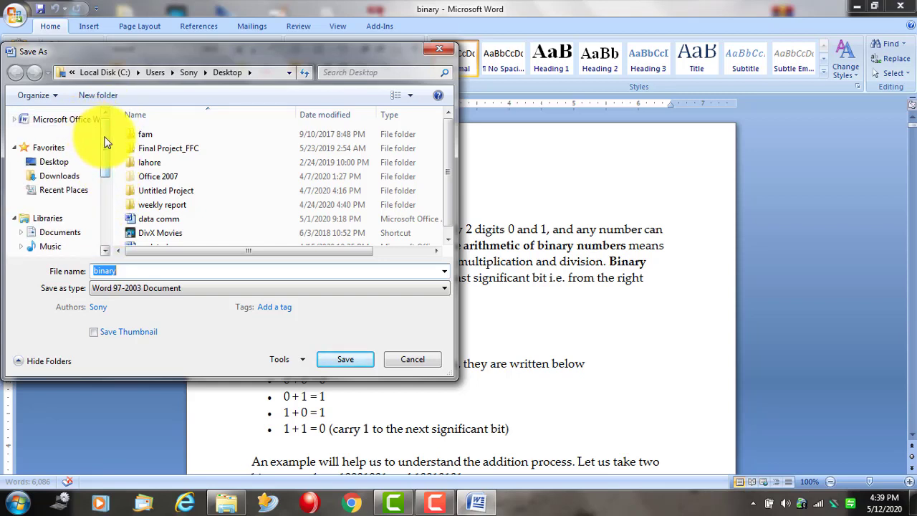
{"action": "scroll", "coordinate": [105, 180], "scroll_direction": "down", "scroll_amount": 4}
{"action": "left_click", "coordinate": [72, 212]}
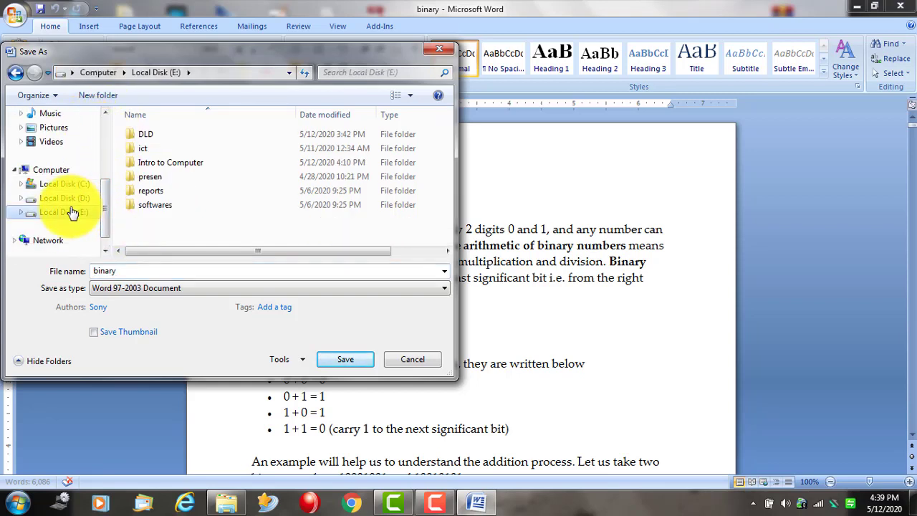
{"action": "double_click", "coordinate": [168, 163]}
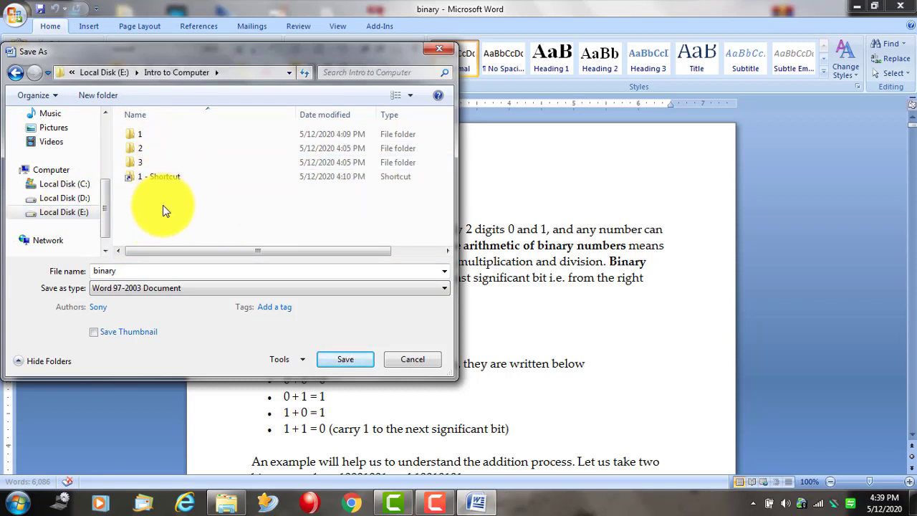
{"action": "left_click", "coordinate": [337, 360]}
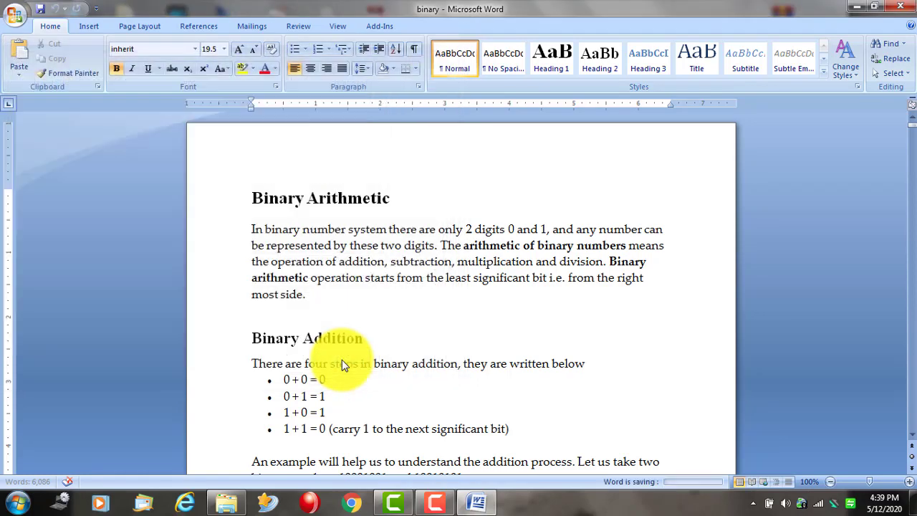
- Close Word, open the Computer window, and view the Local Disk (C:) options
{"action": "left_click", "coordinate": [904, 6]}
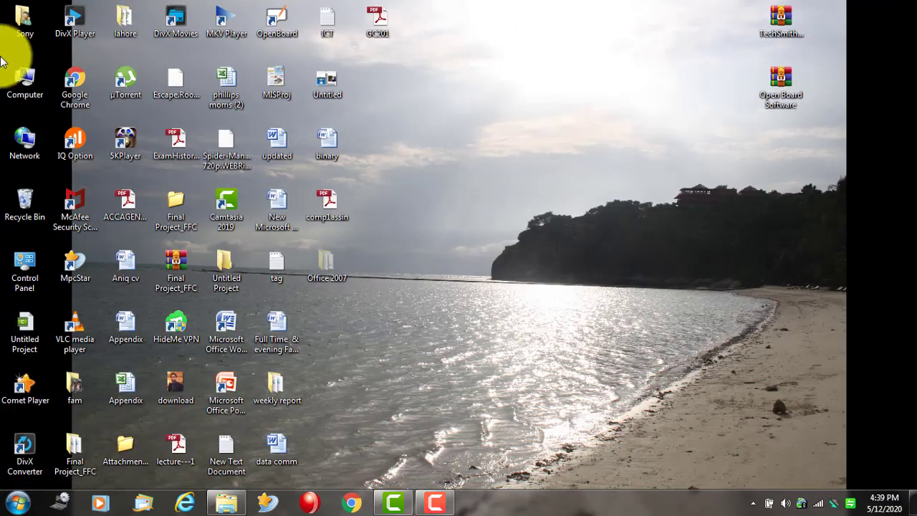
{"action": "double_click", "coordinate": [41, 81]}
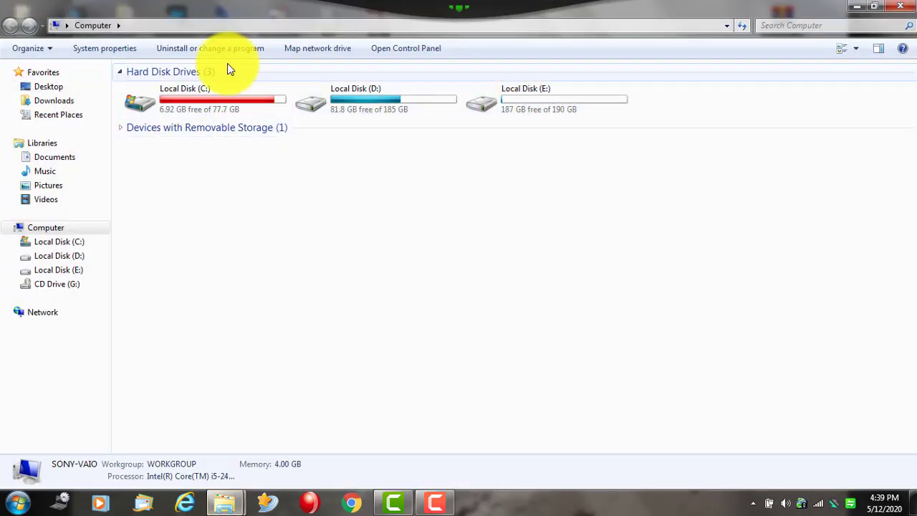
{"action": "left_click", "coordinate": [905, 6]}
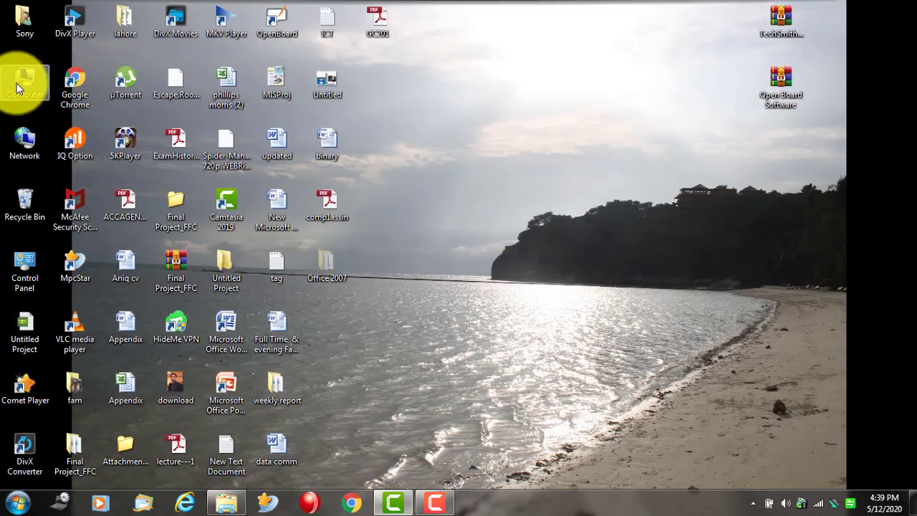
{"action": "double_click", "coordinate": [20, 82]}
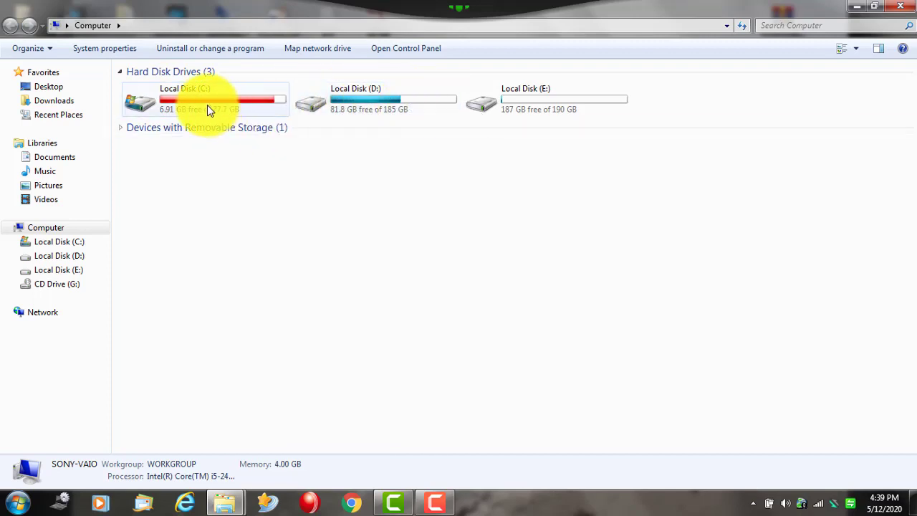
{"action": "right_click", "coordinate": [208, 105]}
{"action": "left_click", "coordinate": [150, 186]}
{"action": "left_click", "coordinate": [151, 185]}
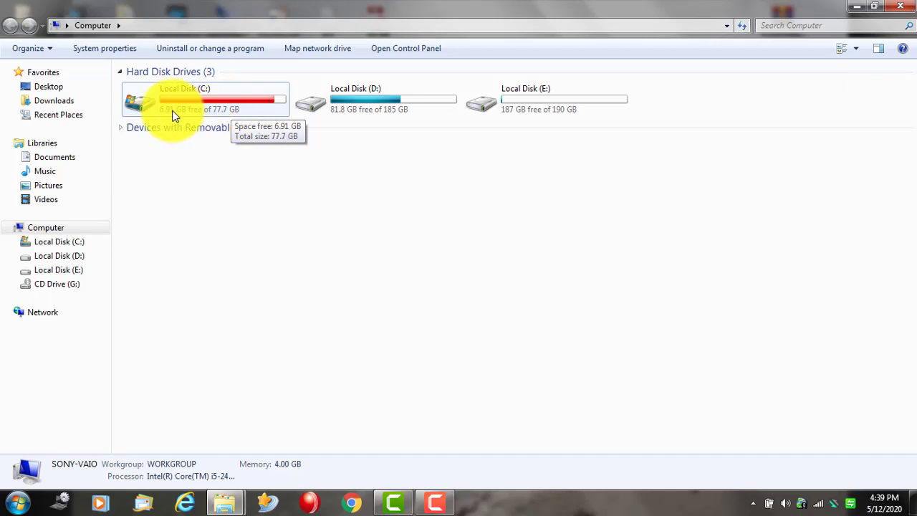
- Check the D: and E: drive details, then open E:'s Intro to Computer folder
{"action": "left_click", "coordinate": [364, 92]}
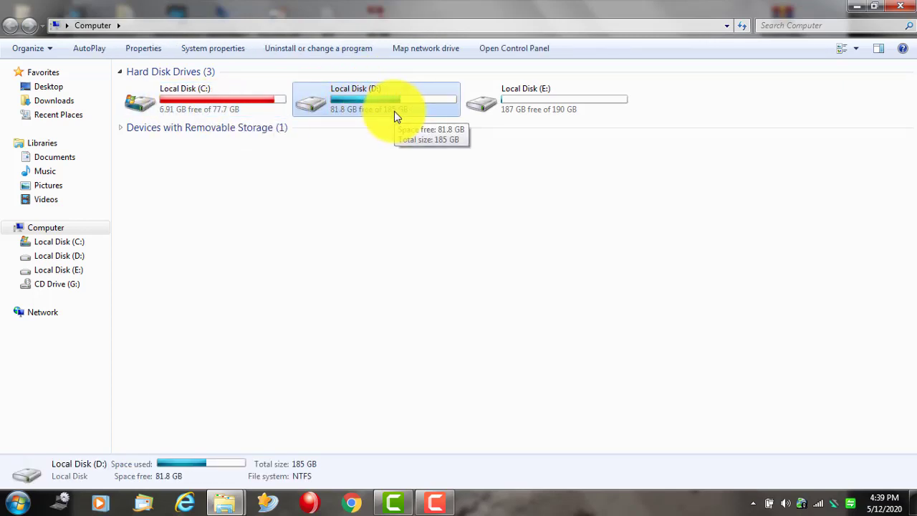
{"action": "left_click", "coordinate": [526, 105]}
{"action": "double_click", "coordinate": [526, 105]}
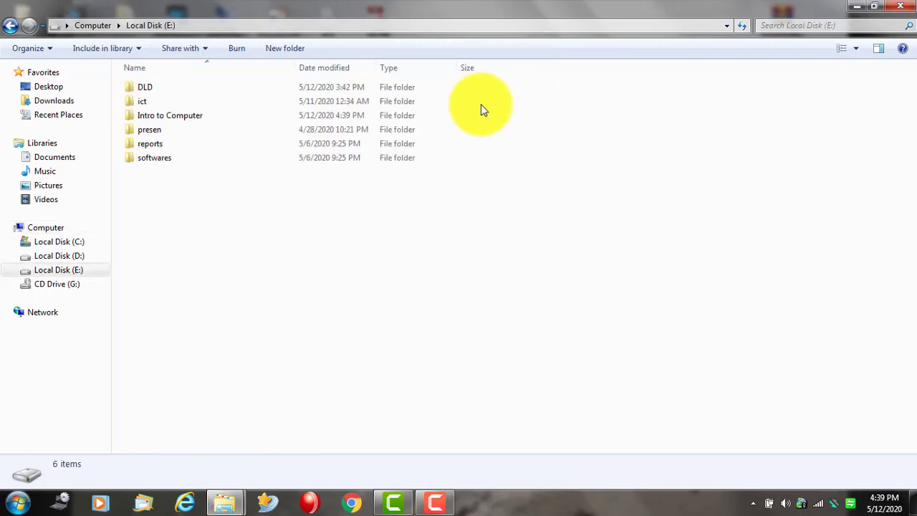
{"action": "left_click", "coordinate": [174, 116]}
{"action": "double_click", "coordinate": [176, 117]}
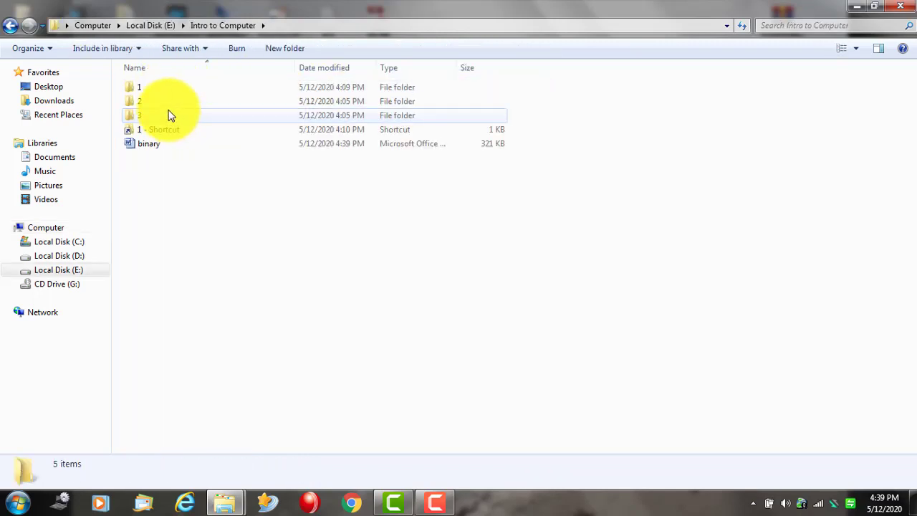
- Open the binary document in Word, then close Word and the folder window
{"action": "left_click", "coordinate": [170, 149]}
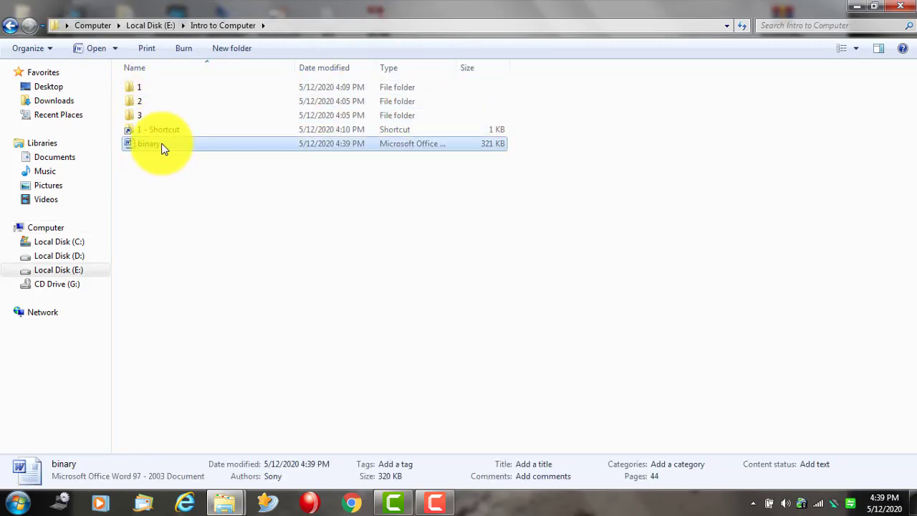
{"action": "left_click", "coordinate": [140, 164]}
{"action": "double_click", "coordinate": [136, 142]}
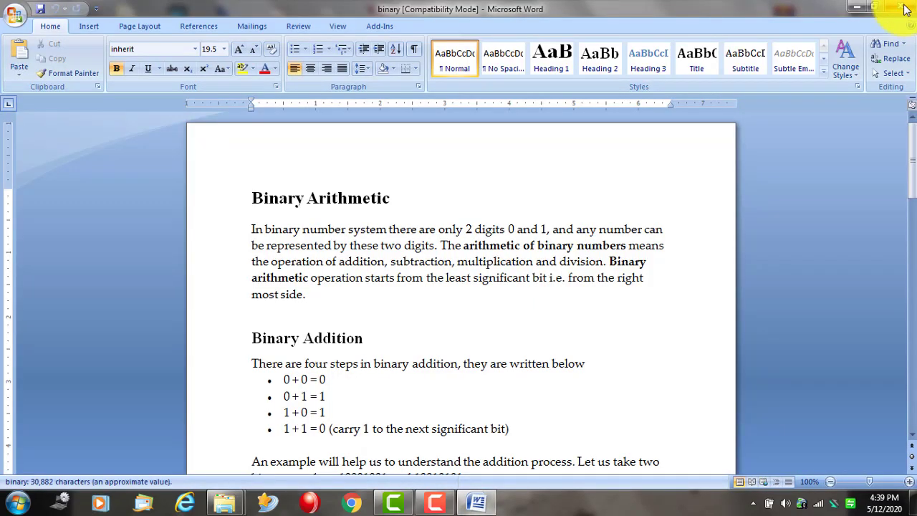
{"action": "left_click", "coordinate": [906, 8]}
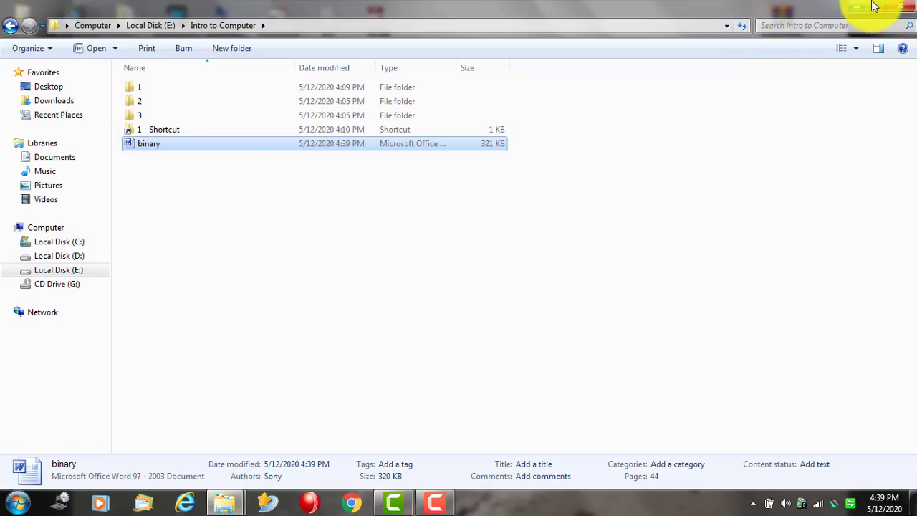
{"action": "left_click", "coordinate": [901, 6]}
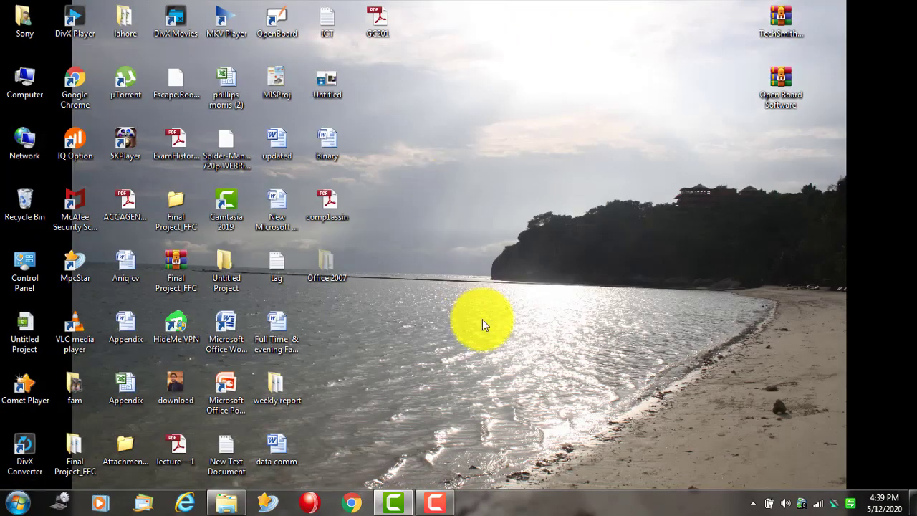
- Open Control Panel from the Start menu and go to the installed programs list
{"action": "left_click", "coordinate": [437, 503]}
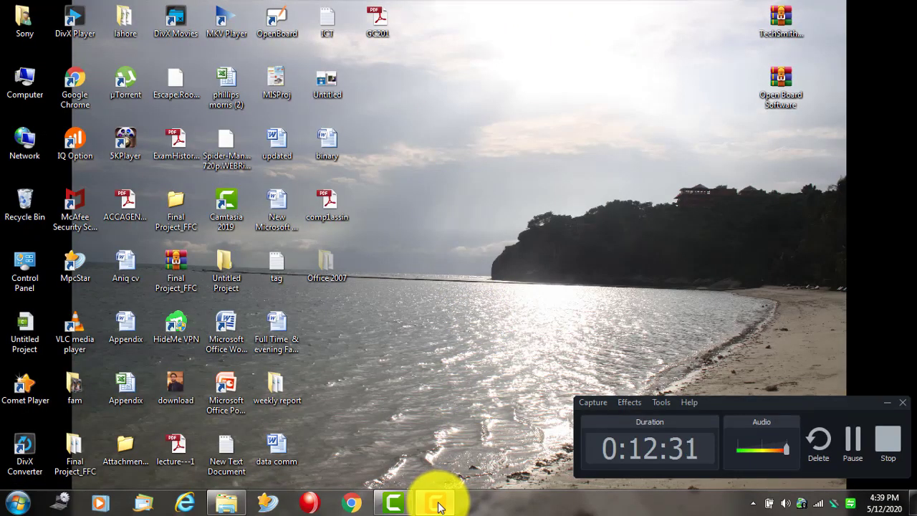
{"action": "left_click", "coordinate": [439, 507]}
{"action": "left_click", "coordinate": [17, 503]}
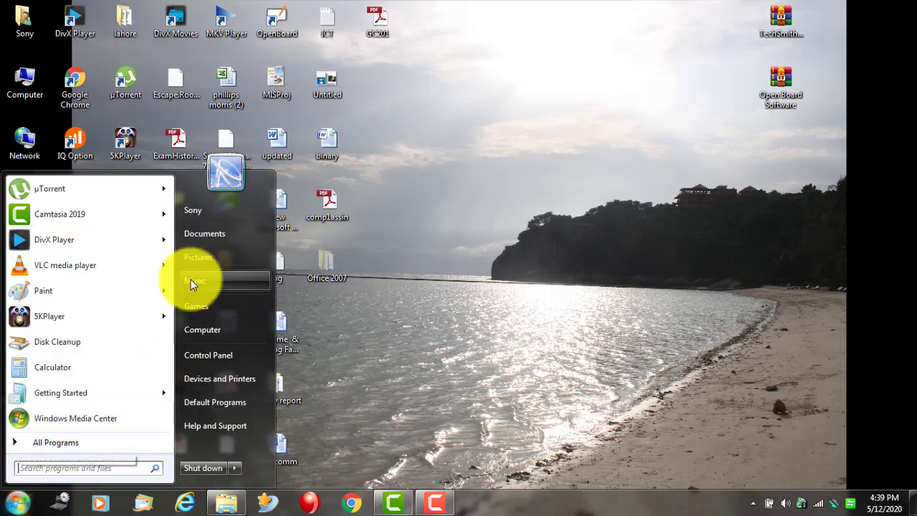
{"action": "left_click", "coordinate": [232, 356]}
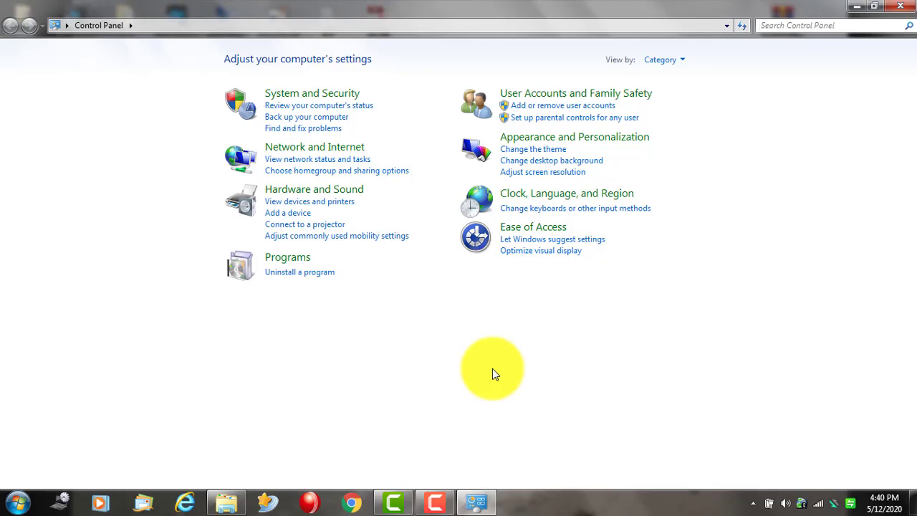
{"action": "left_click", "coordinate": [302, 274]}
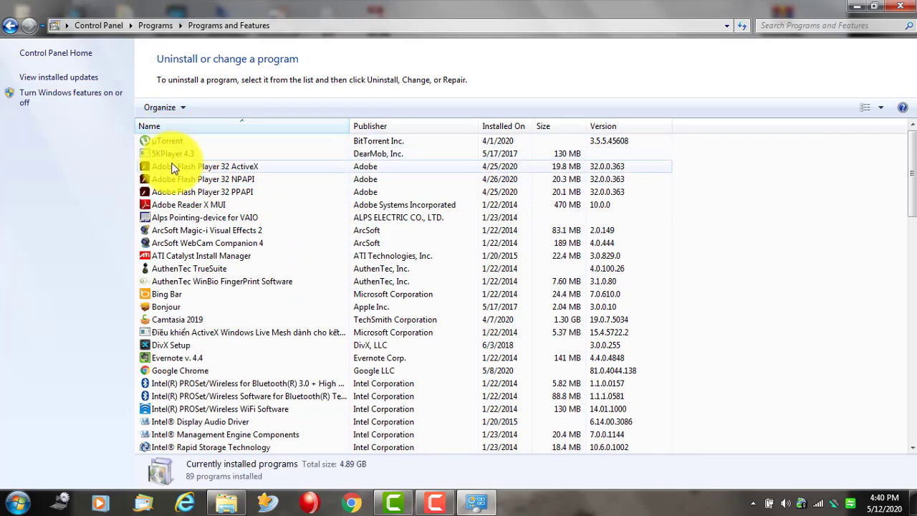
- Browse installed programs like Adobe Flash Player 32 PPAPI and DivX Setup, then return to Control Panel home
{"action": "scroll", "coordinate": [178, 230], "scroll_direction": "down", "scroll_amount": 1}
{"action": "scroll", "coordinate": [183, 182], "scroll_direction": "up", "scroll_amount": 1}
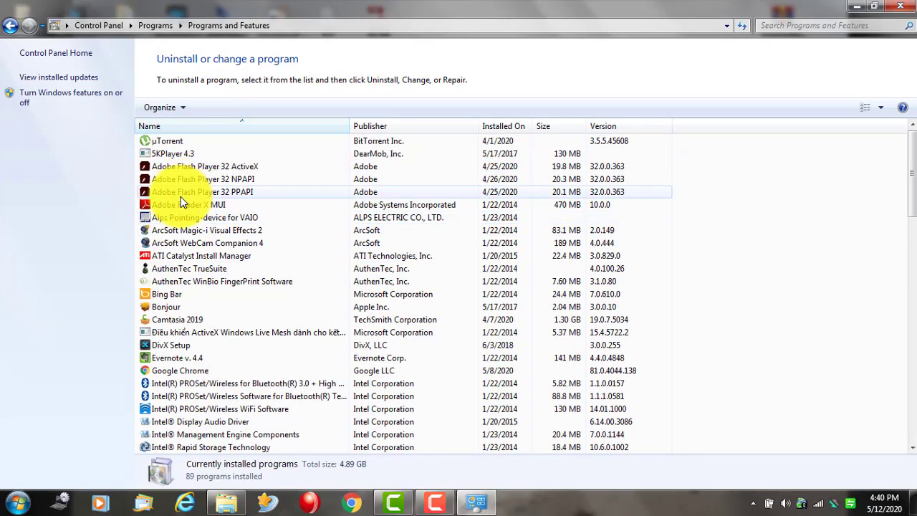
{"action": "right_click", "coordinate": [202, 195]}
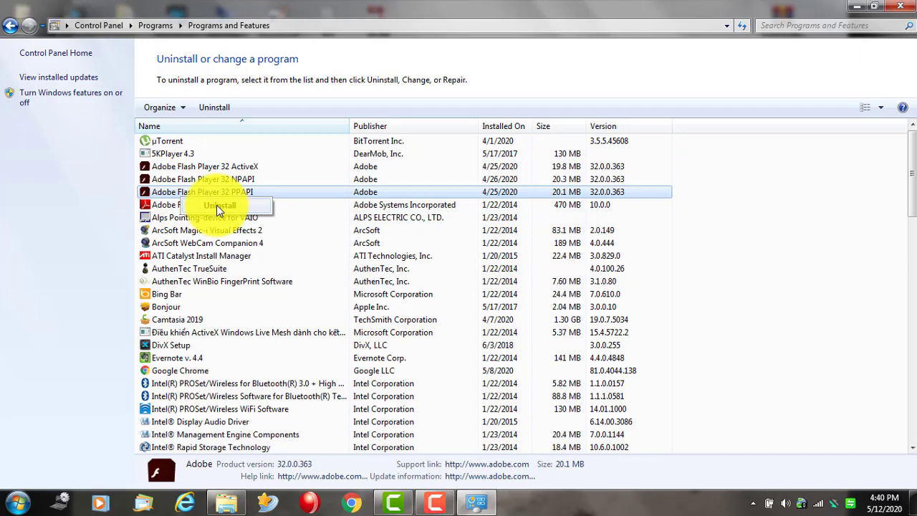
{"action": "left_click", "coordinate": [231, 344]}
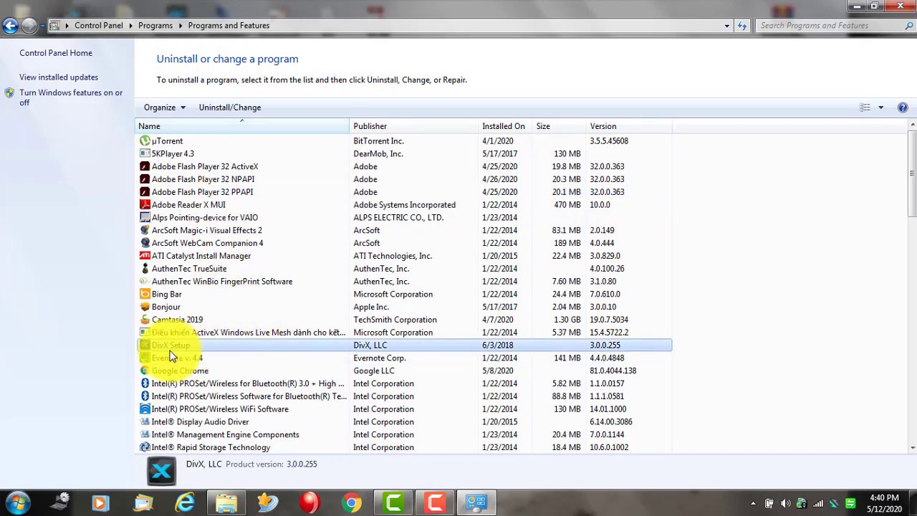
{"action": "scroll", "coordinate": [222, 402], "scroll_direction": "down", "scroll_amount": 20}
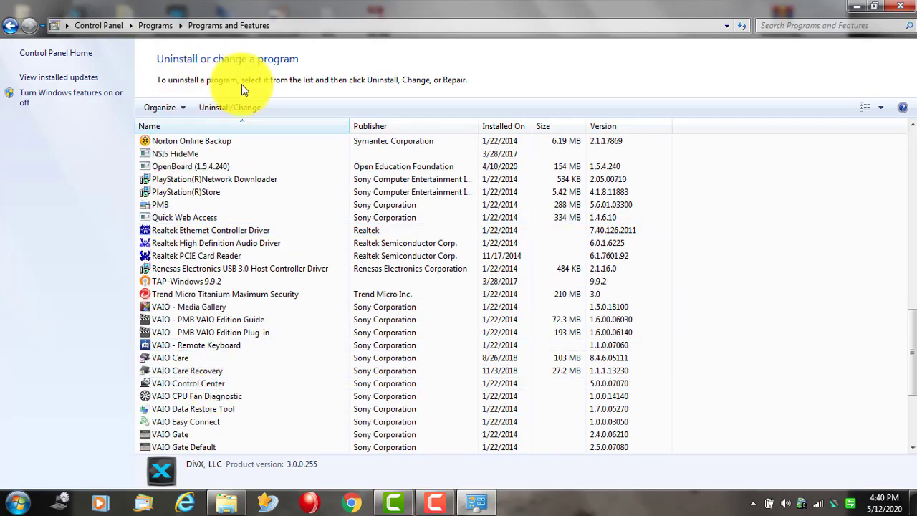
{"action": "scroll", "coordinate": [240, 194], "scroll_direction": "up", "scroll_amount": 3}
{"action": "left_click", "coordinate": [11, 27]}
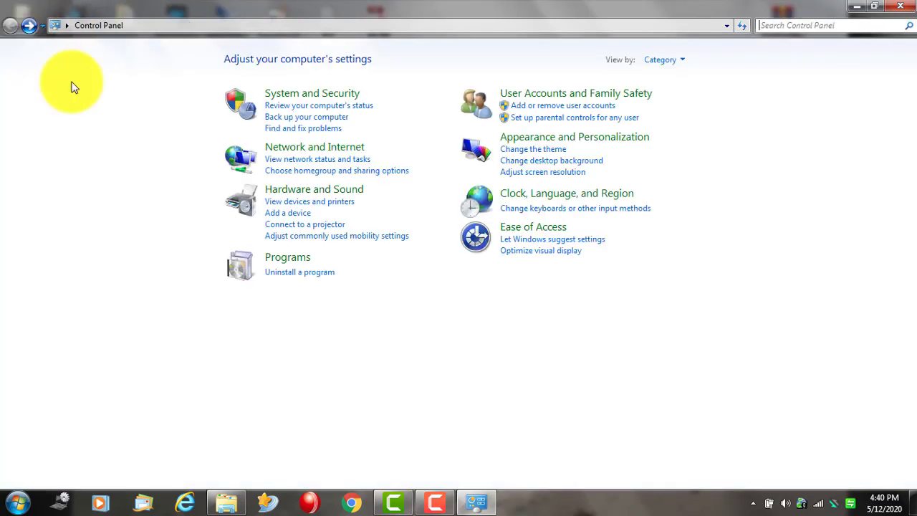
{"action": "left_click", "coordinate": [292, 170]}
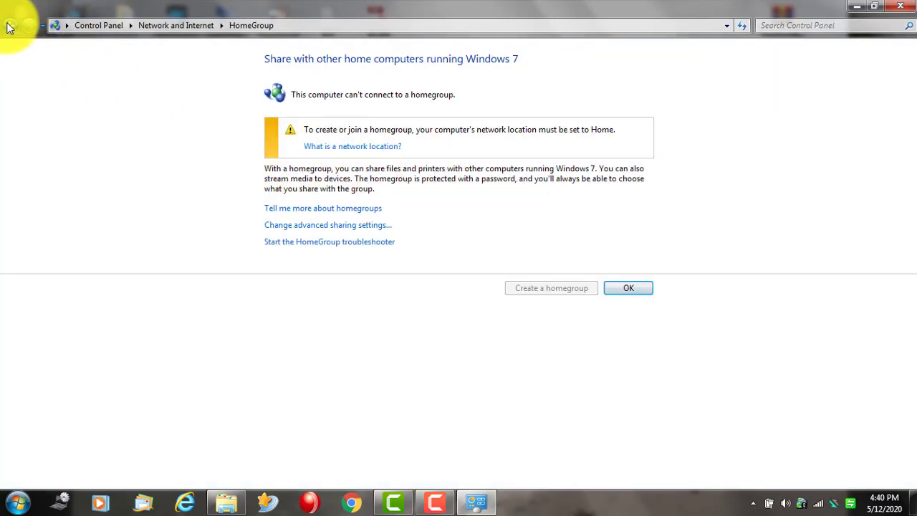
{"action": "left_click", "coordinate": [8, 28]}
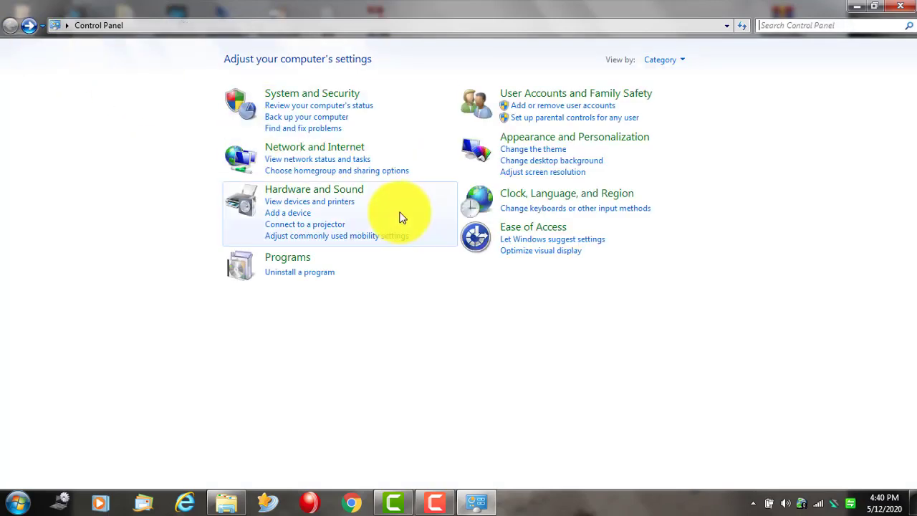
{"action": "left_click", "coordinate": [352, 159]}
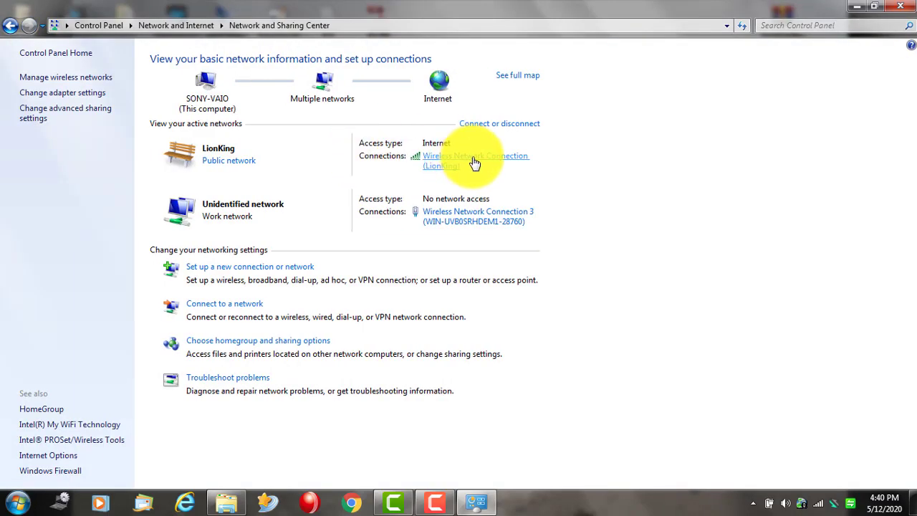
{"action": "left_click", "coordinate": [474, 160]}
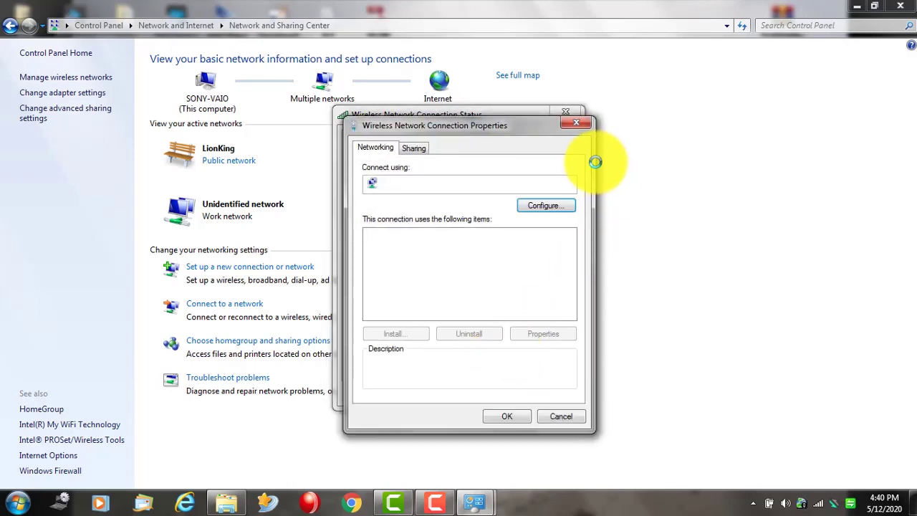
{"action": "left_click", "coordinate": [577, 126]}
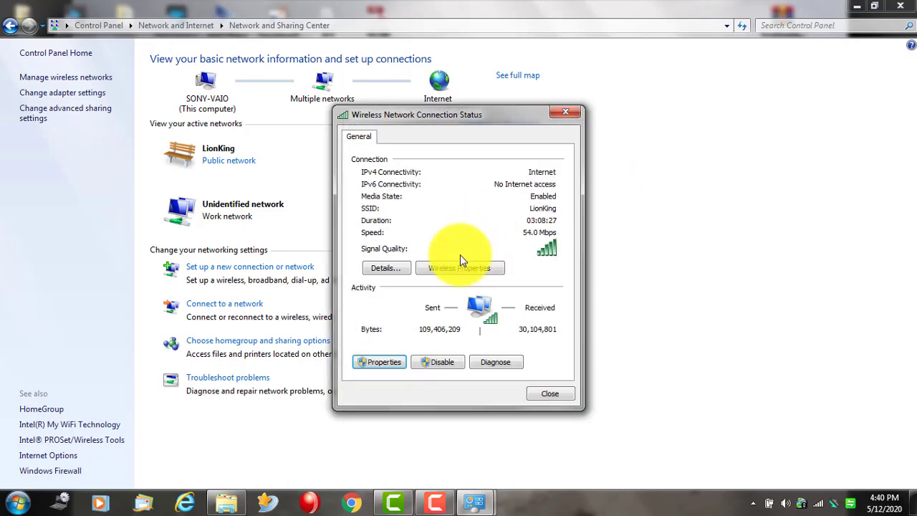
{"action": "left_click", "coordinate": [552, 394]}
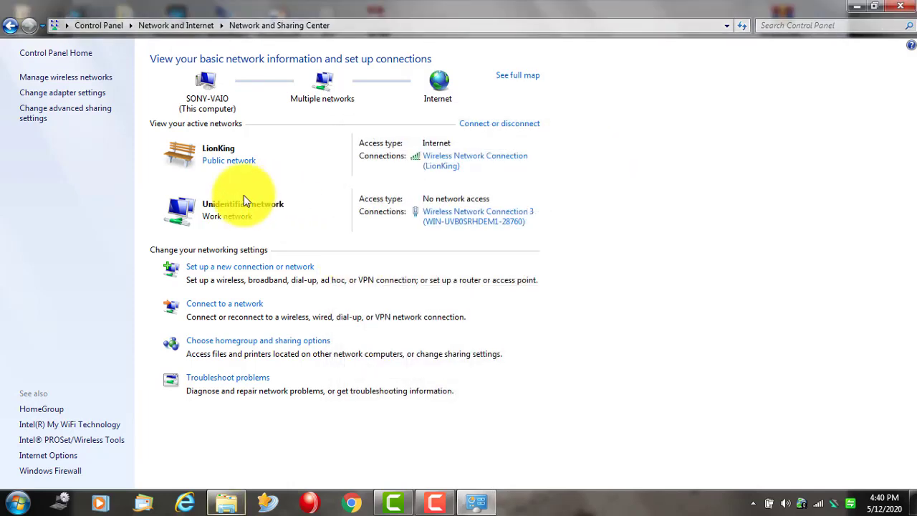
{"action": "left_click", "coordinate": [10, 25]}
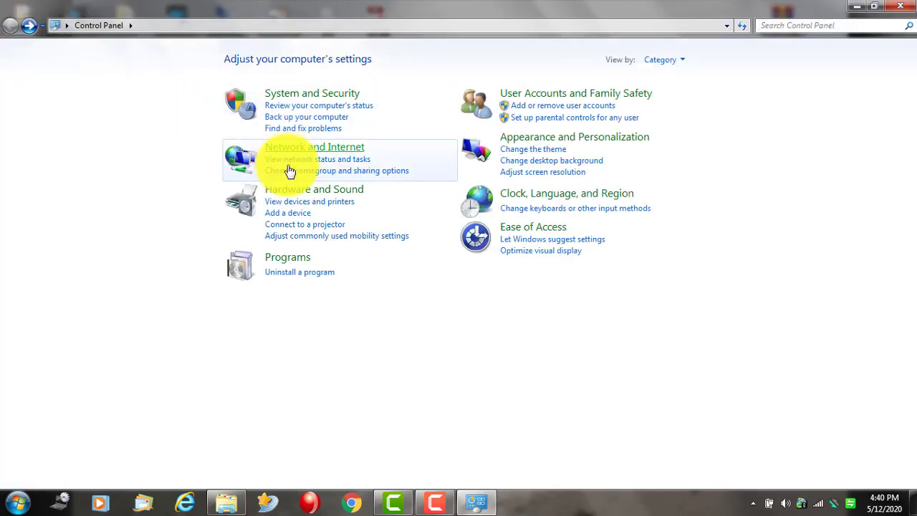
- Visit Devices and Printers, then return to the Control Panel category view
{"action": "left_click", "coordinate": [322, 205]}
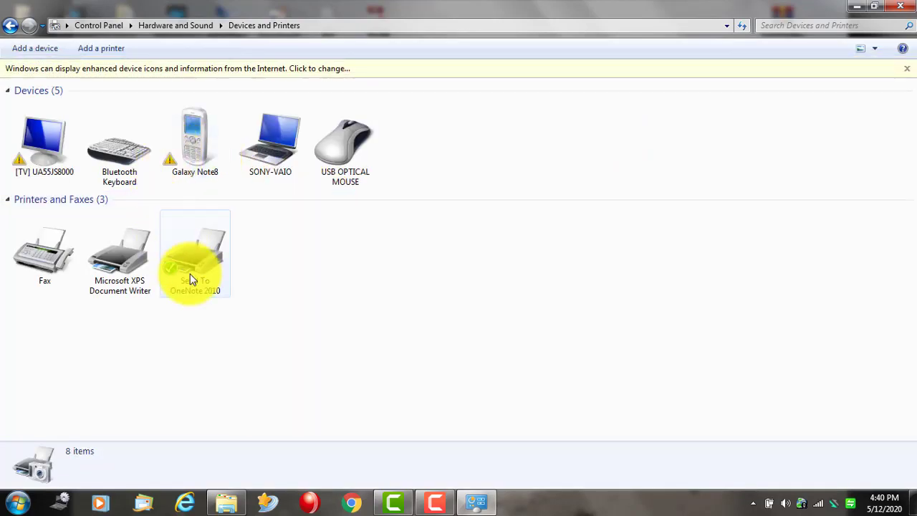
{"action": "left_click", "coordinate": [10, 29]}
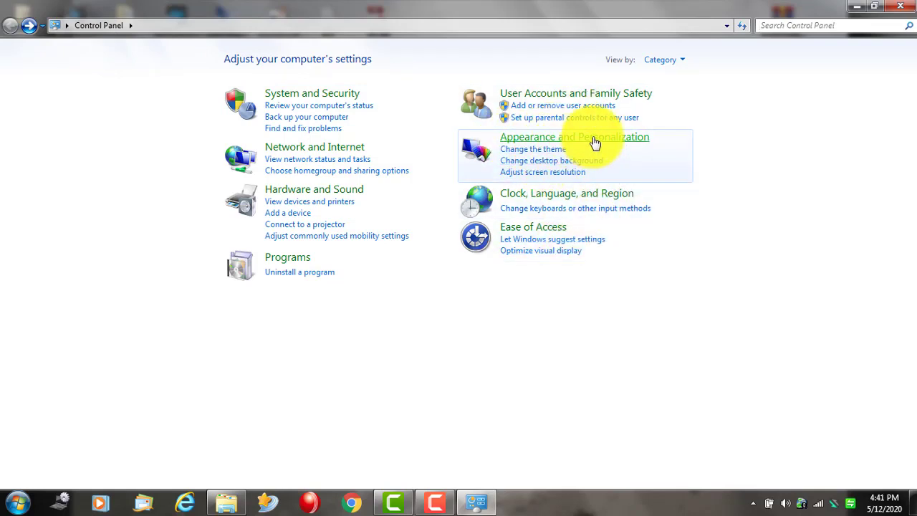
- Change the Sony account picture to the compass image
{"action": "left_click", "coordinate": [564, 94]}
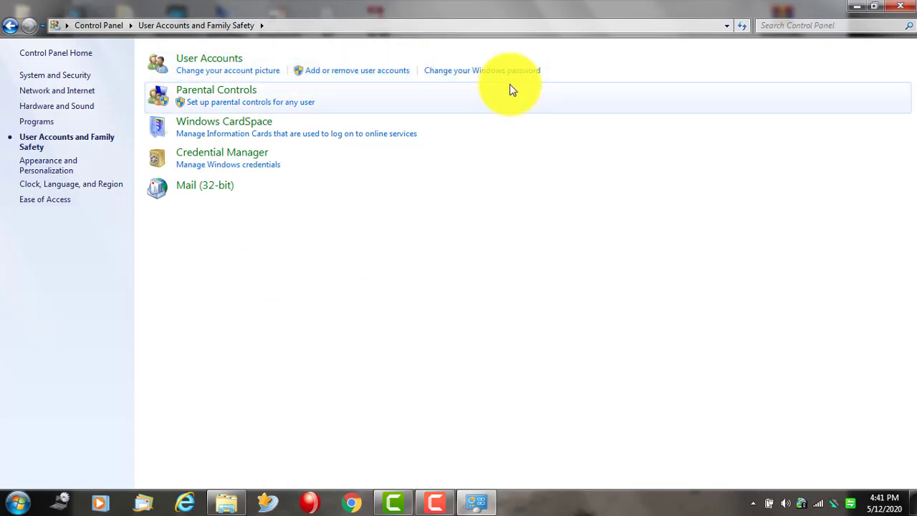
{"action": "left_click", "coordinate": [226, 76]}
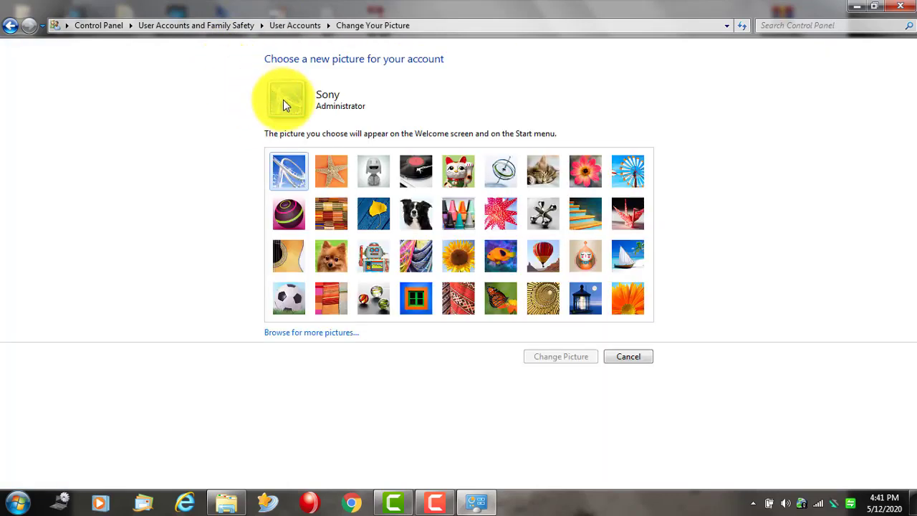
{"action": "left_click", "coordinate": [332, 176]}
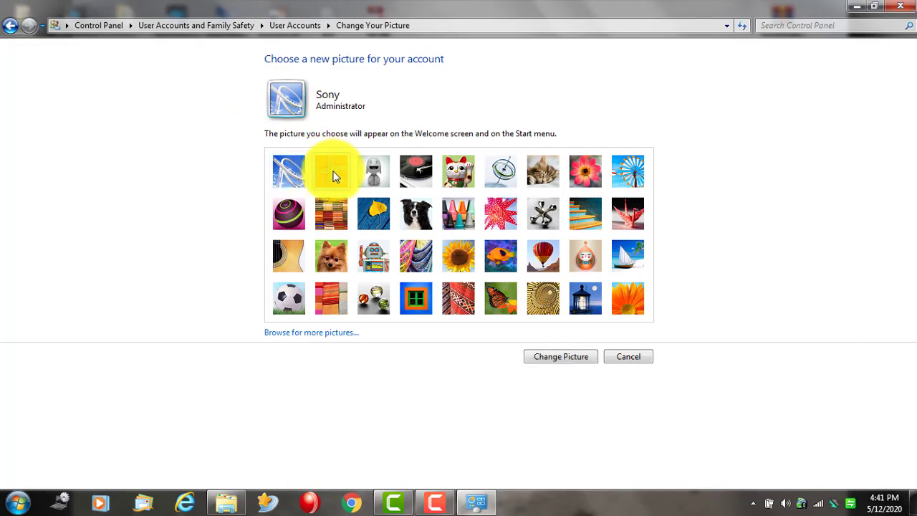
{"action": "left_click", "coordinate": [616, 169]}
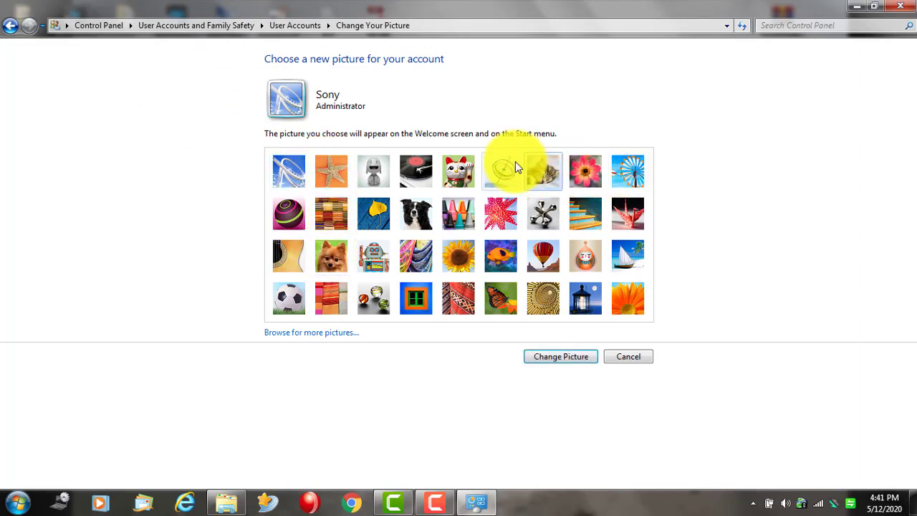
{"action": "left_click", "coordinate": [549, 360]}
{"action": "left_click", "coordinate": [549, 358]}
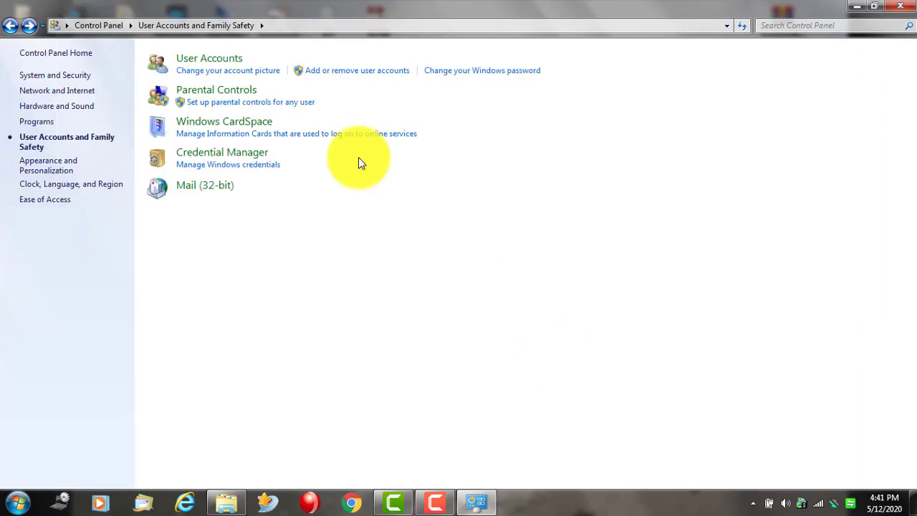
- Go to the list of user accounts and start creating a new account
{"action": "left_click", "coordinate": [231, 70]}
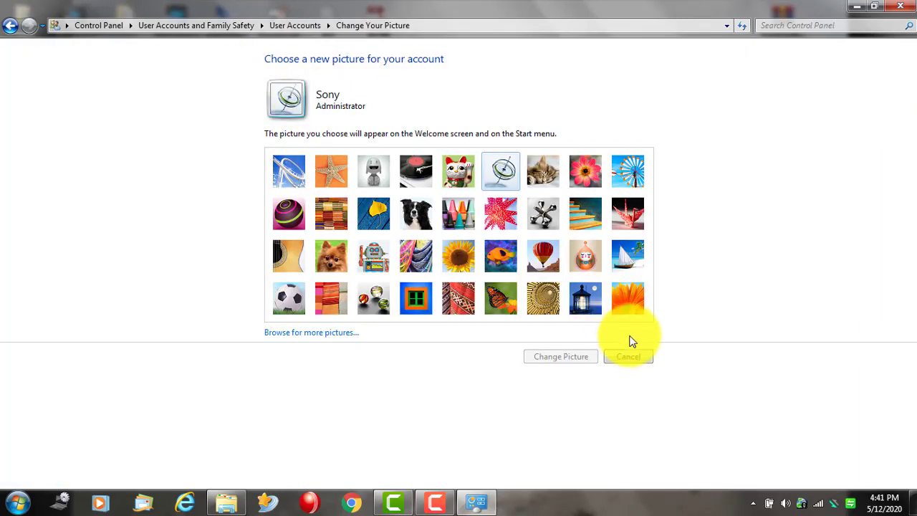
{"action": "left_click", "coordinate": [10, 25]}
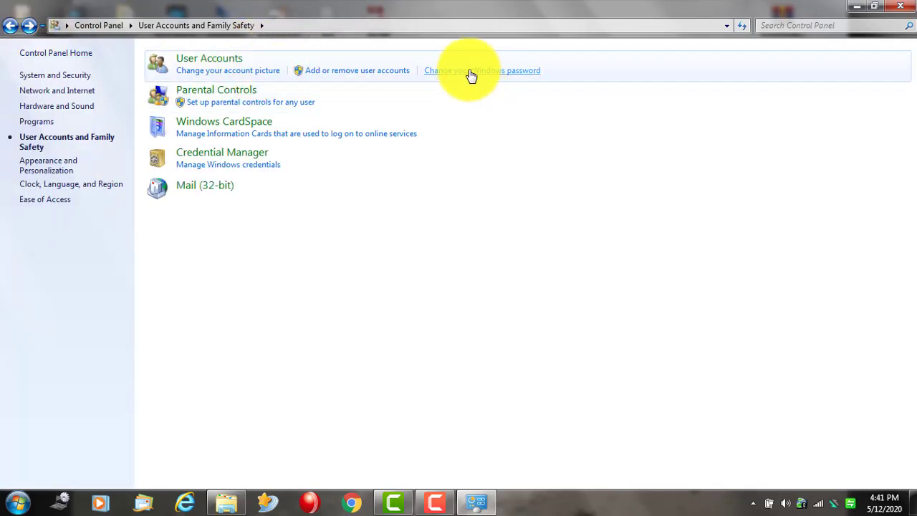
{"action": "left_click", "coordinate": [343, 72]}
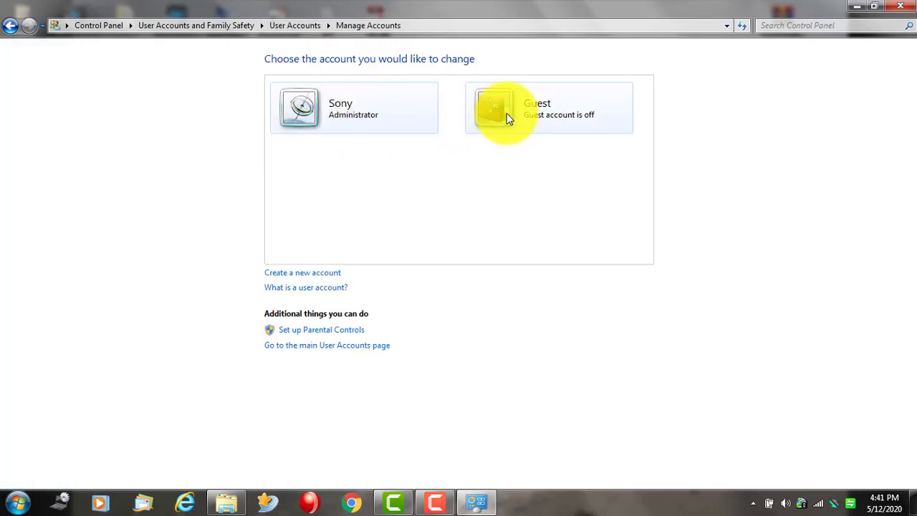
{"action": "left_click", "coordinate": [332, 276]}
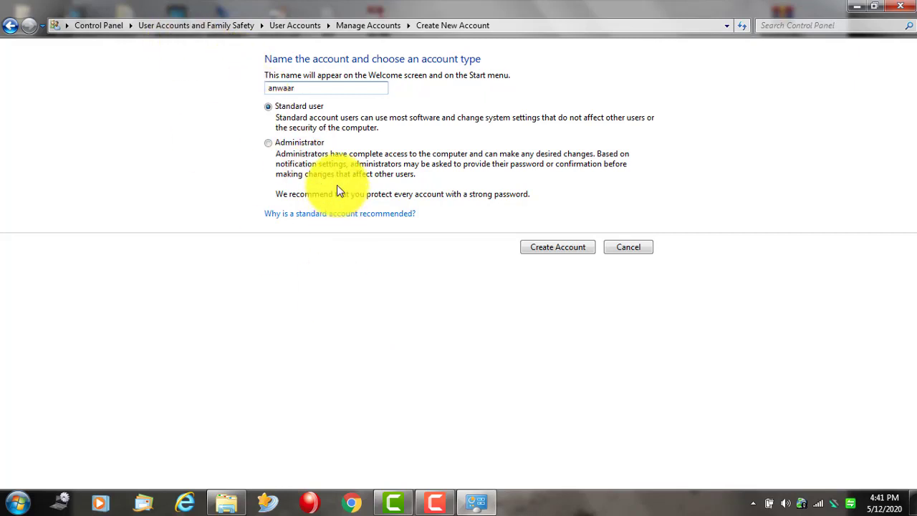
- Create the new Standard user account and open its Change an Account page
{"action": "left_click", "coordinate": [578, 250]}
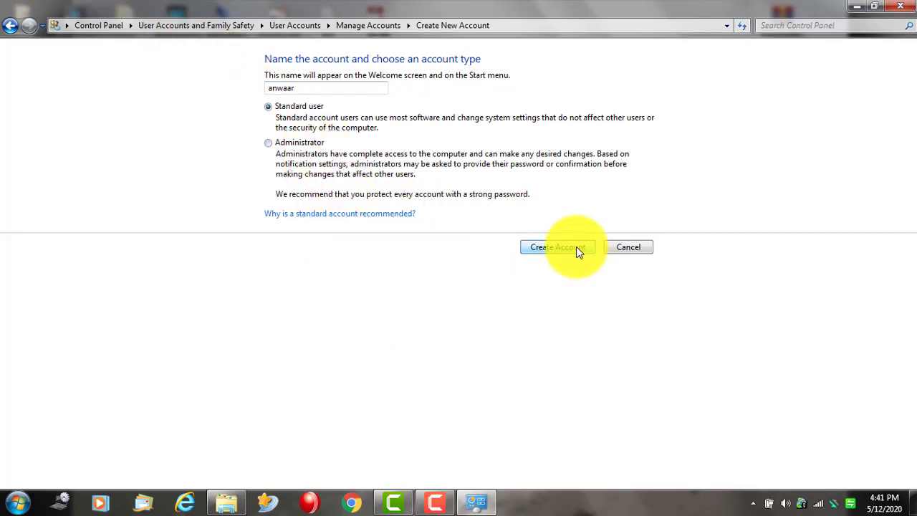
{"action": "left_click", "coordinate": [523, 121]}
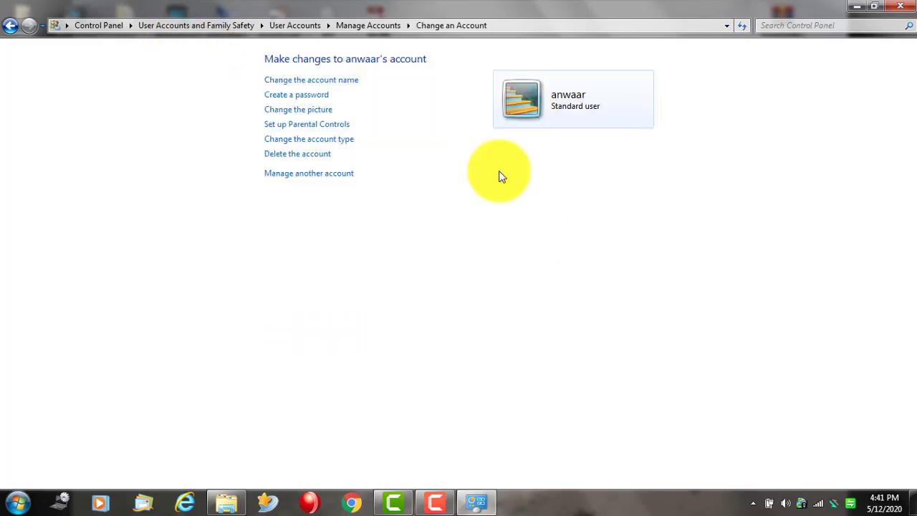
- Create a password for the new account, confirm it, and add a password hint
{"action": "left_click", "coordinate": [319, 100]}
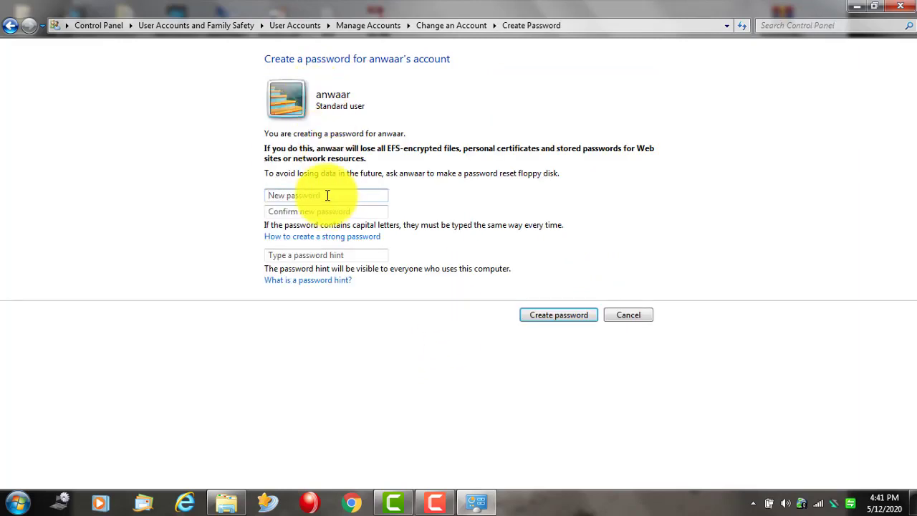
{"action": "type", "text": "1234"}
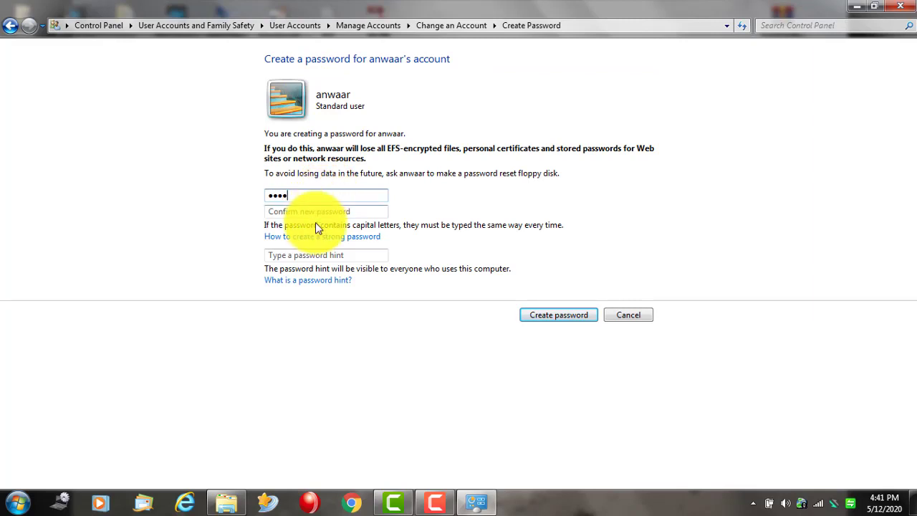
{"action": "left_click", "coordinate": [315, 212]}
{"action": "type", "text": "1234"}
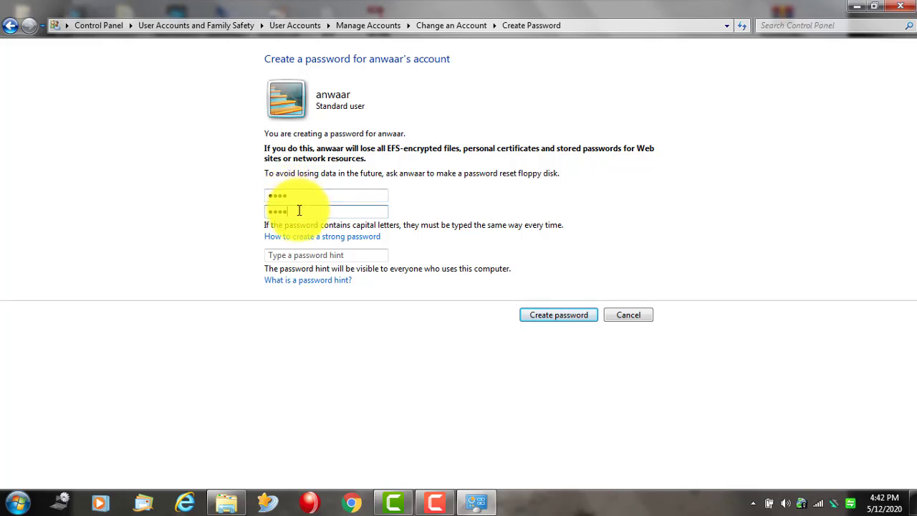
{"action": "left_click", "coordinate": [305, 259]}
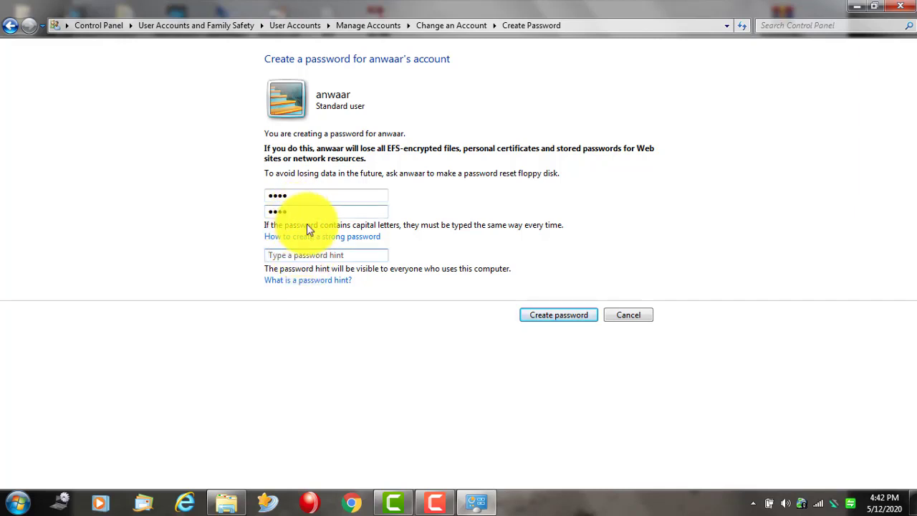
{"action": "type", "text": "a"}
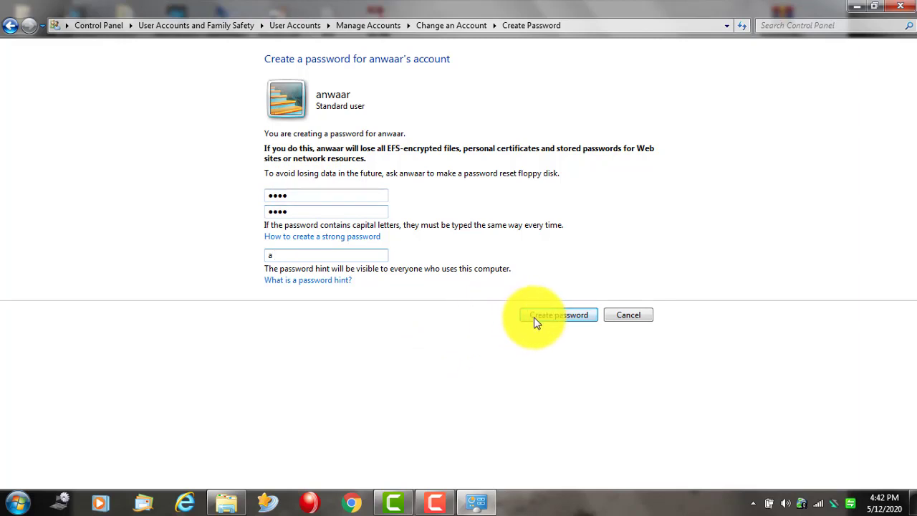
{"action": "left_click", "coordinate": [549, 316]}
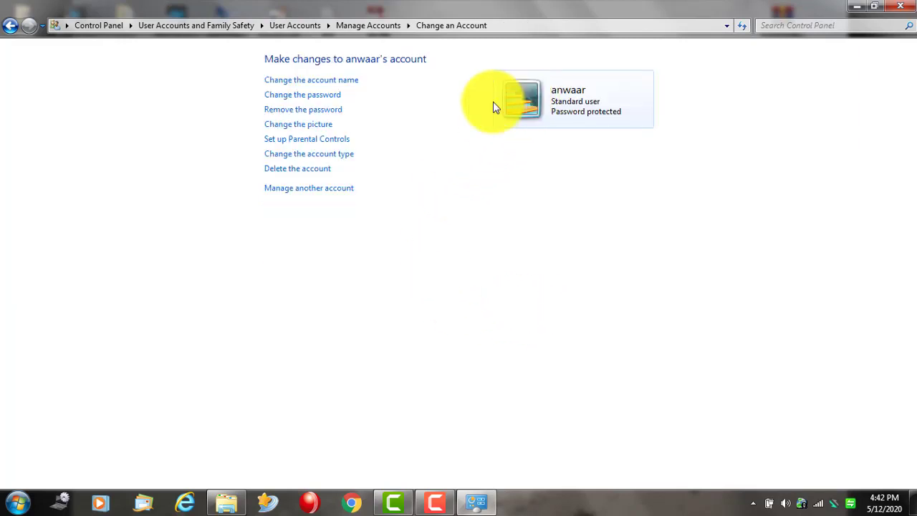
- Remove the new account's password, then delete the account along with its files
{"action": "left_click", "coordinate": [311, 110]}
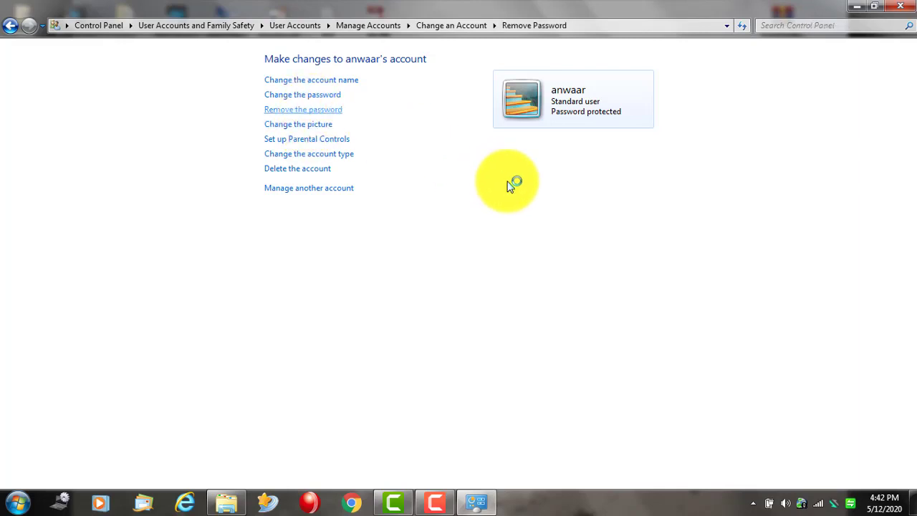
{"action": "left_click", "coordinate": [559, 203]}
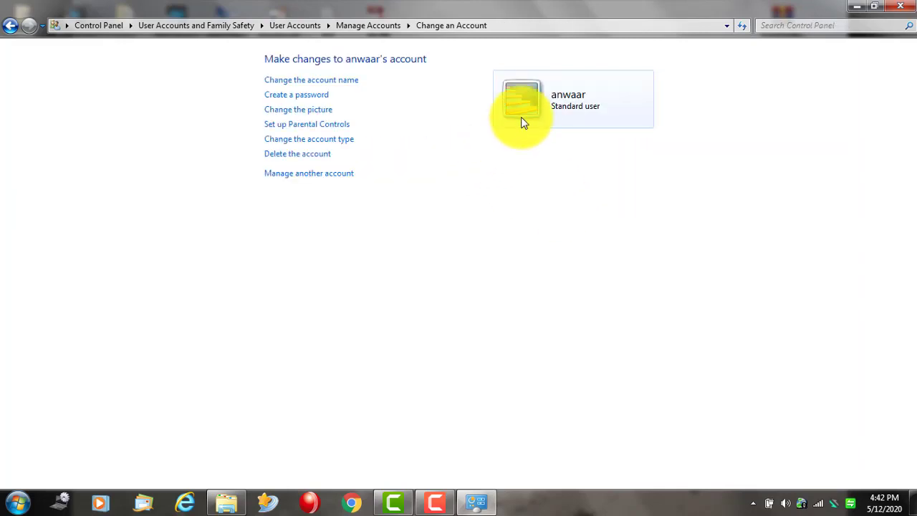
{"action": "left_click", "coordinate": [317, 157]}
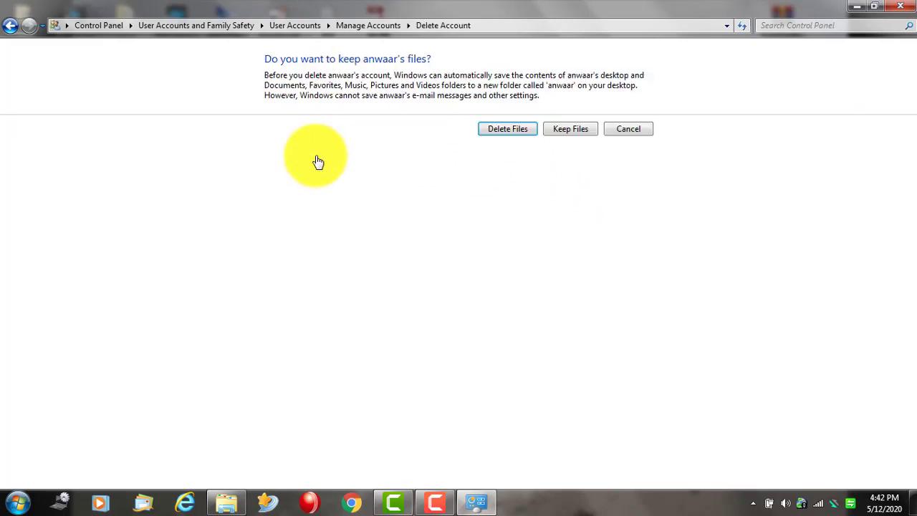
{"action": "left_click", "coordinate": [520, 134]}
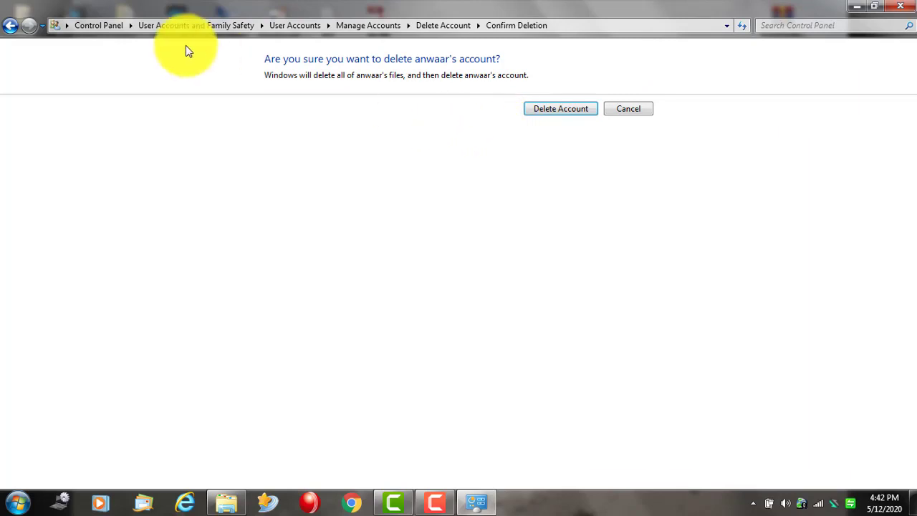
{"action": "left_click", "coordinate": [573, 109]}
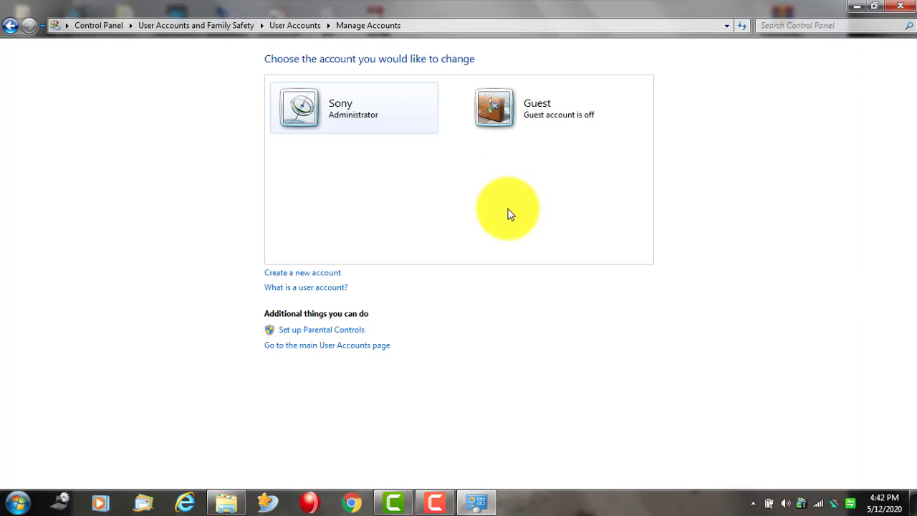
{"action": "left_click", "coordinate": [856, 5]}
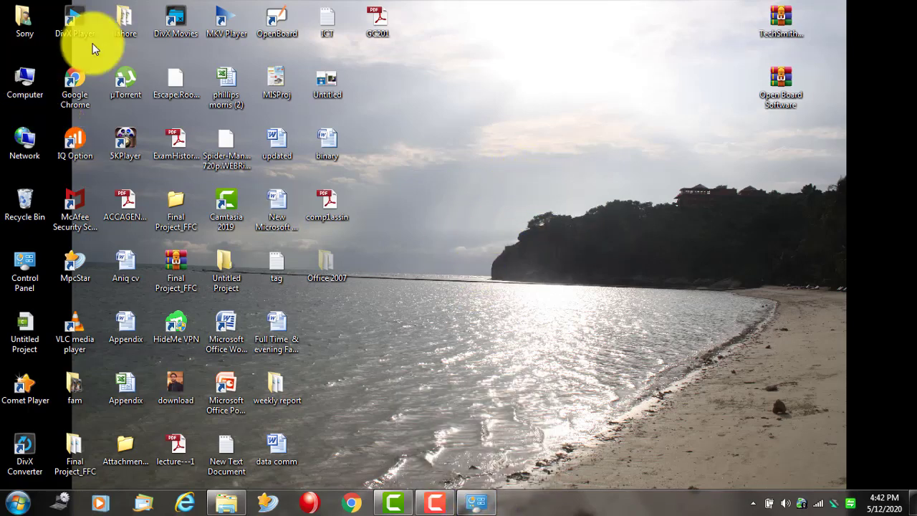
{"action": "double_click", "coordinate": [24, 81]}
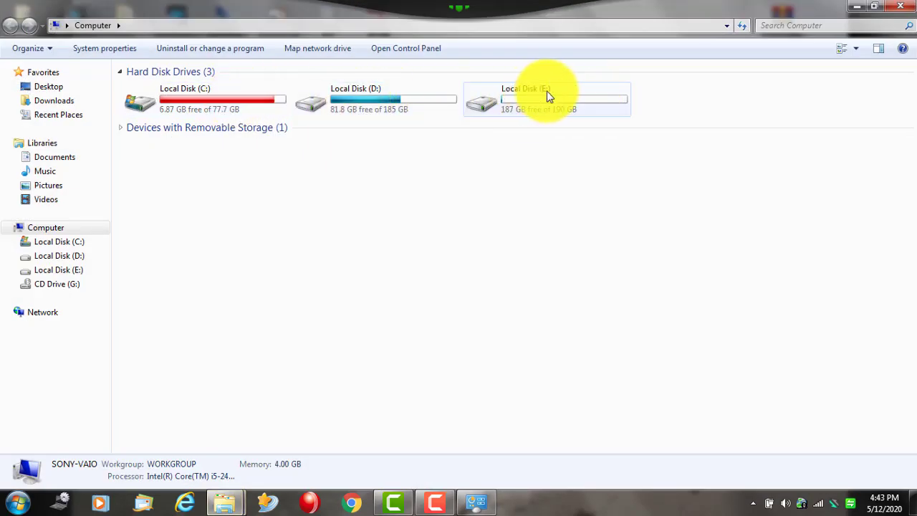
{"action": "left_click", "coordinate": [862, 7]}
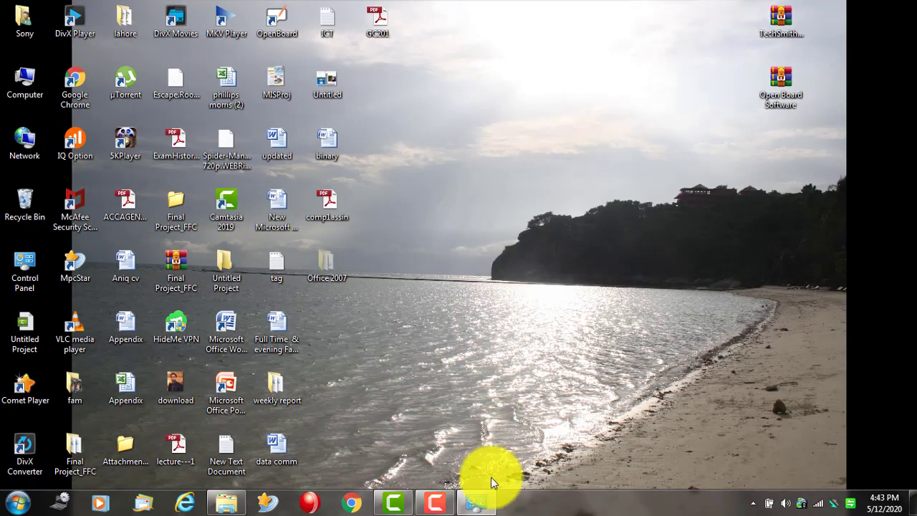
{"action": "left_click", "coordinate": [477, 501]}
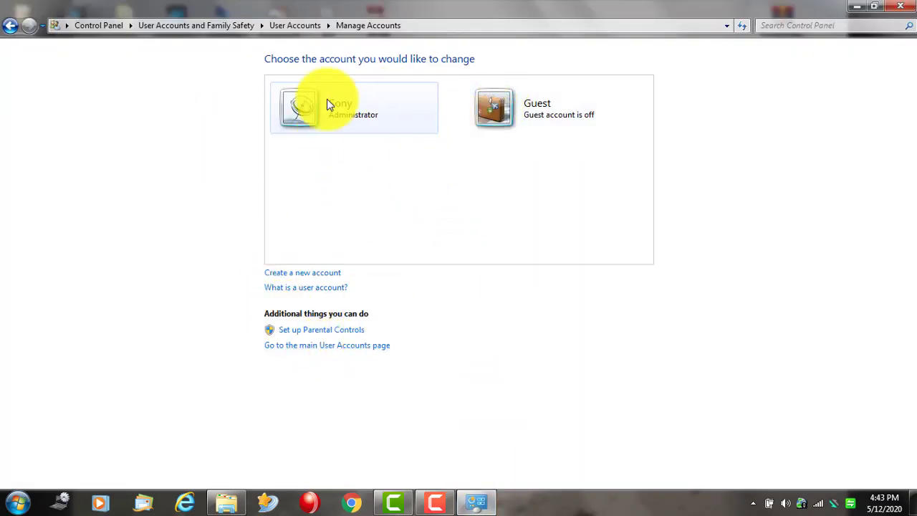
- Step back through the account pages to the User Accounts and Family Safety category
{"action": "left_click", "coordinate": [15, 31]}
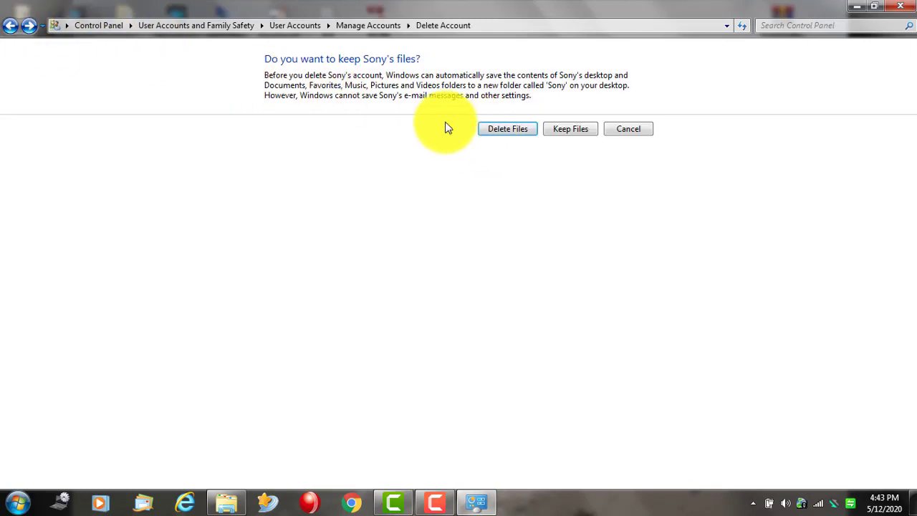
{"action": "left_click", "coordinate": [8, 31]}
{"action": "left_click", "coordinate": [8, 31]}
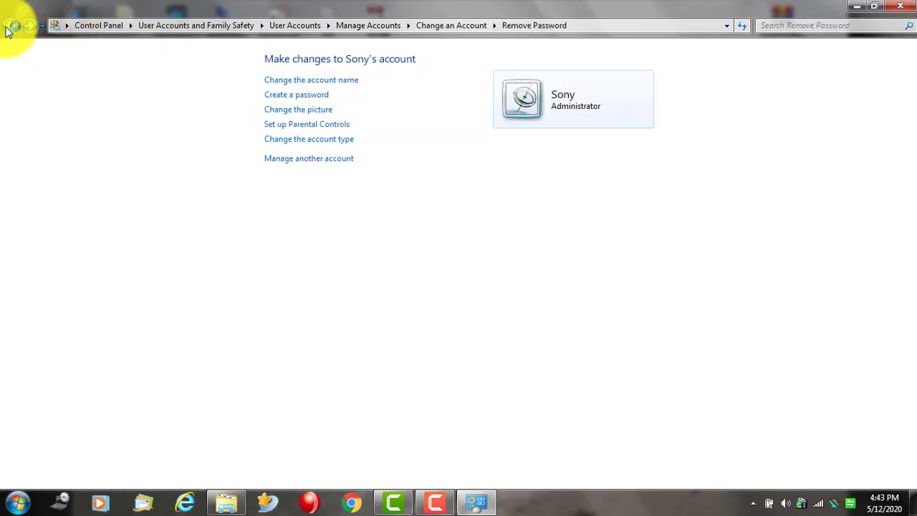
{"action": "left_click", "coordinate": [8, 31]}
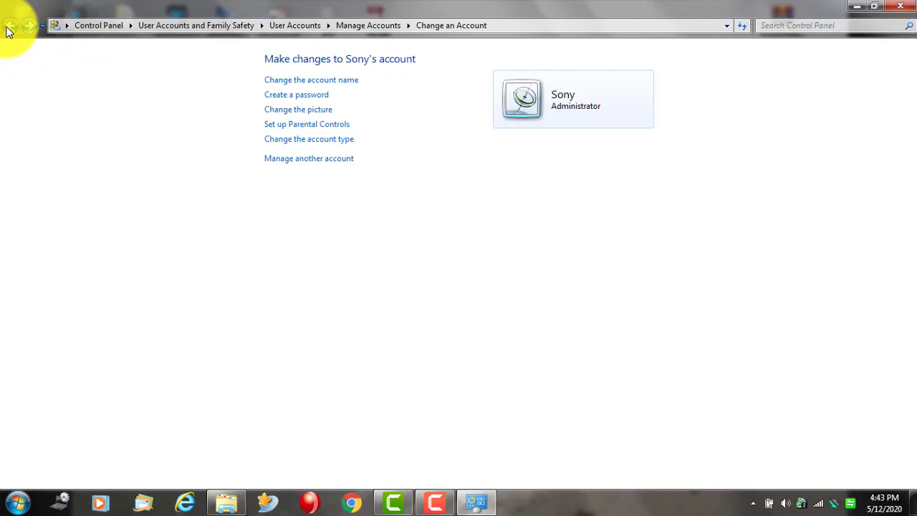
{"action": "left_click", "coordinate": [8, 31]}
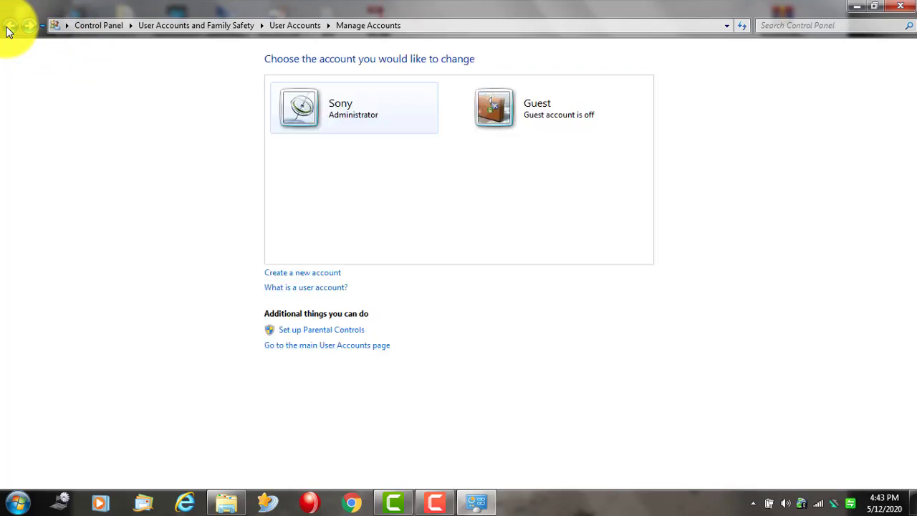
{"action": "left_click", "coordinate": [8, 32]}
{"action": "left_click", "coordinate": [8, 32]}
{"action": "left_click", "coordinate": [7, 32]}
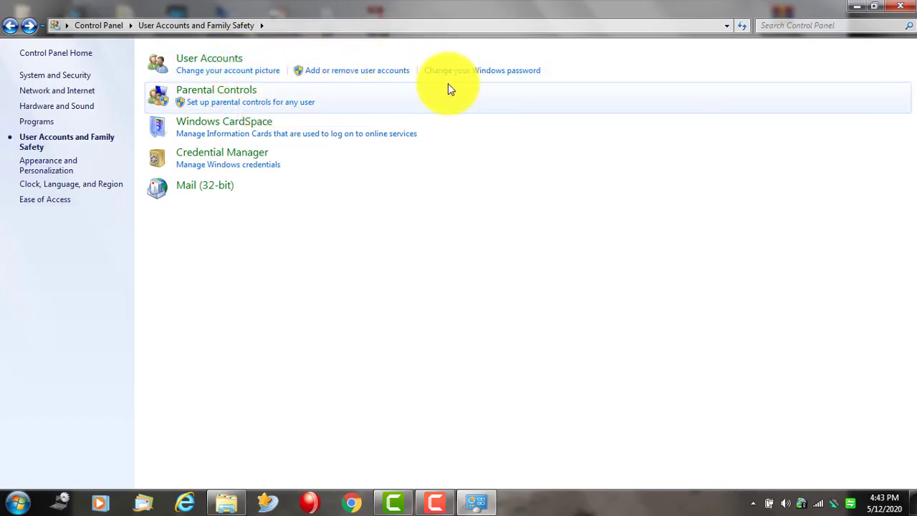
{"action": "left_click", "coordinate": [236, 63]}
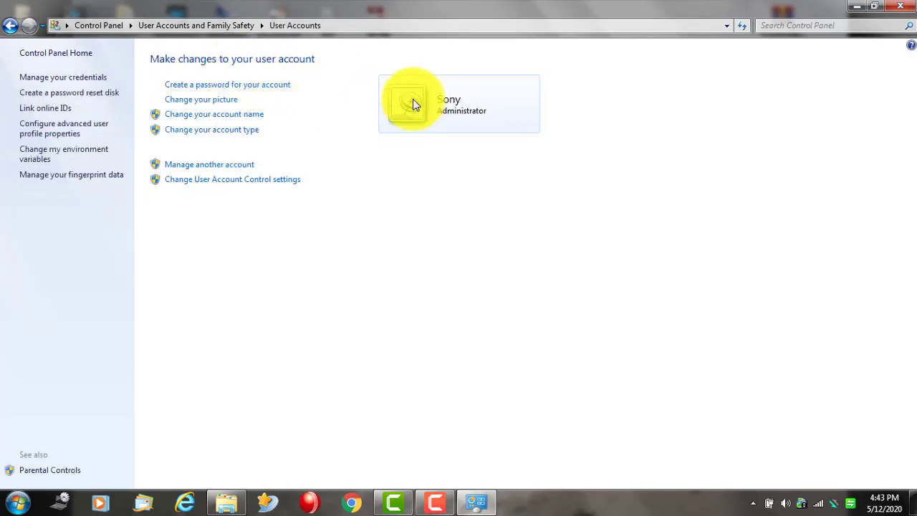
{"action": "left_click", "coordinate": [208, 101]}
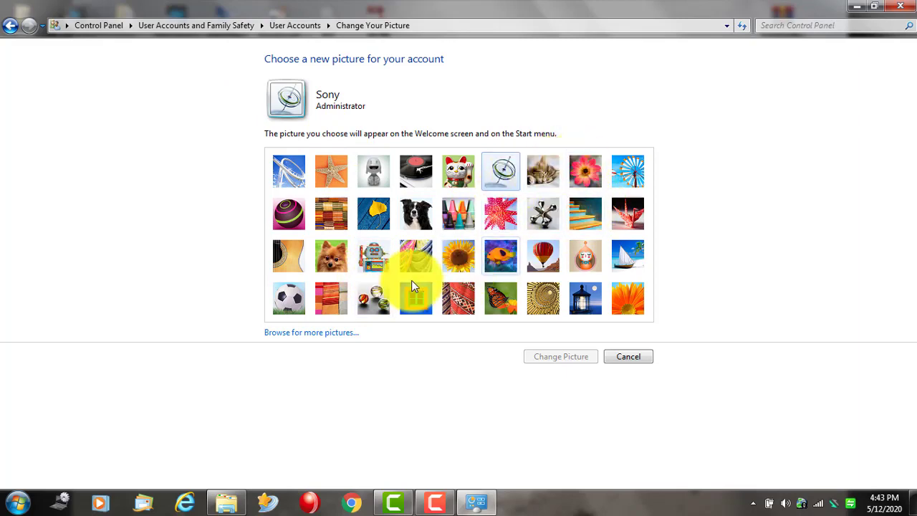
{"action": "left_click", "coordinate": [316, 334]}
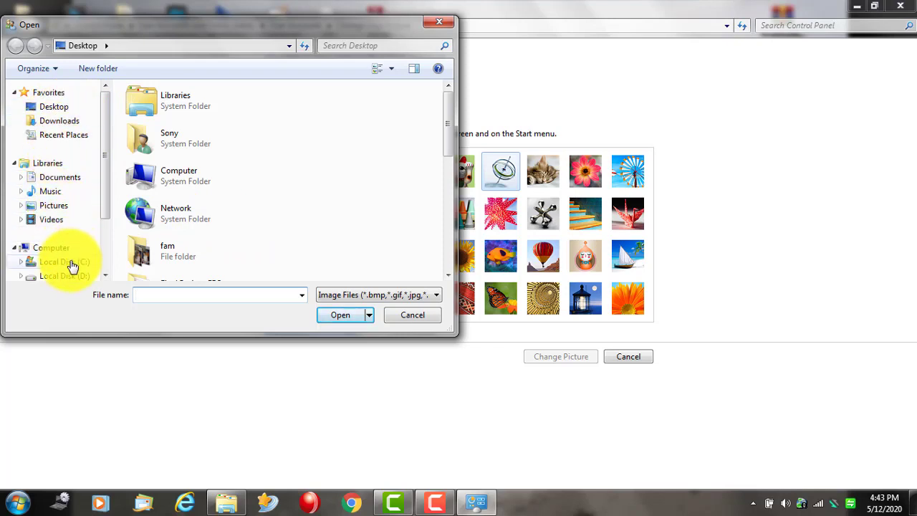
{"action": "scroll", "coordinate": [106, 207], "scroll_direction": "down", "scroll_amount": 2}
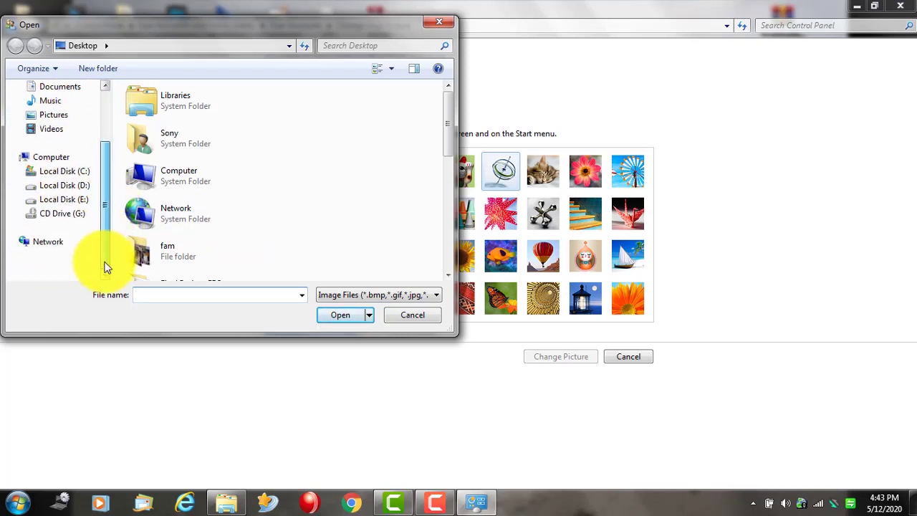
{"action": "scroll", "coordinate": [102, 266], "scroll_direction": "up", "scroll_amount": 1}
{"action": "scroll", "coordinate": [106, 200], "scroll_direction": "up", "scroll_amount": 2}
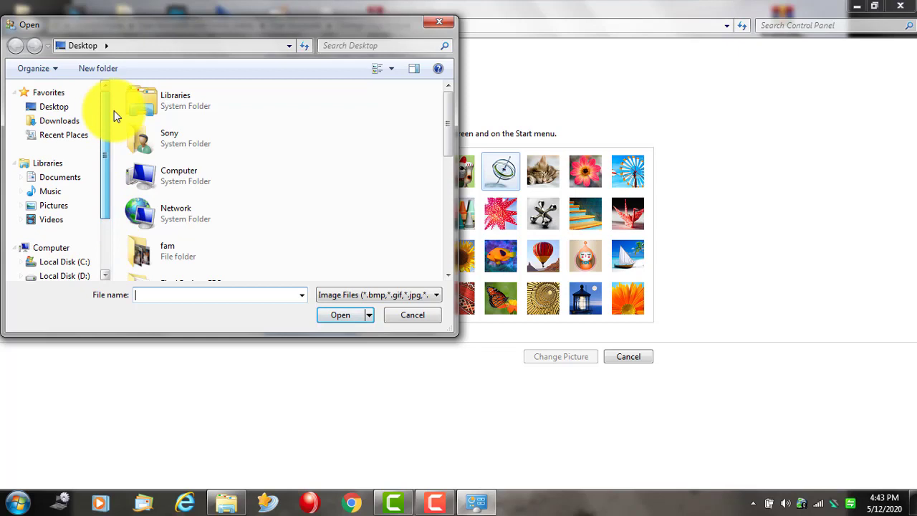
{"action": "left_click", "coordinate": [61, 108]}
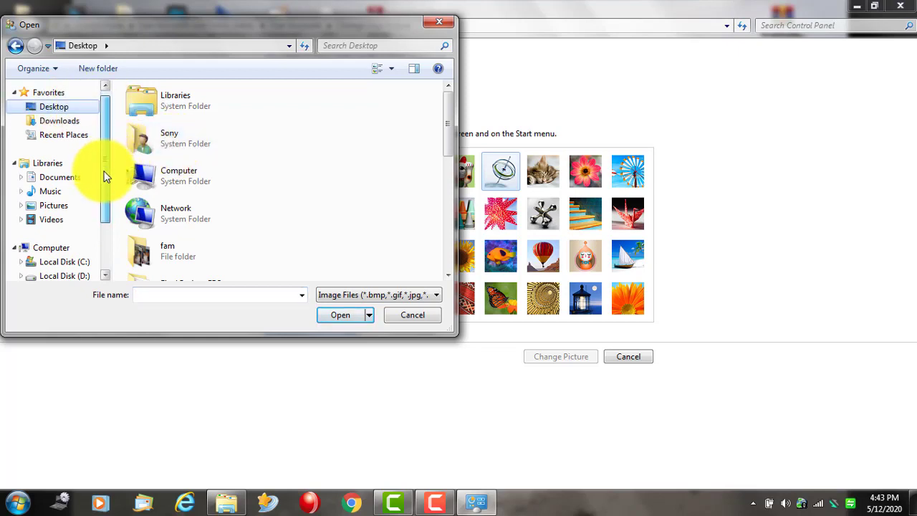
{"action": "scroll", "coordinate": [100, 158], "scroll_direction": "down", "scroll_amount": 1}
{"action": "scroll", "coordinate": [119, 139], "scroll_direction": "up", "scroll_amount": 1}
{"action": "left_click_drag", "start_coordinate": [446, 128], "coordinate": [440, 262]}
{"action": "left_click", "coordinate": [152, 190]}
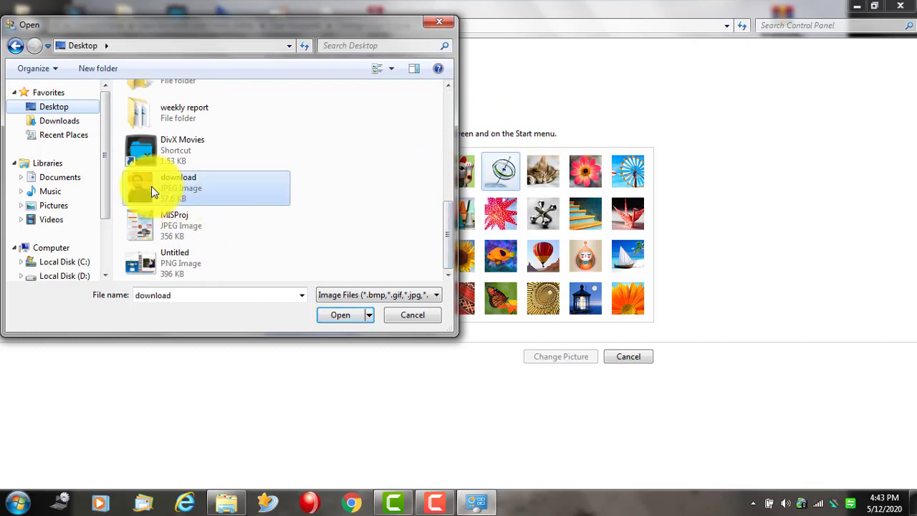
{"action": "left_click", "coordinate": [347, 315]}
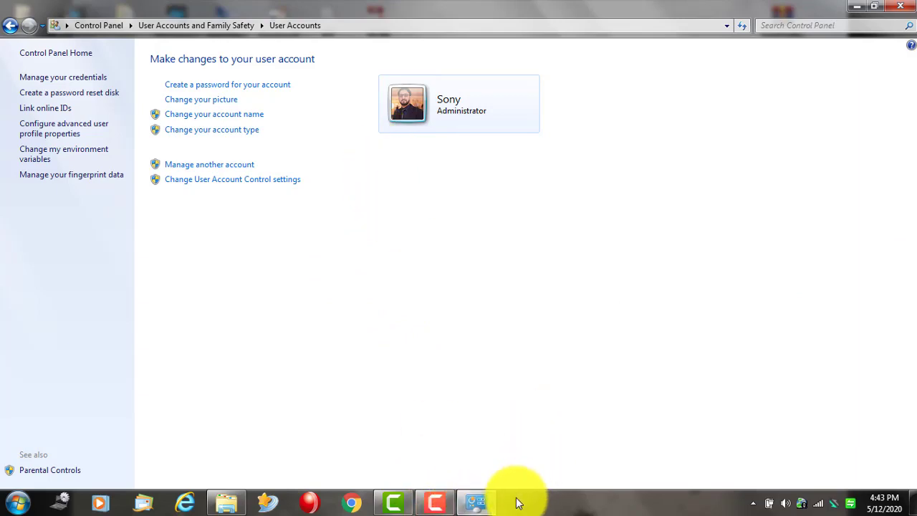
- Replace Sony's photo account picture with the first blue built-in picture
{"action": "left_click", "coordinate": [492, 507]}
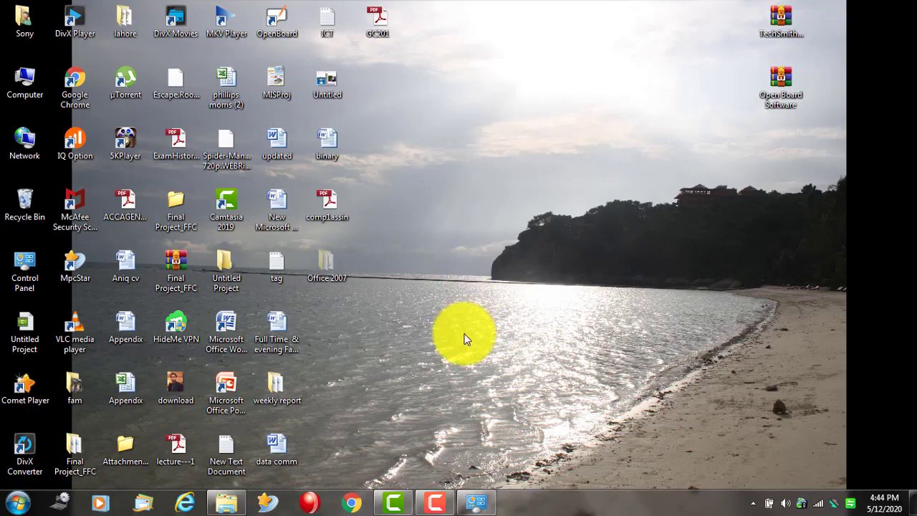
{"action": "left_click", "coordinate": [478, 499]}
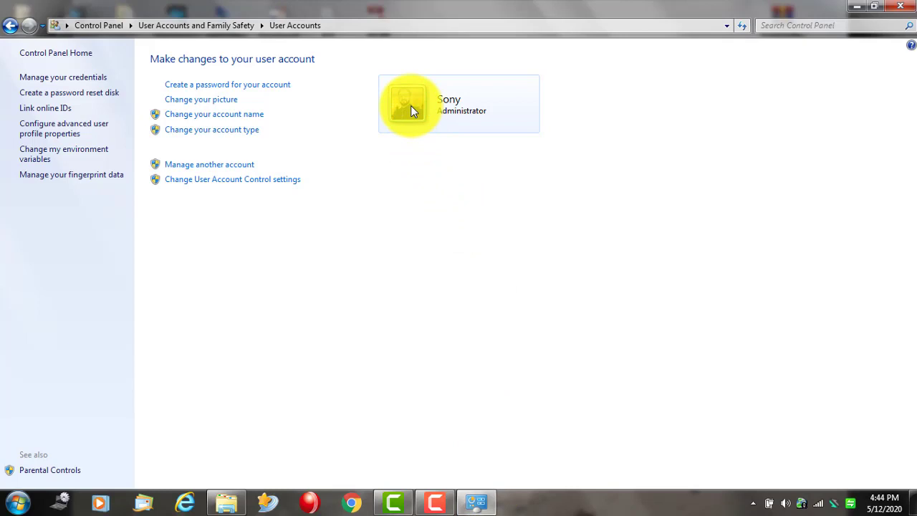
{"action": "left_click", "coordinate": [224, 100]}
{"action": "left_click", "coordinate": [493, 169]}
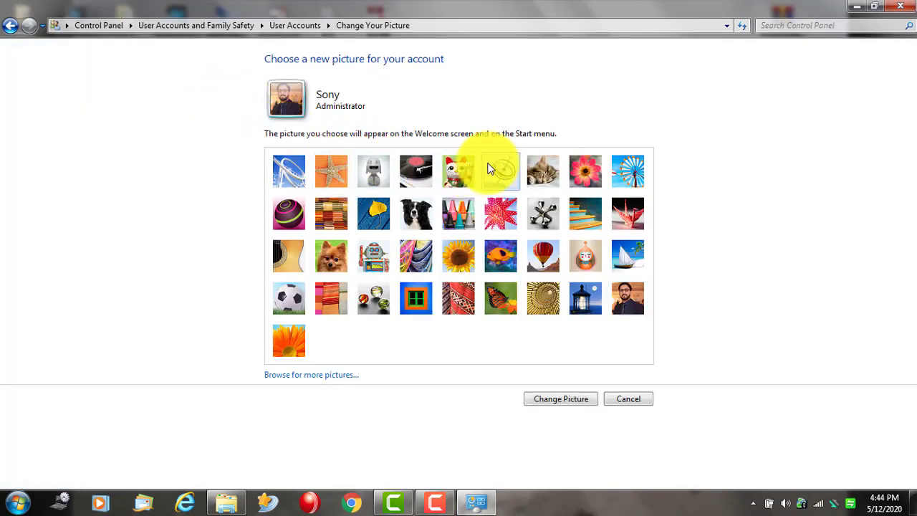
{"action": "left_click", "coordinate": [282, 172]}
{"action": "left_click", "coordinate": [561, 399]}
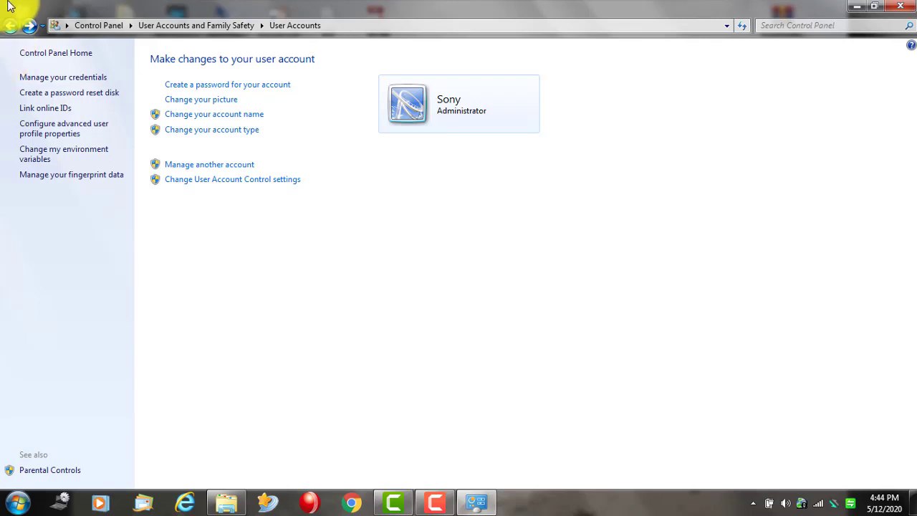
- Leave the account picture unchanged and restore the maximised User Accounts window to a smaller size
{"action": "left_click", "coordinate": [7, 26]}
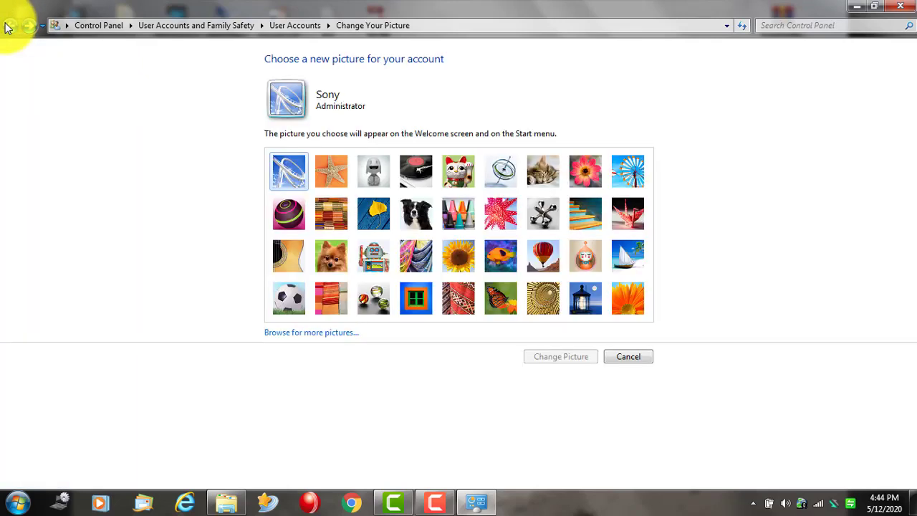
{"action": "left_click", "coordinate": [7, 26]}
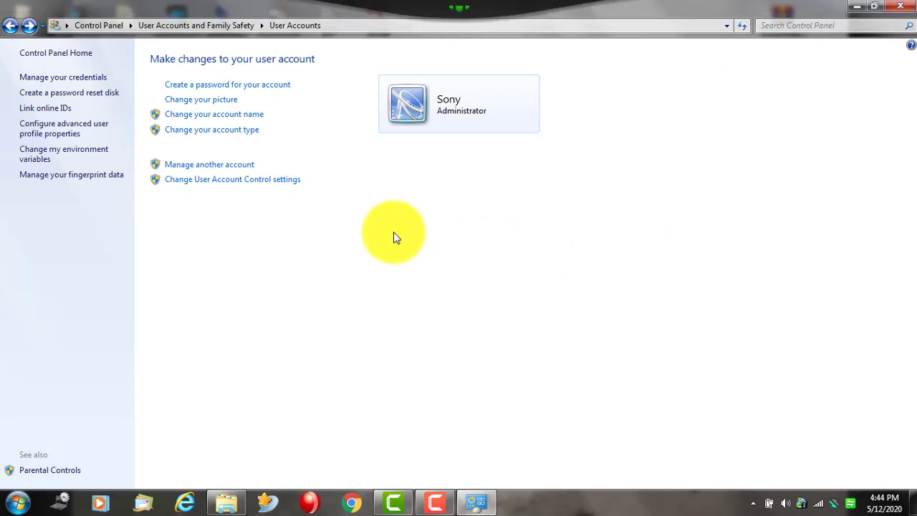
{"action": "double_click", "coordinate": [91, 9]}
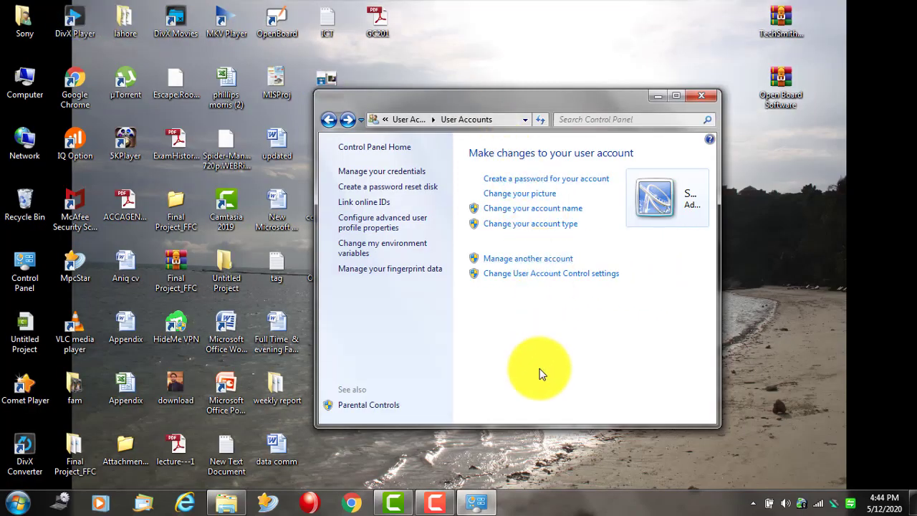
{"action": "left_click", "coordinate": [432, 504]}
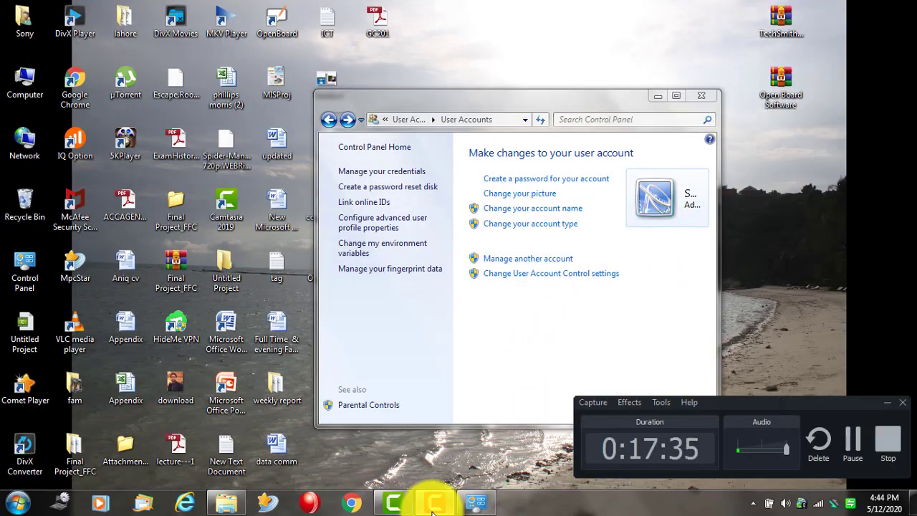
{"action": "left_click", "coordinate": [437, 506]}
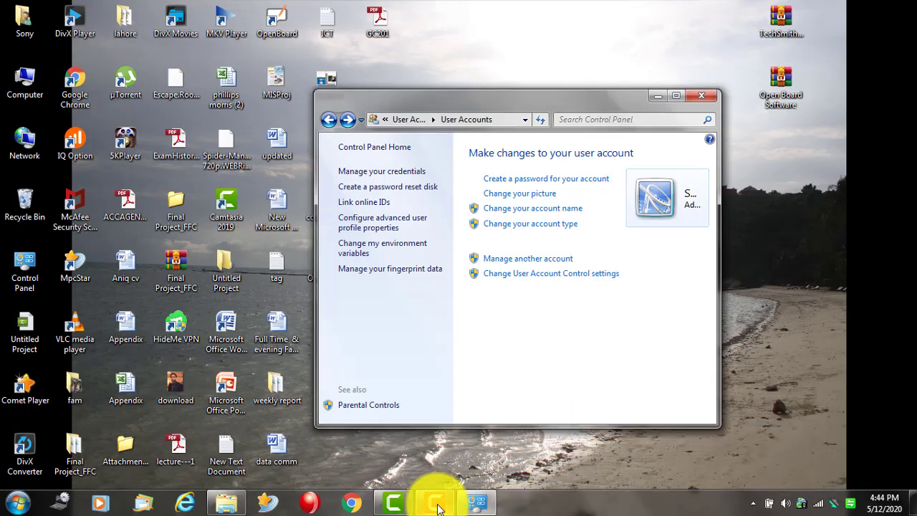
{"action": "left_click", "coordinate": [437, 506]}
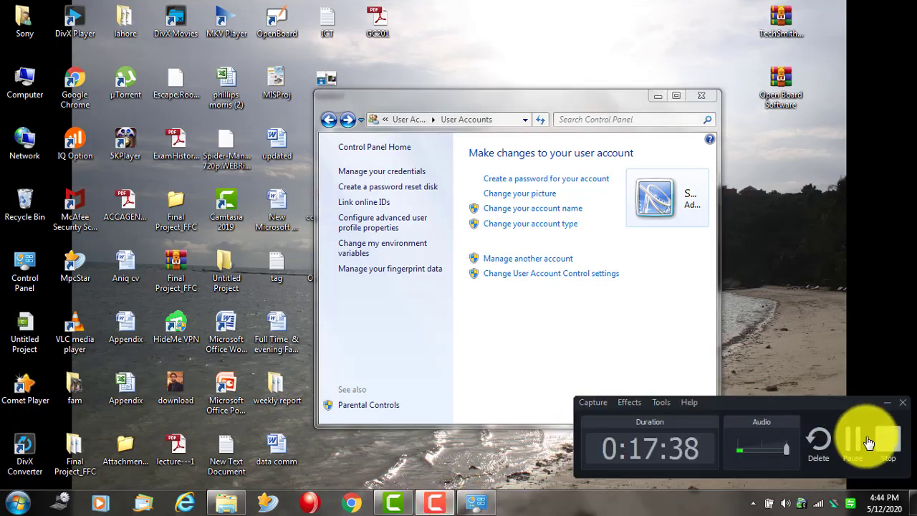
- Move the User Accounts window slightly higher, then close it to reveal the desktop
{"action": "left_click_drag", "start_coordinate": [561, 97], "coordinate": [559, 71]}
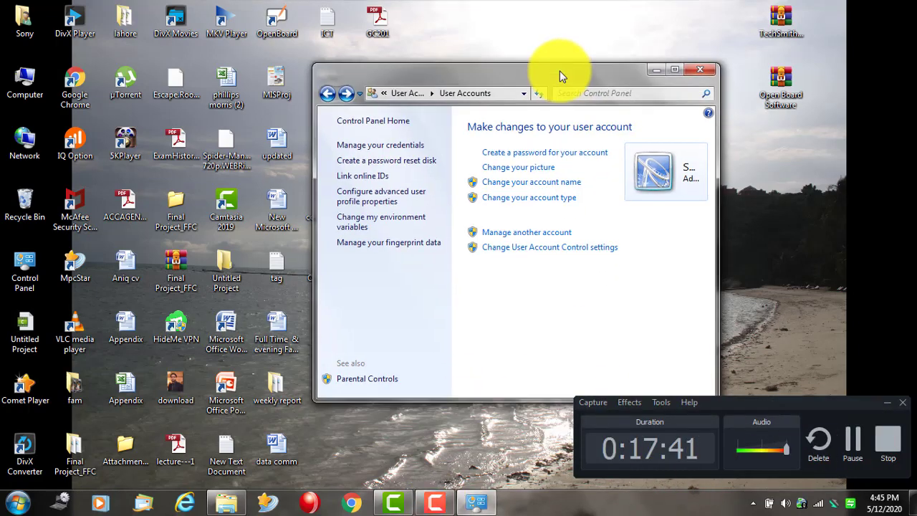
{"action": "left_click", "coordinate": [707, 70]}
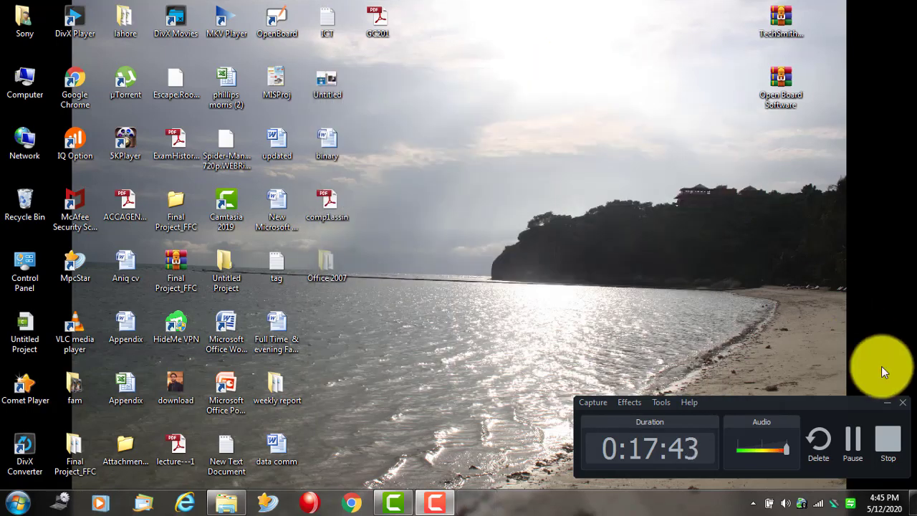
{"action": "left_click", "coordinate": [880, 402]}
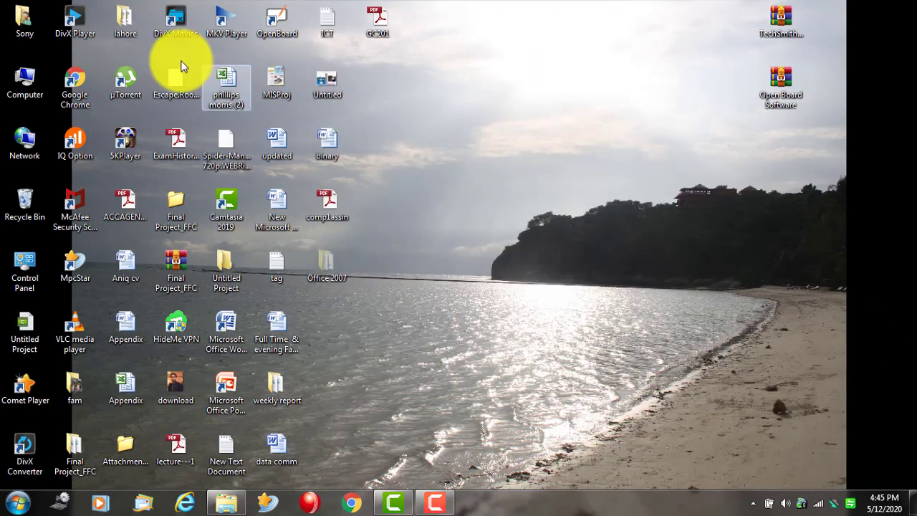
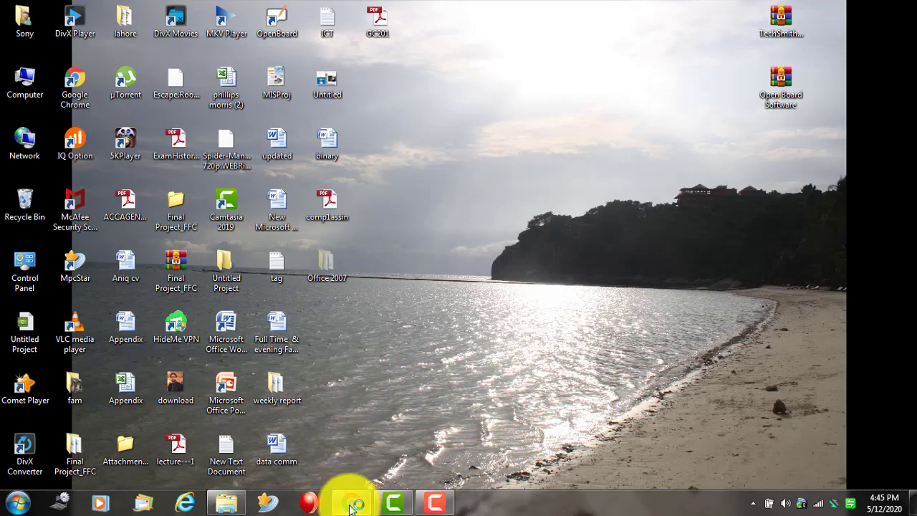
- Open google.com in Chrome and search for 'input devices'
{"action": "left_click", "coordinate": [353, 504]}
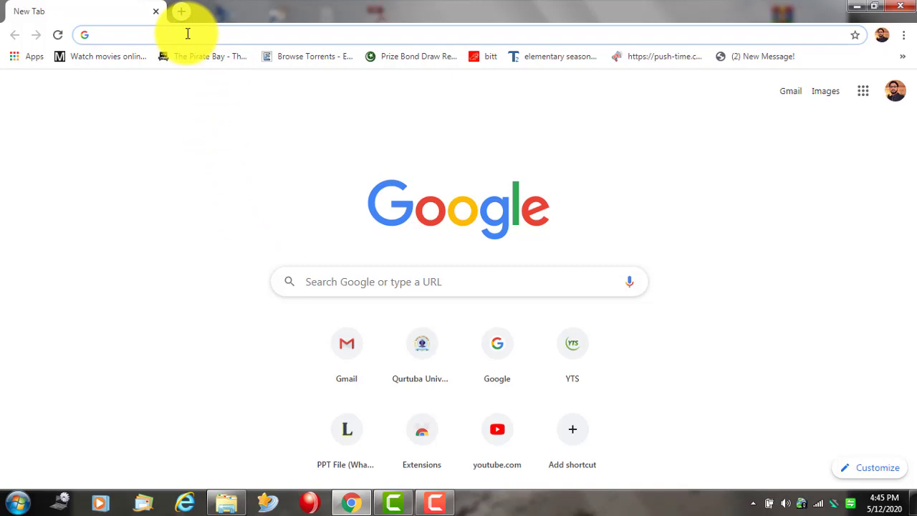
{"action": "type", "text": "goog"}
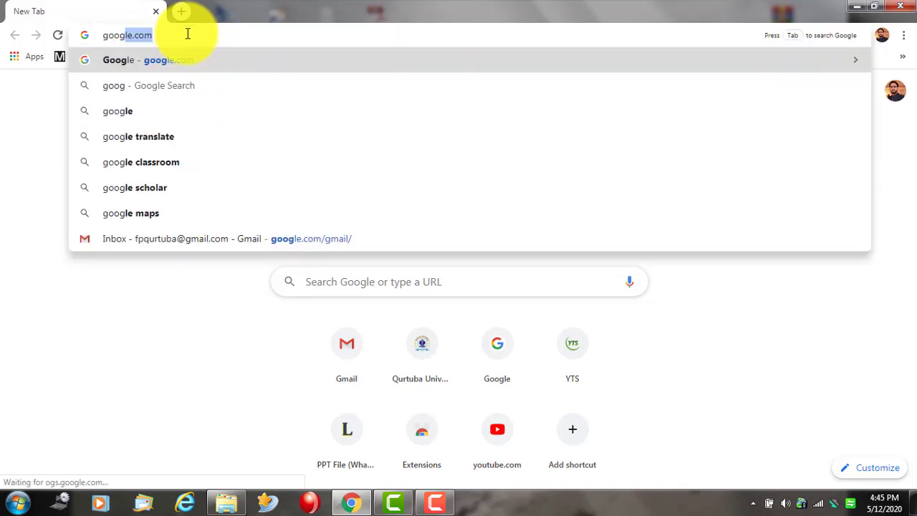
{"action": "type", "text": "le.com"}
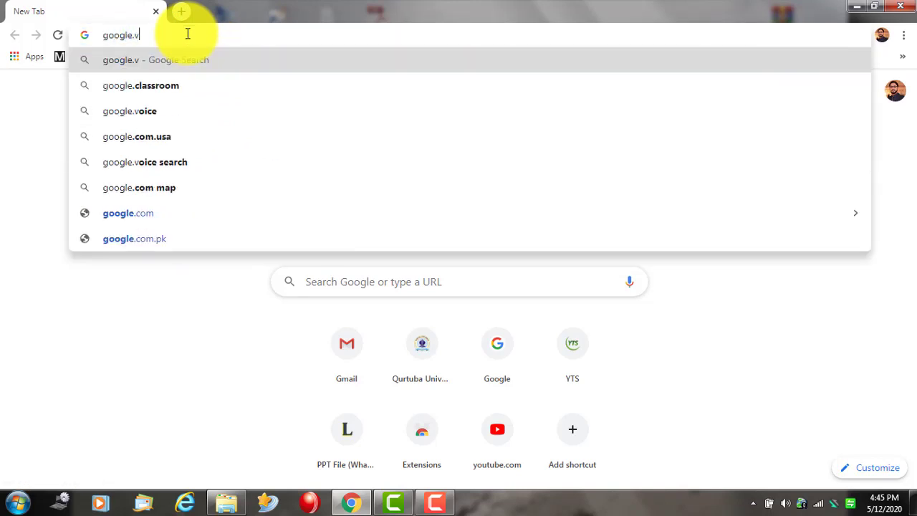
{"action": "key", "text": "Return"}
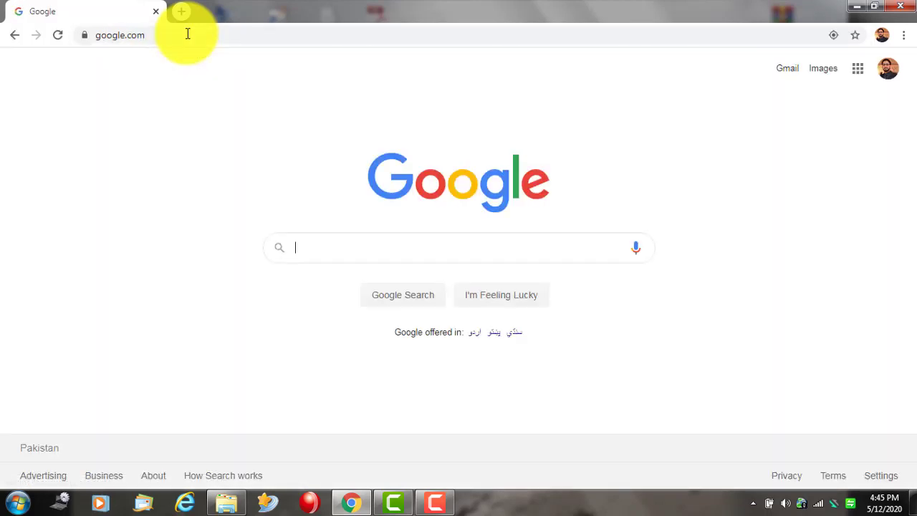
{"action": "type", "text": "inpu"}
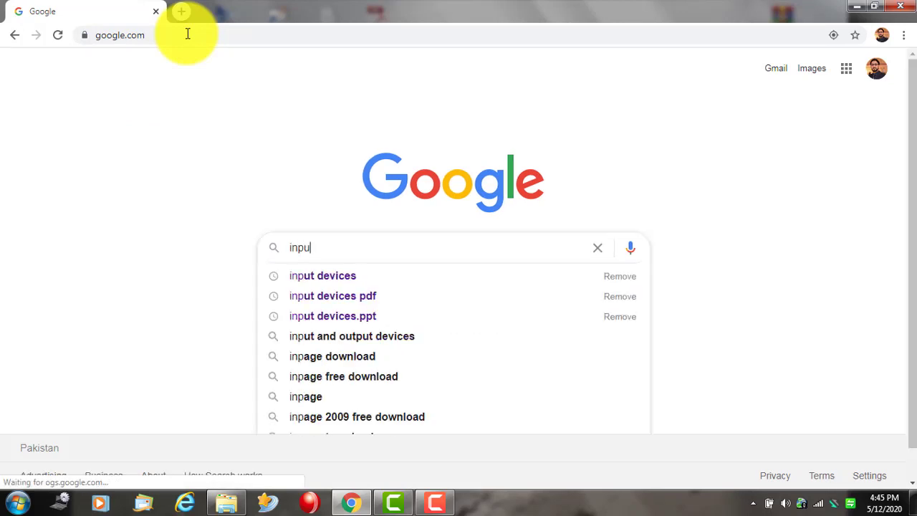
{"action": "type", "text": "t dec"}
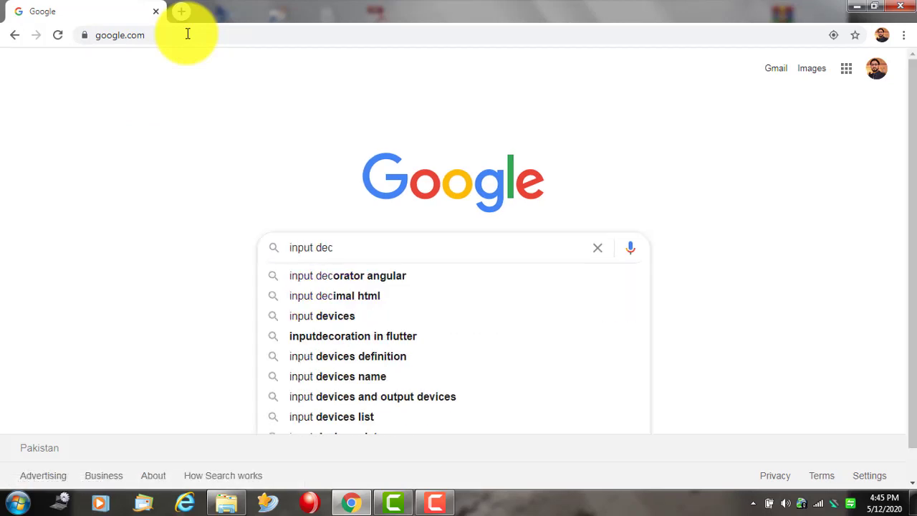
{"action": "key", "text": "BackSpace"}
{"action": "type", "text": "vices"}
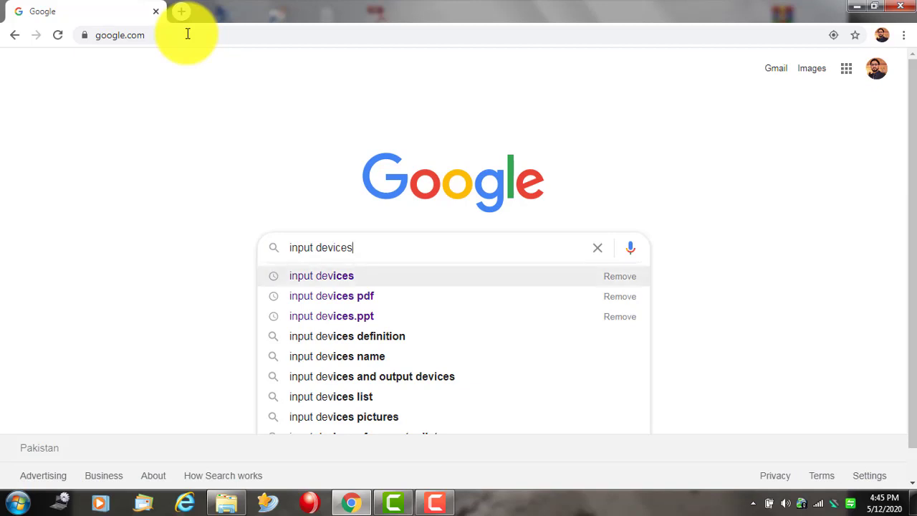
{"action": "key", "text": "Return"}
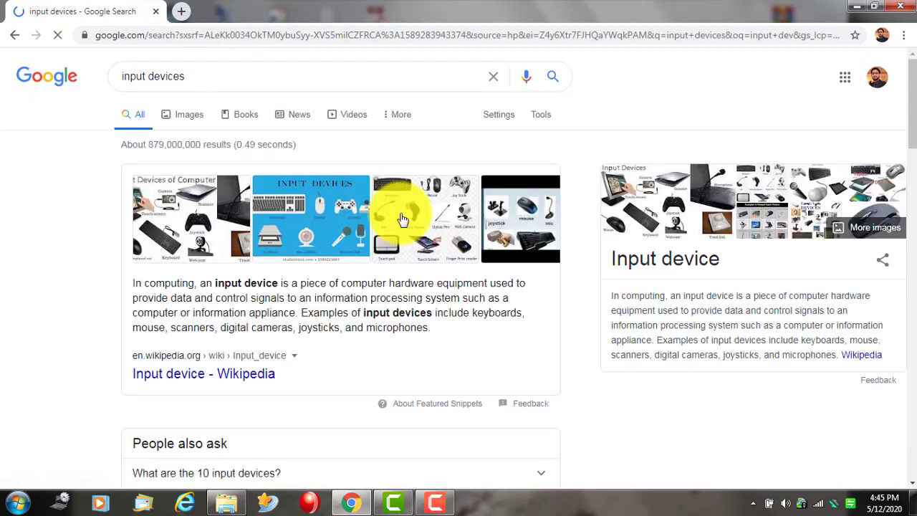
- Open the Computer Hope and TurboFuture results in new tabs and glance at each
{"action": "scroll", "coordinate": [215, 237], "scroll_direction": "down", "scroll_amount": 4}
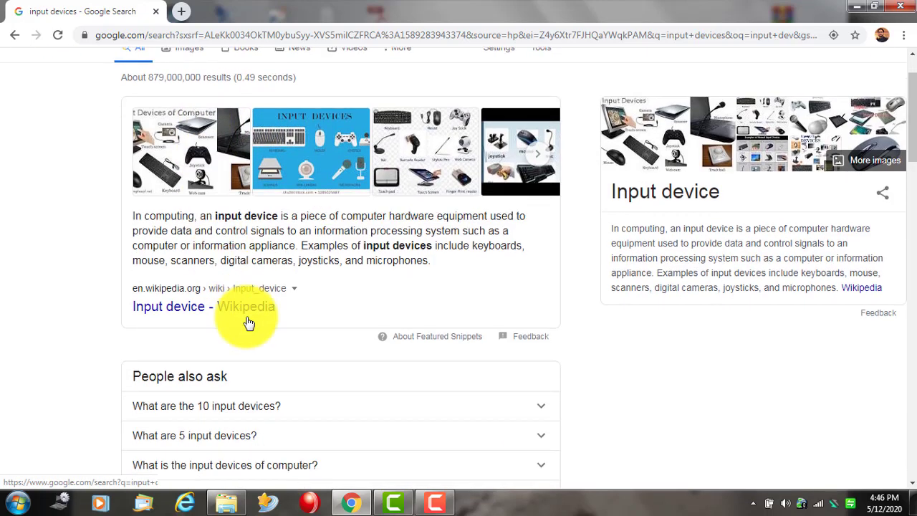
{"action": "scroll", "coordinate": [244, 351], "scroll_direction": "down", "scroll_amount": 3}
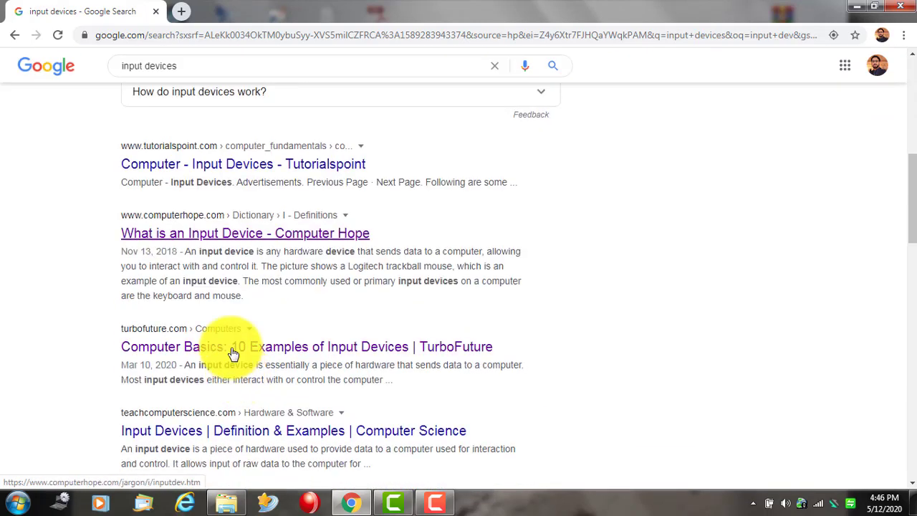
{"action": "right_click", "coordinate": [185, 237]}
{"action": "left_click", "coordinate": [237, 244]}
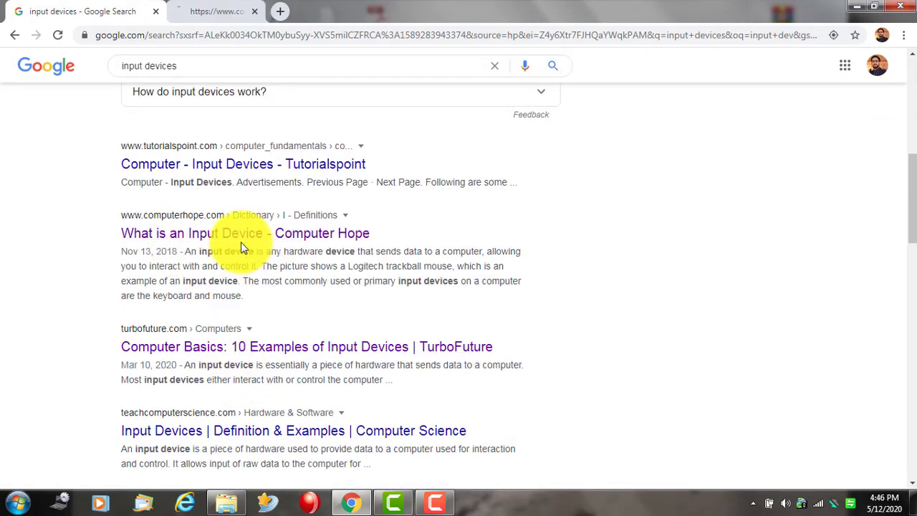
{"action": "right_click", "coordinate": [240, 349]}
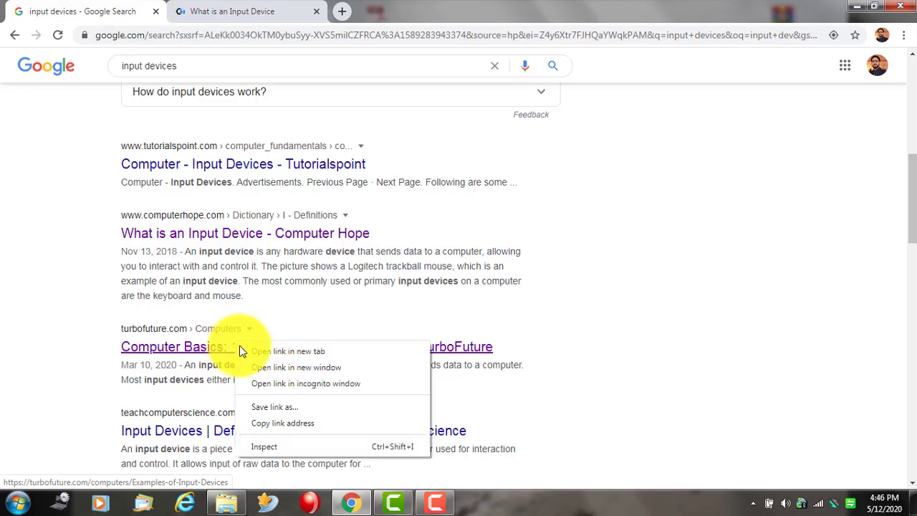
{"action": "left_click", "coordinate": [312, 354]}
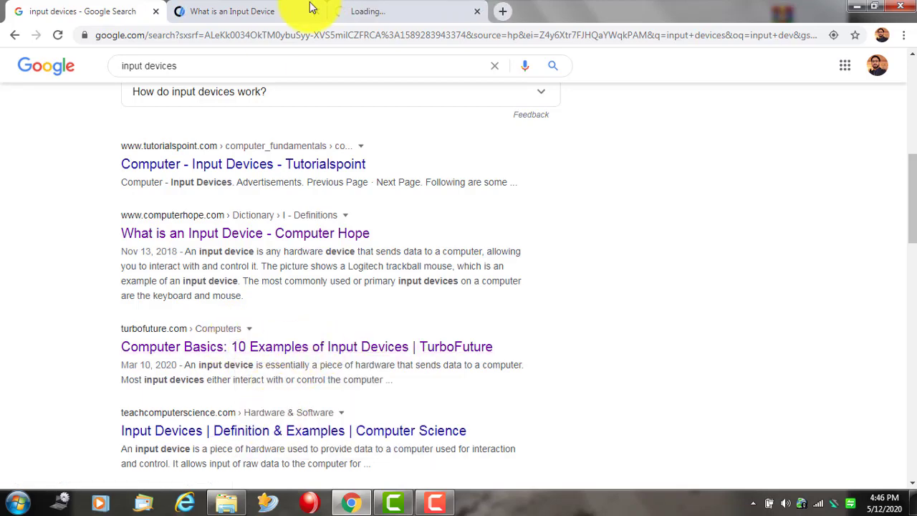
{"action": "left_click", "coordinate": [237, 13]}
{"action": "left_click", "coordinate": [409, 15]}
{"action": "left_click", "coordinate": [136, 15]}
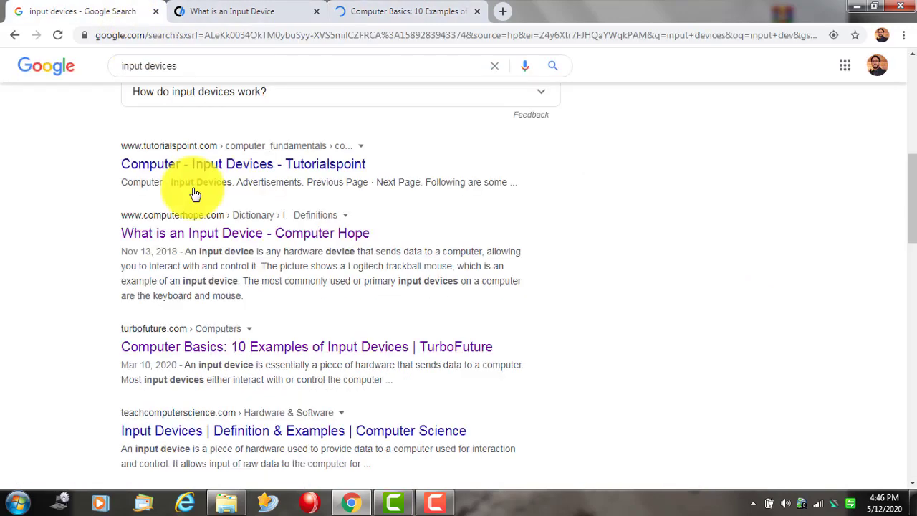
- Open the teachcomputerscience result in a separate window, then minimize it behind the Google results
{"action": "right_click", "coordinate": [242, 430]}
{"action": "left_click", "coordinate": [317, 334]}
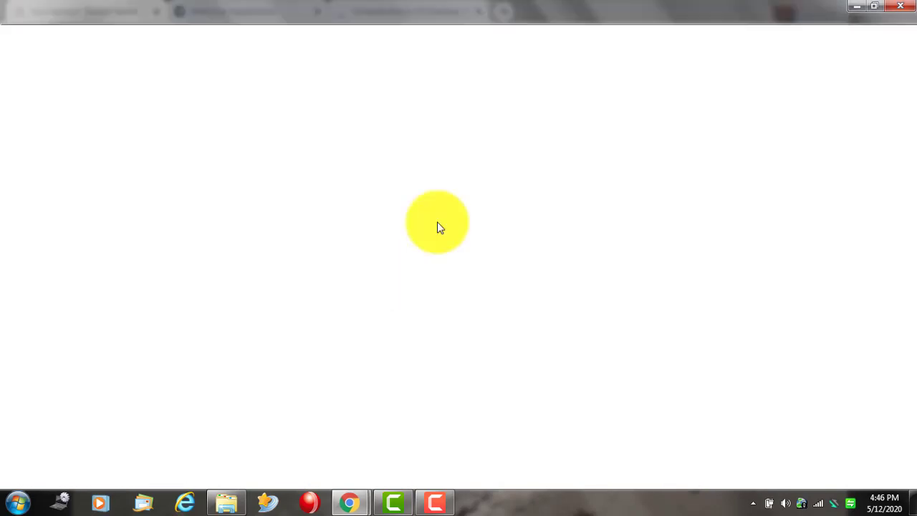
{"action": "double_click", "coordinate": [536, 14]}
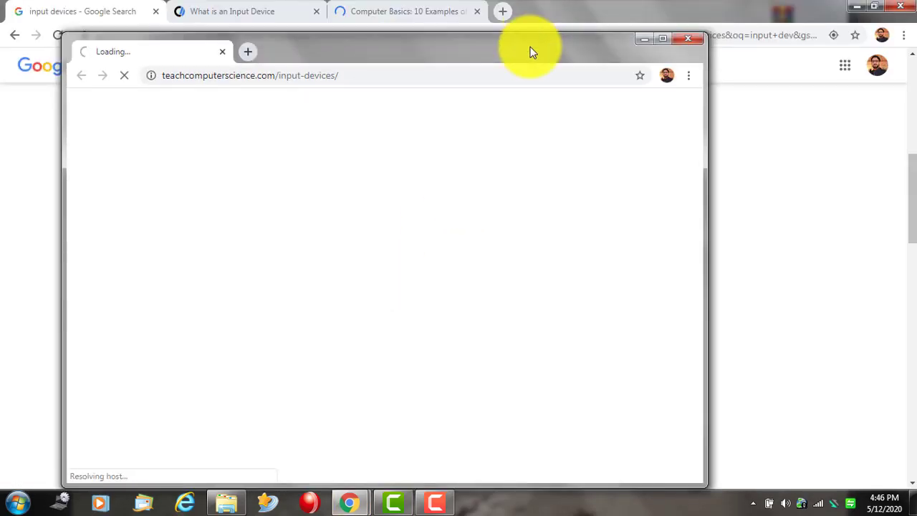
{"action": "left_click_drag", "start_coordinate": [530, 50], "coordinate": [687, 33]}
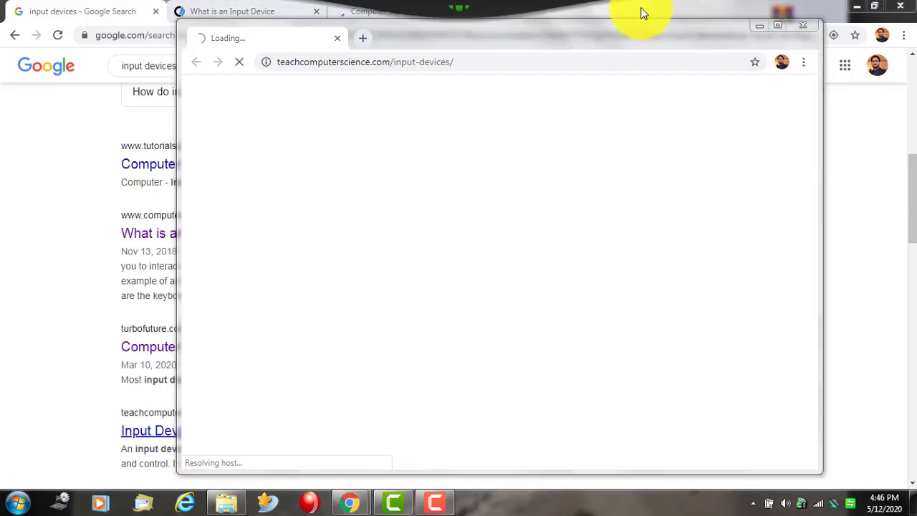
{"action": "double_click", "coordinate": [651, 15]}
{"action": "left_click", "coordinate": [706, 26]}
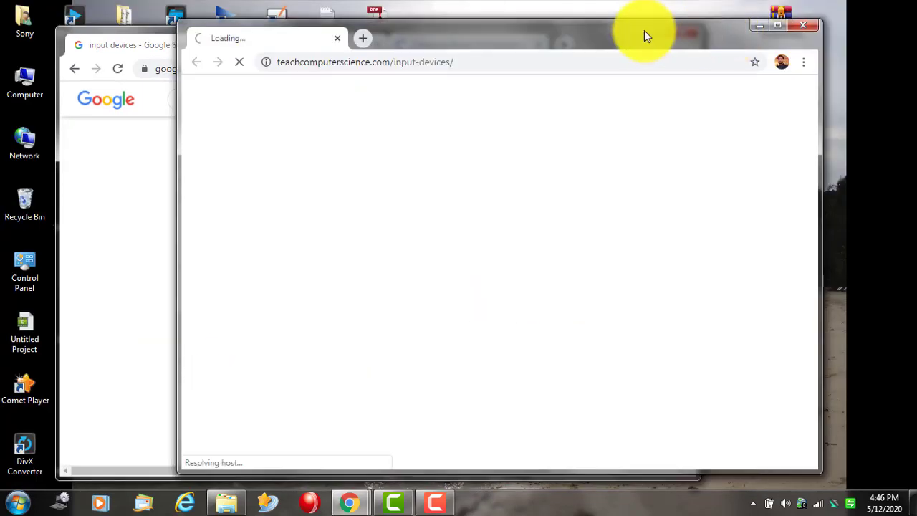
{"action": "double_click", "coordinate": [583, 30]}
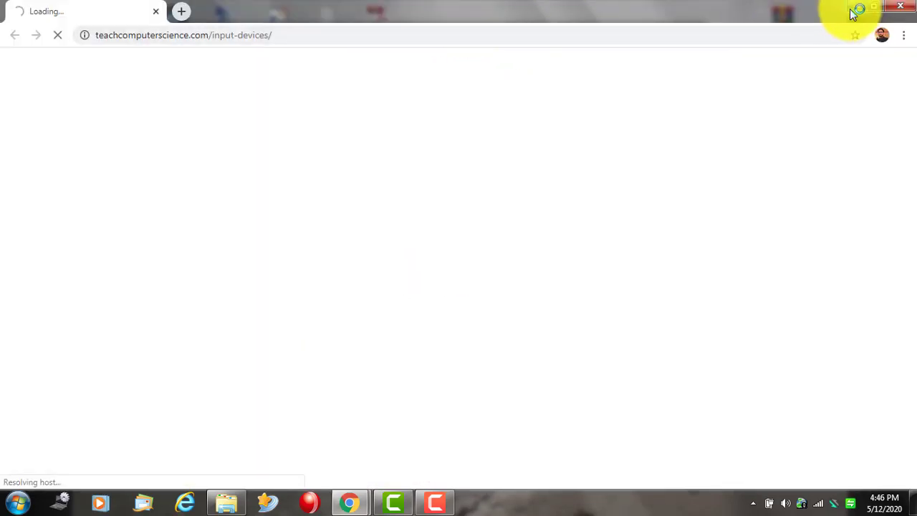
{"action": "left_click", "coordinate": [857, 8]}
{"action": "double_click", "coordinate": [593, 33]}
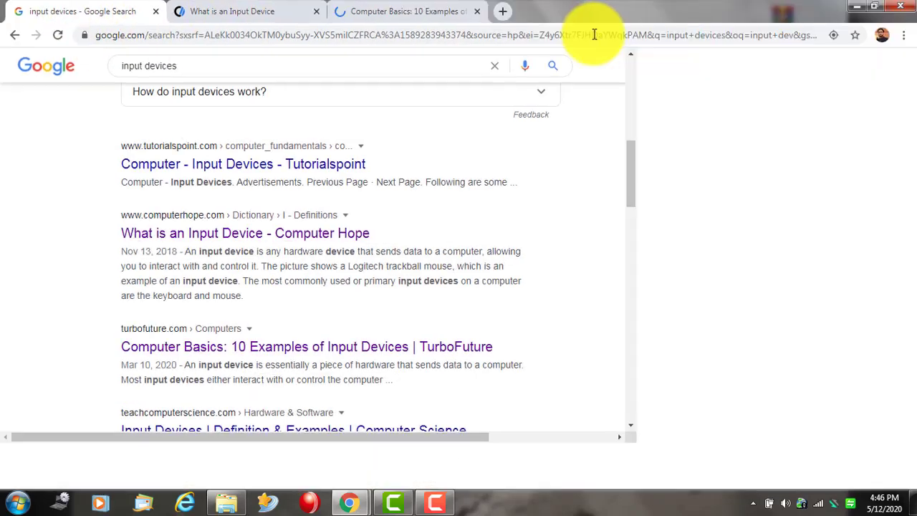
- Recheck the Computer Hope and TurboFuture tabs, then browse image results for input devices
{"action": "left_click", "coordinate": [233, 12]}
{"action": "left_click", "coordinate": [451, 12]}
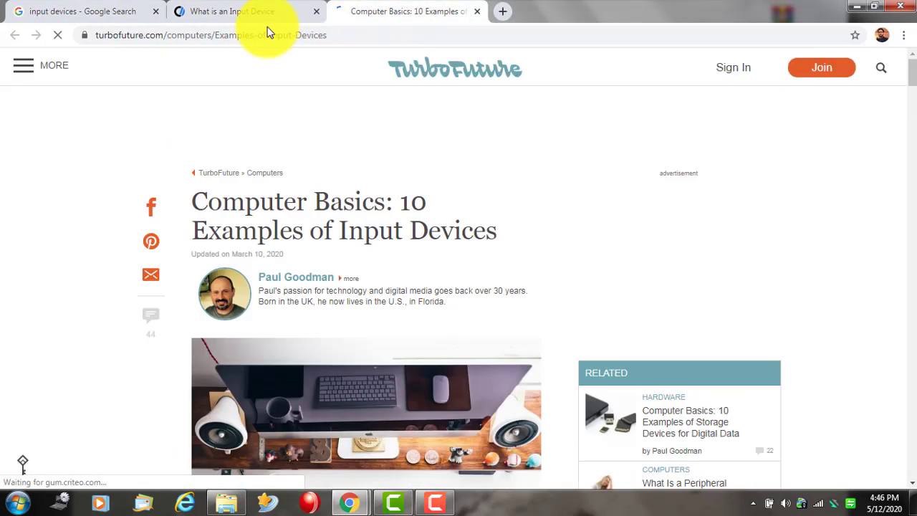
{"action": "left_click", "coordinate": [75, 12]}
{"action": "scroll", "coordinate": [219, 139], "scroll_direction": "up", "scroll_amount": 6}
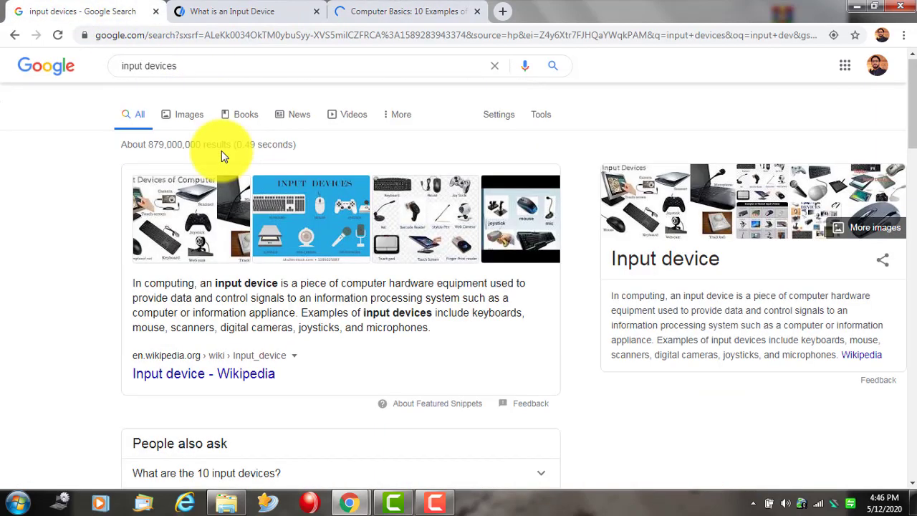
{"action": "left_click", "coordinate": [188, 122]}
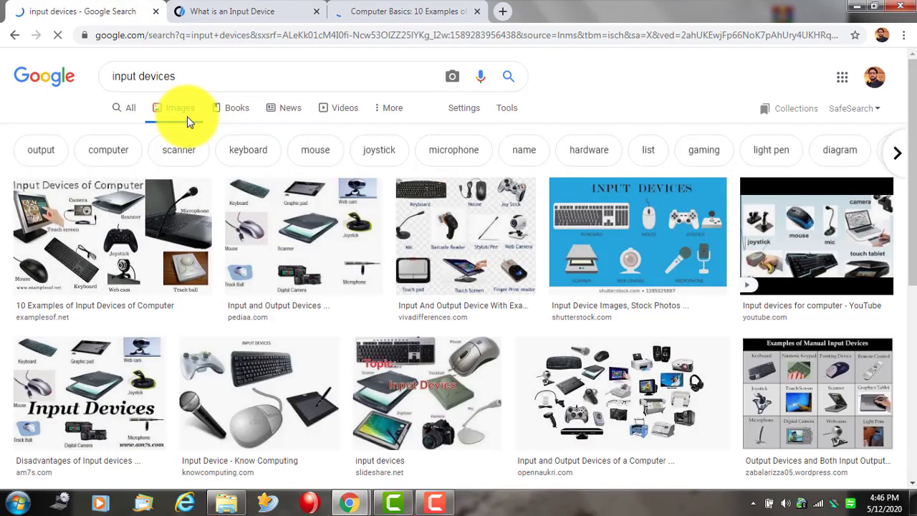
{"action": "scroll", "coordinate": [430, 265], "scroll_direction": "down", "scroll_amount": 6}
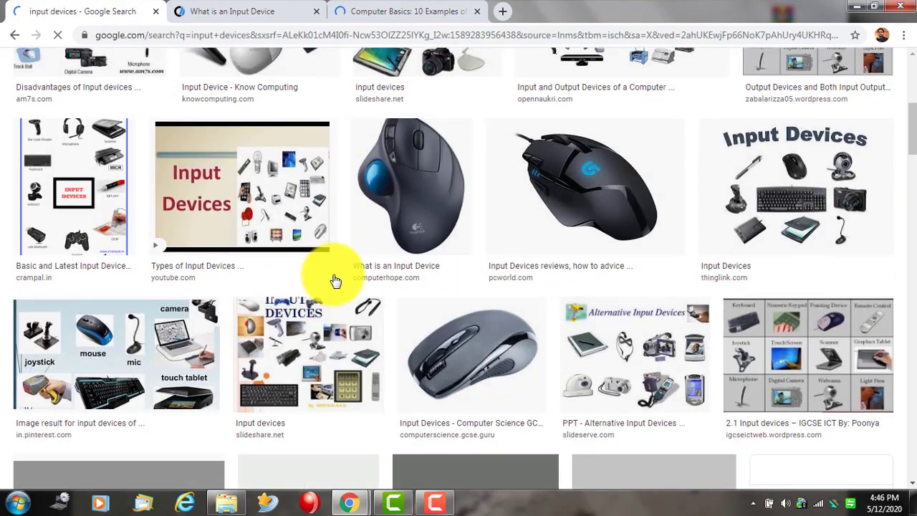
{"action": "scroll", "coordinate": [318, 277], "scroll_direction": "up", "scroll_amount": 5}
{"action": "scroll", "coordinate": [487, 230], "scroll_direction": "down", "scroll_amount": 10}
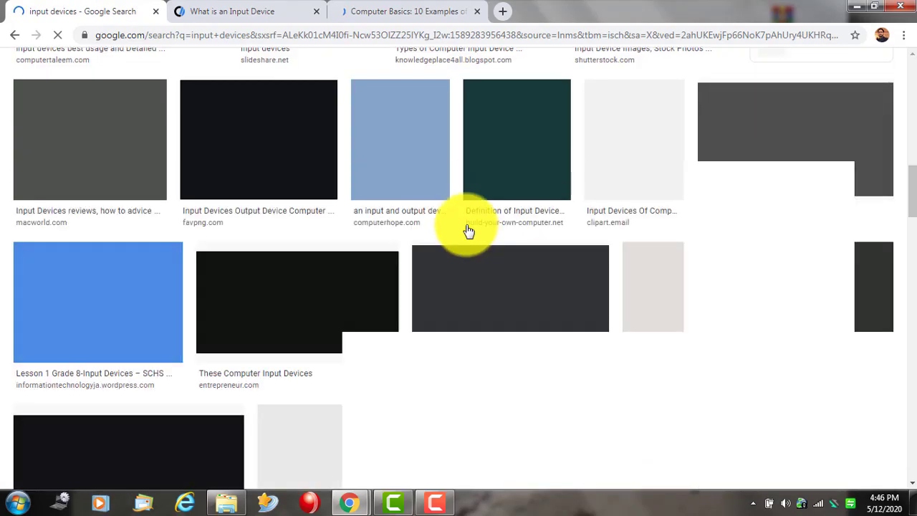
{"action": "scroll", "coordinate": [313, 144], "scroll_direction": "up", "scroll_amount": 10}
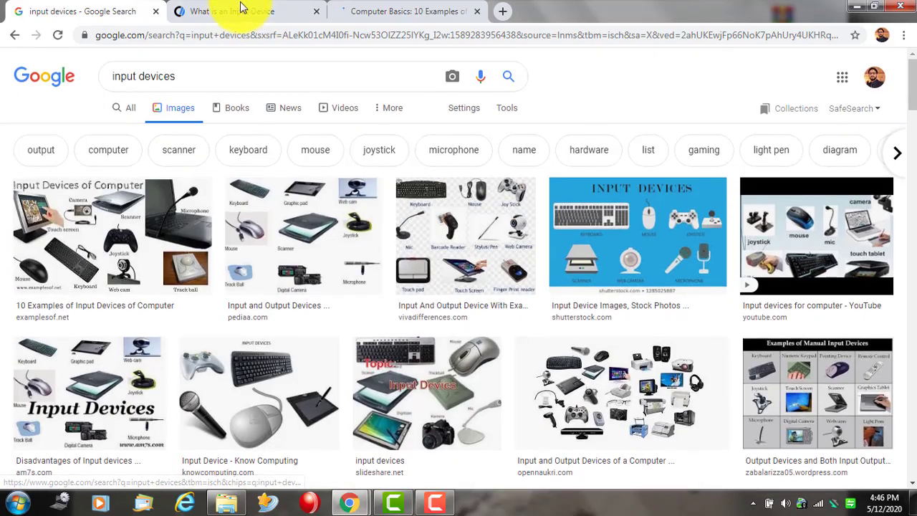
- Read the Computer Hope page, close both article tabs, and return to all results
{"action": "left_click", "coordinate": [241, 7]}
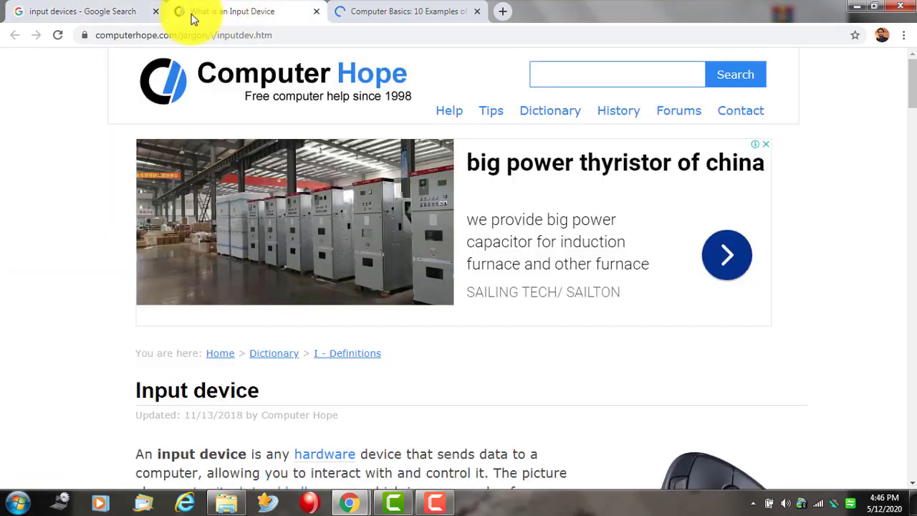
{"action": "scroll", "coordinate": [322, 230], "scroll_direction": "down", "scroll_amount": 5}
{"action": "scroll", "coordinate": [313, 247], "scroll_direction": "down", "scroll_amount": 9}
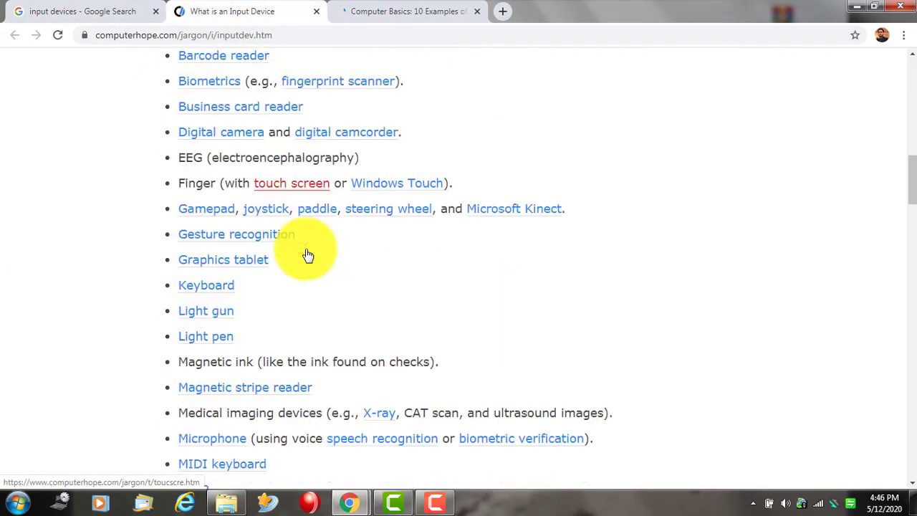
{"action": "scroll", "coordinate": [306, 251], "scroll_direction": "up", "scroll_amount": 5}
{"action": "scroll", "coordinate": [221, 184], "scroll_direction": "up", "scroll_amount": 6}
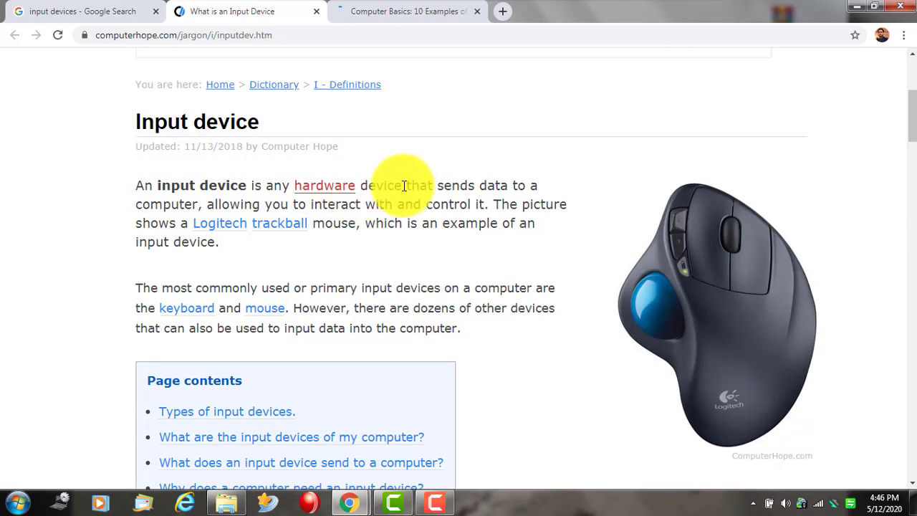
{"action": "left_click", "coordinate": [392, 11]}
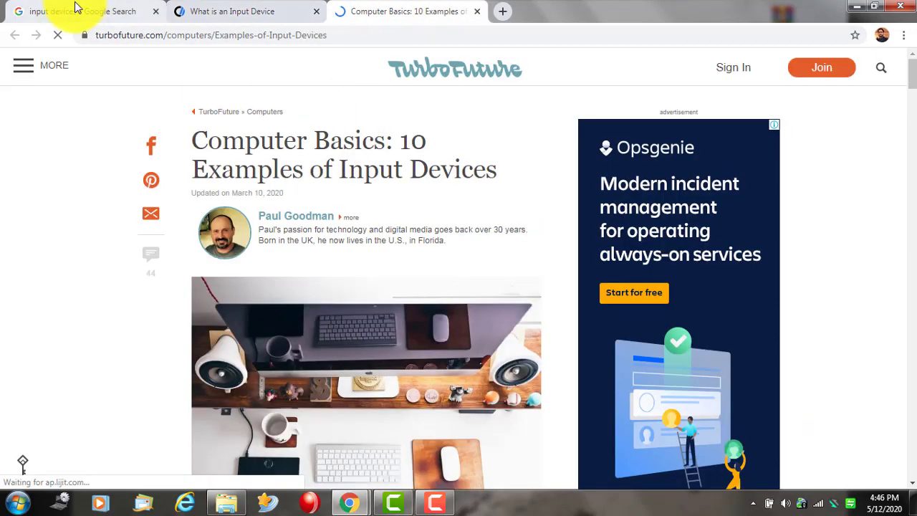
{"action": "left_click", "coordinate": [79, 10]}
{"action": "left_click", "coordinate": [476, 12]}
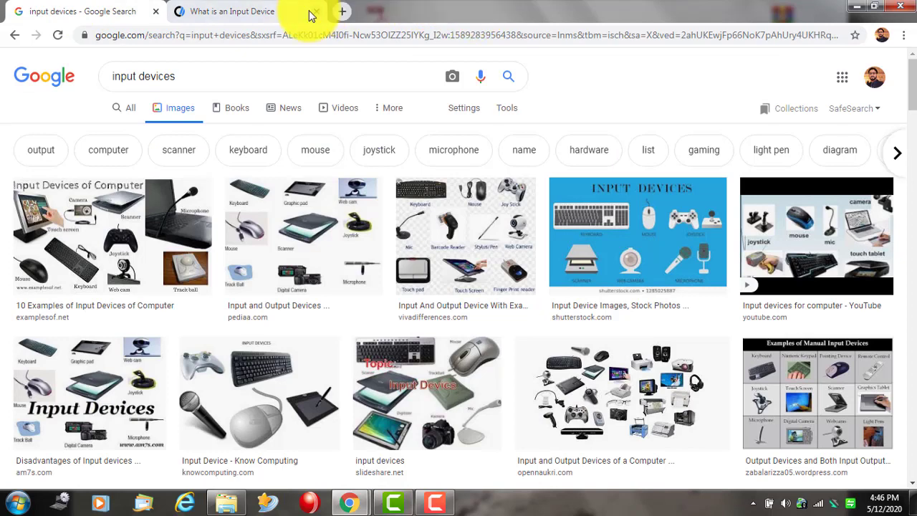
{"action": "left_click", "coordinate": [315, 12]}
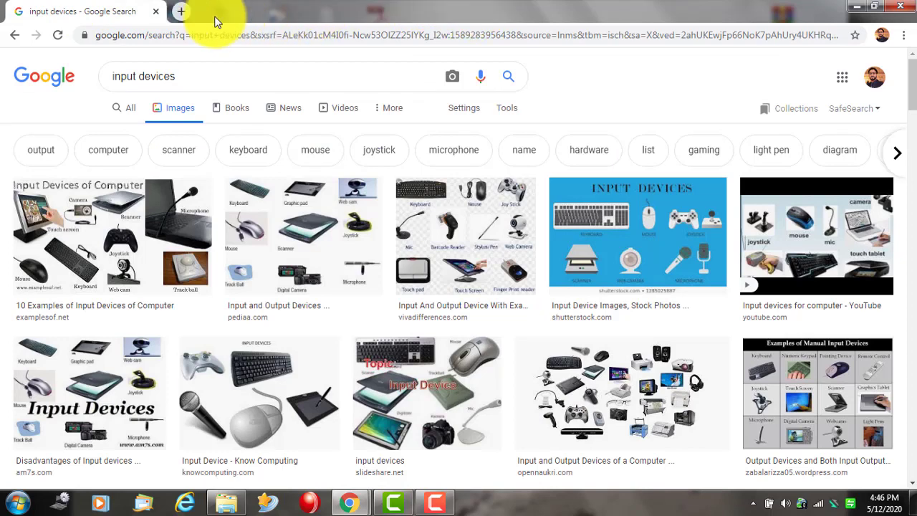
{"action": "left_click", "coordinate": [15, 35]}
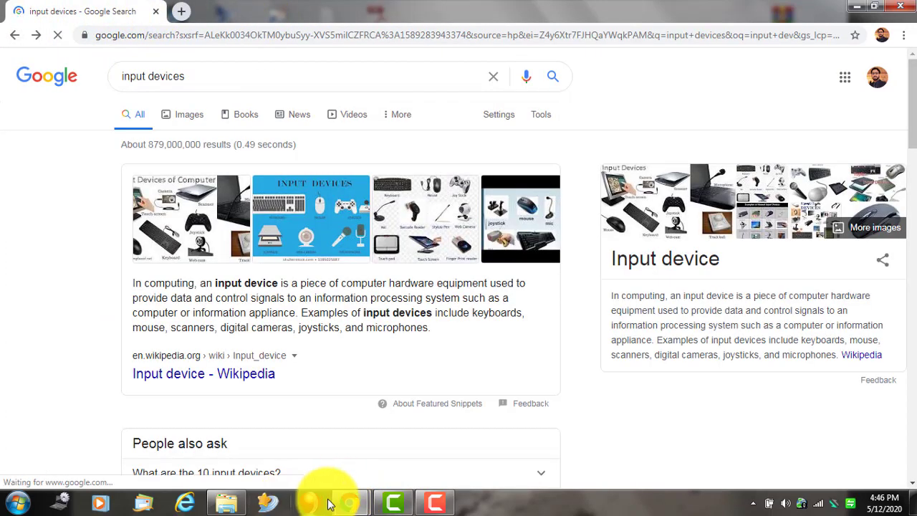
- Cancel the unverified game Security Warning and close the unreachable teachcomputerscience window
{"action": "left_click", "coordinate": [308, 501]}
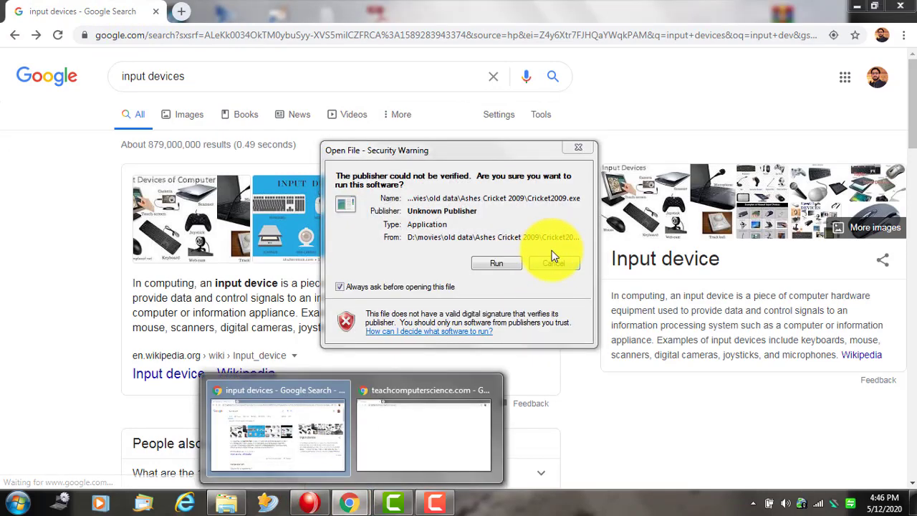
{"action": "left_click", "coordinate": [553, 263]}
{"action": "mouse_move", "coordinate": [348, 501]}
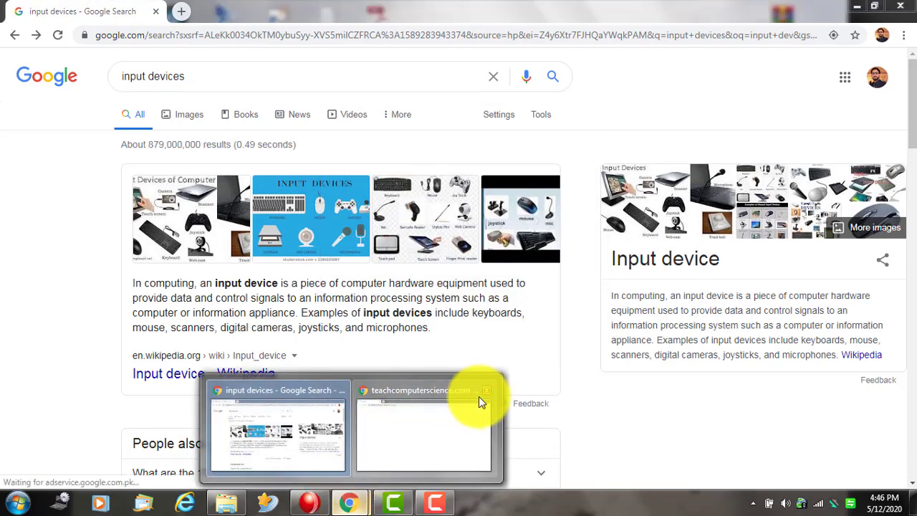
{"action": "left_click", "coordinate": [470, 387]}
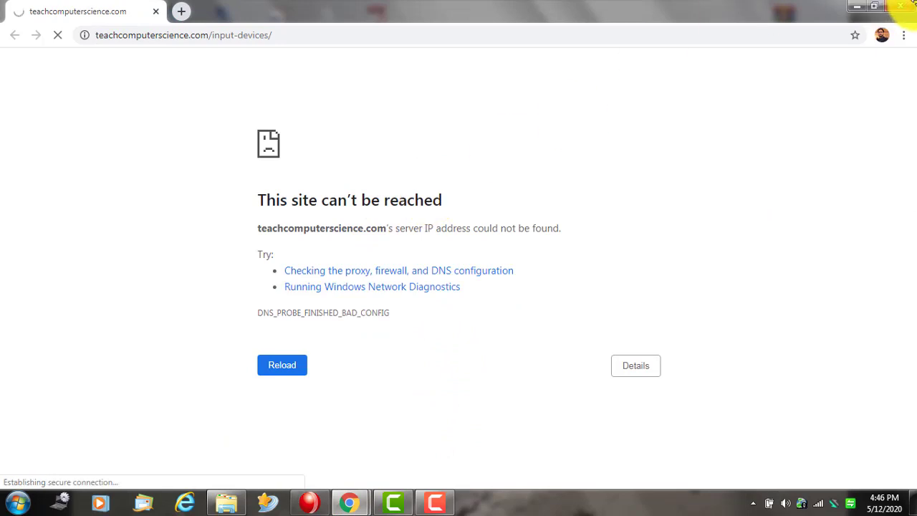
{"action": "left_click", "coordinate": [904, 5]}
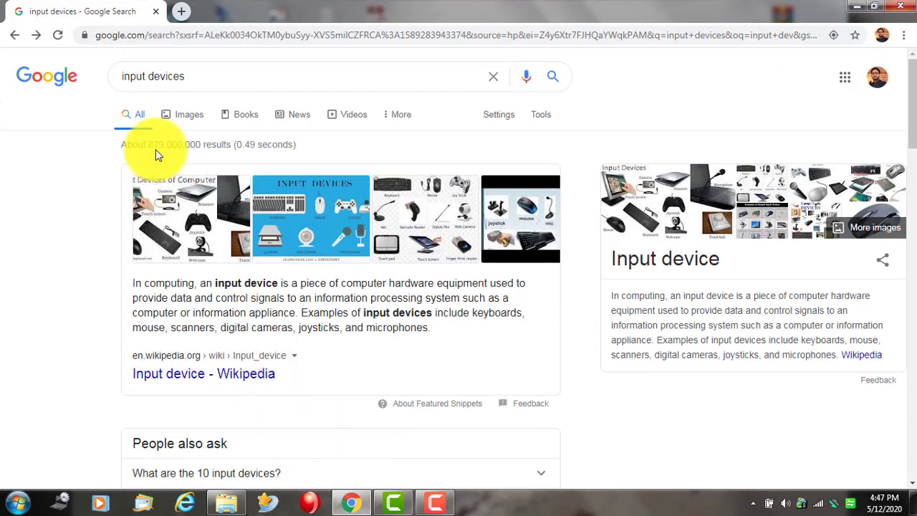
- Search 'input devices ppt free download' and open the SlideShare Input devices presentation
{"action": "left_click", "coordinate": [211, 79]}
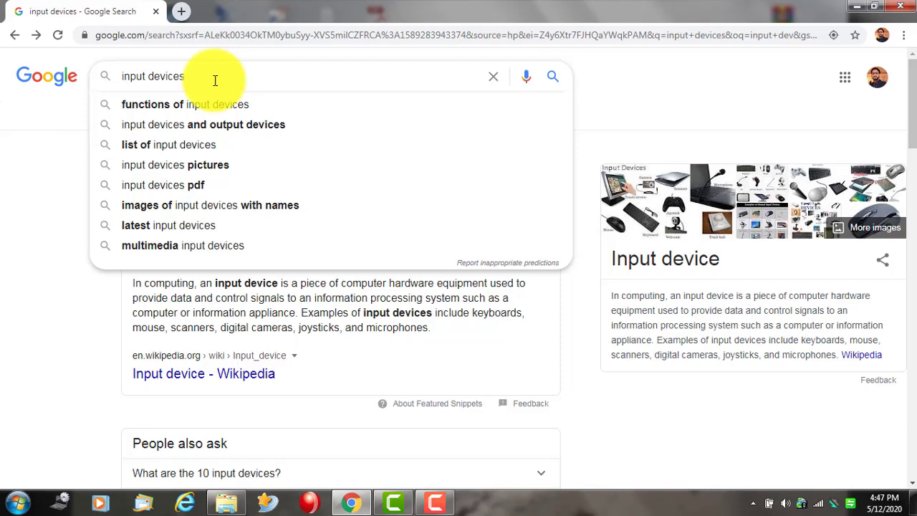
{"action": "type", "text": "ppt"}
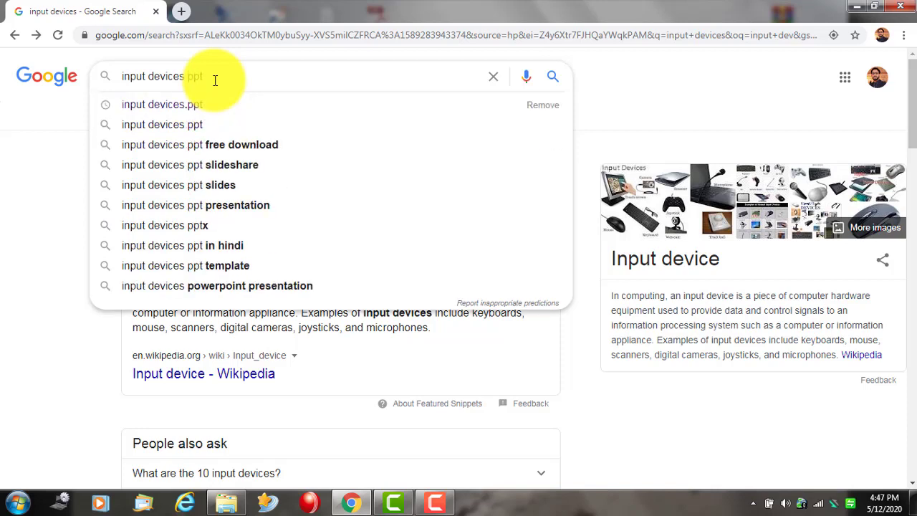
{"action": "left_click", "coordinate": [229, 145]}
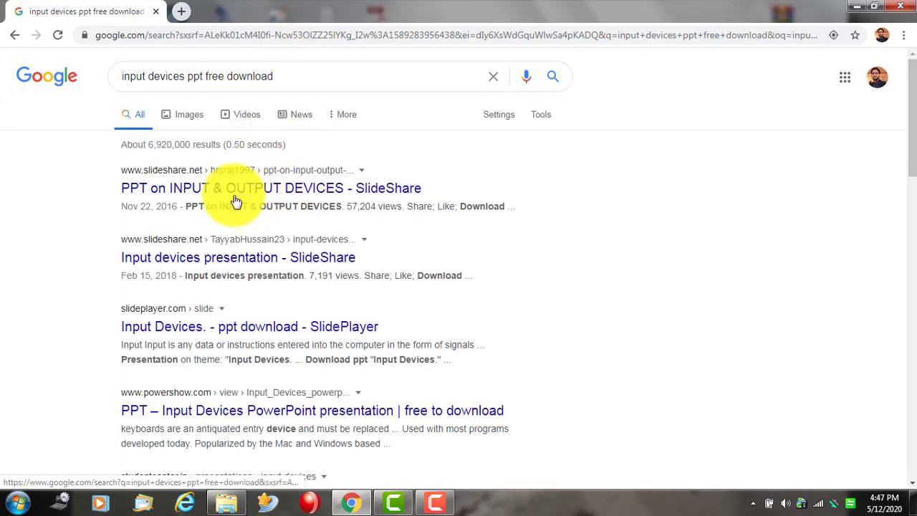
{"action": "left_click", "coordinate": [226, 262]}
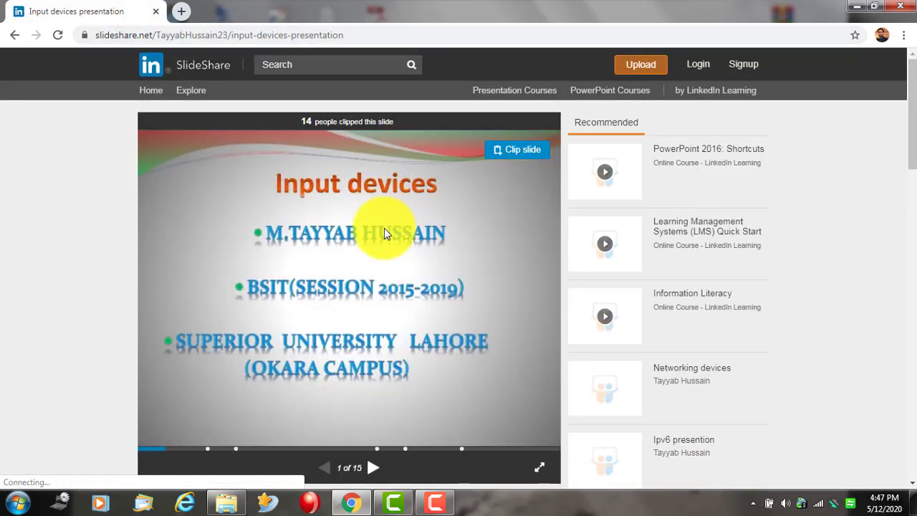
- Page through the Input devices presentation to slide 8 of 15
{"action": "scroll", "coordinate": [384, 233], "scroll_direction": "down", "scroll_amount": 2}
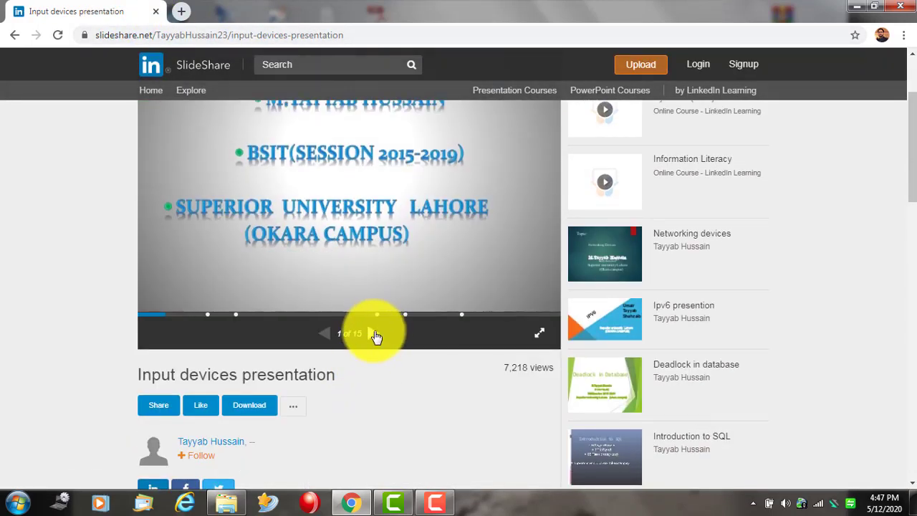
{"action": "left_click", "coordinate": [375, 338]}
{"action": "left_click", "coordinate": [373, 338]}
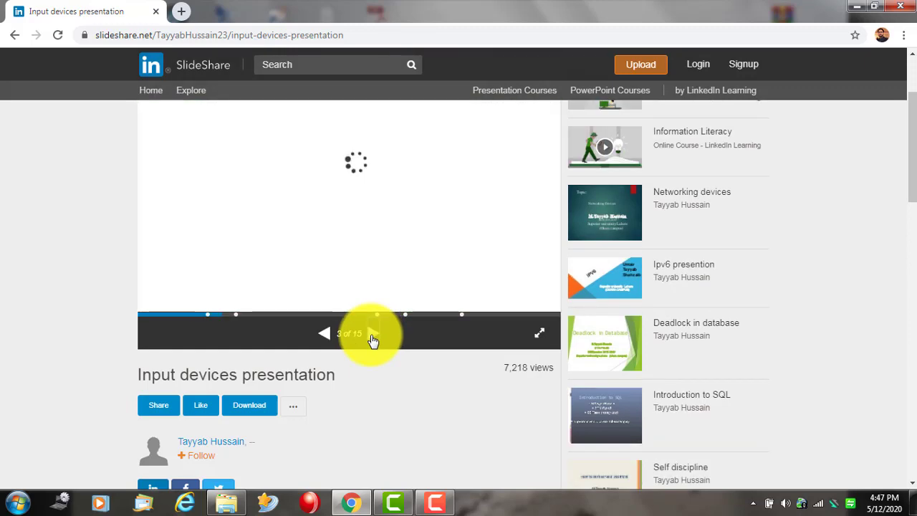
{"action": "left_click", "coordinate": [373, 339]}
{"action": "left_click", "coordinate": [373, 338]}
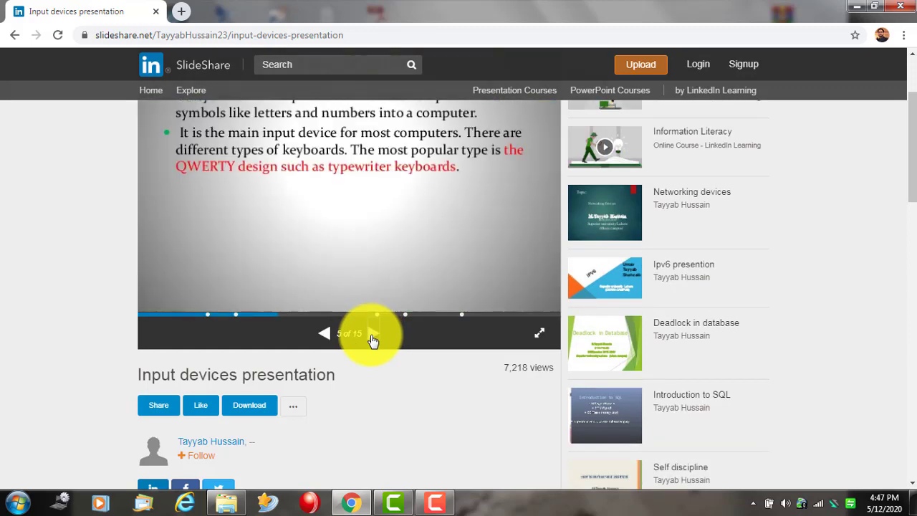
{"action": "scroll", "coordinate": [374, 348], "scroll_direction": "up", "scroll_amount": 2}
{"action": "scroll", "coordinate": [364, 414], "scroll_direction": "down", "scroll_amount": 1}
{"action": "scroll", "coordinate": [373, 420], "scroll_direction": "up", "scroll_amount": 1}
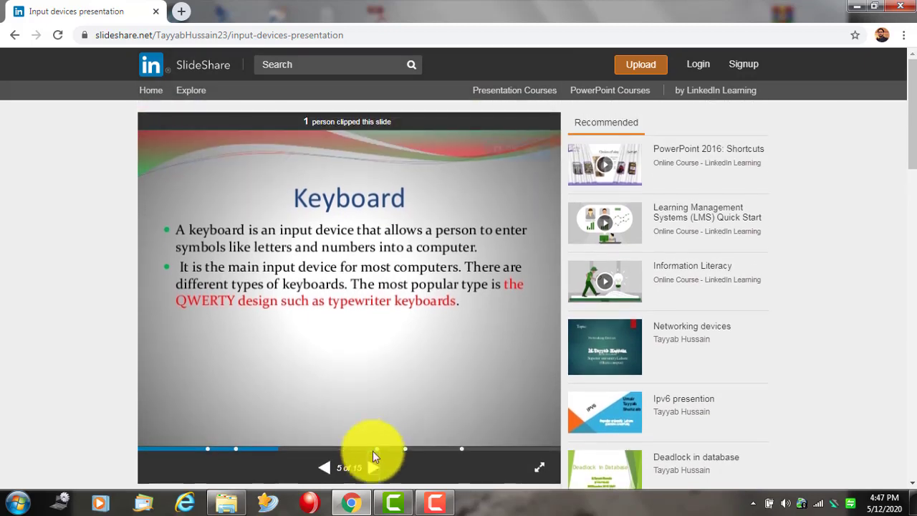
{"action": "left_click", "coordinate": [376, 470]}
{"action": "left_click", "coordinate": [376, 469]}
{"action": "left_click", "coordinate": [374, 468]}
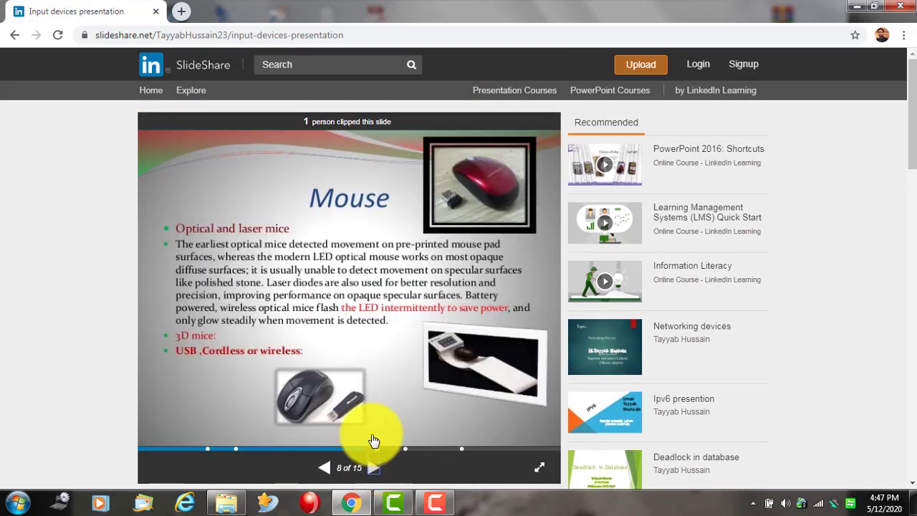
- Try downloading the presentation and close the login-required prompt
{"action": "scroll", "coordinate": [364, 257], "scroll_direction": "down", "scroll_amount": 3}
{"action": "left_click", "coordinate": [252, 340]}
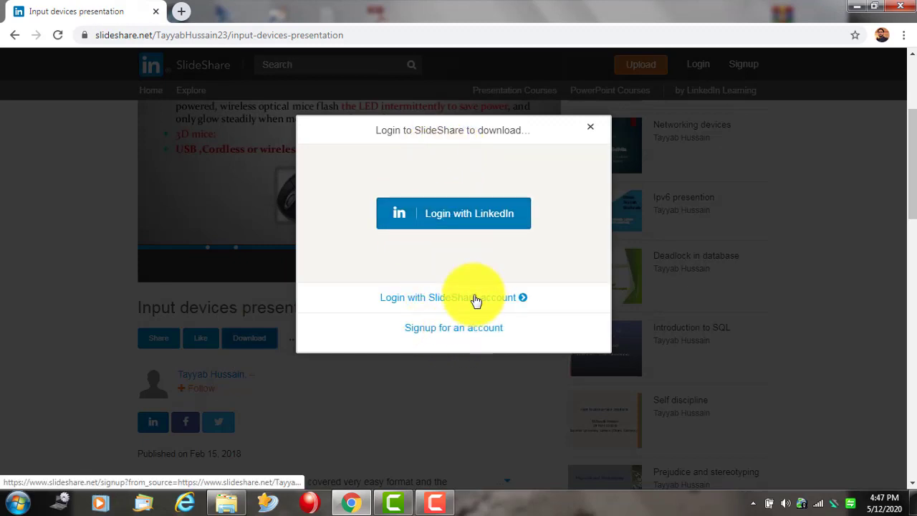
{"action": "left_click", "coordinate": [588, 130]}
- Return to Google and rerun the search as 'input devices.ppt'
{"action": "left_click", "coordinate": [14, 34]}
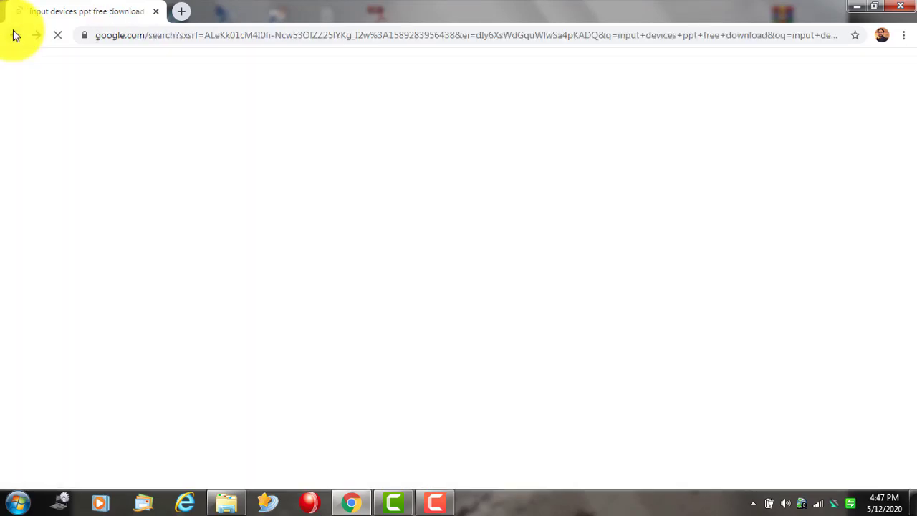
{"action": "scroll", "coordinate": [297, 306], "scroll_direction": "down", "scroll_amount": 12}
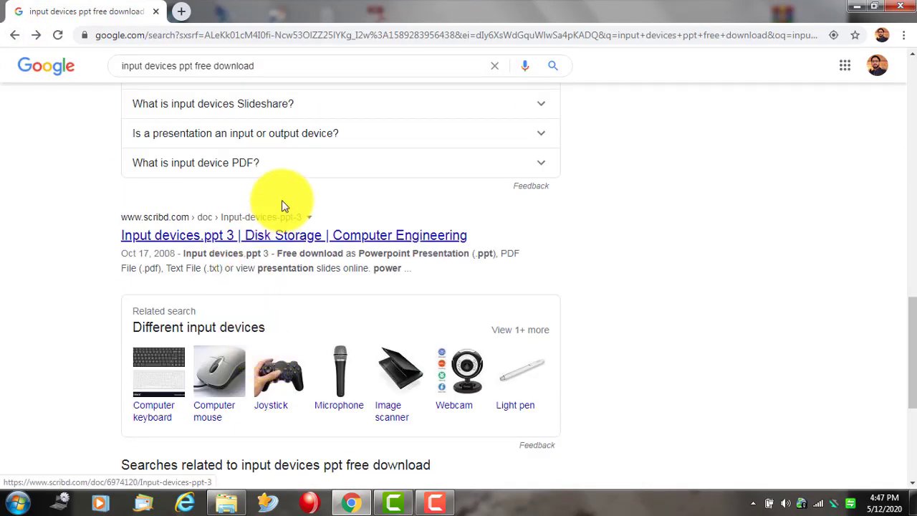
{"action": "scroll", "coordinate": [286, 190], "scroll_direction": "up", "scroll_amount": 5}
{"action": "scroll", "coordinate": [242, 55], "scroll_direction": "up", "scroll_amount": 6}
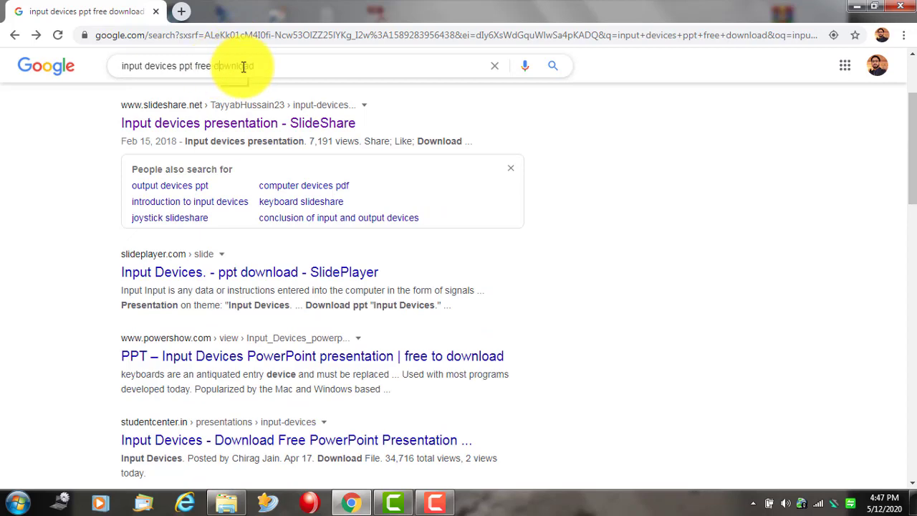
{"action": "left_click_drag", "start_coordinate": [256, 66], "coordinate": [206, 66]}
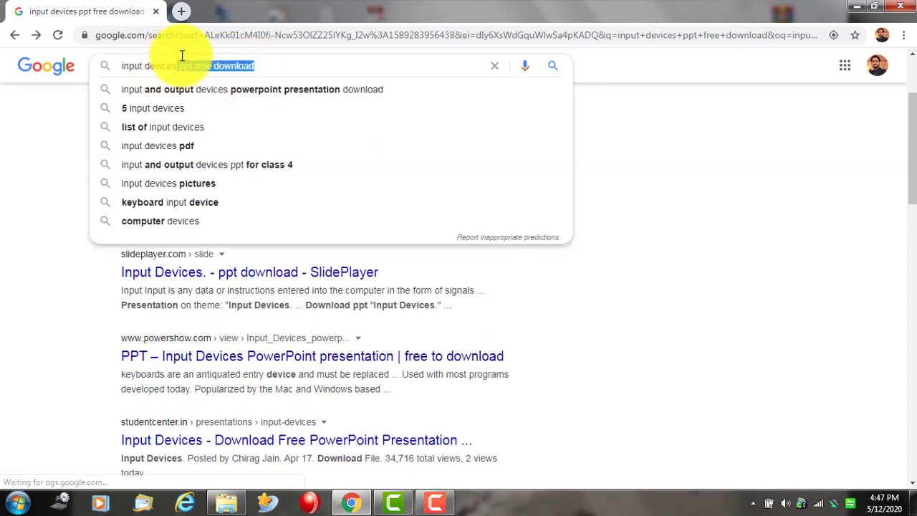
{"action": "type", "text": ".ppt"}
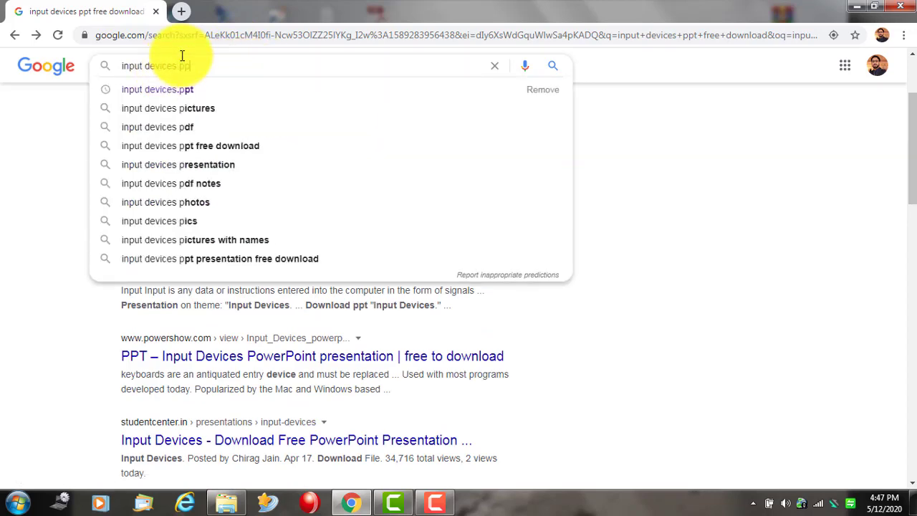
{"action": "key", "text": "Return"}
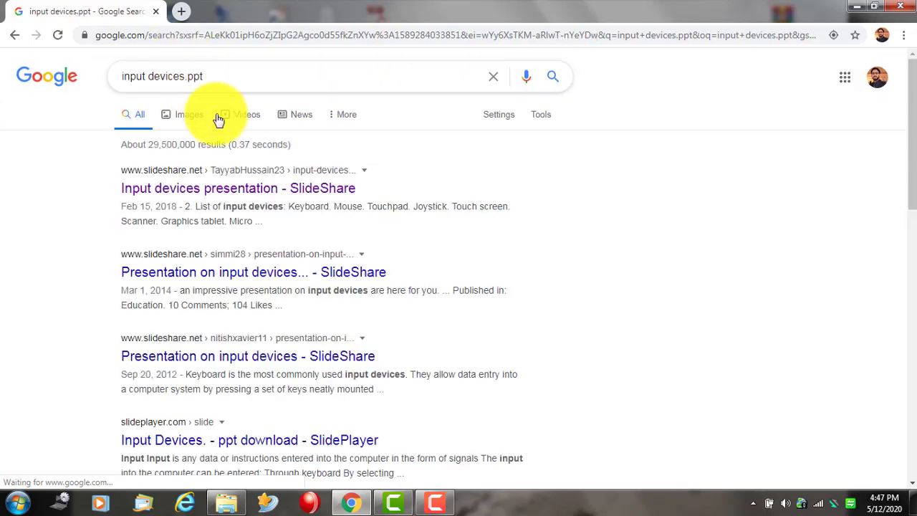
- Open the Scribd result 'Input devices.ppt 3'
{"action": "scroll", "coordinate": [242, 327], "scroll_direction": "down", "scroll_amount": 5}
{"action": "scroll", "coordinate": [242, 328], "scroll_direction": "down", "scroll_amount": 1}
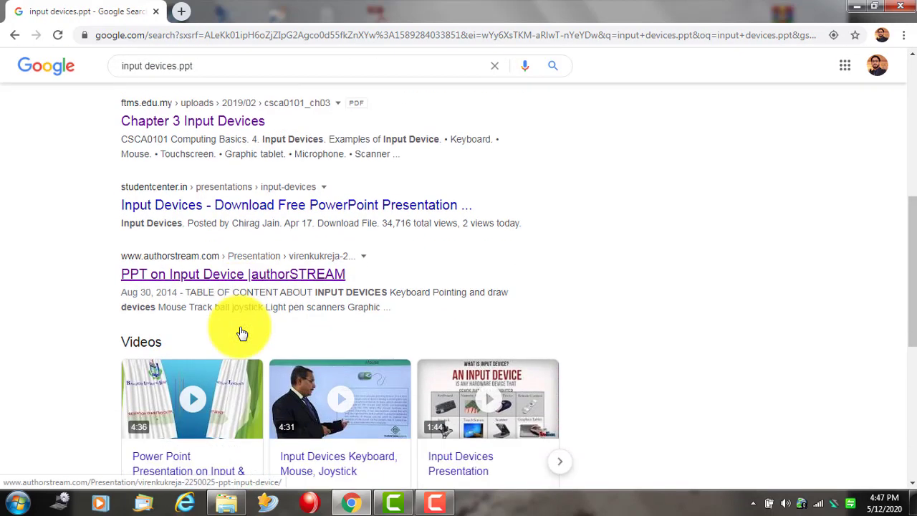
{"action": "scroll", "coordinate": [215, 269], "scroll_direction": "down", "scroll_amount": 4}
{"action": "scroll", "coordinate": [250, 338], "scroll_direction": "down", "scroll_amount": 1}
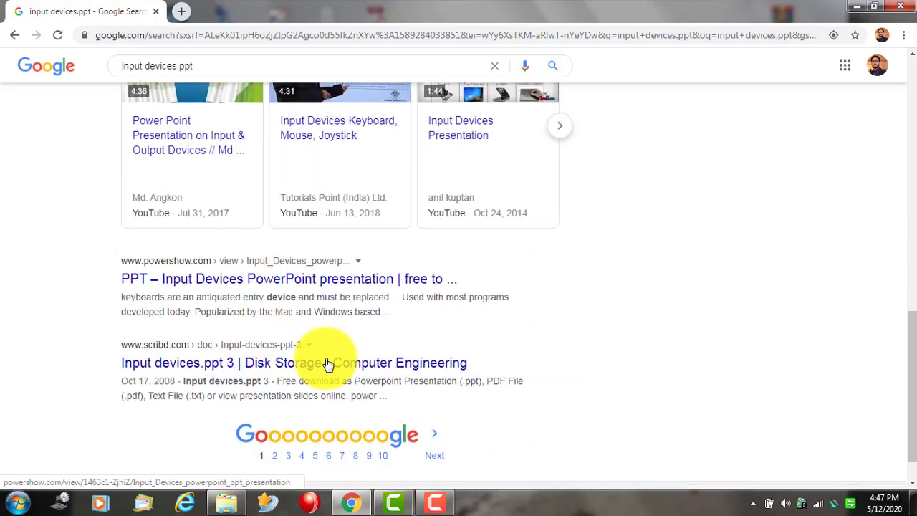
{"action": "left_click", "coordinate": [220, 364]}
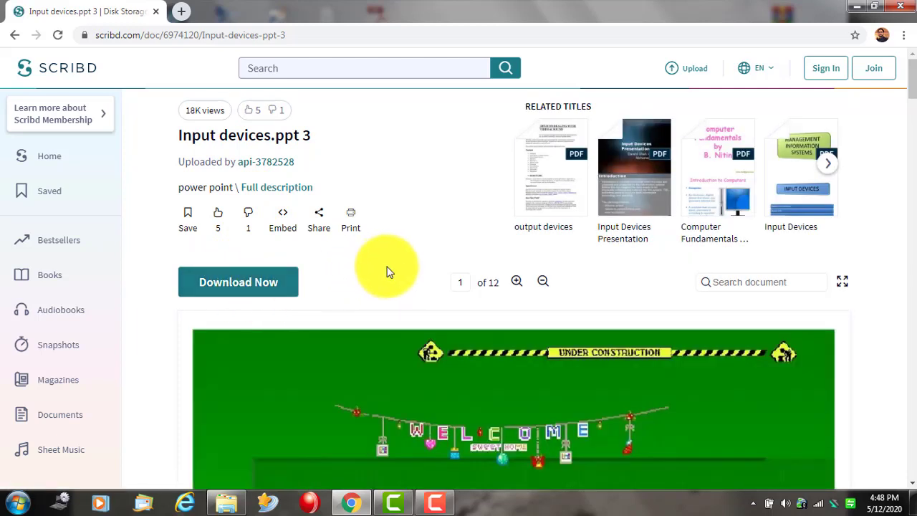
- Attempt the Scribd download, dismiss the sign-up popup, and go back to the results
{"action": "scroll", "coordinate": [386, 268], "scroll_direction": "down", "scroll_amount": 3}
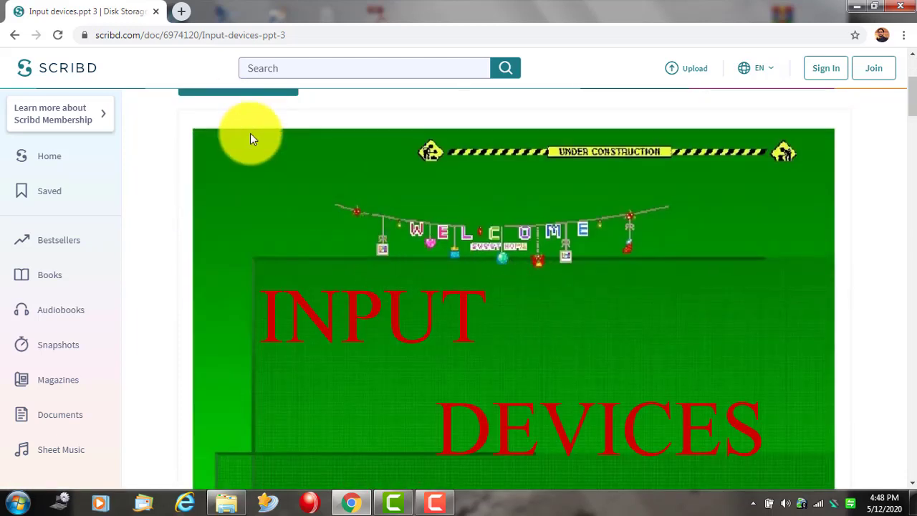
{"action": "scroll", "coordinate": [250, 137], "scroll_direction": "up", "scroll_amount": 3}
{"action": "left_click", "coordinate": [233, 287]}
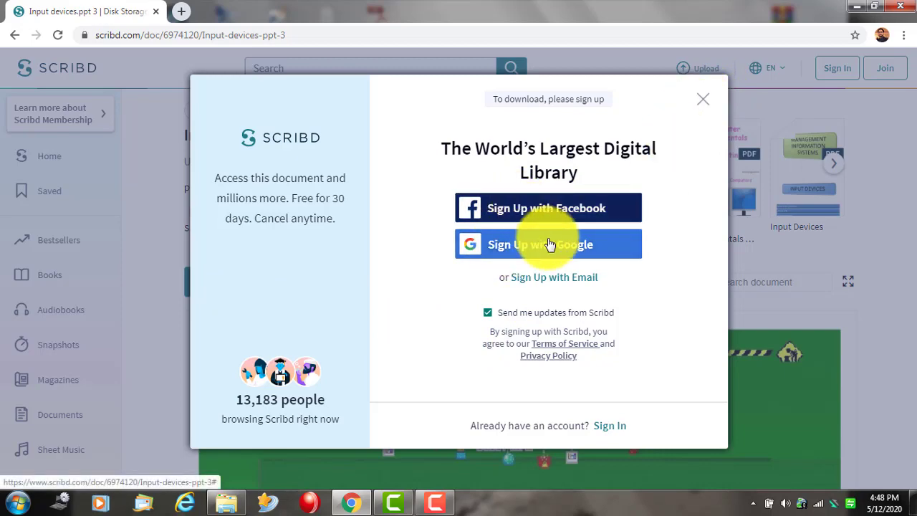
{"action": "left_click", "coordinate": [703, 99]}
{"action": "scroll", "coordinate": [552, 242], "scroll_direction": "down", "scroll_amount": 7}
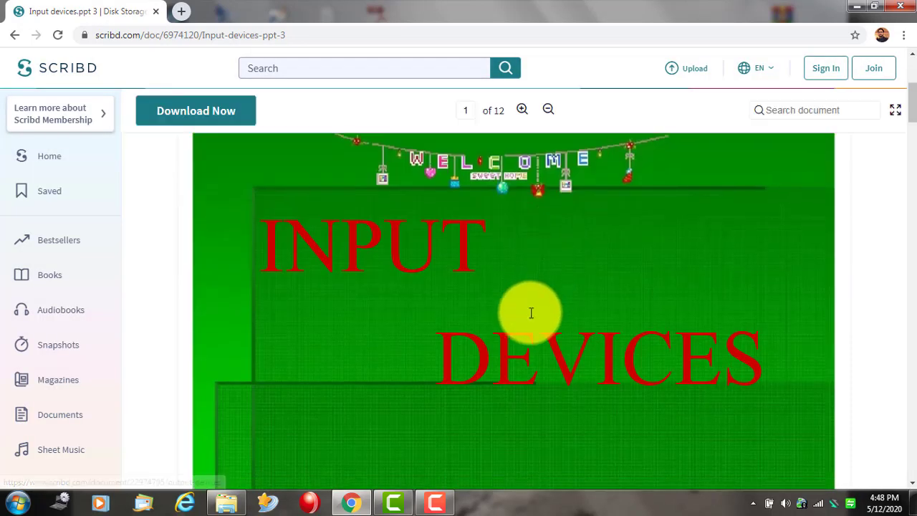
{"action": "scroll", "coordinate": [557, 336], "scroll_direction": "up", "scroll_amount": 4}
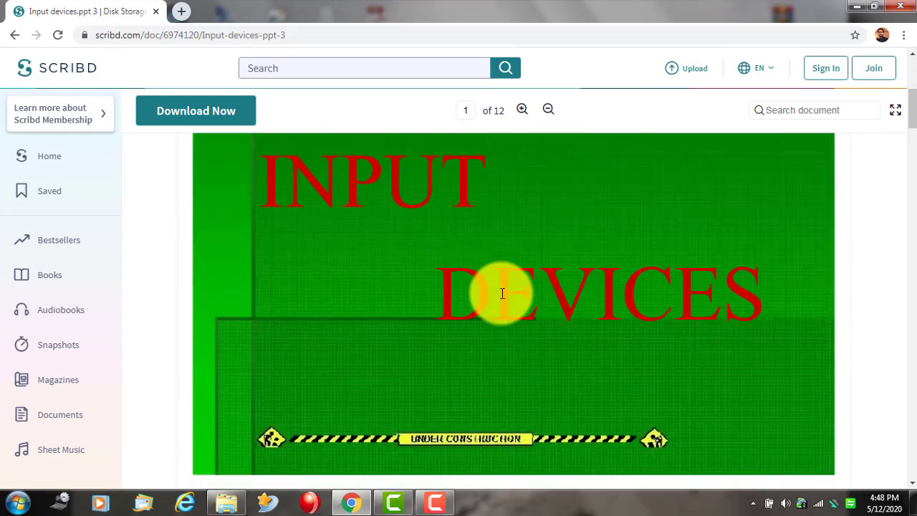
{"action": "scroll", "coordinate": [501, 293], "scroll_direction": "down", "scroll_amount": 3}
{"action": "scroll", "coordinate": [665, 278], "scroll_direction": "up", "scroll_amount": 5}
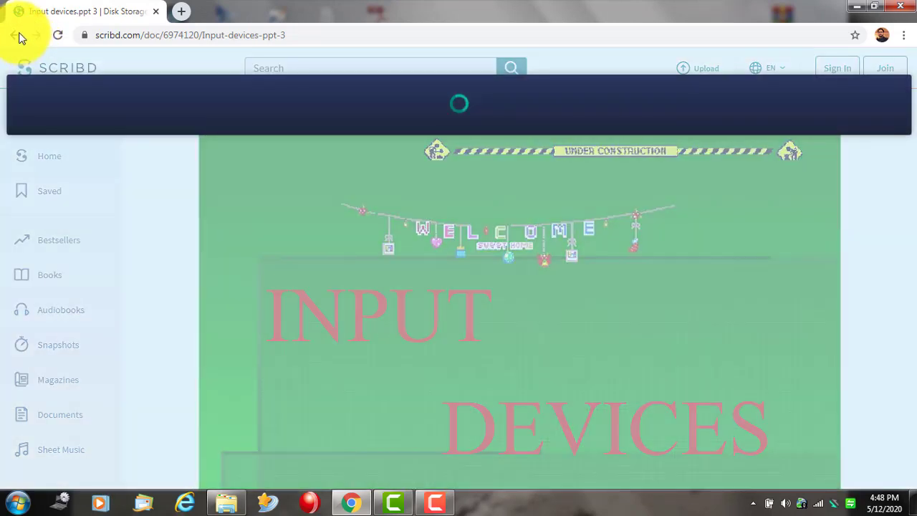
{"action": "left_click", "coordinate": [15, 34]}
- Change the search to 'input devices pdf' and open the Chapter 3 Input Devices PDF
{"action": "scroll", "coordinate": [322, 144], "scroll_direction": "up", "scroll_amount": 10}
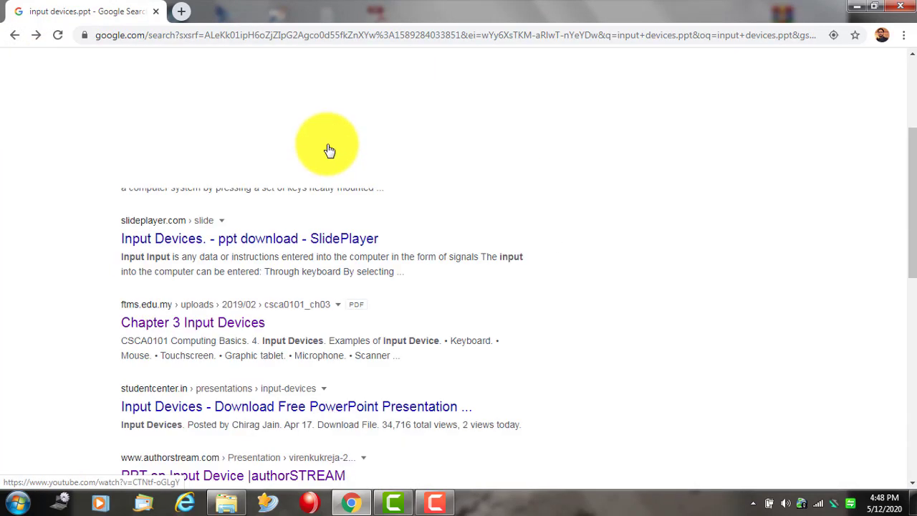
{"action": "double_click", "coordinate": [189, 77]}
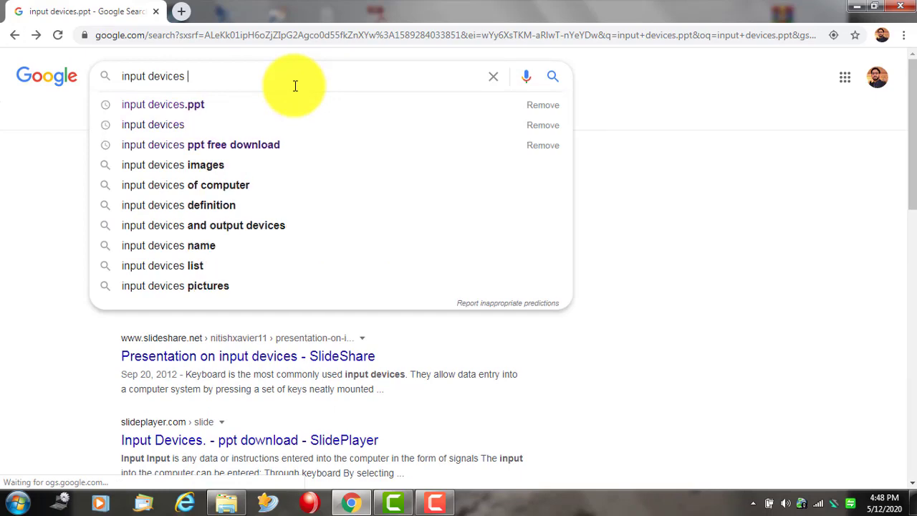
{"action": "type", "text": "pdf"}
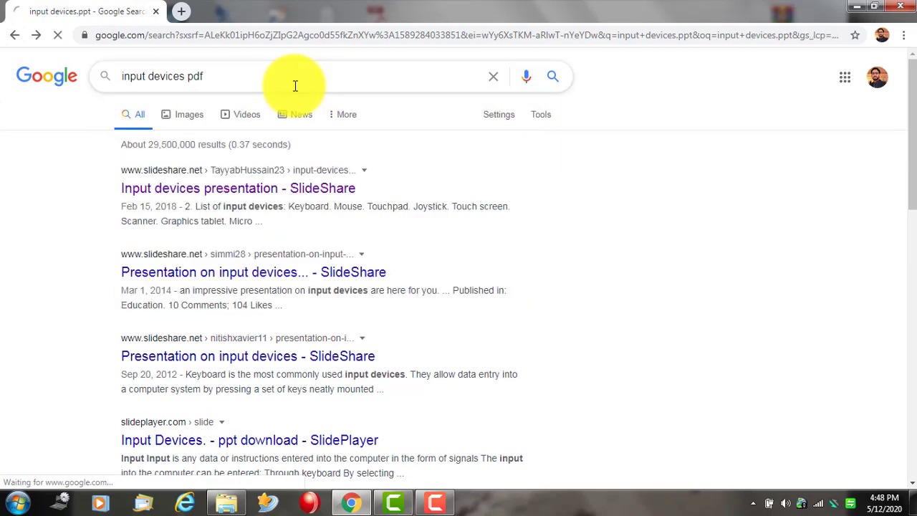
{"action": "key", "text": "Return"}
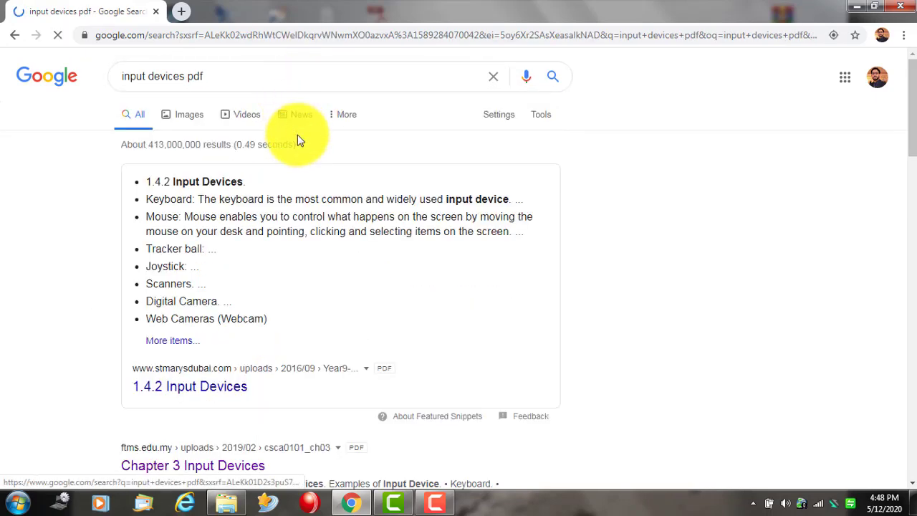
{"action": "scroll", "coordinate": [262, 250], "scroll_direction": "down", "scroll_amount": 2}
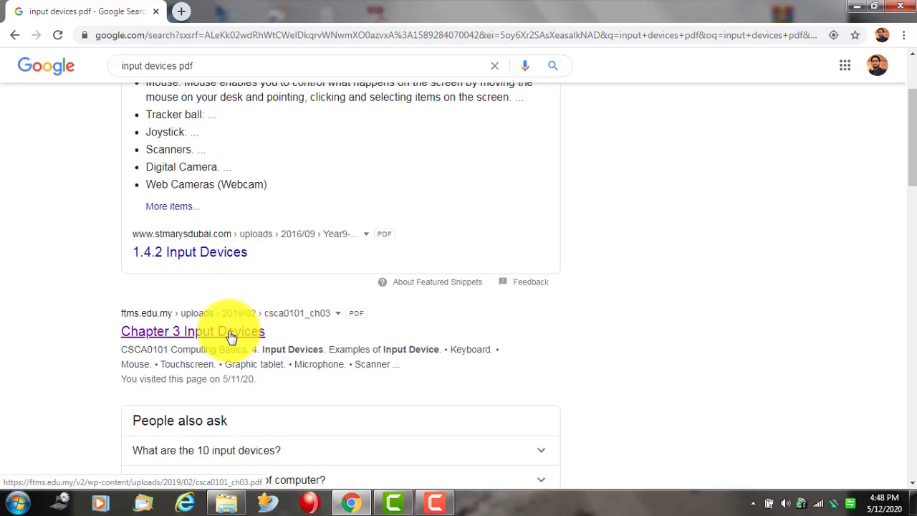
{"action": "left_click", "coordinate": [231, 334]}
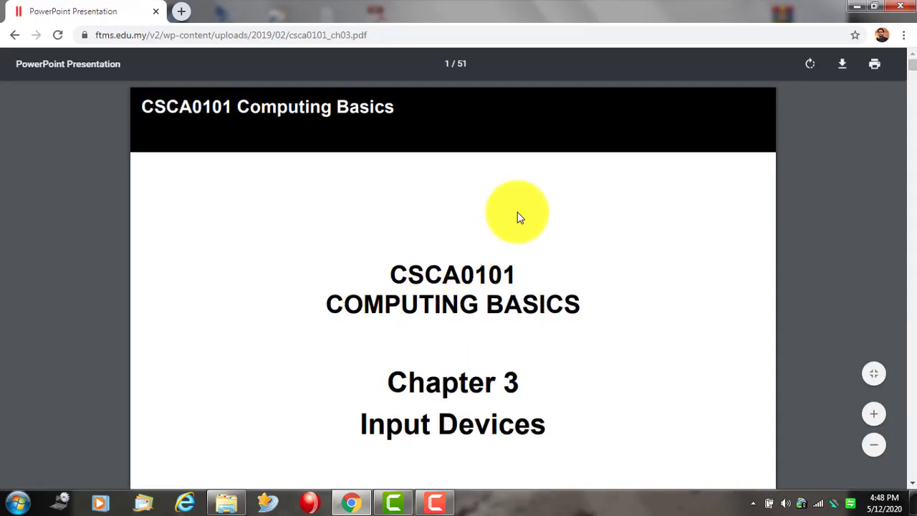
- Save csca0101_ch03.pdf into Local Disk (E:)\Intro to Computer and minimize Chrome
{"action": "scroll", "coordinate": [561, 221], "scroll_direction": "down", "scroll_amount": 10}
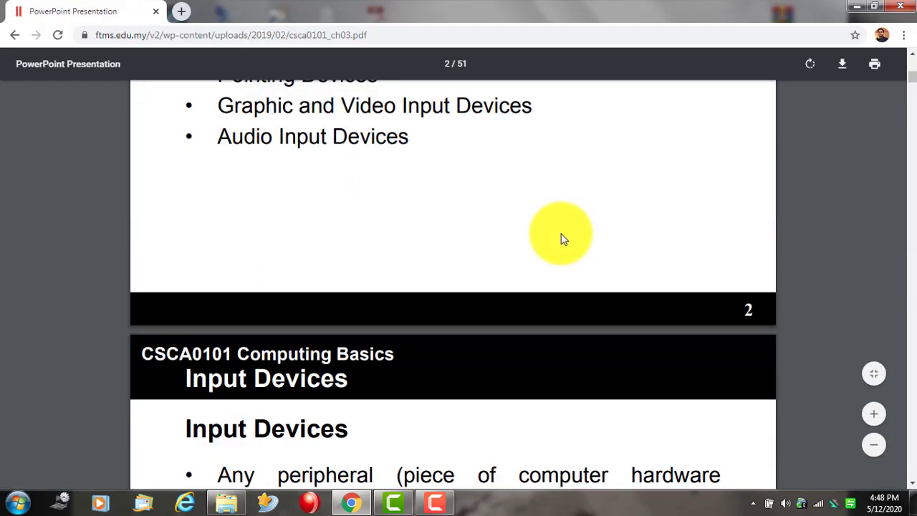
{"action": "scroll", "coordinate": [562, 238], "scroll_direction": "down", "scroll_amount": 10}
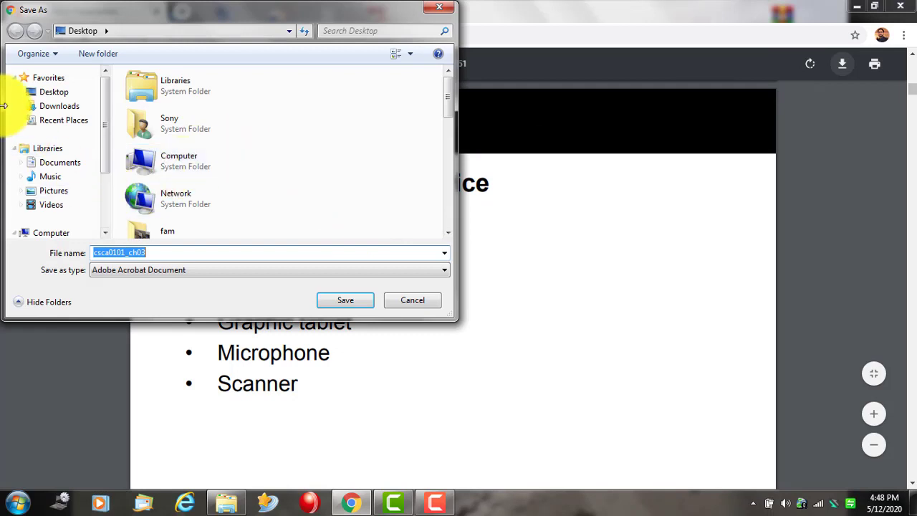
{"action": "left_click_drag", "start_coordinate": [103, 128], "coordinate": [104, 166]}
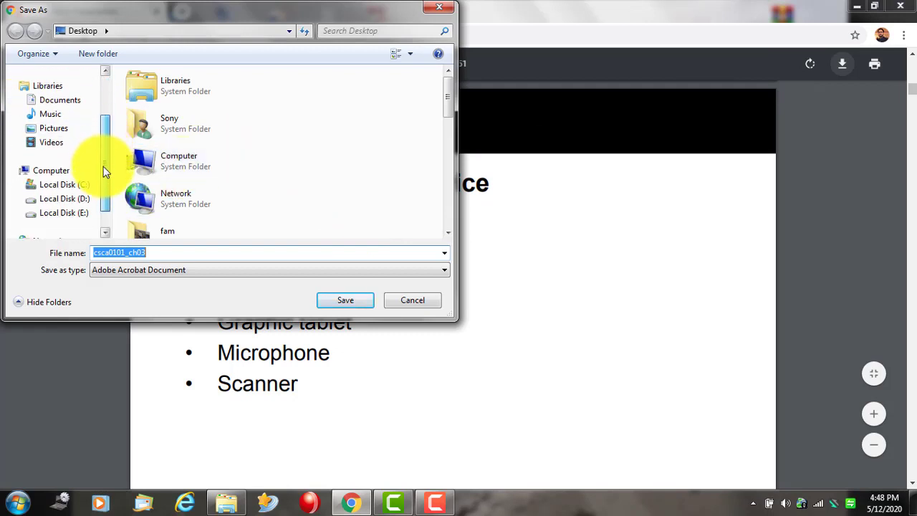
{"action": "left_click", "coordinate": [78, 183]}
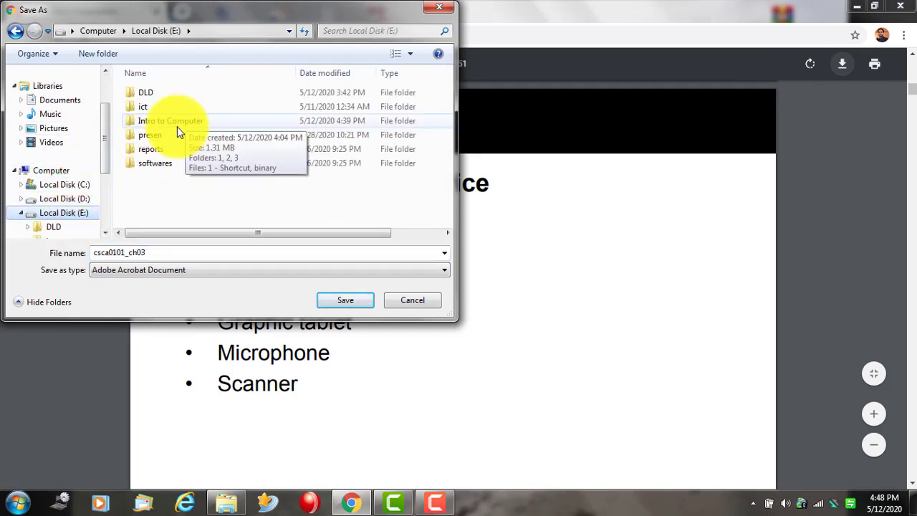
{"action": "double_click", "coordinate": [177, 121]}
{"action": "left_click", "coordinate": [344, 300]}
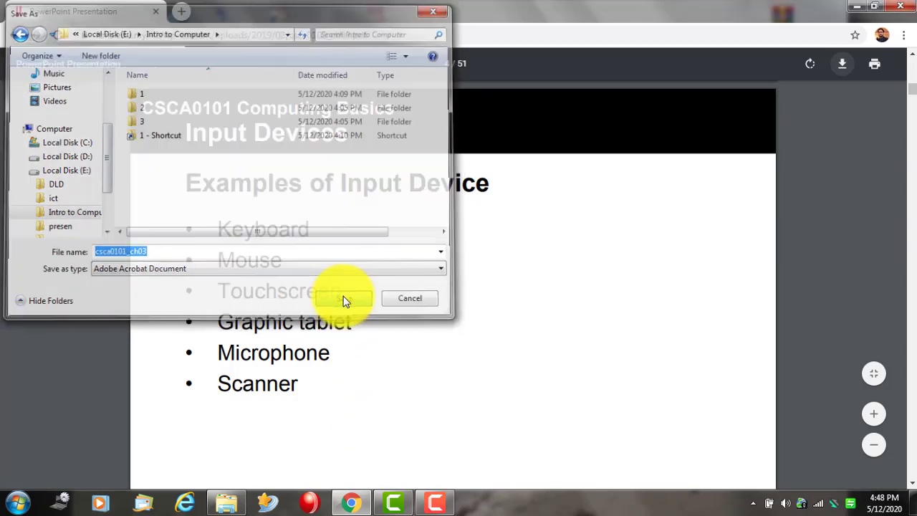
{"action": "left_click", "coordinate": [854, 8]}
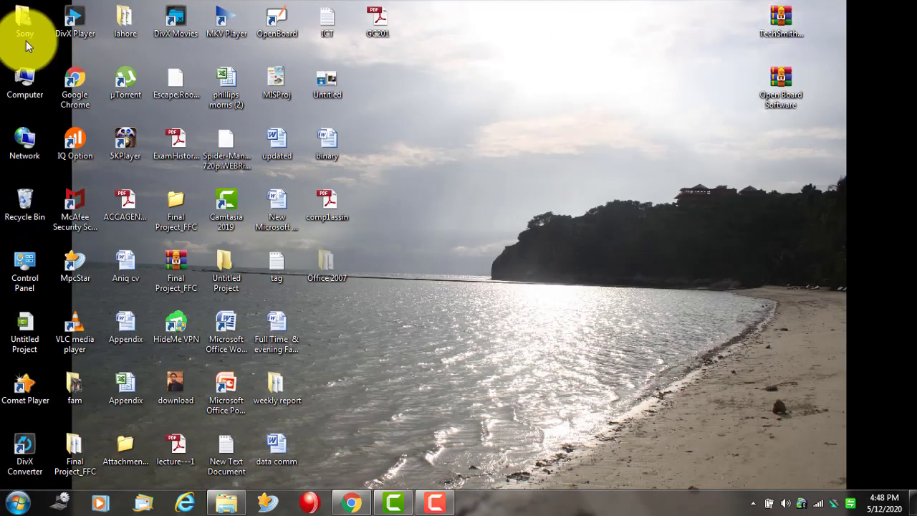
- Open csca0101_ch03 from E:\Intro to Computer to confirm it, close the reader, and go back
{"action": "double_click", "coordinate": [18, 81]}
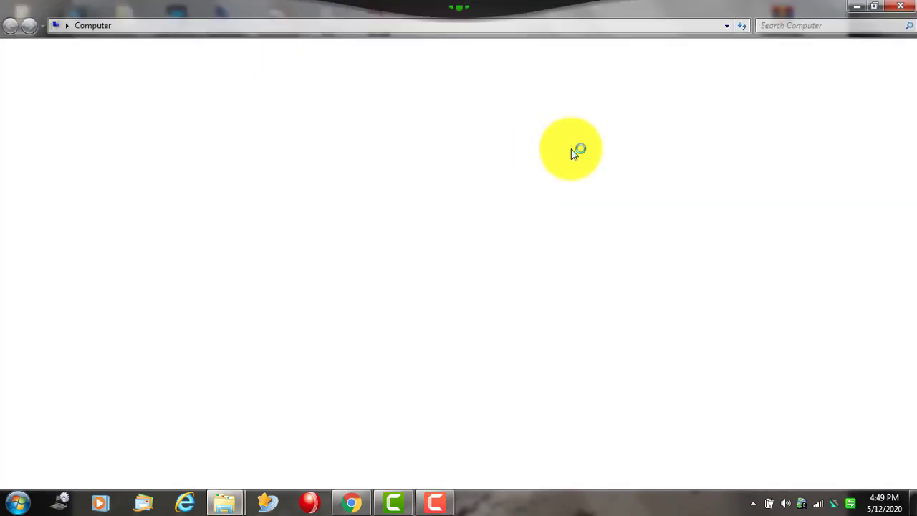
{"action": "left_click", "coordinate": [512, 96]}
{"action": "double_click", "coordinate": [512, 95]}
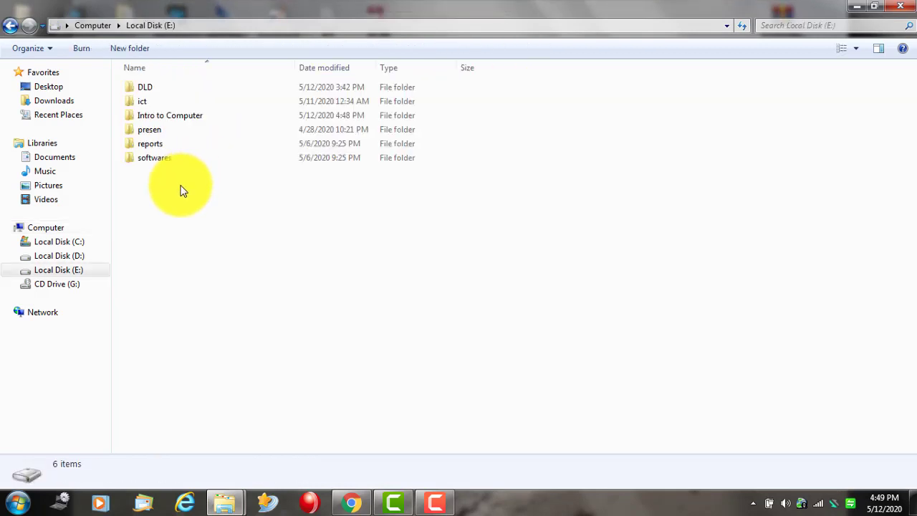
{"action": "double_click", "coordinate": [179, 116]}
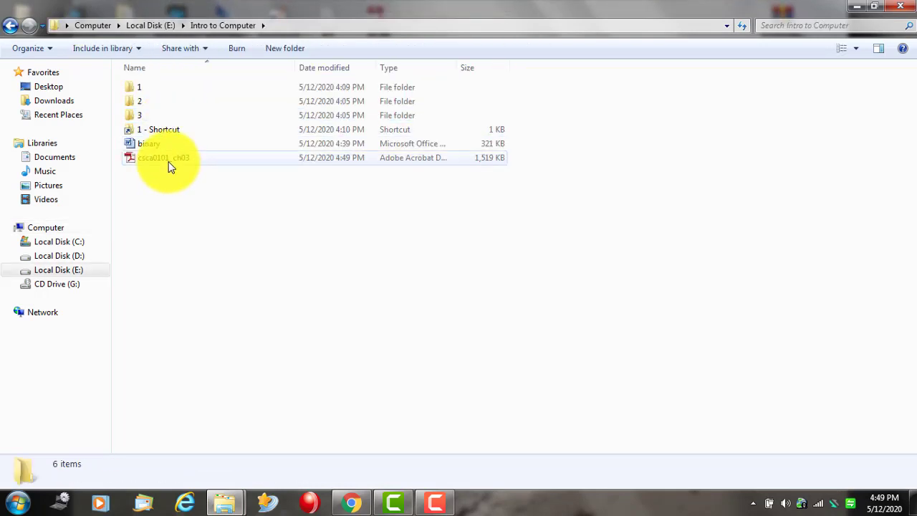
{"action": "double_click", "coordinate": [170, 159]}
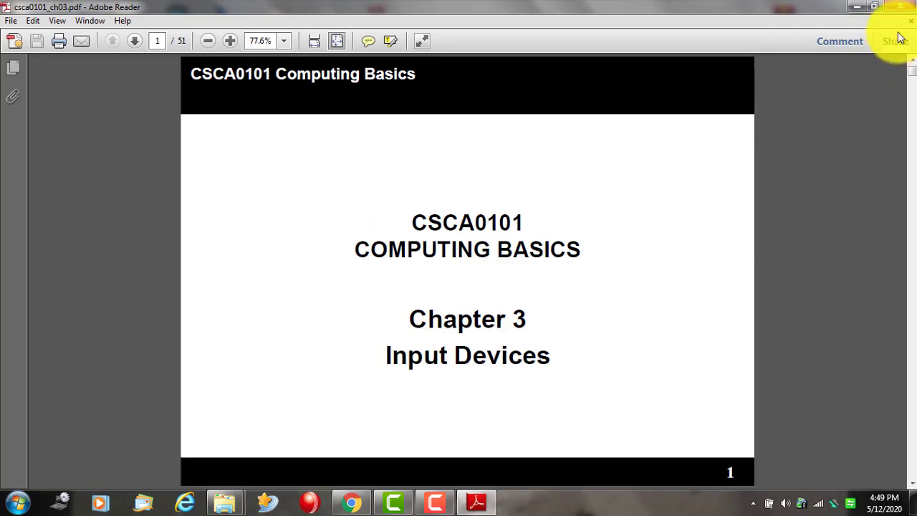
{"action": "left_click", "coordinate": [901, 6]}
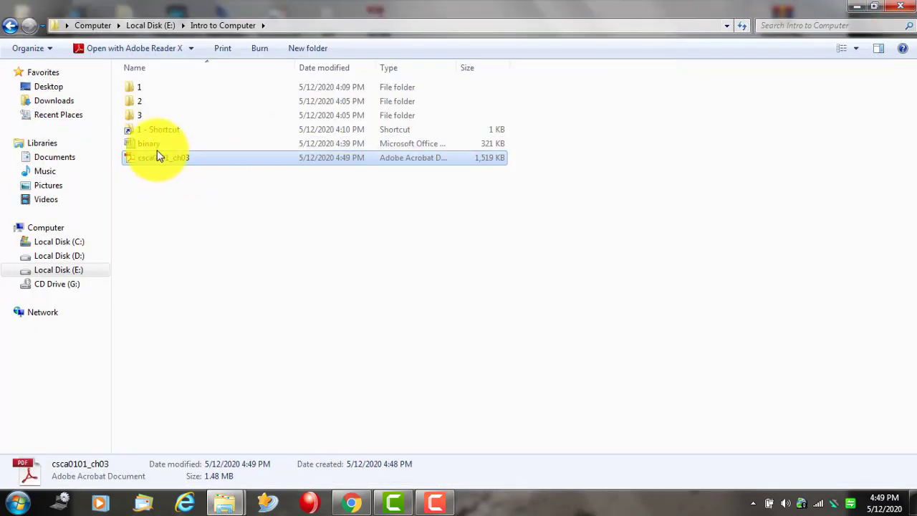
{"action": "left_click", "coordinate": [10, 25]}
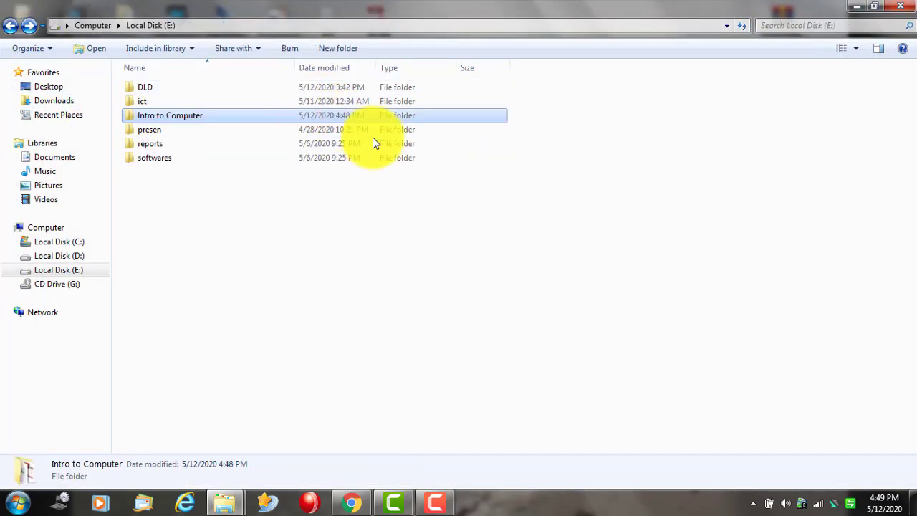
- Create a shortcut to Intro to Computer and drag it onto the desktop
{"action": "right_click", "coordinate": [162, 120]}
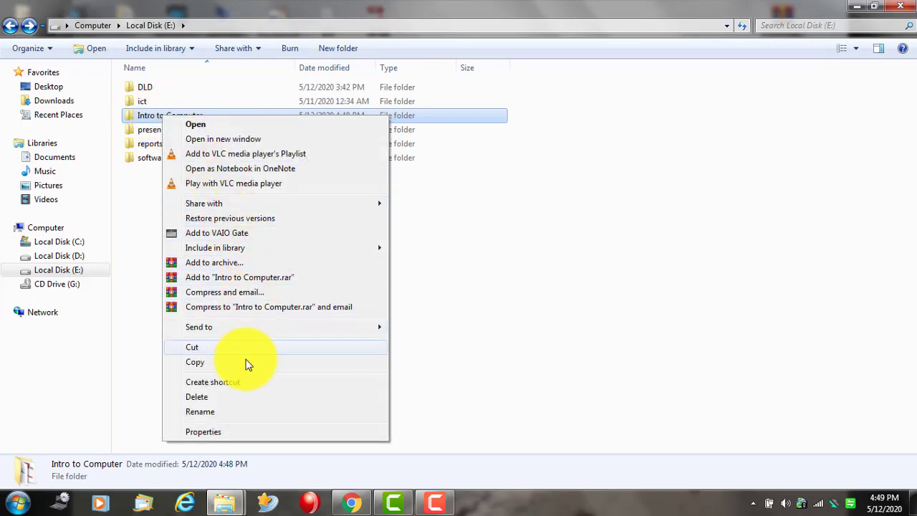
{"action": "left_click", "coordinate": [239, 382]}
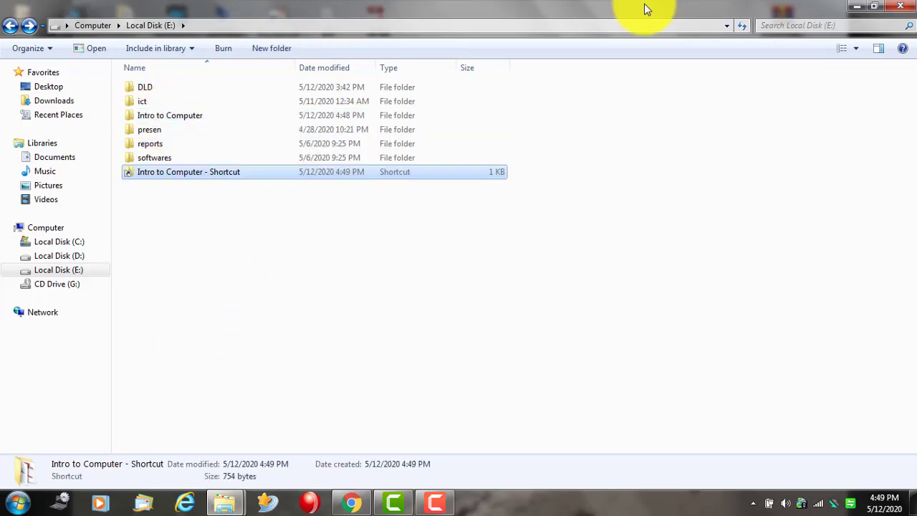
{"action": "double_click", "coordinate": [644, 3]}
{"action": "left_click_drag", "start_coordinate": [524, 71], "coordinate": [525, 75]}
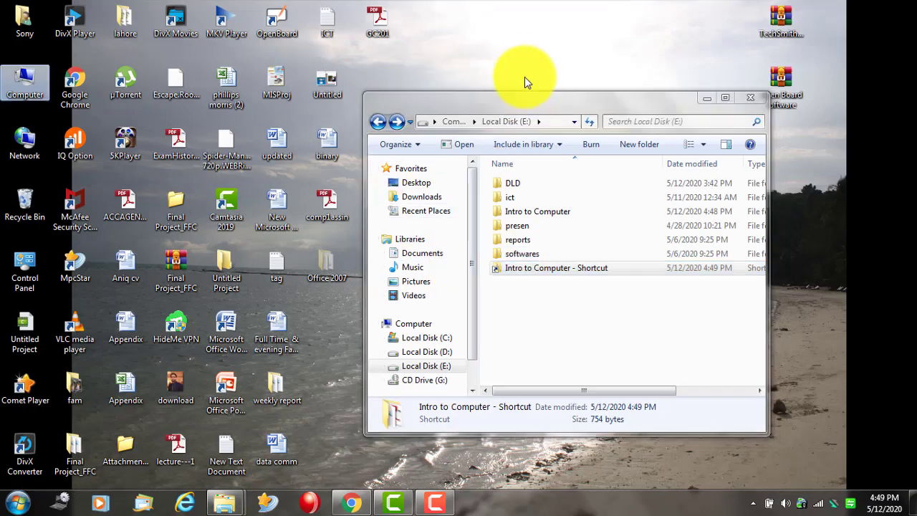
- Delete the leftover shortcut from Local Disk (E:) and close that window
{"action": "right_click", "coordinate": [563, 269]}
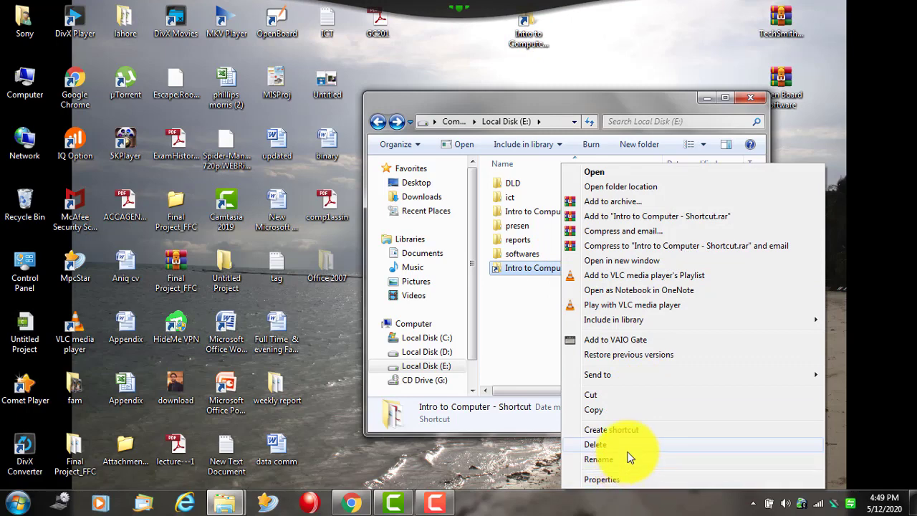
{"action": "left_click", "coordinate": [625, 445]}
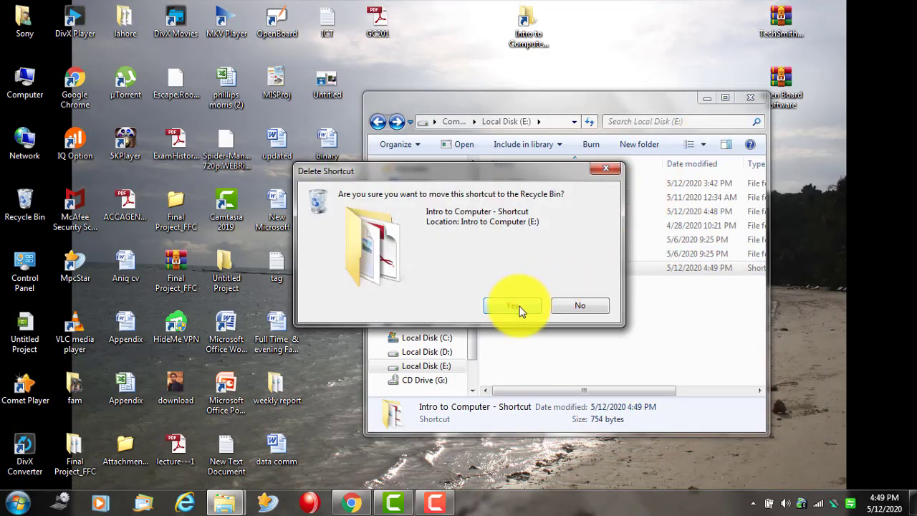
{"action": "left_click", "coordinate": [519, 306]}
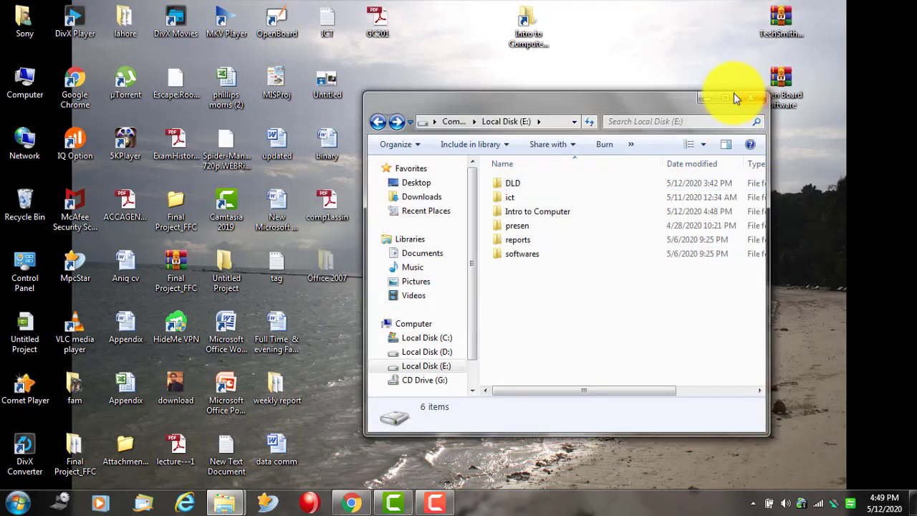
{"action": "left_click", "coordinate": [745, 97]}
- Open Intro to Computer on Local Disk (E:), then reopen it from its desktop shortcut
{"action": "double_click", "coordinate": [17, 78]}
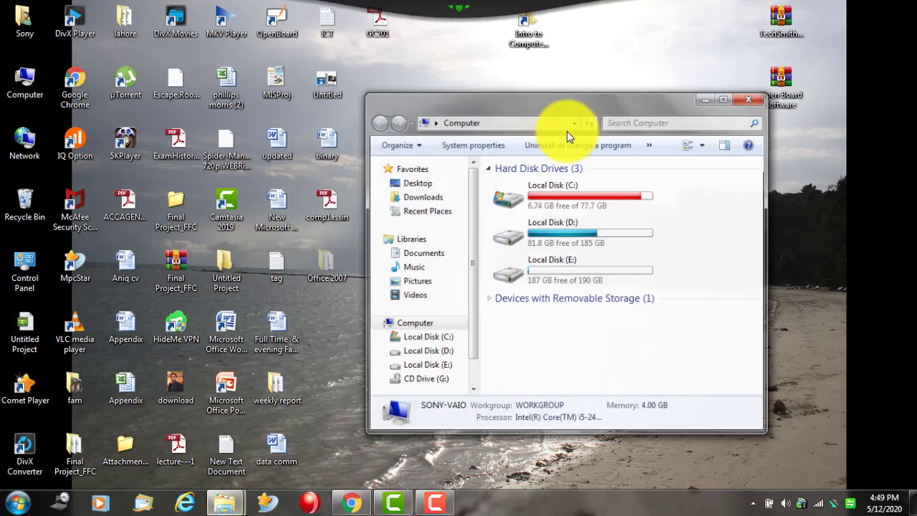
{"action": "double_click", "coordinate": [592, 272]}
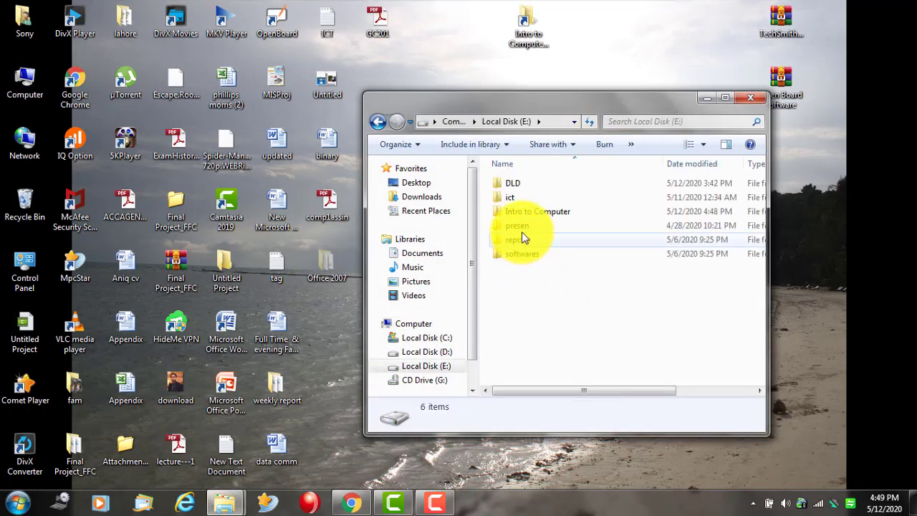
{"action": "double_click", "coordinate": [533, 211]}
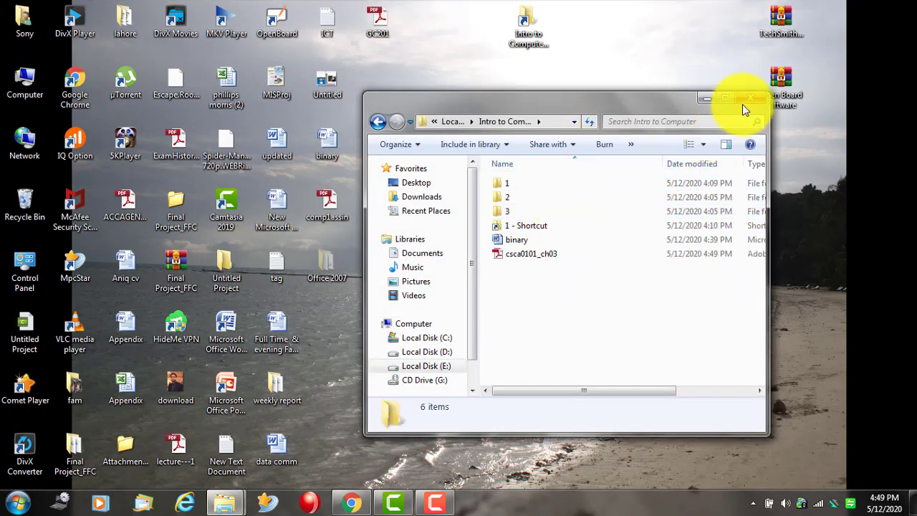
{"action": "left_click", "coordinate": [745, 98]}
{"action": "double_click", "coordinate": [541, 32]}
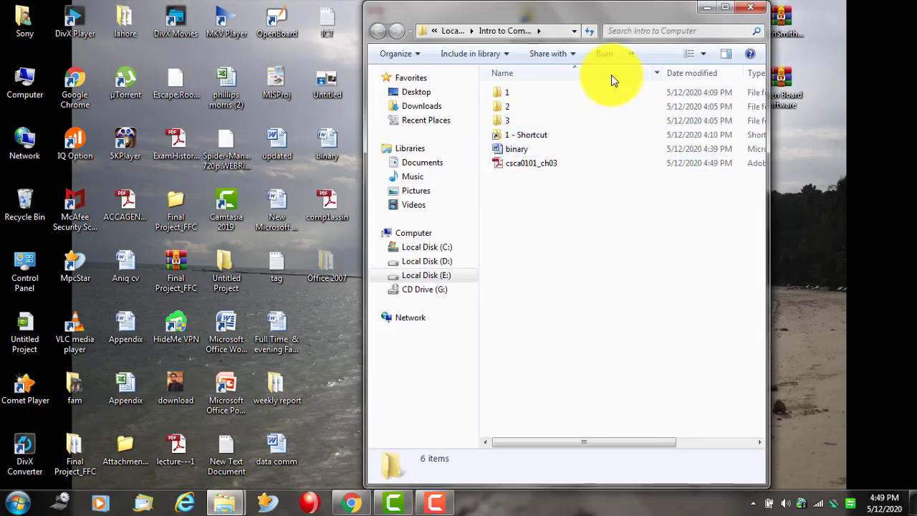
{"action": "double_click", "coordinate": [600, 10]}
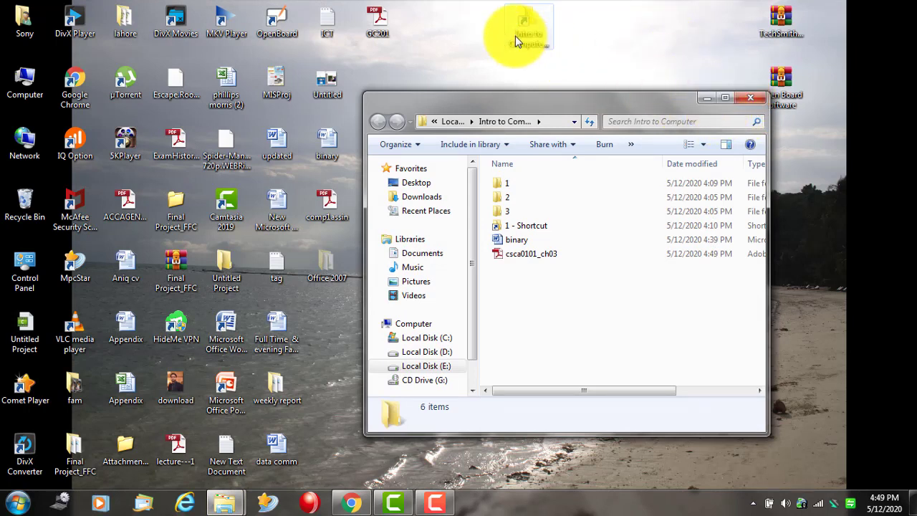
- Permanently delete the Intro to Computer desktop shortcut
{"action": "left_click", "coordinate": [543, 41]}
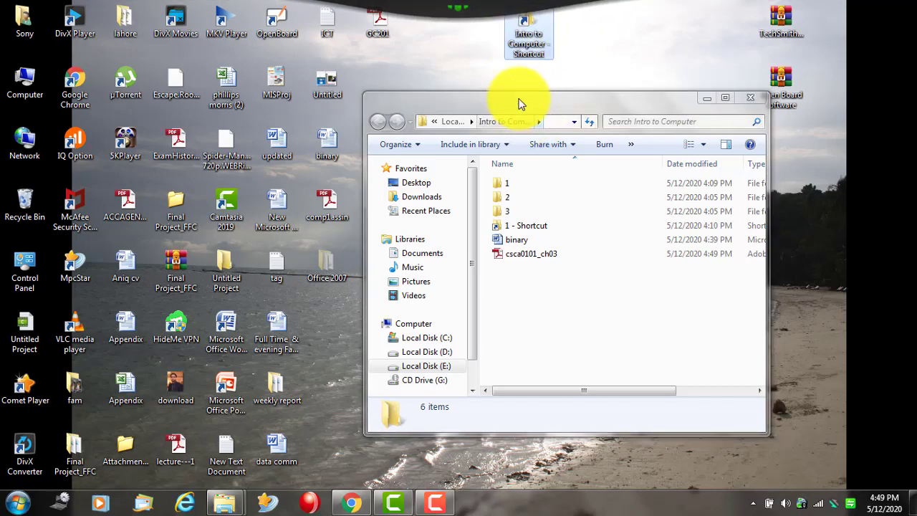
{"action": "left_click", "coordinate": [757, 96]}
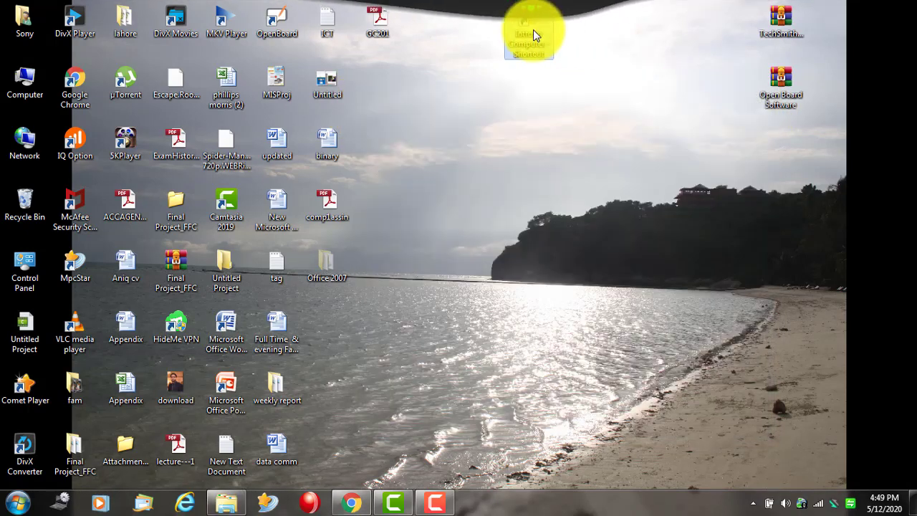
{"action": "key", "text": "shift+Delete"}
{"action": "key", "text": "Return"}
- Reopen Intro to Computer on Local Disk (E:) in a maximized Computer window
{"action": "double_click", "coordinate": [25, 80]}
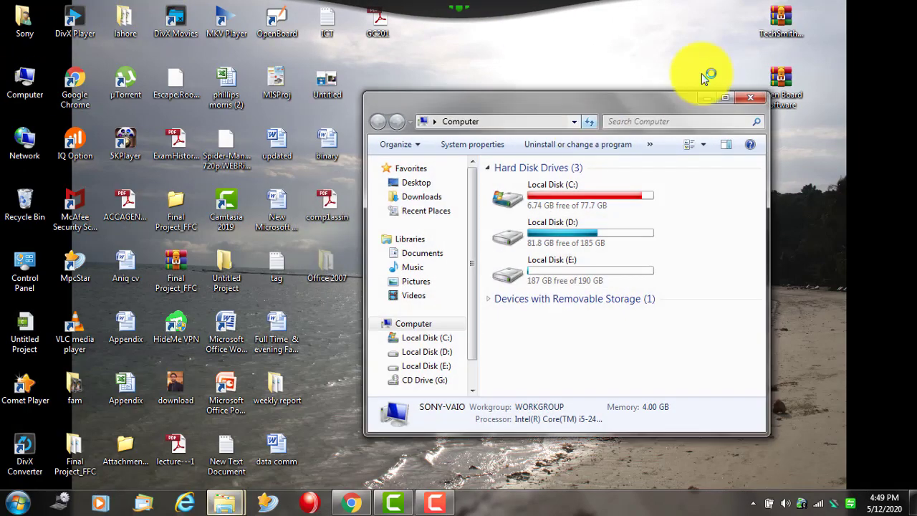
{"action": "left_click", "coordinate": [722, 96]}
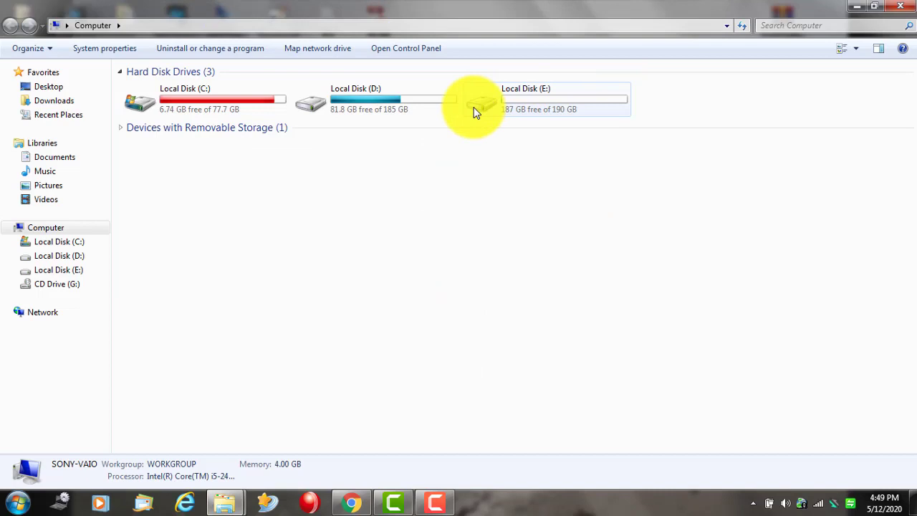
{"action": "double_click", "coordinate": [525, 108]}
{"action": "double_click", "coordinate": [174, 116]}
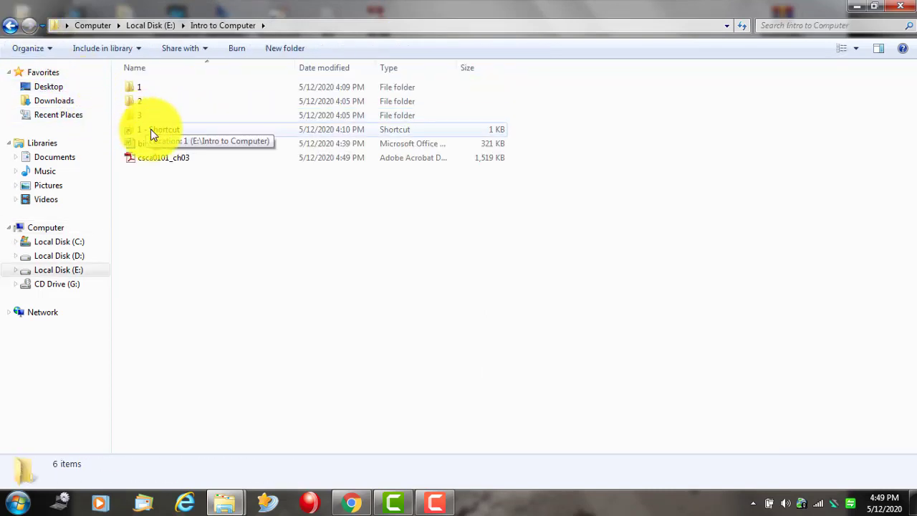
- Open folder 1 by shortcut and directly, return to Intro to Computer, and restore the window
{"action": "double_click", "coordinate": [156, 132]}
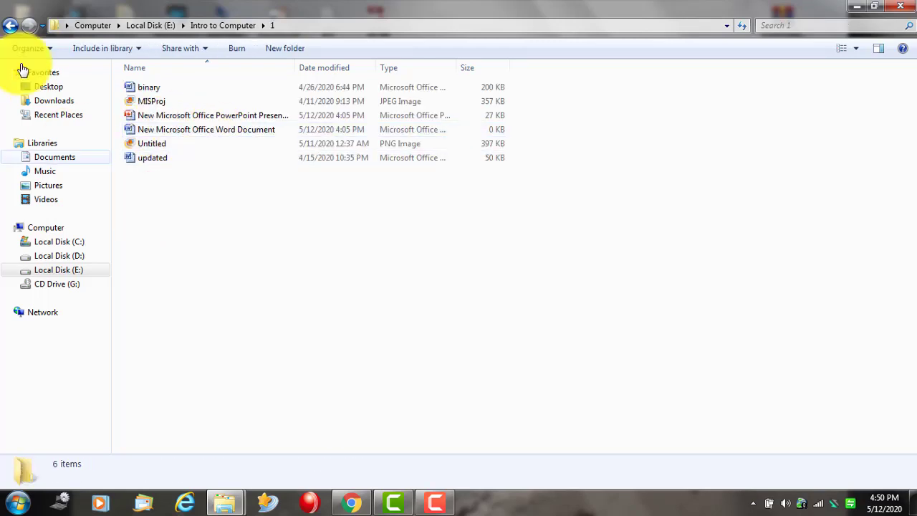
{"action": "left_click", "coordinate": [10, 26]}
{"action": "double_click", "coordinate": [132, 84]}
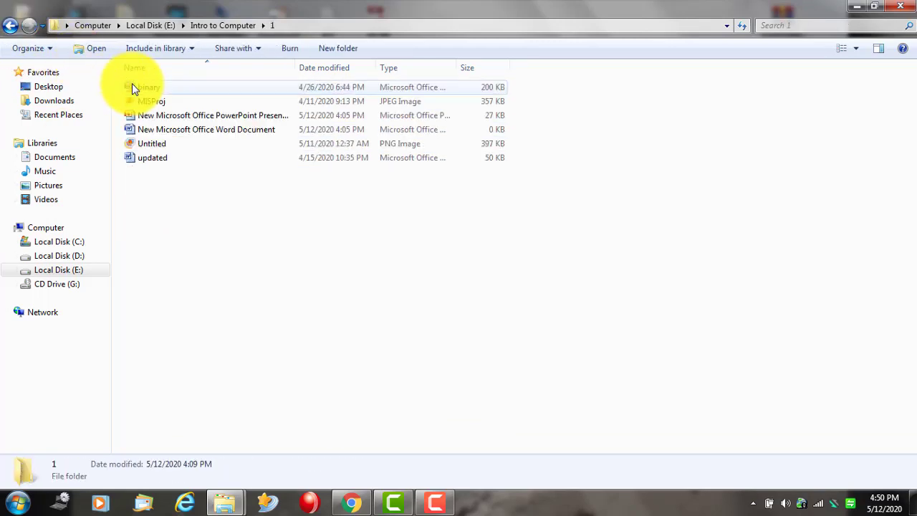
{"action": "left_click", "coordinate": [10, 26]}
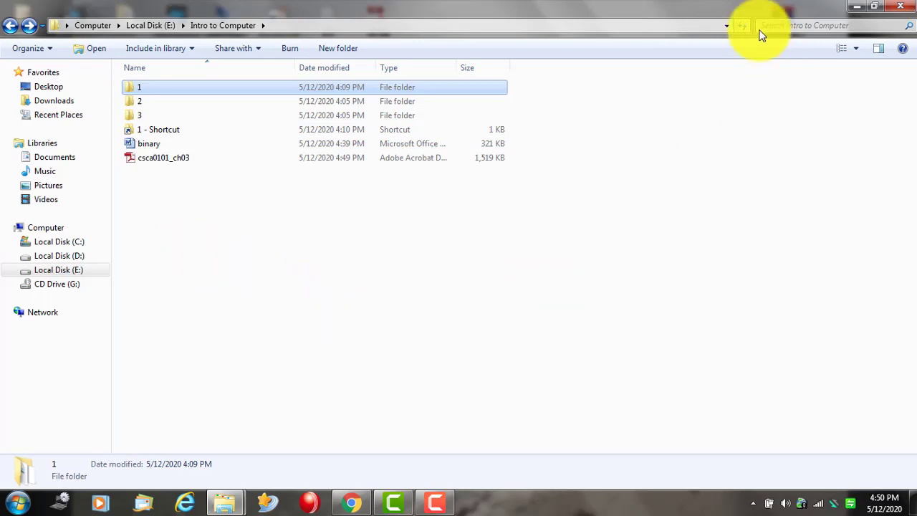
{"action": "double_click", "coordinate": [655, 7]}
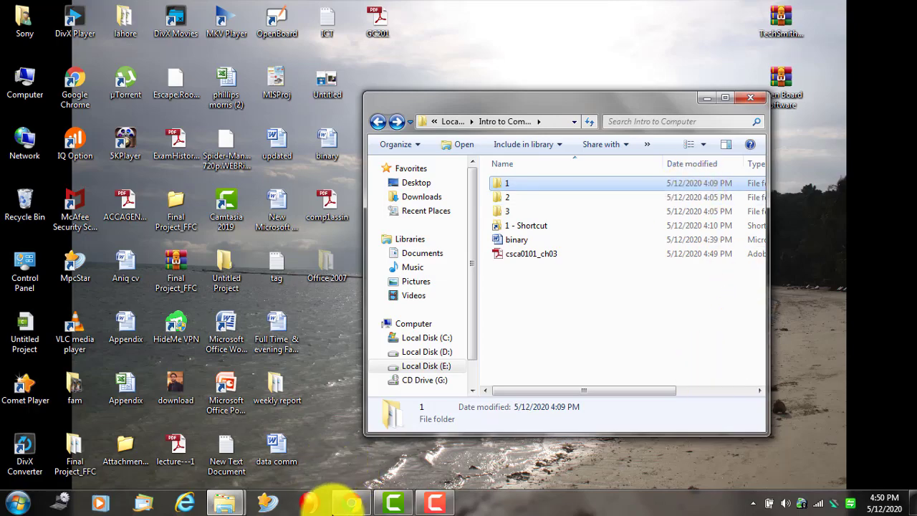
- Close the Intro to Computer folder window
{"action": "left_click", "coordinate": [351, 504]}
{"action": "left_click", "coordinate": [351, 503]}
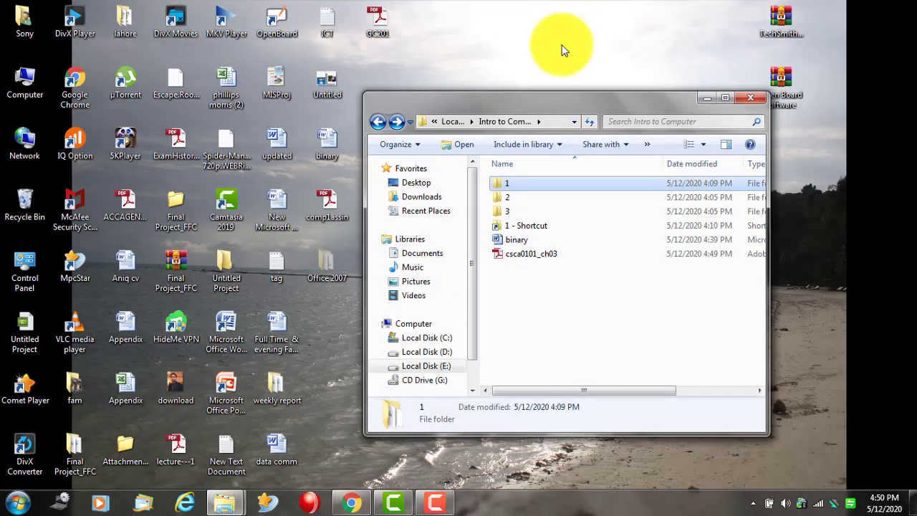
{"action": "left_click", "coordinate": [743, 96]}
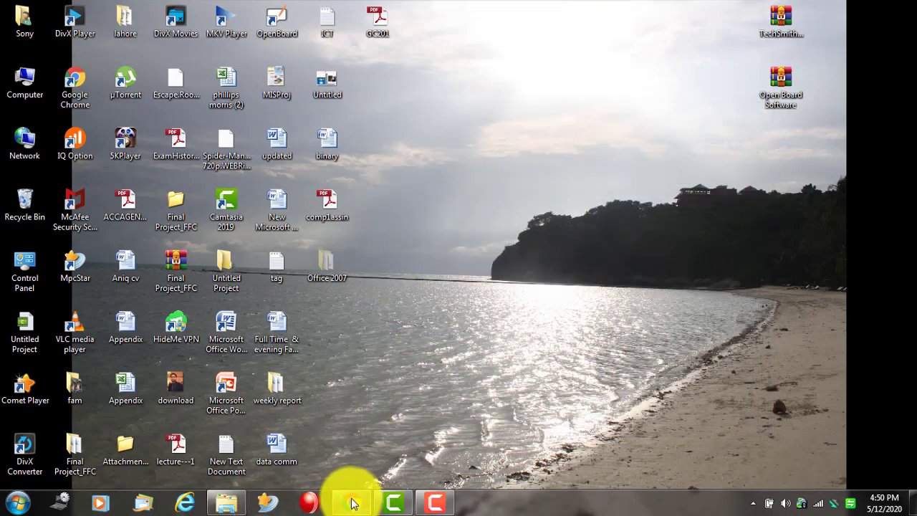
- Return Chrome from the PDF to the 'input devices pdf' results and close the browser
{"action": "left_click", "coordinate": [352, 504]}
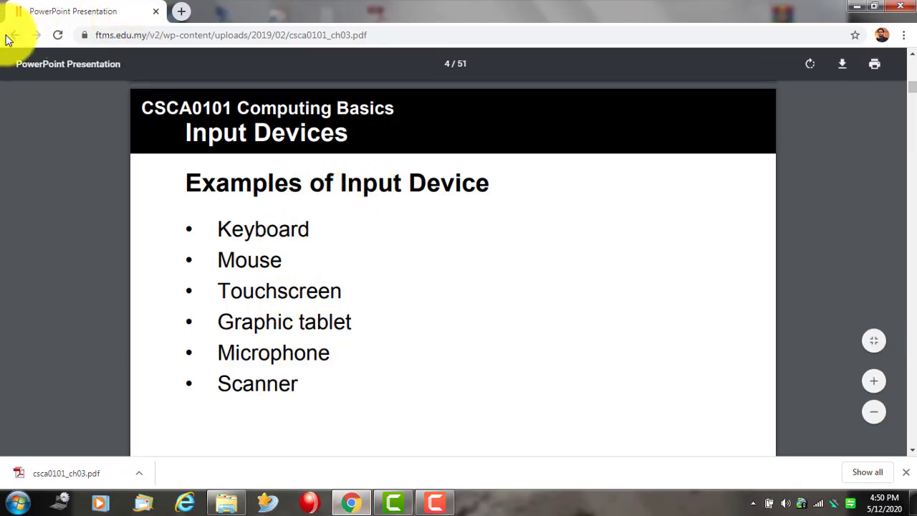
{"action": "left_click", "coordinate": [14, 35]}
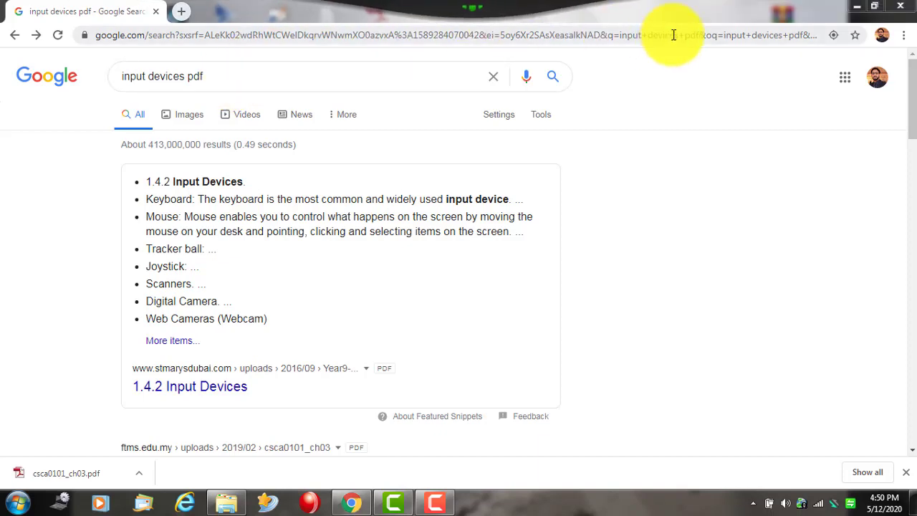
{"action": "double_click", "coordinate": [676, 10]}
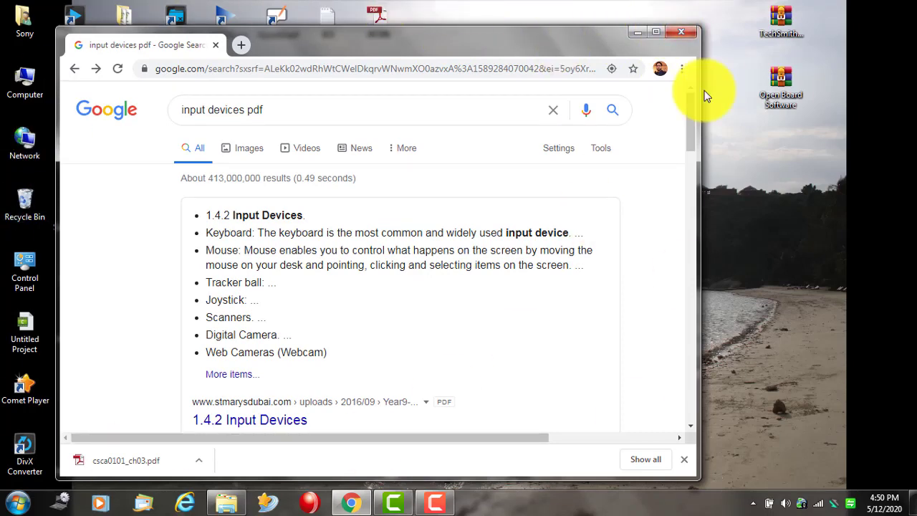
{"action": "left_click", "coordinate": [680, 32]}
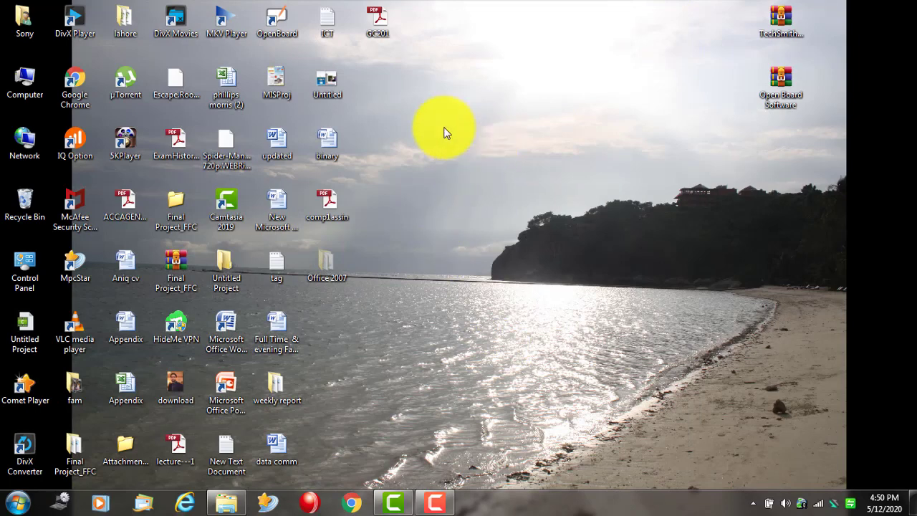
- Move the GC201, Untitled, binary and comp1assin icons onto empty areas of the desktop
{"action": "right_click", "coordinate": [479, 145]}
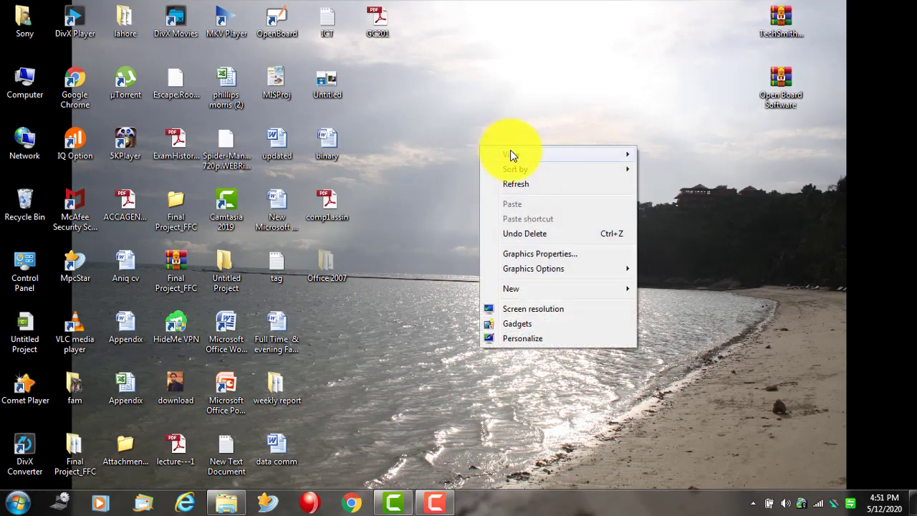
{"action": "mouse_move", "coordinate": [523, 153]}
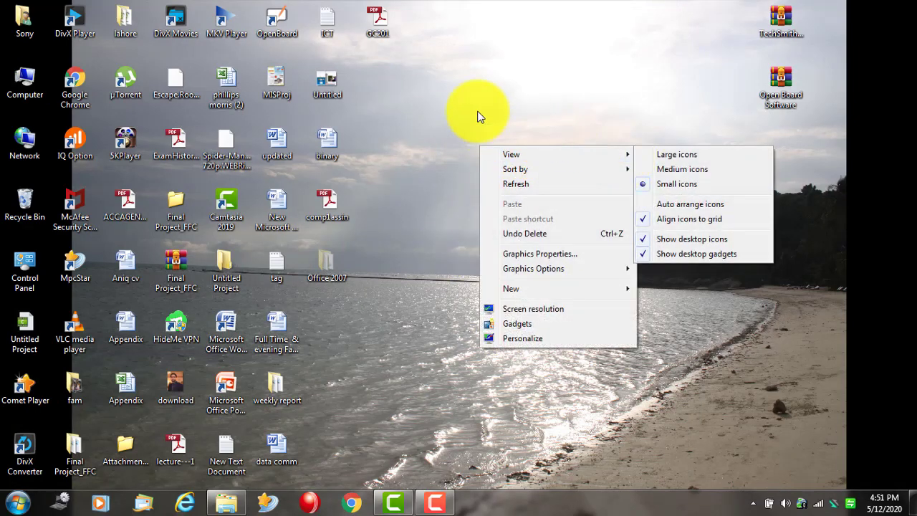
{"action": "left_click", "coordinate": [479, 117]}
{"action": "left_click_drag", "start_coordinate": [377, 25], "coordinate": [579, 139]}
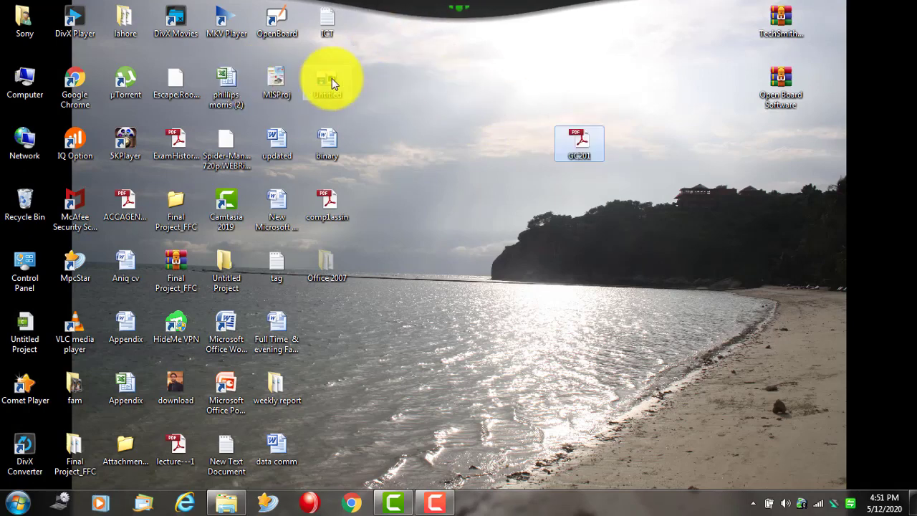
{"action": "left_click_drag", "start_coordinate": [331, 78], "coordinate": [627, 25]}
{"action": "left_click_drag", "start_coordinate": [323, 143], "coordinate": [516, 267]}
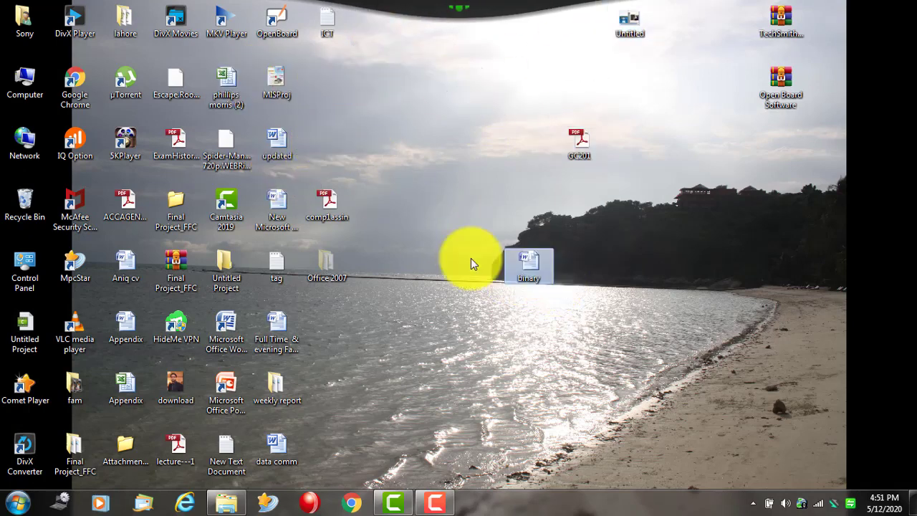
{"action": "left_click_drag", "start_coordinate": [333, 208], "coordinate": [485, 86]}
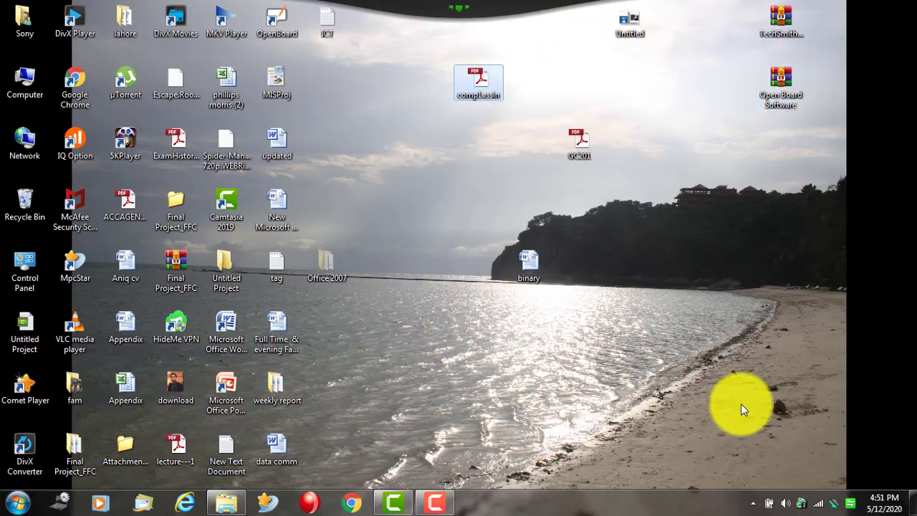
{"action": "left_click", "coordinate": [403, 320]}
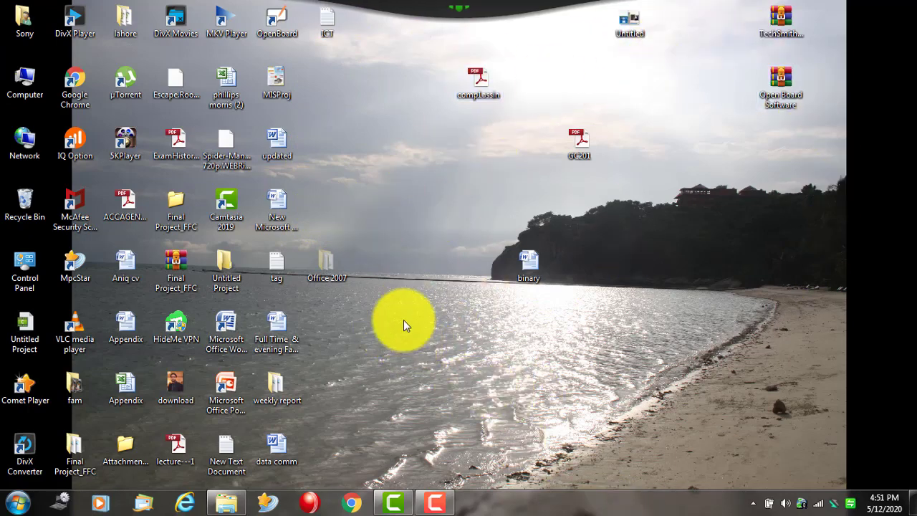
- Refresh the desktop from its right-click menu
{"action": "right_click", "coordinate": [404, 320]}
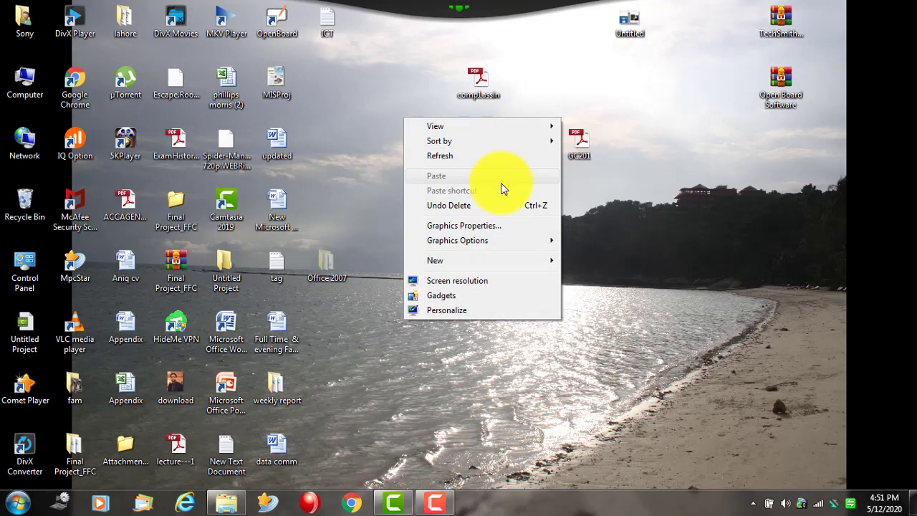
{"action": "left_click", "coordinate": [592, 300]}
{"action": "right_click", "coordinate": [601, 229]}
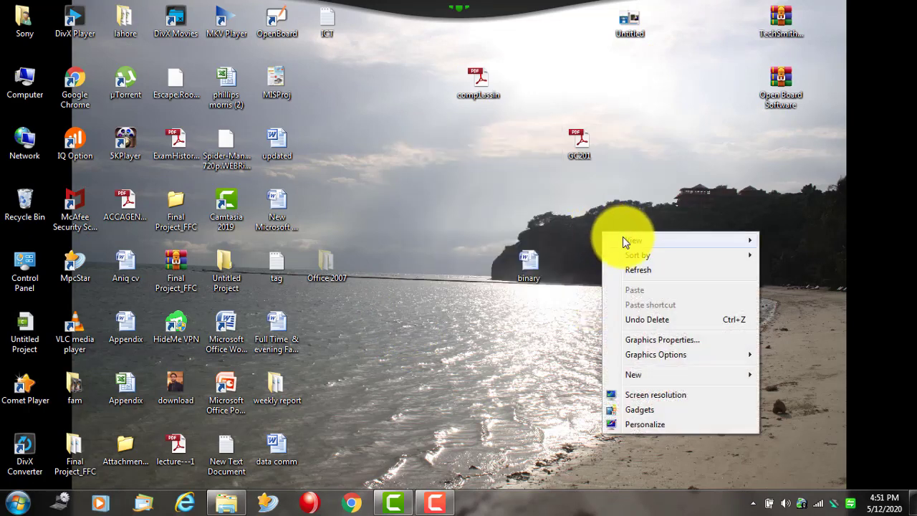
{"action": "mouse_move", "coordinate": [627, 242]}
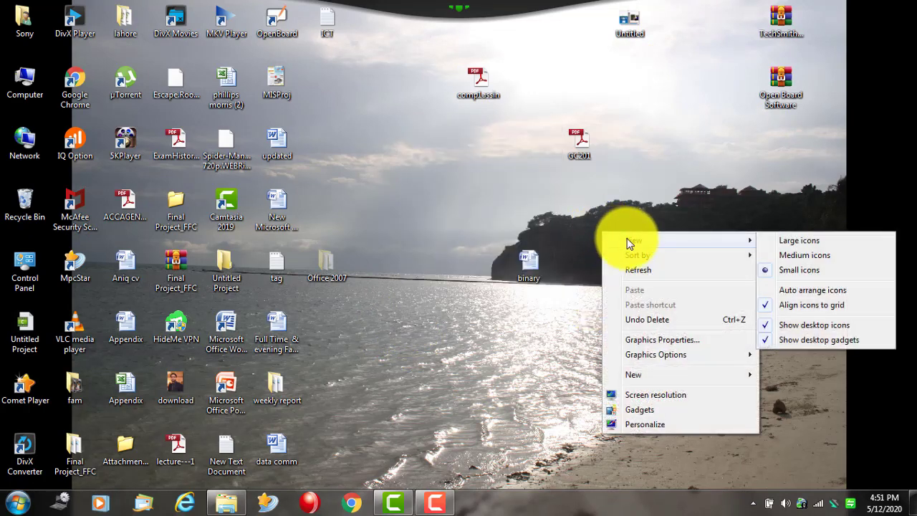
{"action": "left_click", "coordinate": [554, 137]}
{"action": "right_click", "coordinate": [554, 134]}
{"action": "mouse_move", "coordinate": [573, 144]}
{"action": "left_click", "coordinate": [444, 166]}
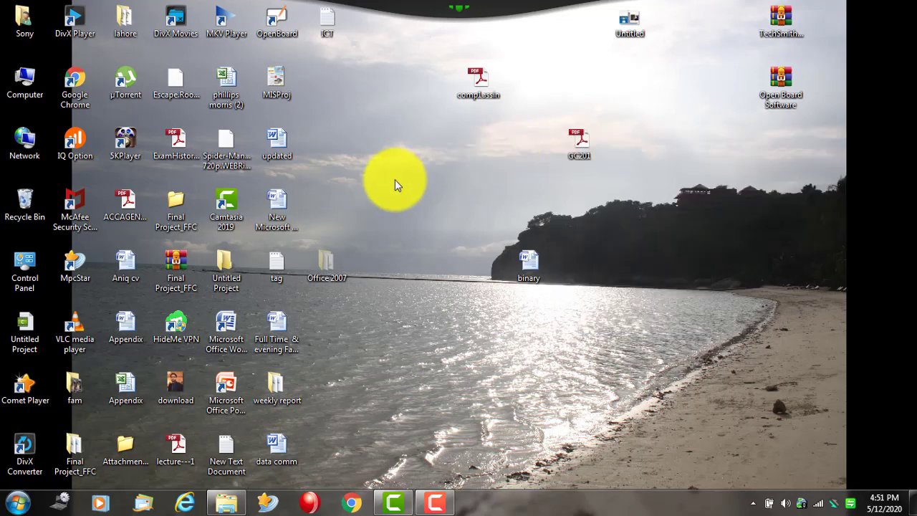
{"action": "right_click", "coordinate": [405, 201]}
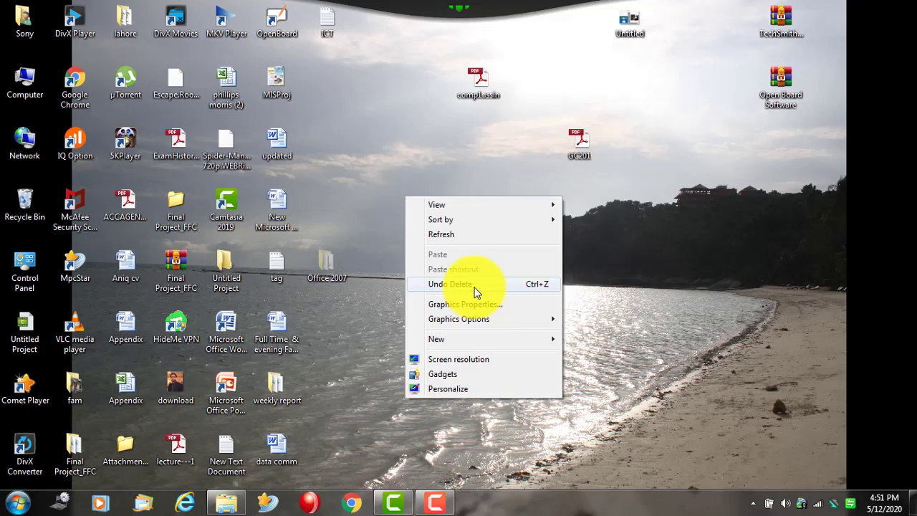
{"action": "left_click", "coordinate": [470, 235]}
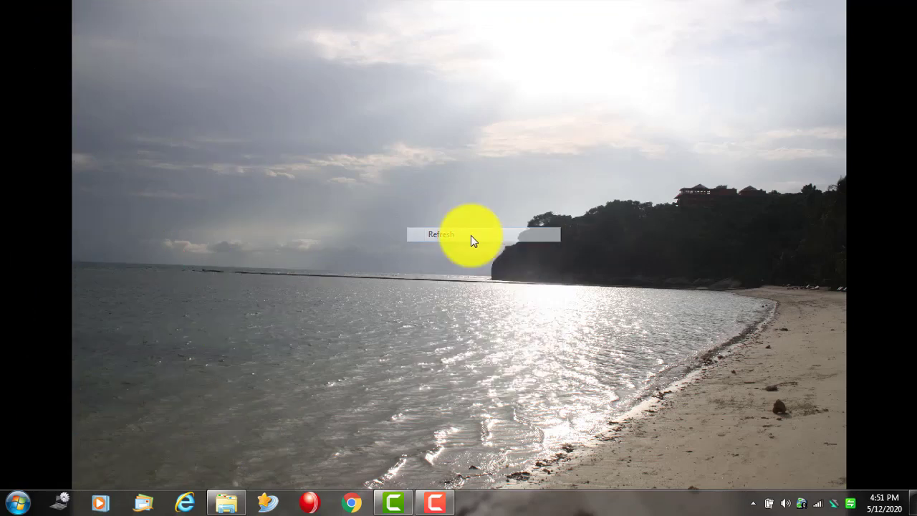
- Sort the desktop icons by name, then by size, then by item type
{"action": "right_click", "coordinate": [376, 168]}
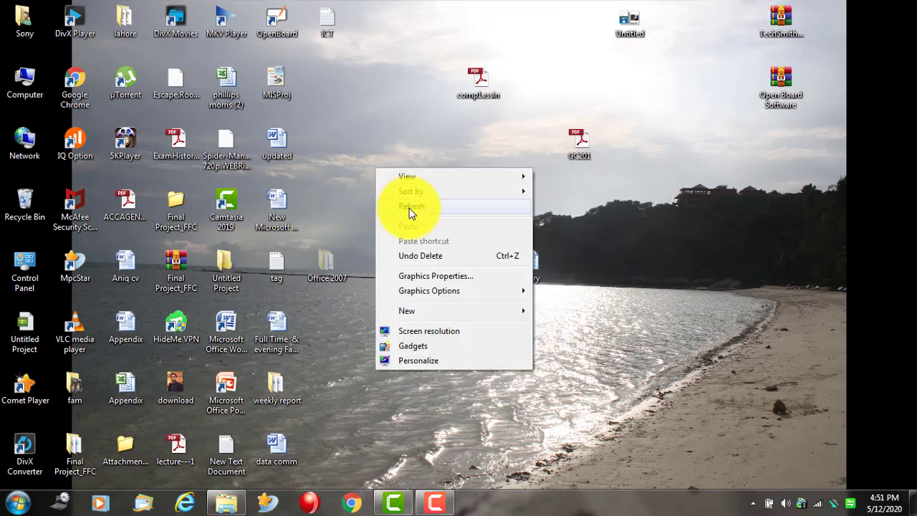
{"action": "mouse_move", "coordinate": [438, 192]}
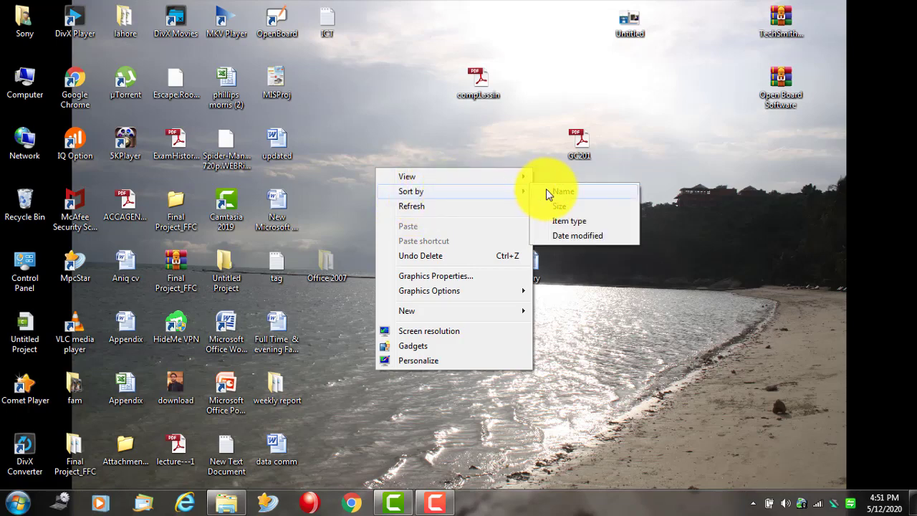
{"action": "left_click", "coordinate": [546, 190]}
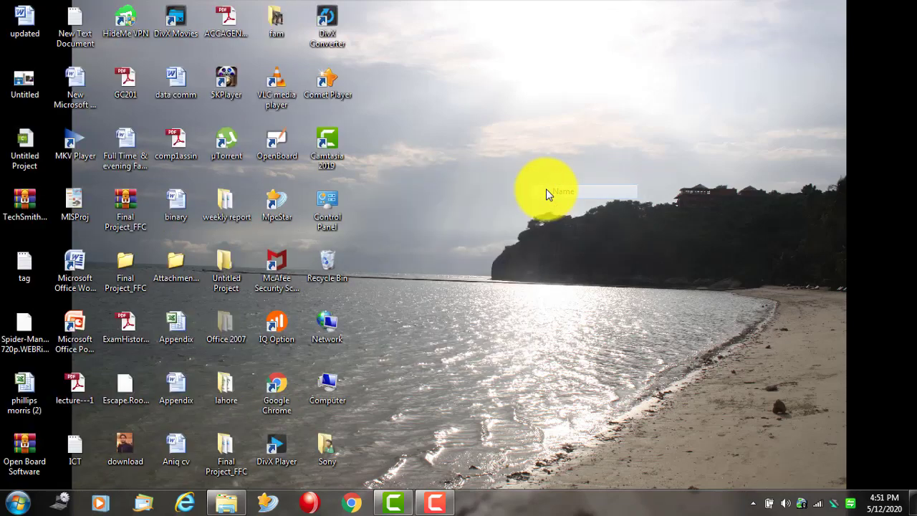
{"action": "right_click", "coordinate": [460, 146]}
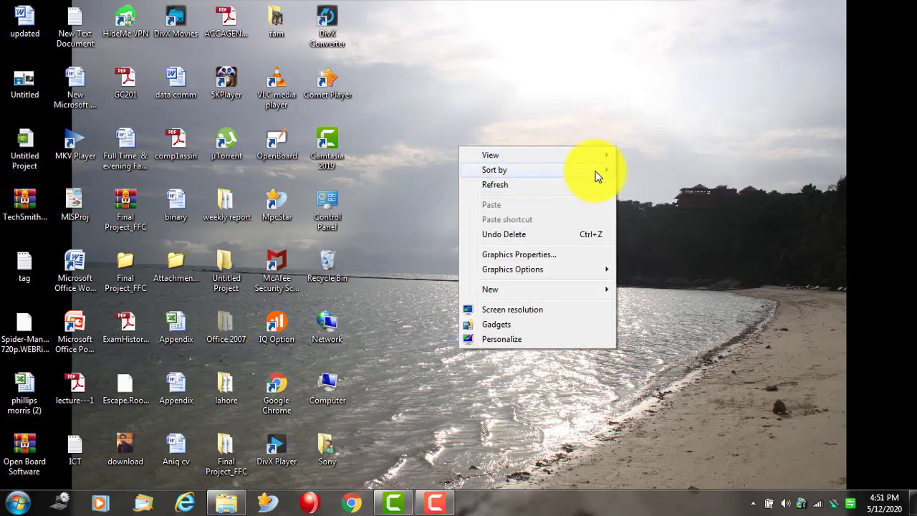
{"action": "mouse_move", "coordinate": [603, 174]}
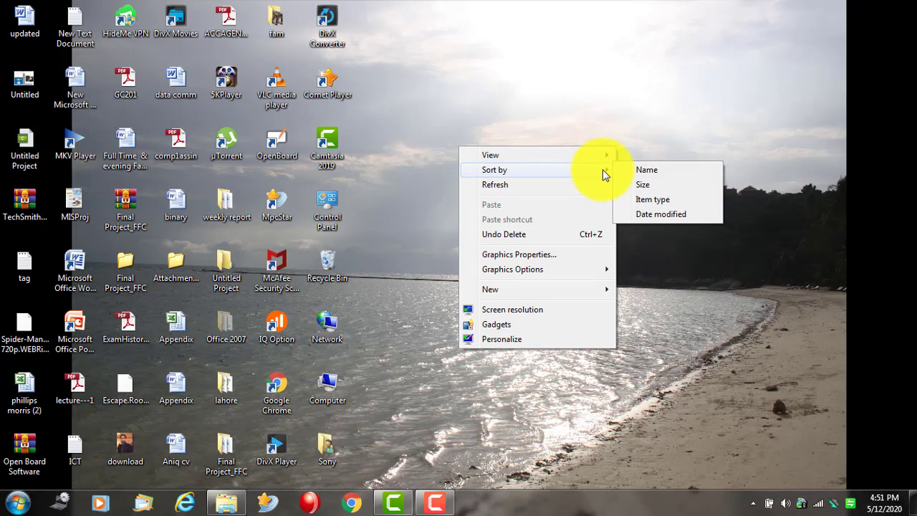
{"action": "left_click", "coordinate": [634, 197]}
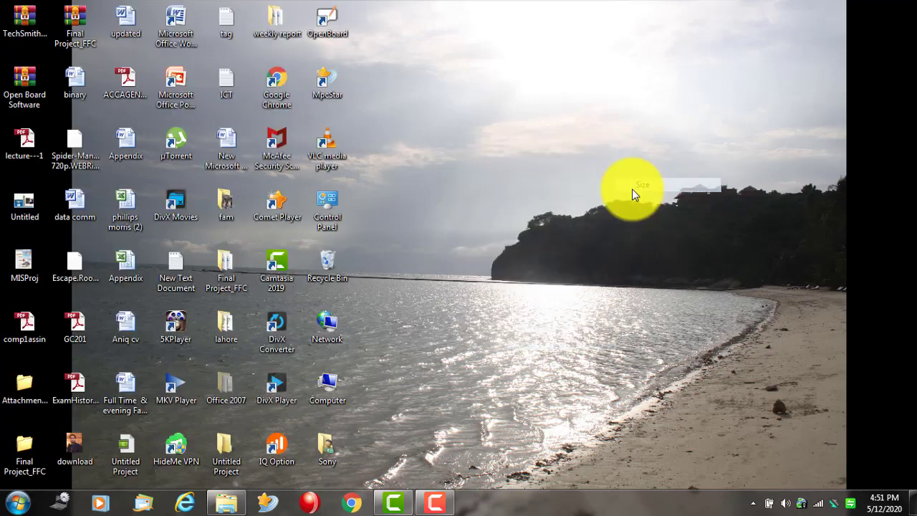
{"action": "right_click", "coordinate": [482, 170]}
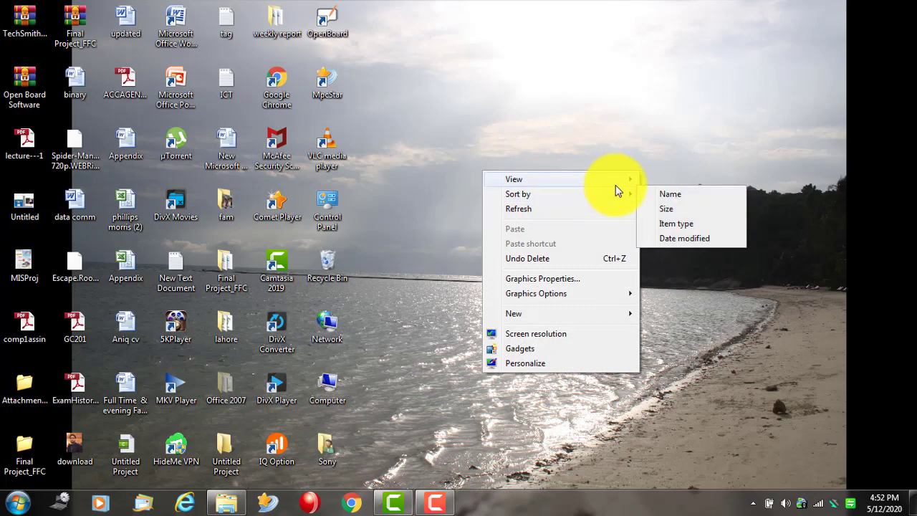
{"action": "mouse_move", "coordinate": [634, 196]}
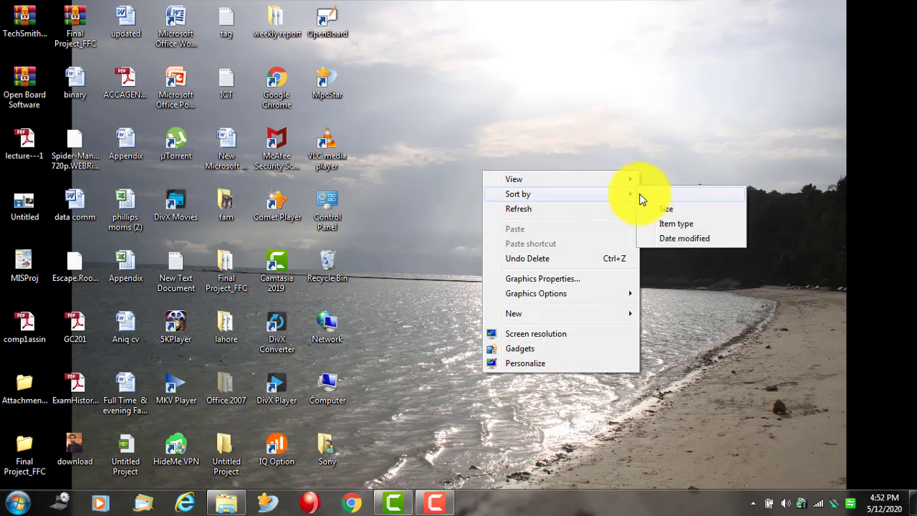
{"action": "left_click", "coordinate": [676, 227]}
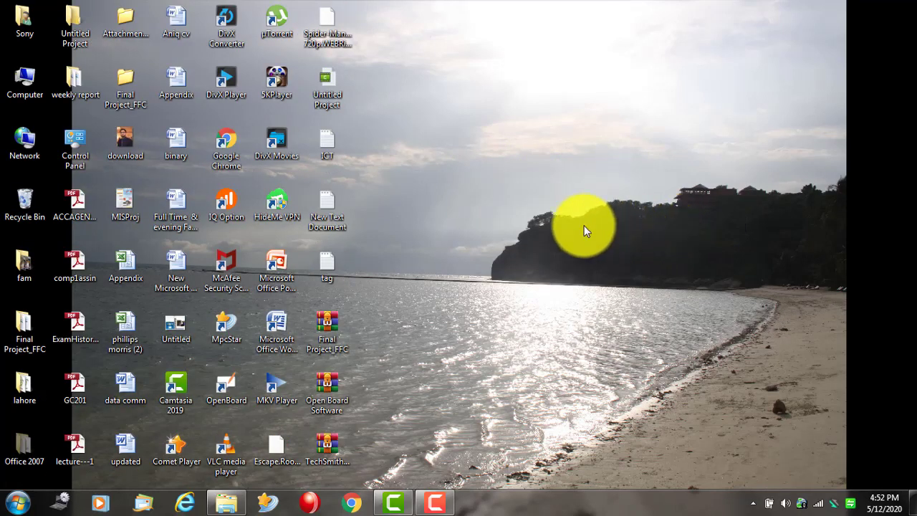
- Refresh the desktop from its right-click menu
{"action": "right_click", "coordinate": [474, 130]}
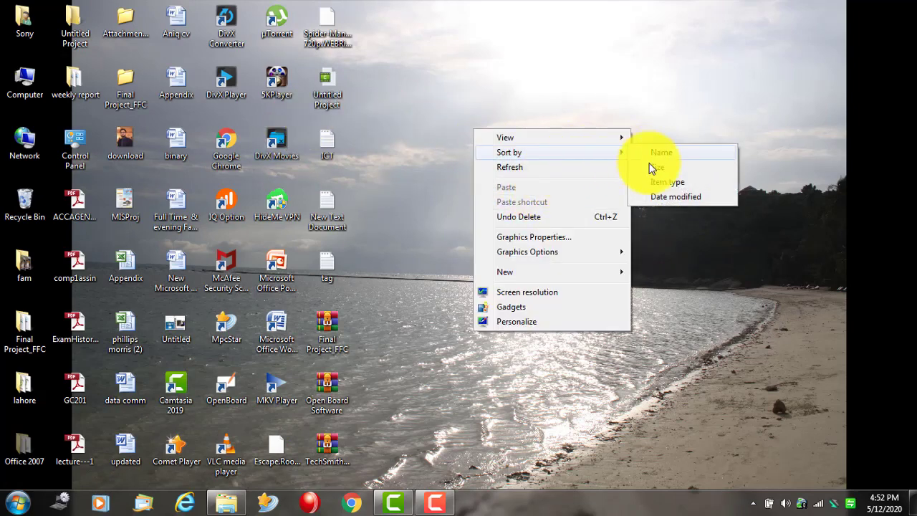
{"action": "left_click", "coordinate": [421, 128]}
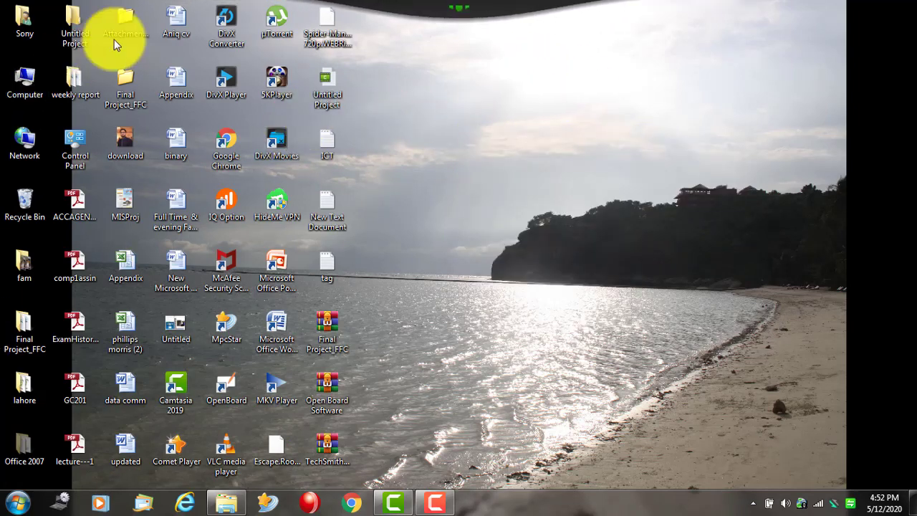
{"action": "right_click", "coordinate": [516, 93]}
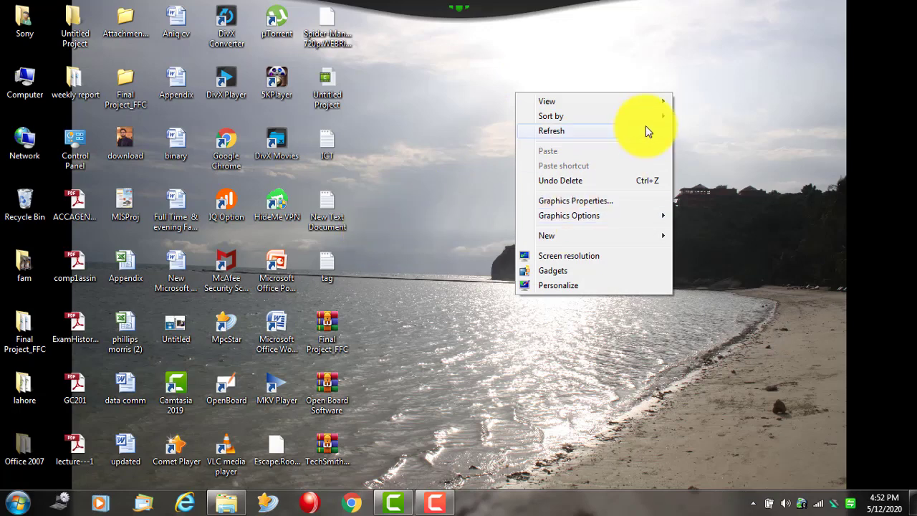
{"action": "left_click", "coordinate": [612, 132]}
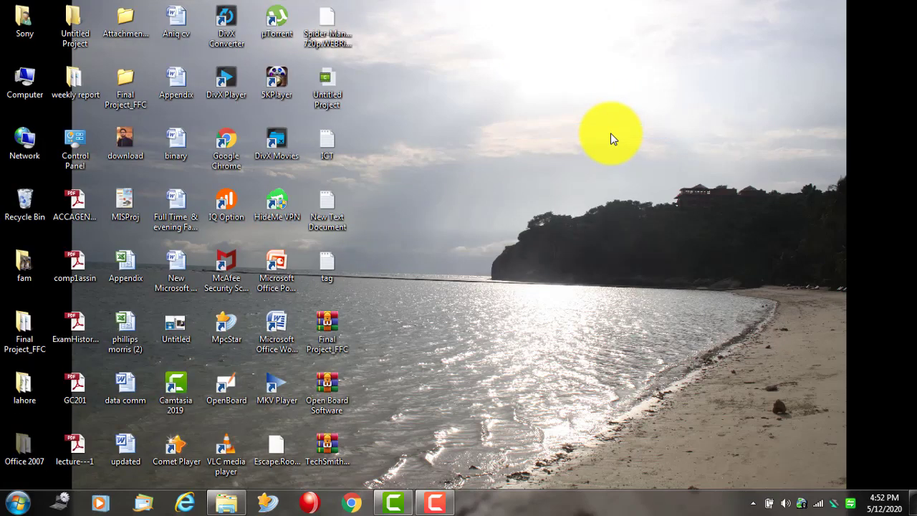
- Show the desktop menu's New and Graphics Options submenus
{"action": "right_click", "coordinate": [501, 121]}
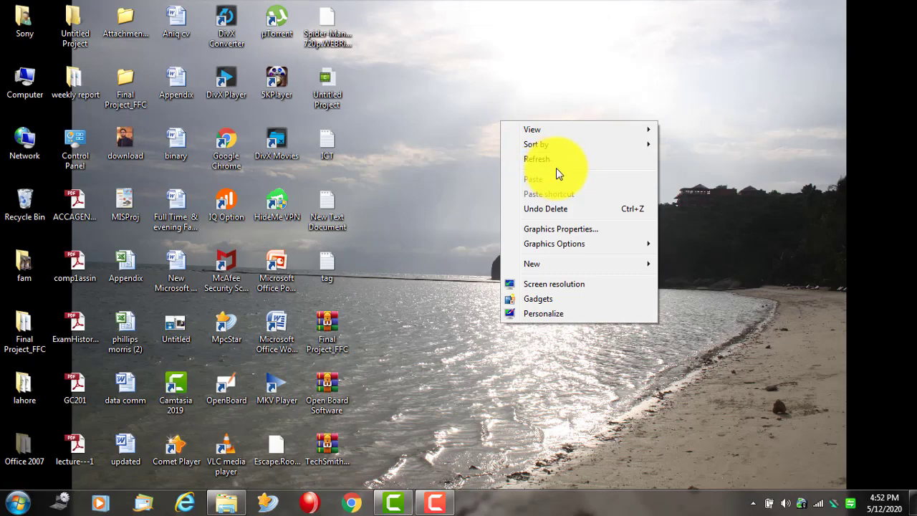
{"action": "mouse_move", "coordinate": [583, 263]}
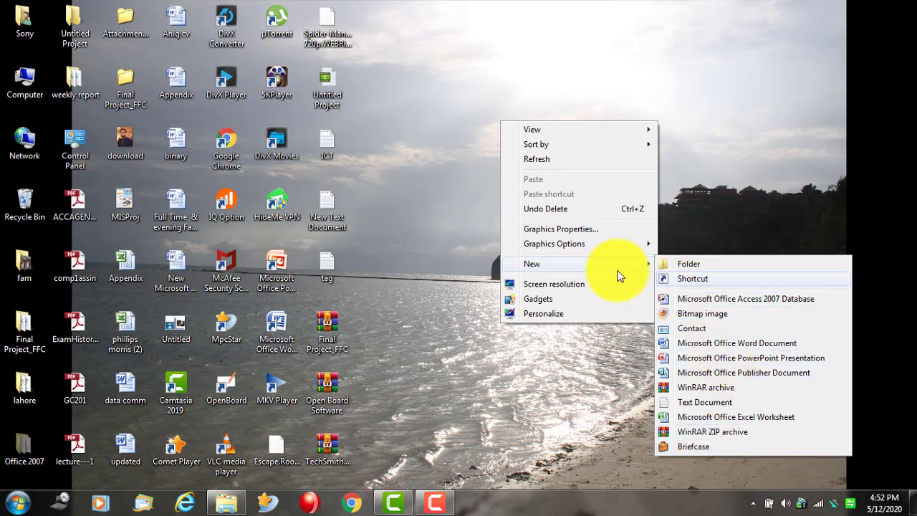
{"action": "mouse_move", "coordinate": [606, 245]}
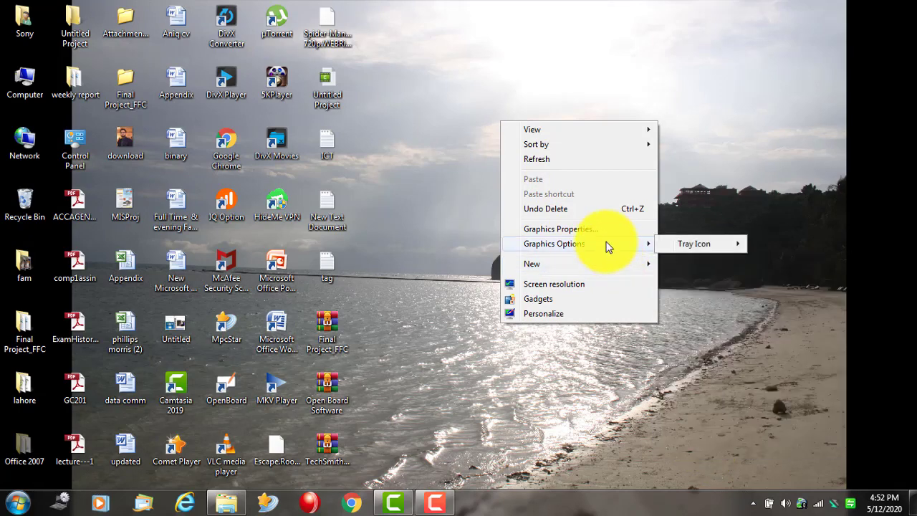
- Open Personalization from the desktop menu and maximize its window
{"action": "left_click", "coordinate": [575, 316]}
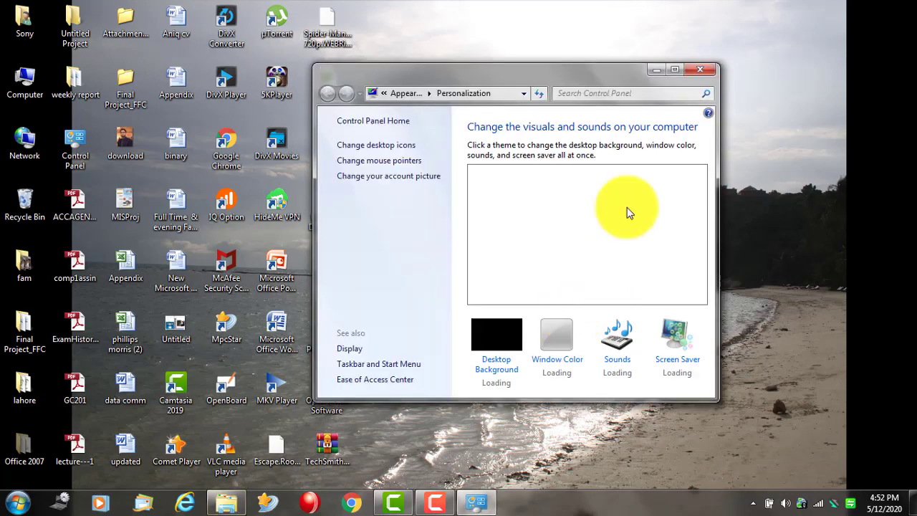
{"action": "left_click", "coordinate": [671, 68]}
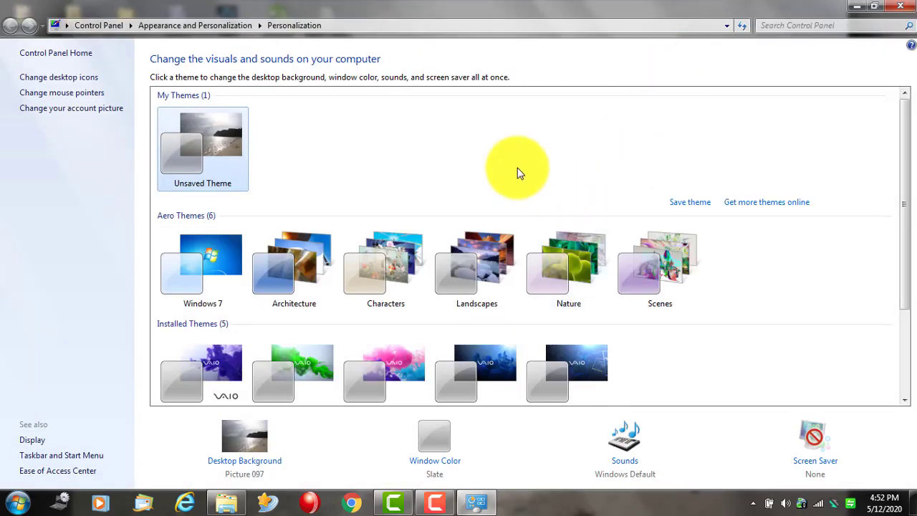
{"action": "left_click", "coordinate": [873, 7]}
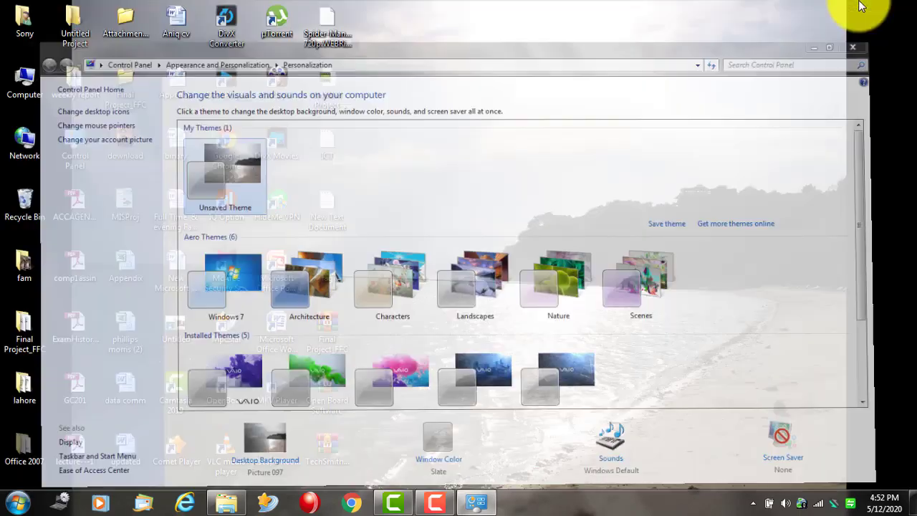
{"action": "right_click", "coordinate": [575, 96]}
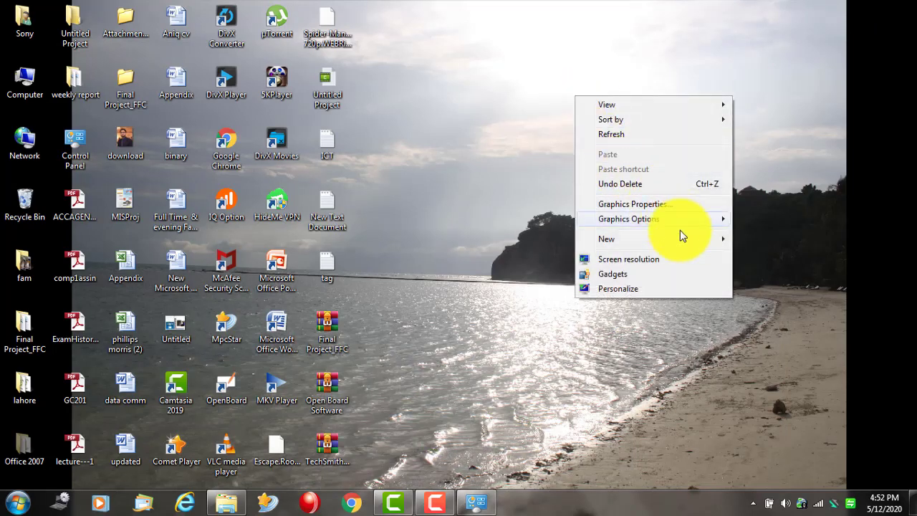
{"action": "left_click", "coordinate": [631, 290]}
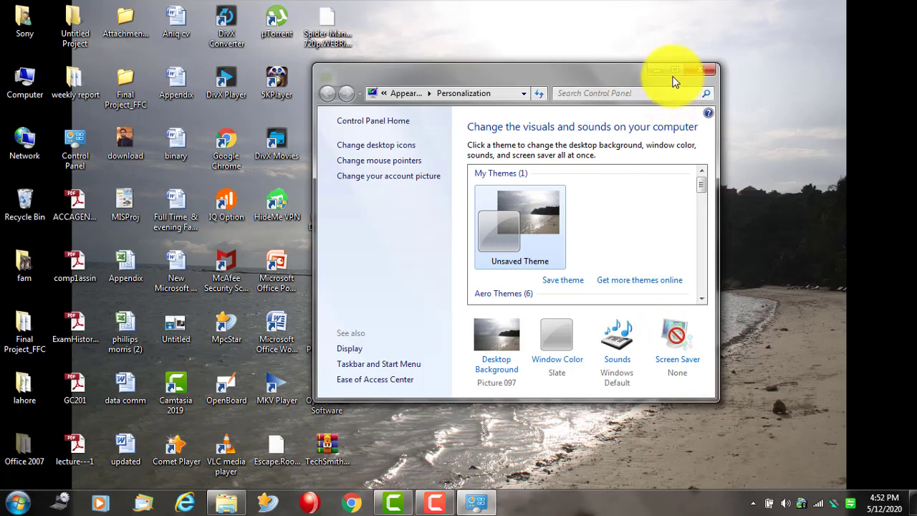
{"action": "double_click", "coordinate": [668, 72]}
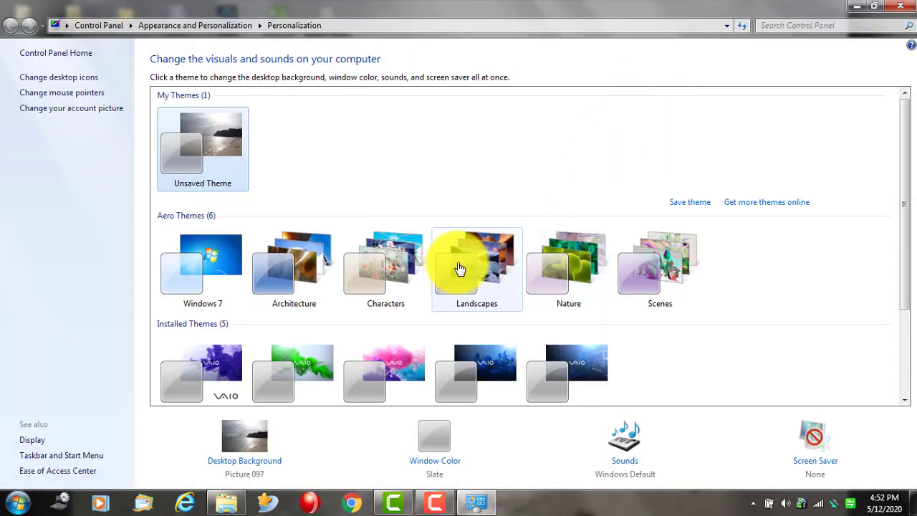
- Apply and preview the Landscapes and Windows 7 themes on the desktop
{"action": "left_click", "coordinate": [461, 265]}
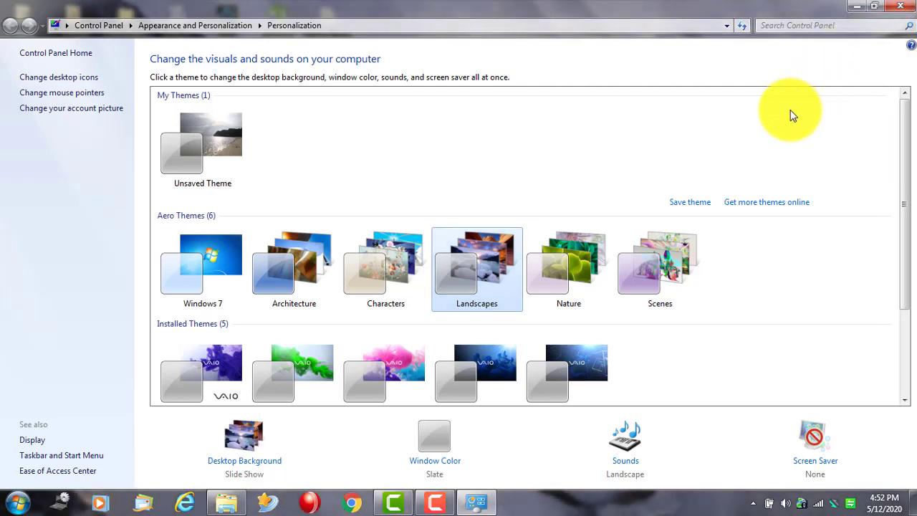
{"action": "left_click", "coordinate": [856, 5]}
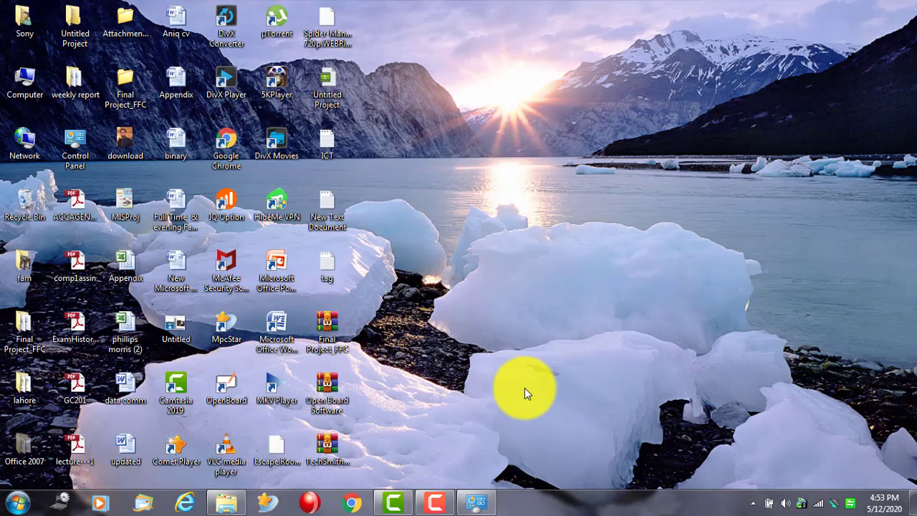
{"action": "left_click", "coordinate": [473, 501]}
{"action": "left_click", "coordinate": [215, 266]}
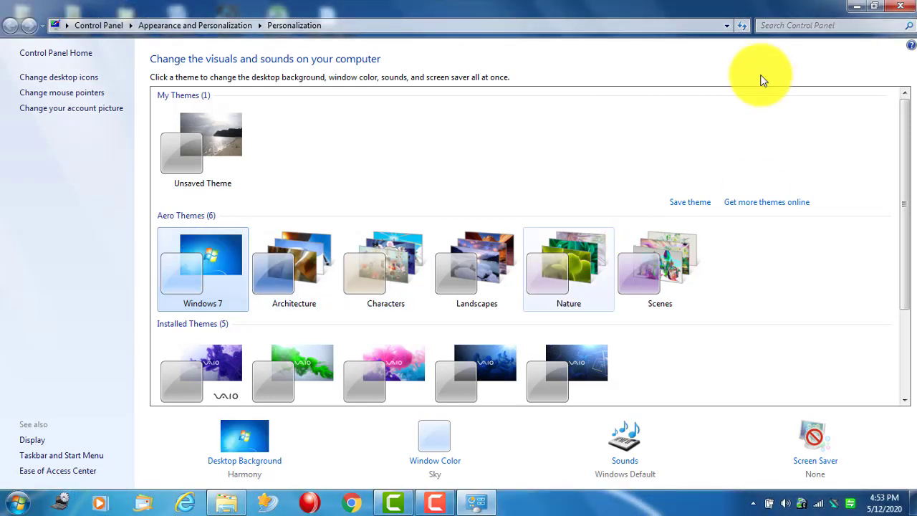
{"action": "left_click", "coordinate": [859, 7]}
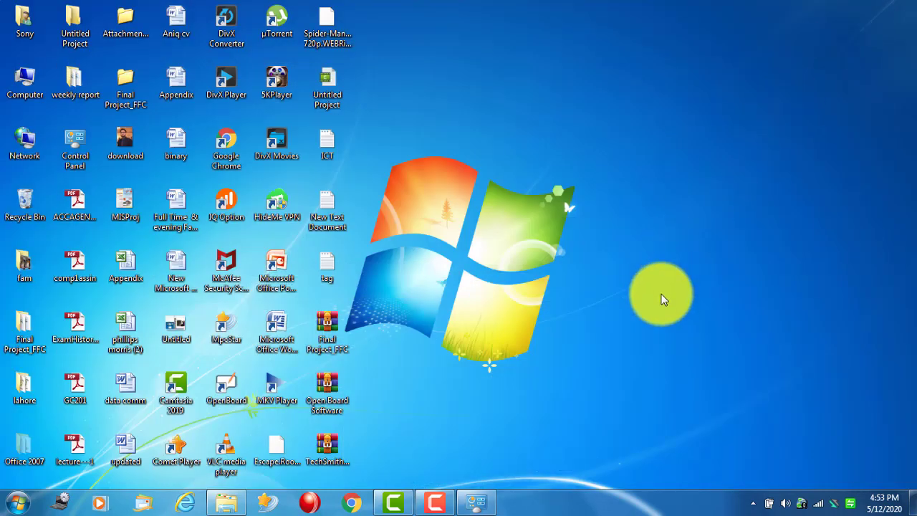
{"action": "left_click", "coordinate": [475, 500]}
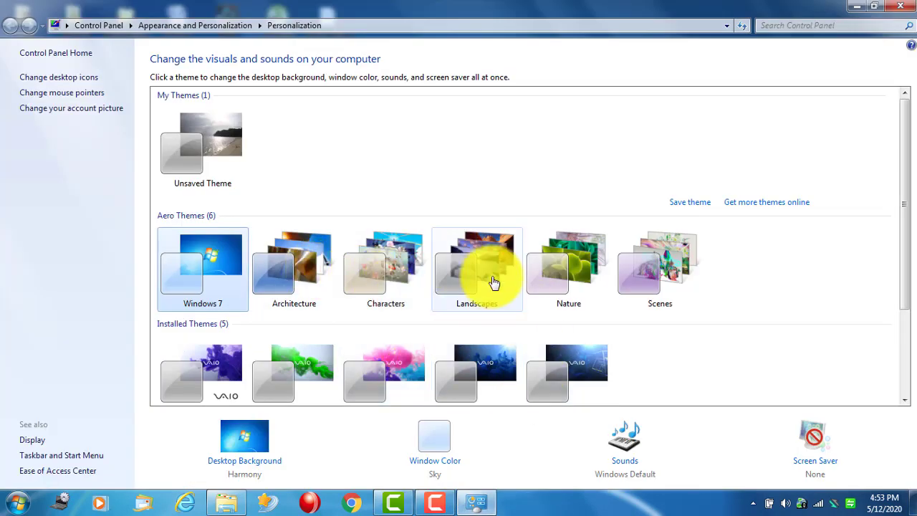
- Reapply Landscapes, then switch back to the beach Unsaved Theme and check the desktop
{"action": "left_click", "coordinate": [484, 262]}
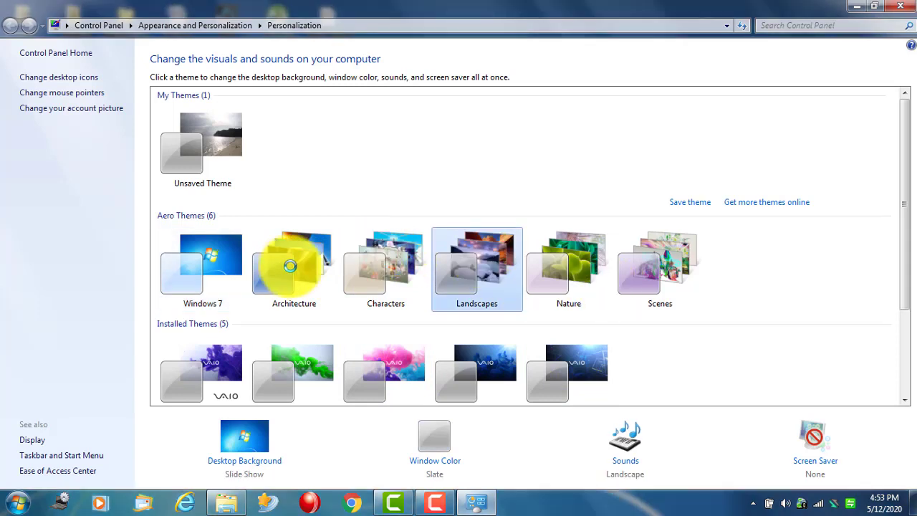
{"action": "left_click", "coordinate": [215, 146]}
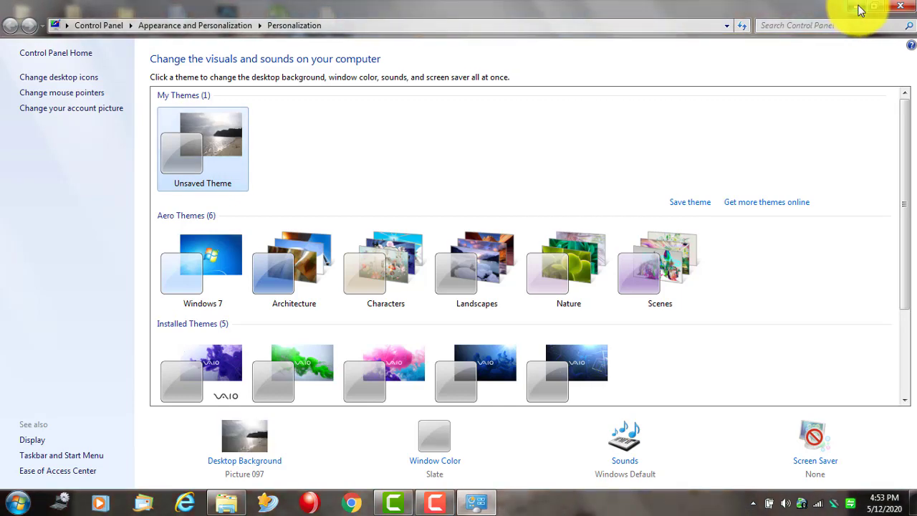
{"action": "left_click", "coordinate": [860, 13]}
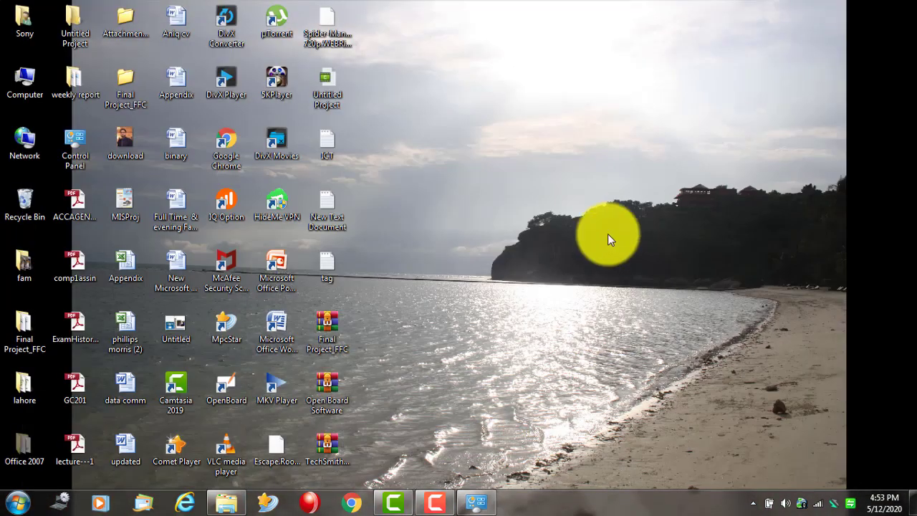
{"action": "left_click", "coordinate": [479, 503]}
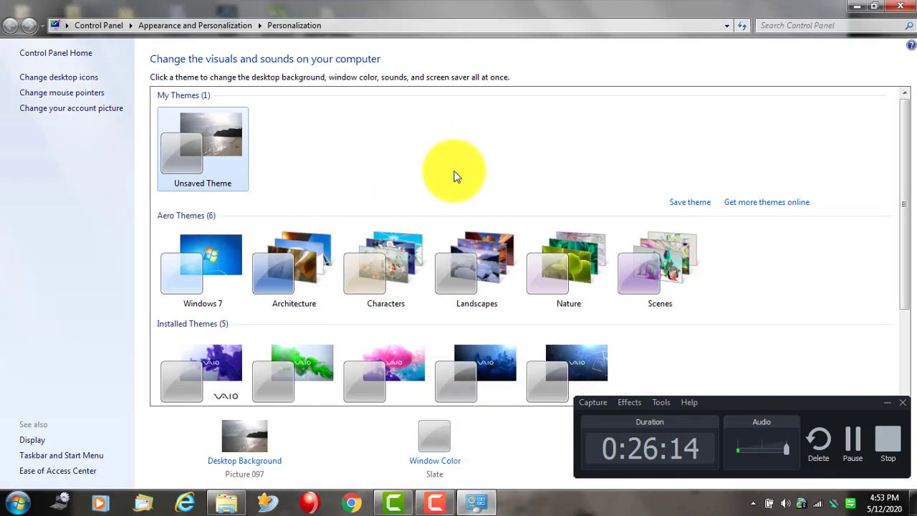
{"action": "left_click", "coordinate": [889, 409]}
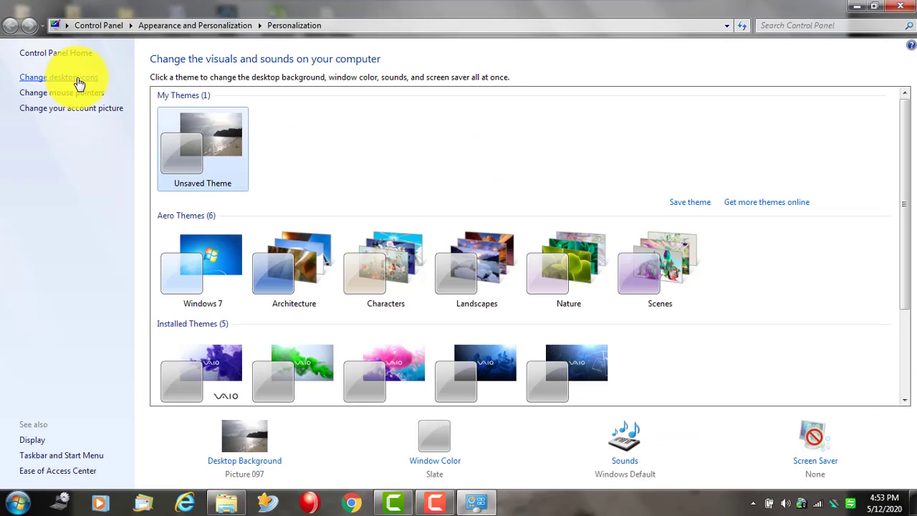
{"action": "left_click", "coordinate": [79, 84]}
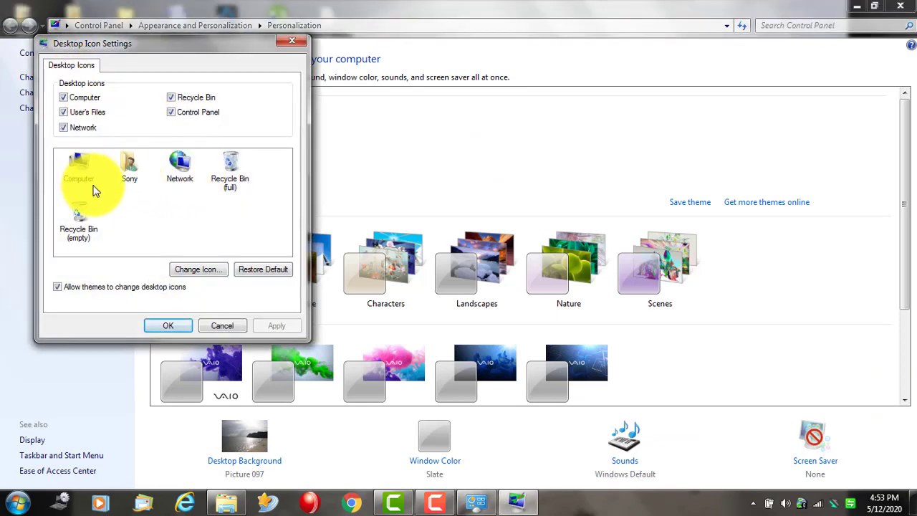
{"action": "left_click", "coordinate": [295, 40]}
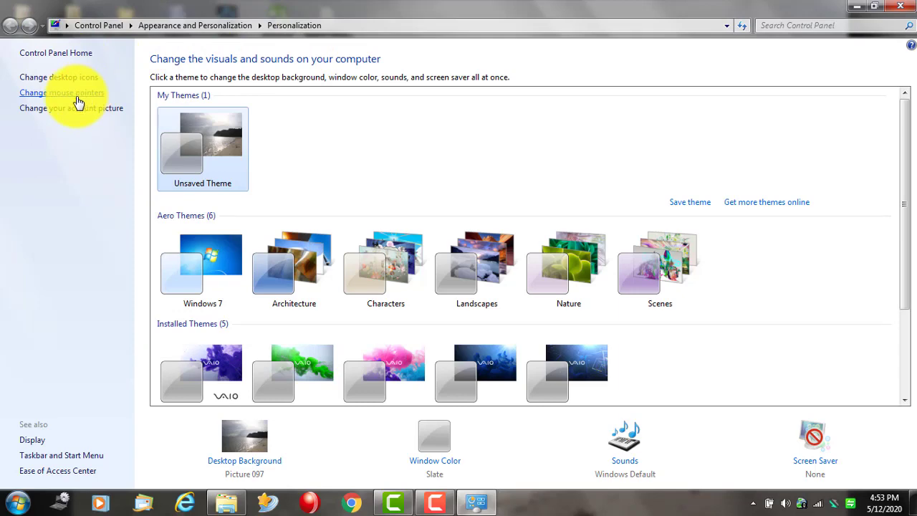
{"action": "left_click", "coordinate": [77, 97]}
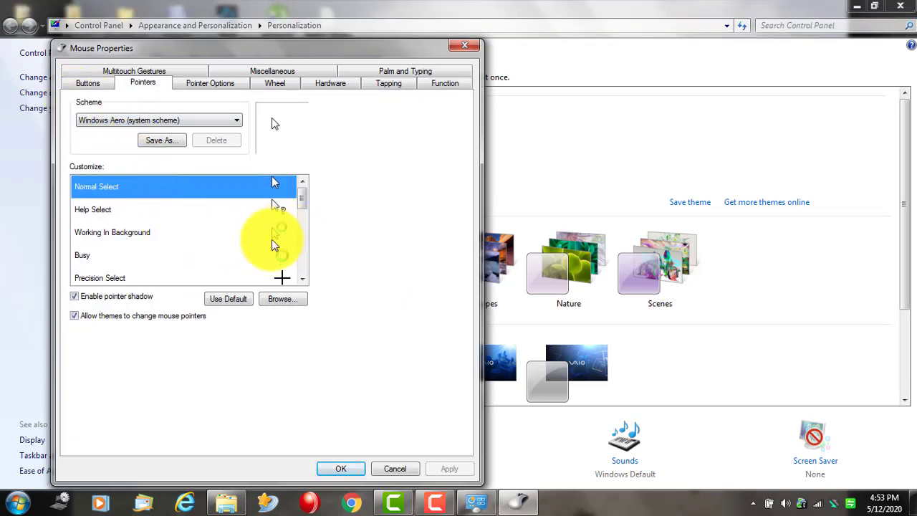
{"action": "left_click_drag", "start_coordinate": [301, 195], "coordinate": [303, 272]}
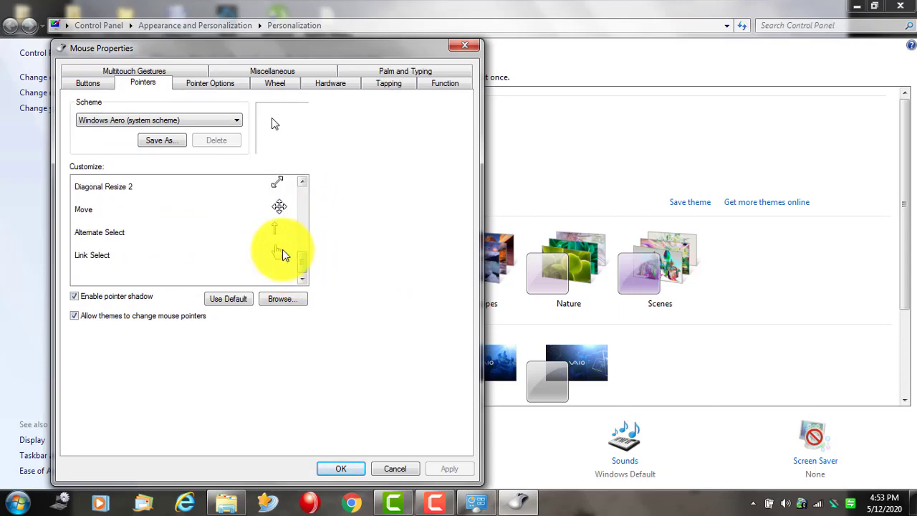
{"action": "left_click", "coordinate": [283, 255]}
{"action": "left_click", "coordinate": [327, 471]}
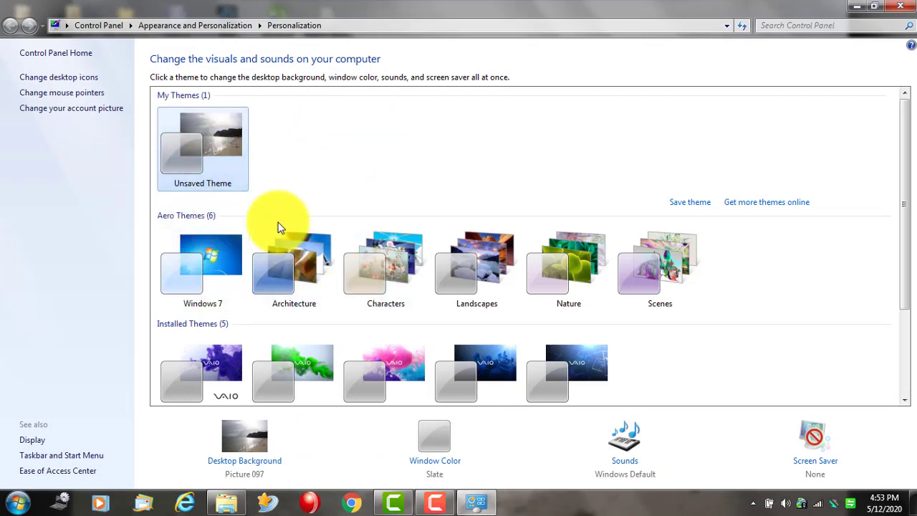
{"action": "left_click", "coordinate": [79, 108]}
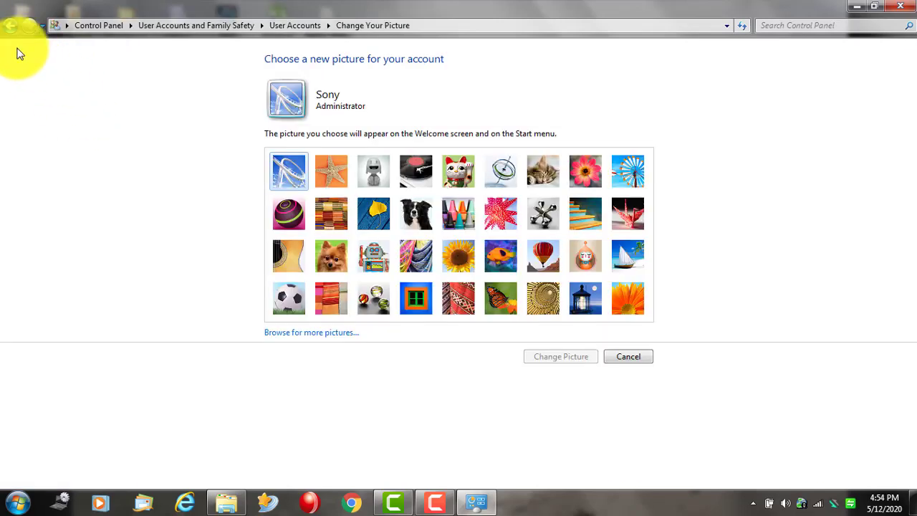
{"action": "left_click", "coordinate": [10, 27]}
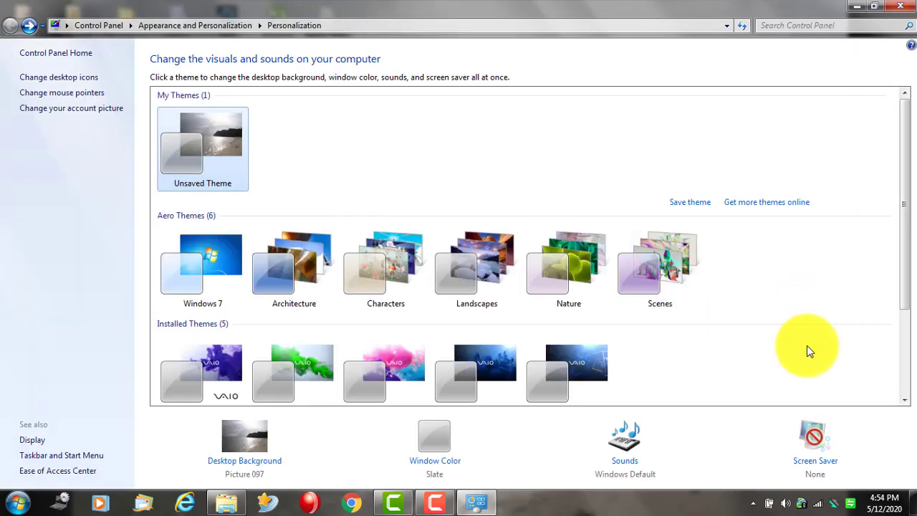
{"action": "scroll", "coordinate": [808, 290], "scroll_direction": "down", "scroll_amount": 1}
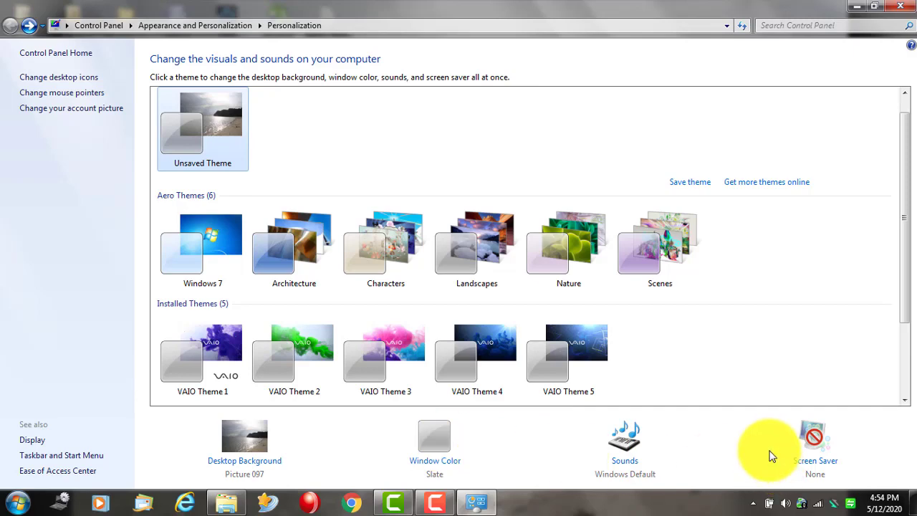
- In Screen Saver Settings, try the Blank and Photos screen savers
{"action": "left_click", "coordinate": [824, 455]}
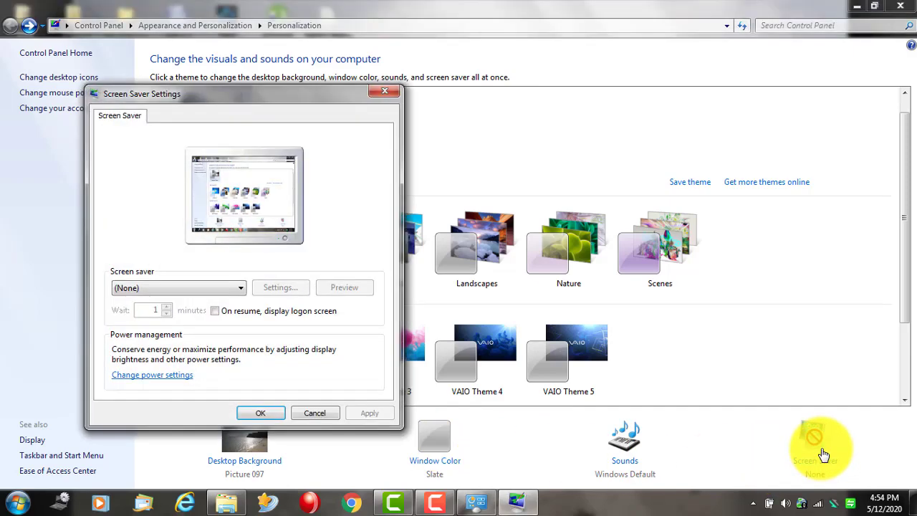
{"action": "left_click", "coordinate": [174, 286]}
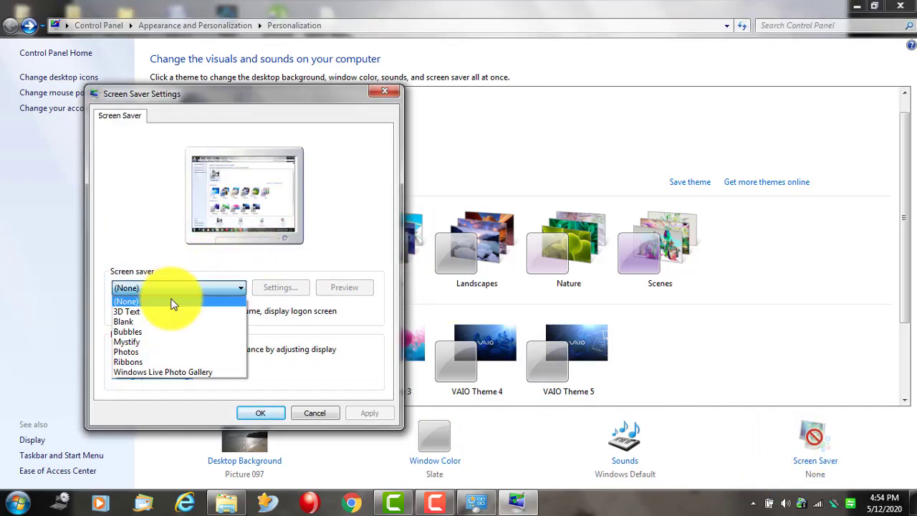
{"action": "left_click", "coordinate": [163, 322]}
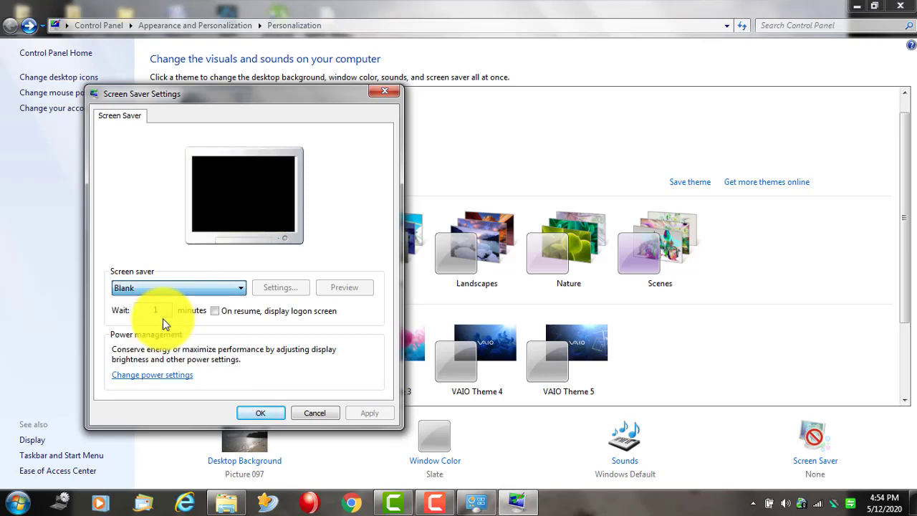
{"action": "left_click", "coordinate": [208, 291]}
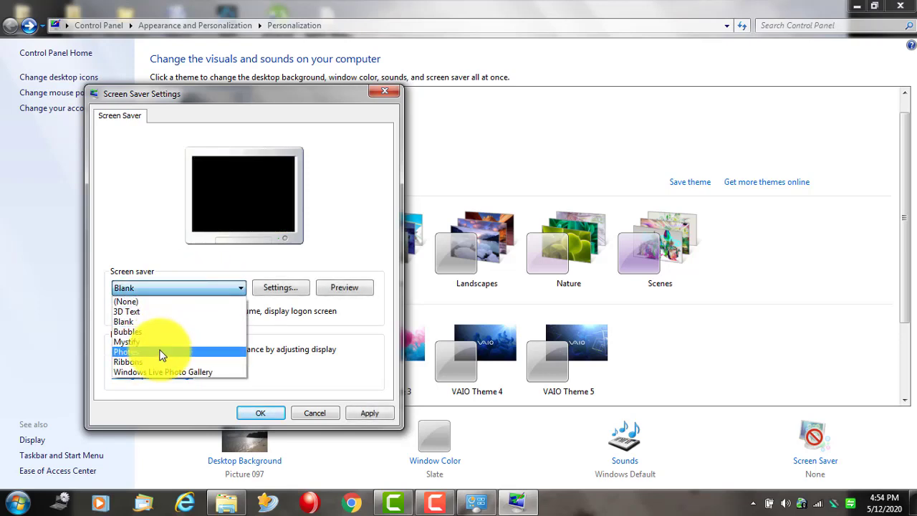
{"action": "left_click", "coordinate": [162, 352]}
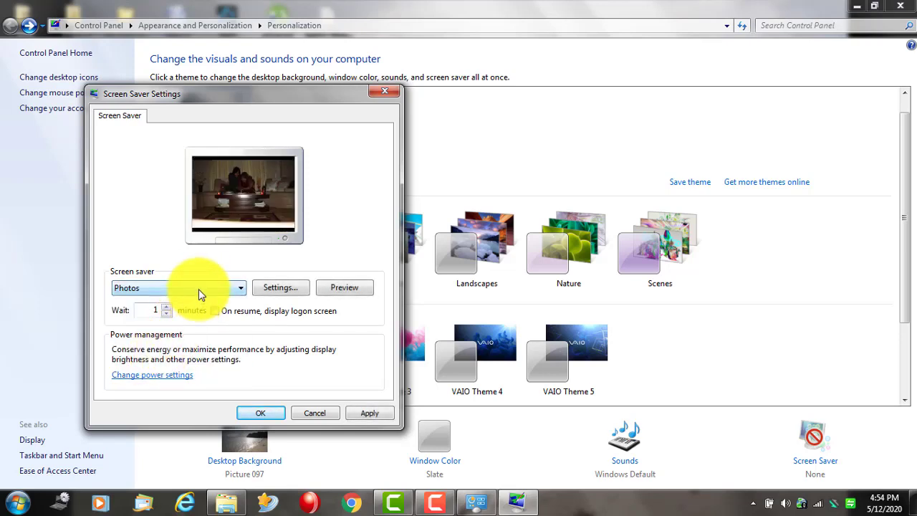
- Set Ribbons with a 1-minute wait, confirm with OK, and minimize Personalization
{"action": "left_click", "coordinate": [200, 290]}
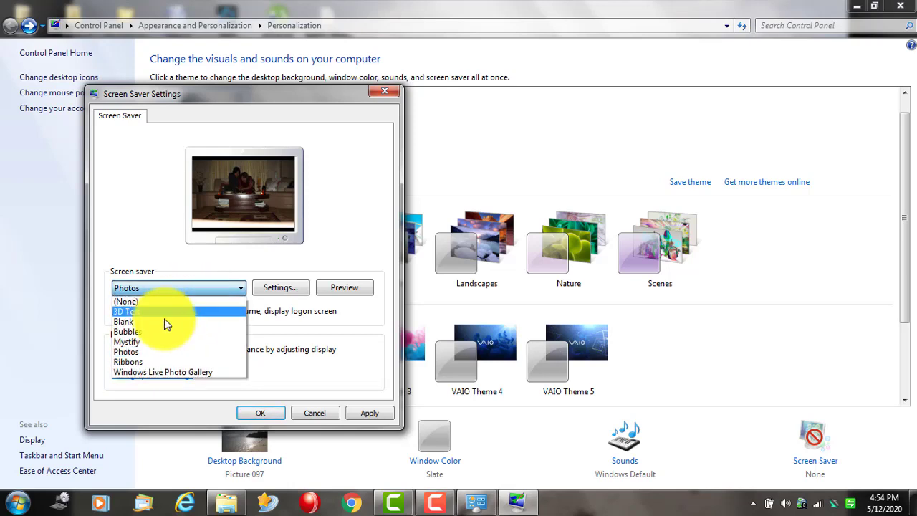
{"action": "left_click", "coordinate": [154, 364]}
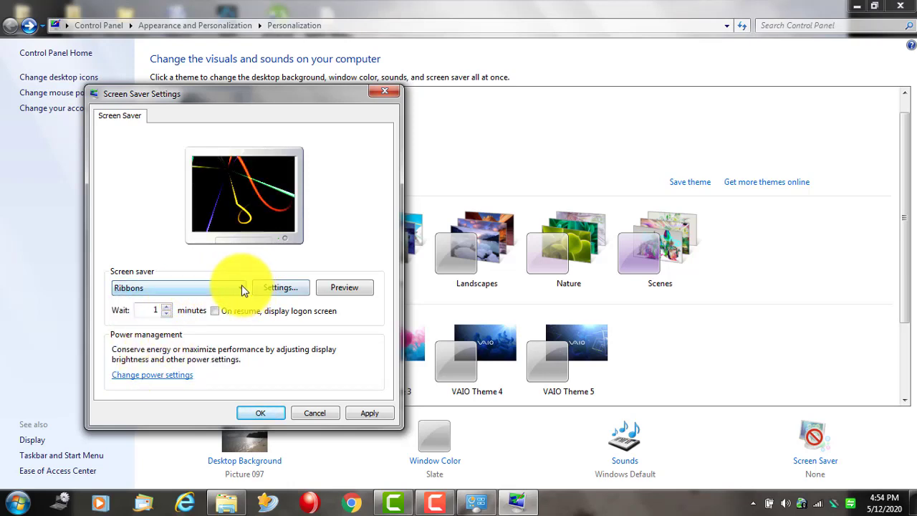
{"action": "left_click", "coordinate": [166, 308]}
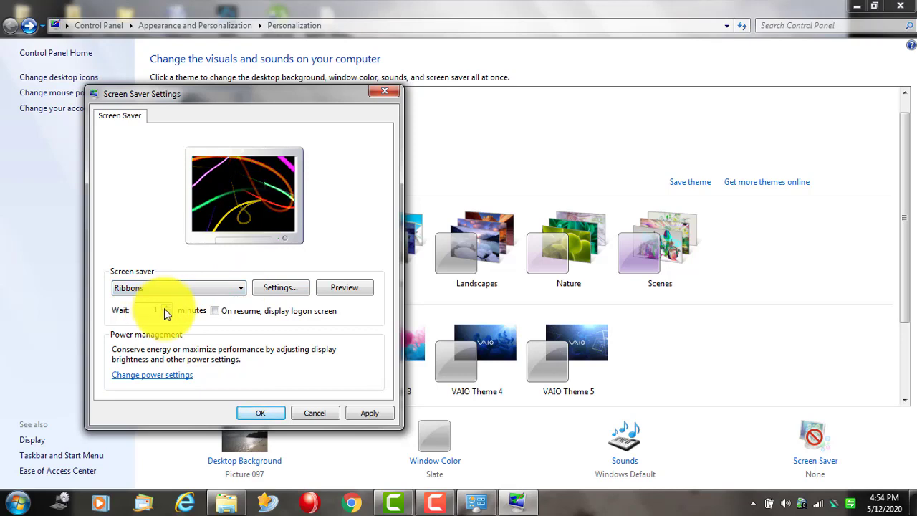
{"action": "left_click", "coordinate": [166, 313]}
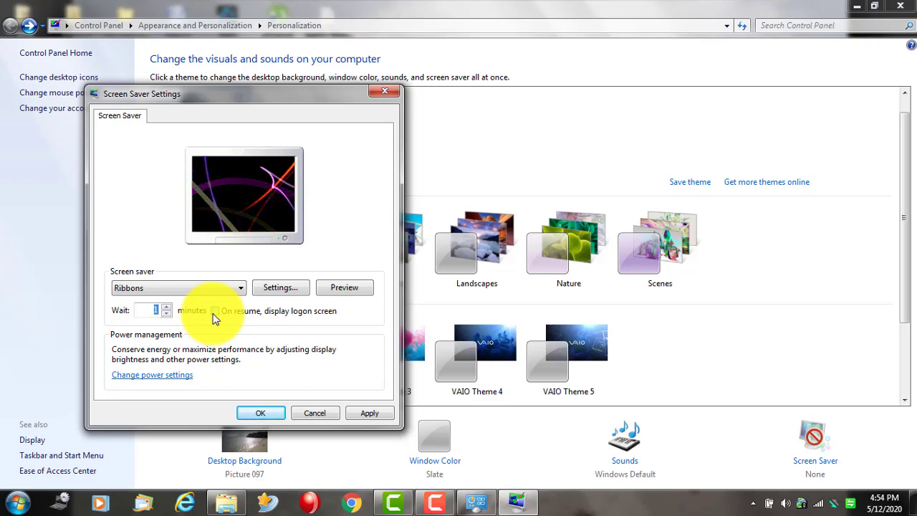
{"action": "left_click", "coordinate": [260, 413]}
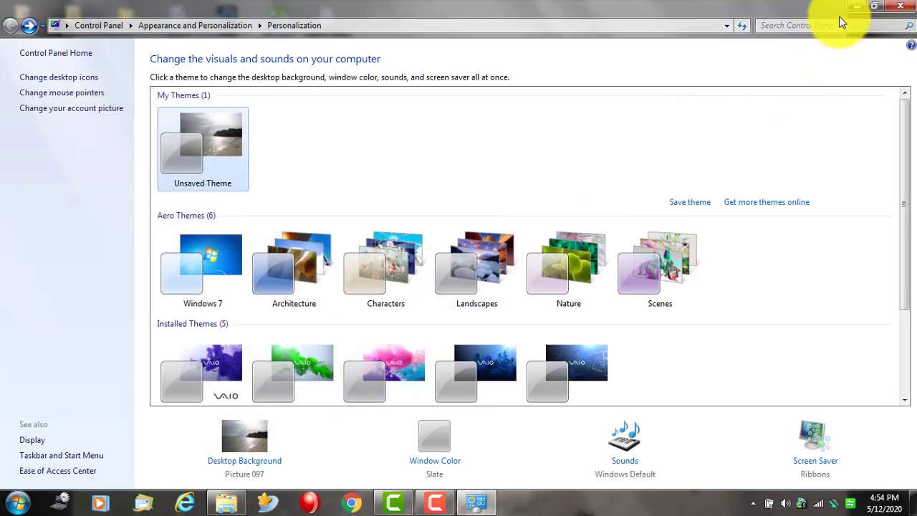
{"action": "left_click", "coordinate": [859, 6]}
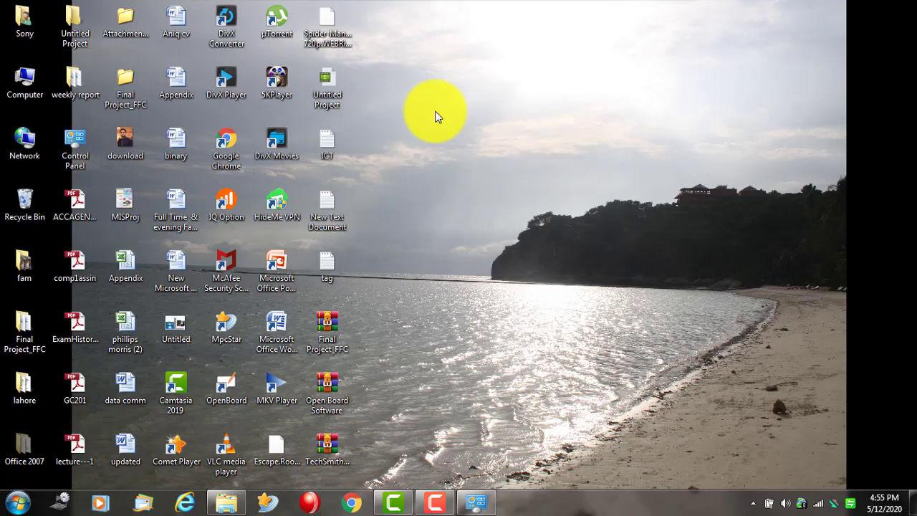
- Restore Personalization, open Screen Saver Settings and preview Ribbons full screen
{"action": "left_click", "coordinate": [479, 500]}
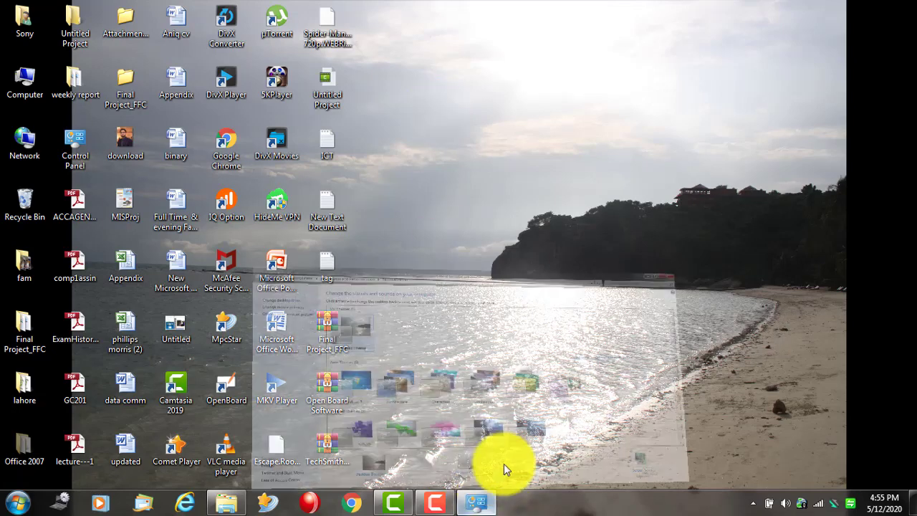
{"action": "left_click", "coordinate": [816, 439]}
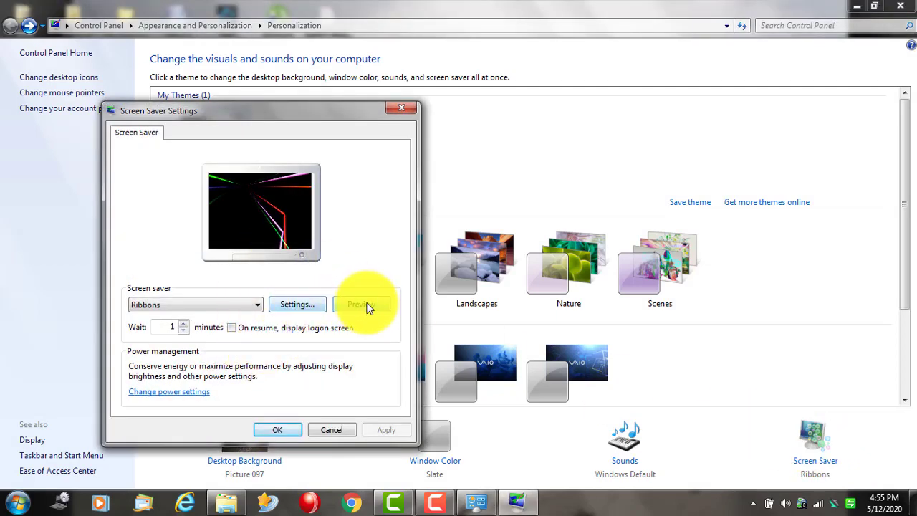
{"action": "left_click", "coordinate": [365, 305]}
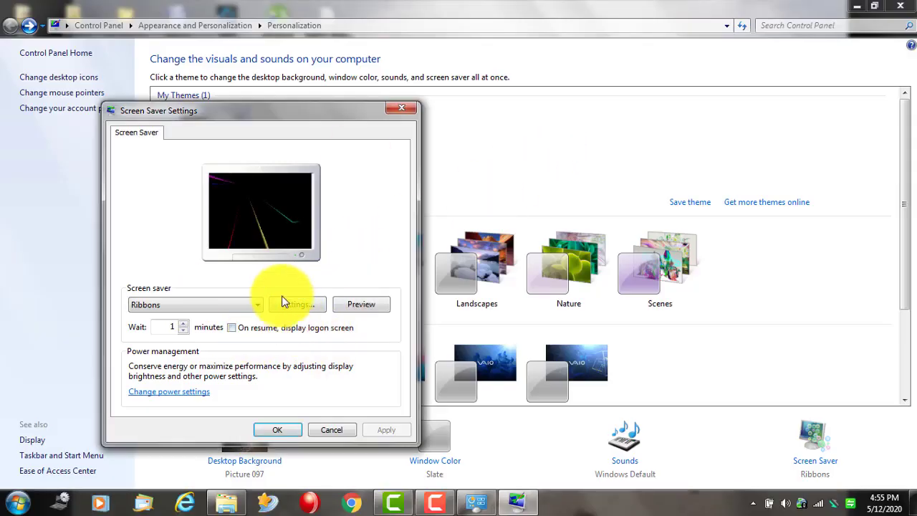
- Select and preview the 3D Text screen saver, then cancel to keep Ribbons
{"action": "left_click", "coordinate": [245, 304]}
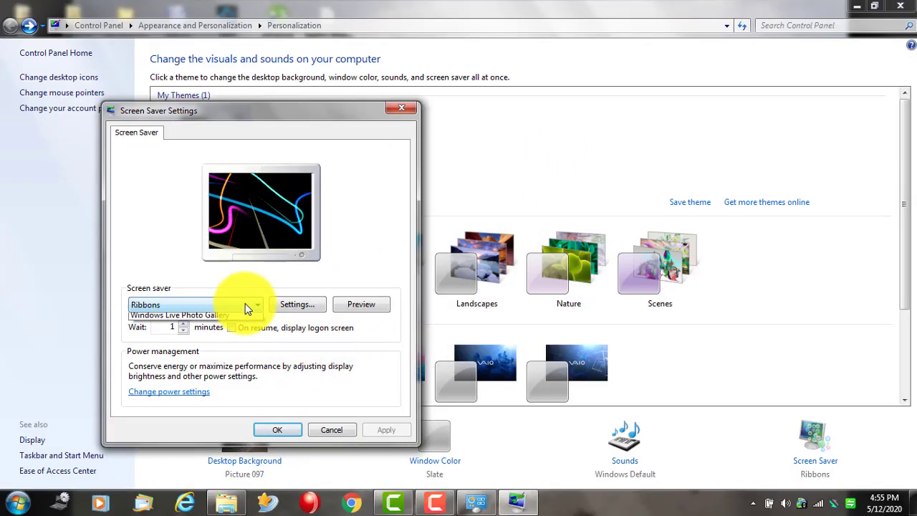
{"action": "left_click", "coordinate": [209, 327]}
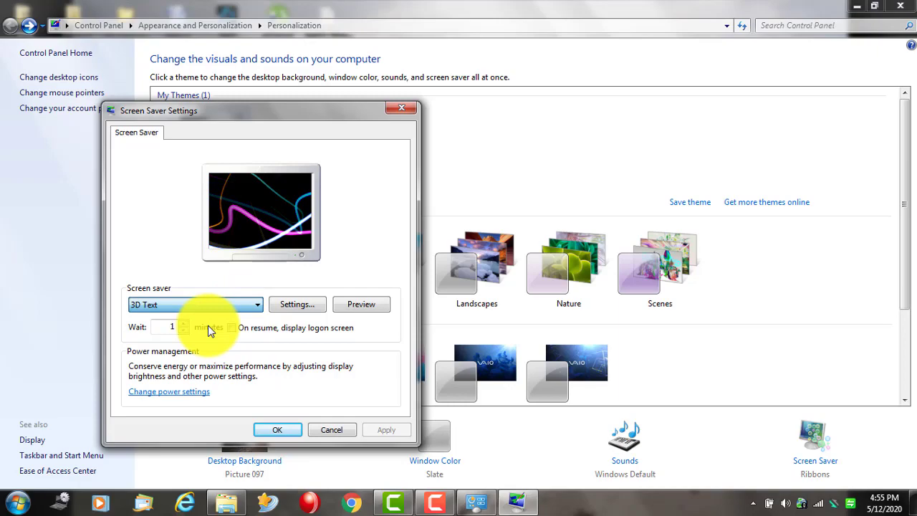
{"action": "left_click", "coordinate": [356, 306]}
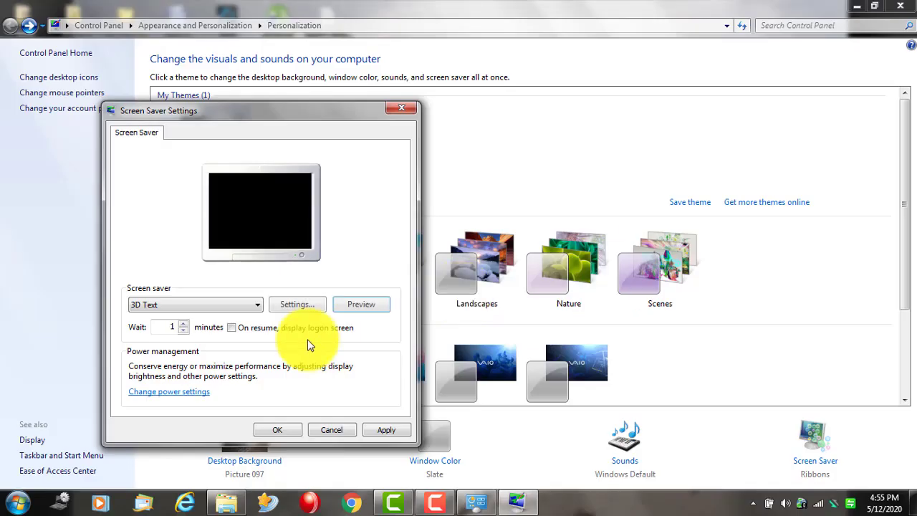
{"action": "mouse_move", "coordinate": [307, 340]}
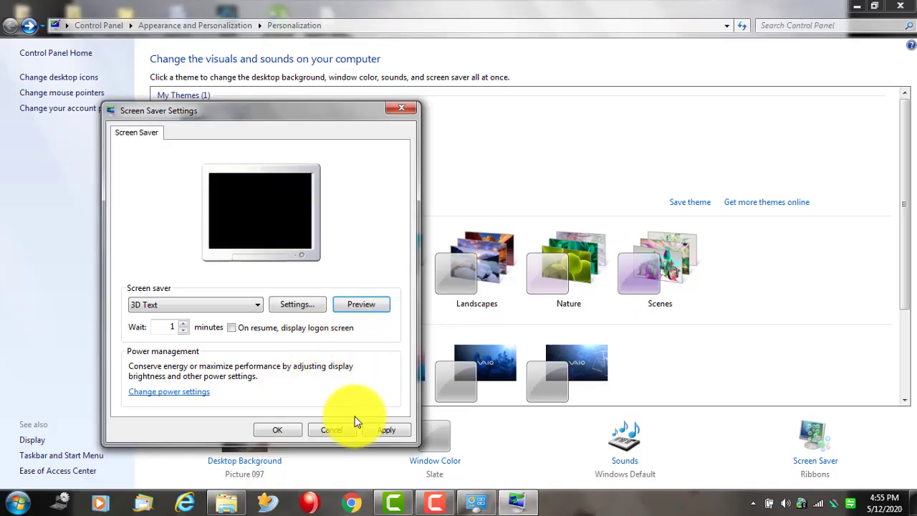
{"action": "left_click", "coordinate": [257, 308]}
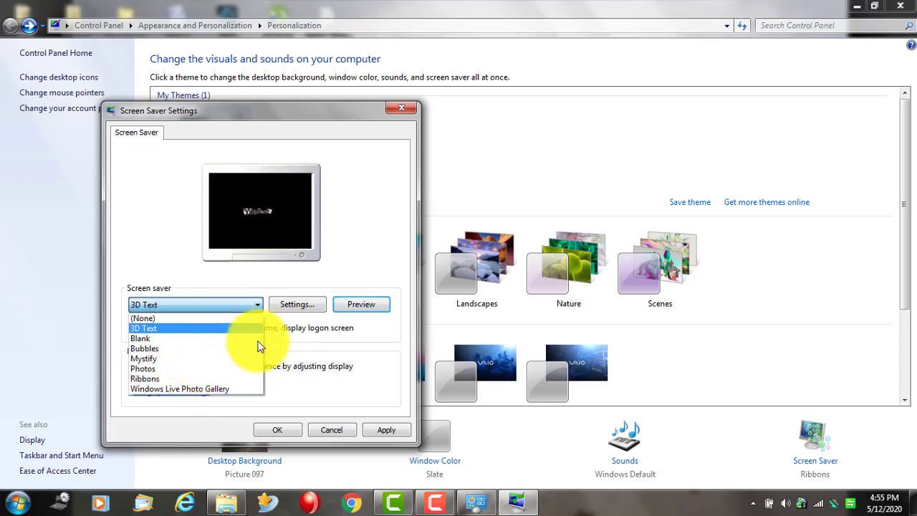
{"action": "left_click", "coordinate": [371, 355]}
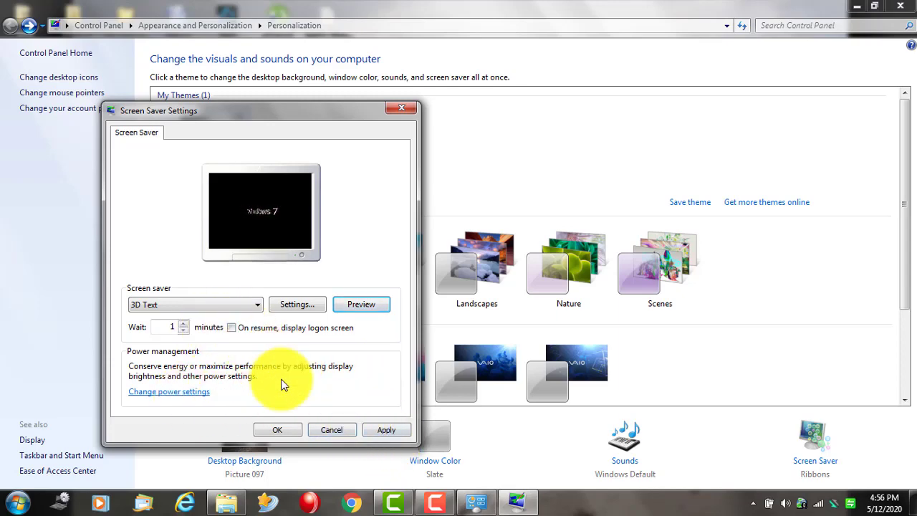
{"action": "left_click", "coordinate": [334, 429]}
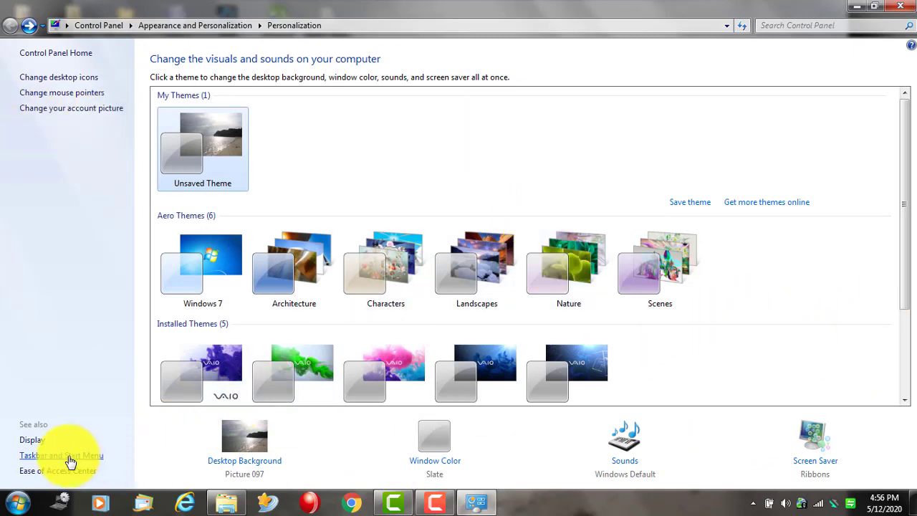
- In Display, try Medium - 125% text size, revert to Smaller - 100%, and go back
{"action": "left_click", "coordinate": [29, 440]}
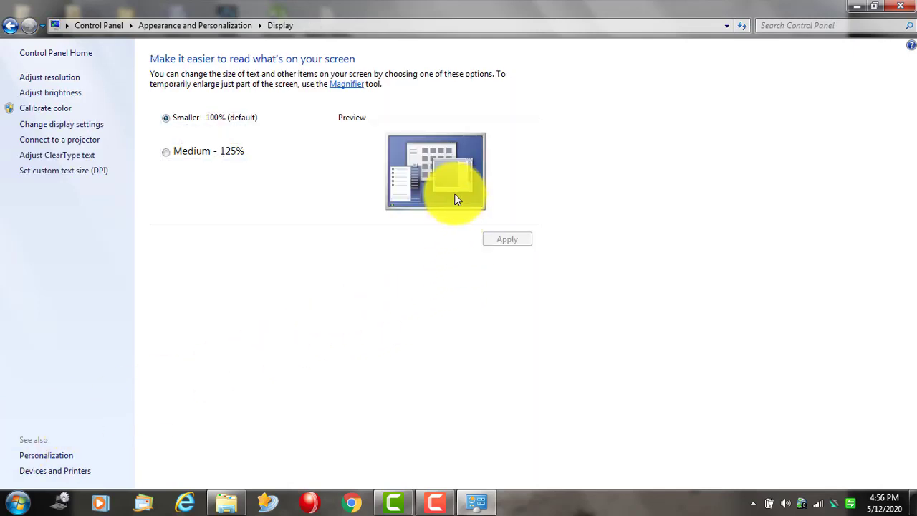
{"action": "left_click", "coordinate": [168, 155]}
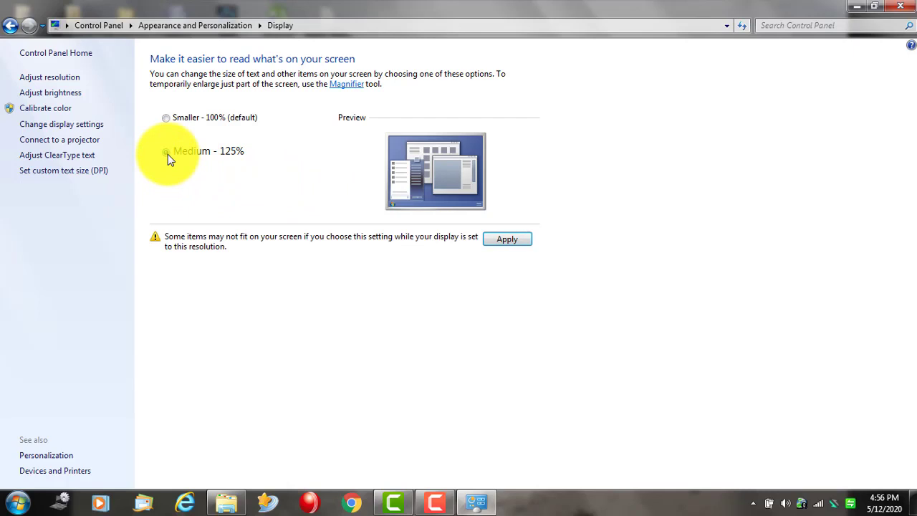
{"action": "left_click", "coordinate": [166, 118]}
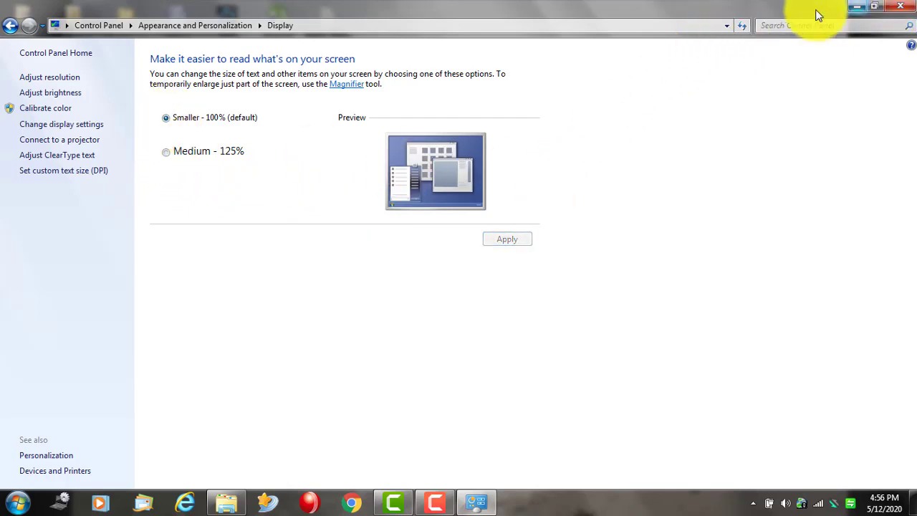
{"action": "left_click", "coordinate": [10, 25]}
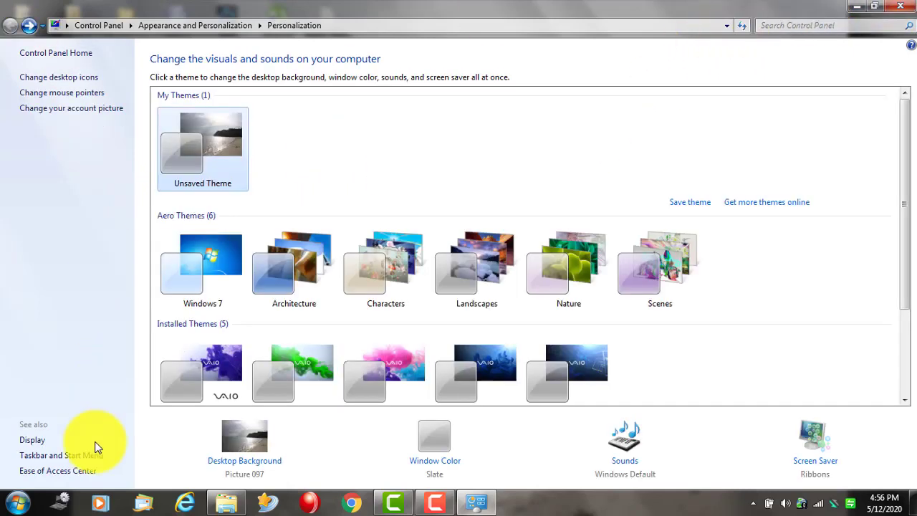
- Close Personalization, keeping the current color scheme and suppressing the warning
{"action": "double_click", "coordinate": [671, 5]}
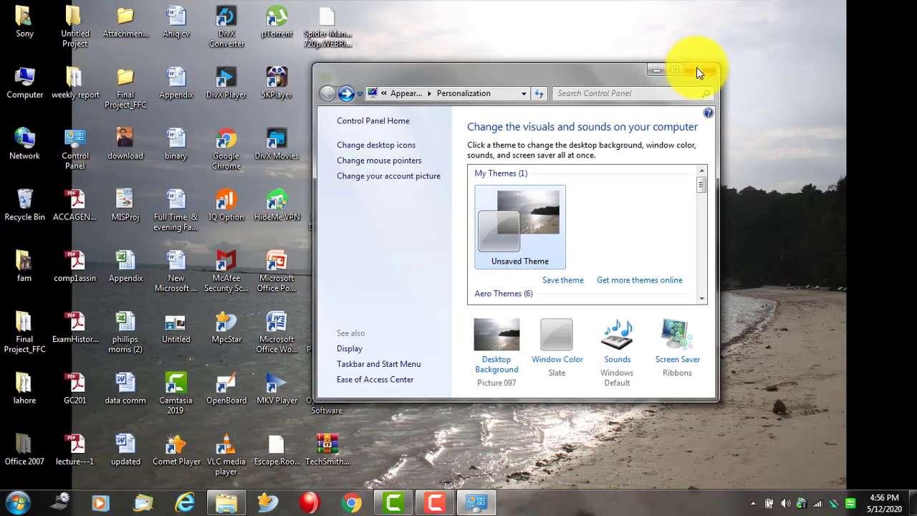
{"action": "left_click", "coordinate": [699, 69]}
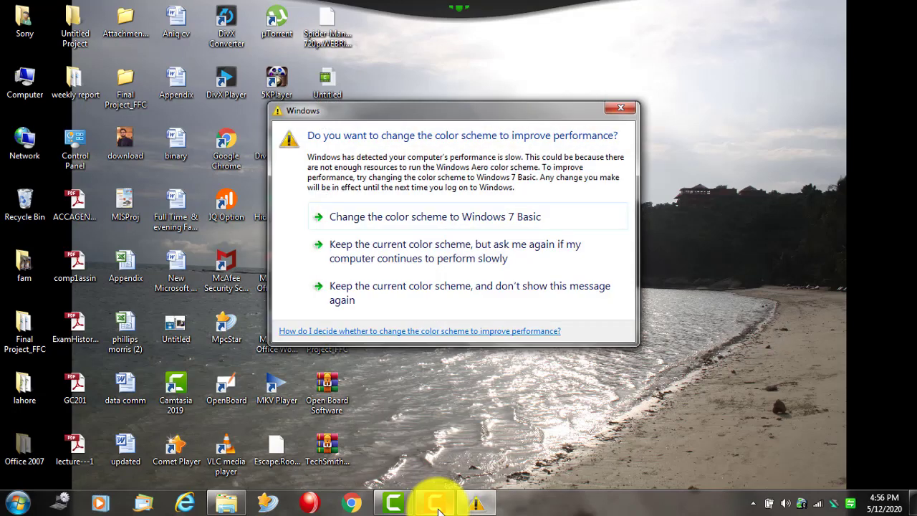
{"action": "left_click", "coordinate": [424, 288]}
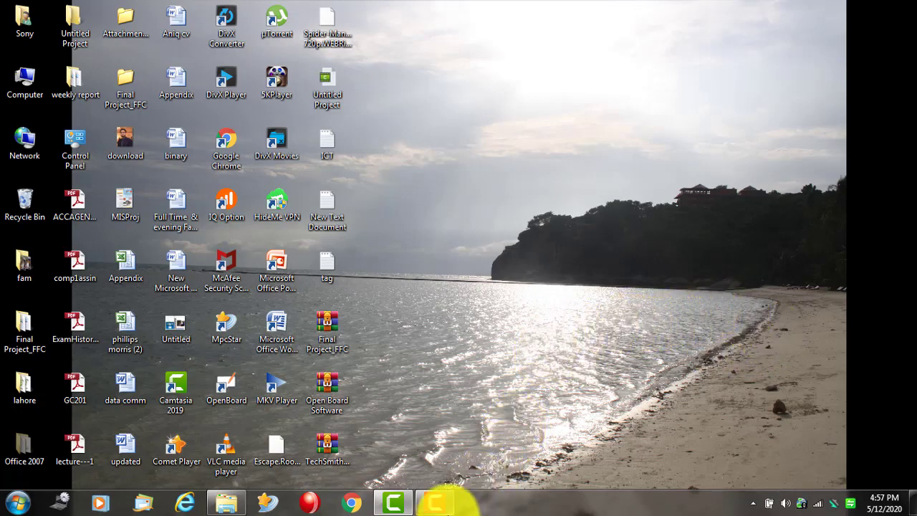
{"action": "mouse_move", "coordinate": [440, 507]}
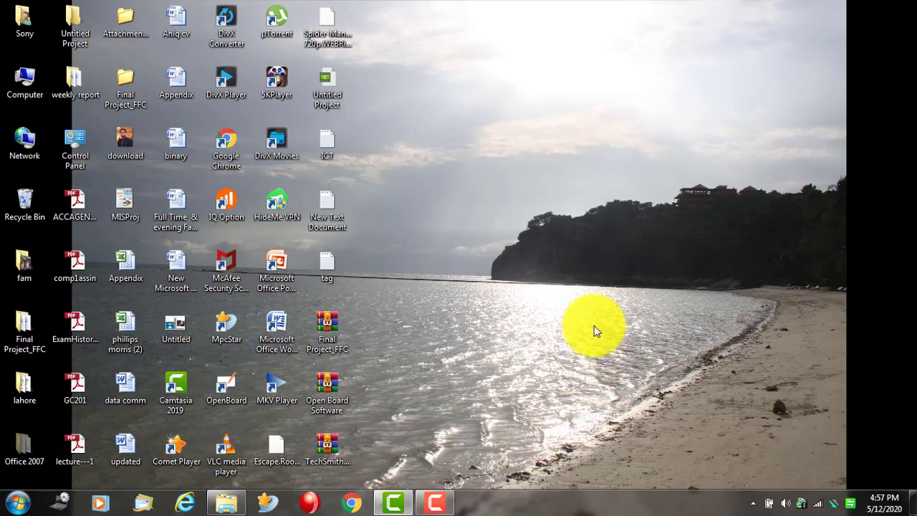
{"action": "left_click", "coordinate": [437, 504]}
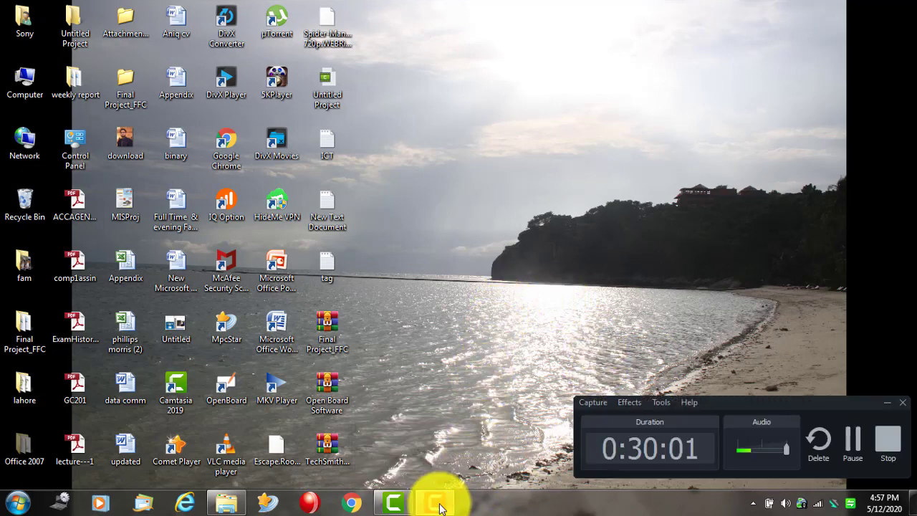